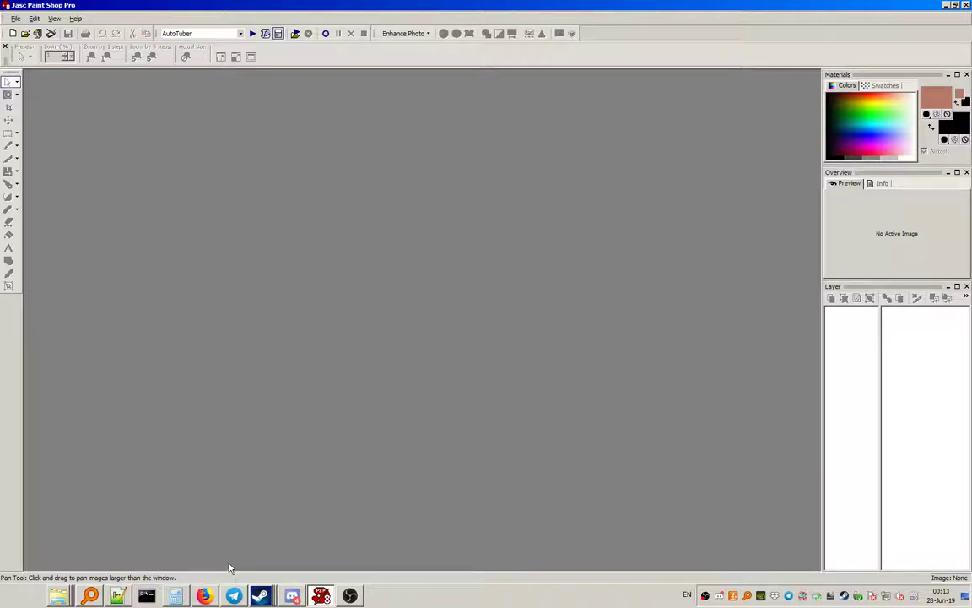
Step: Copy the horizontal log wall photo from Firefox and paste it as a new image in Jasc Paint Shop Pro
{"action": "key", "text": "alt+Tab"}
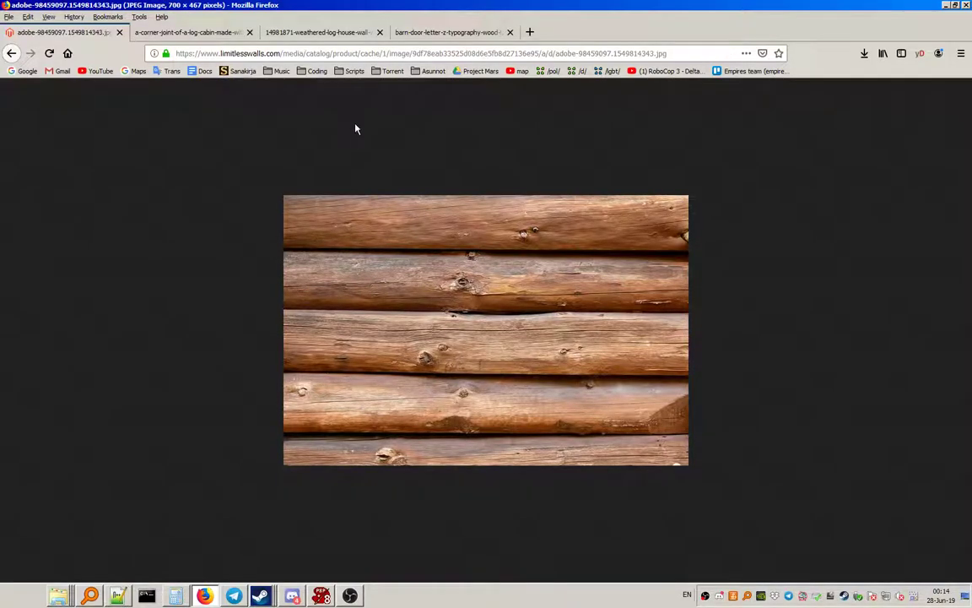
{"action": "left_click", "coordinate": [190, 32]}
{"action": "left_click", "coordinate": [319, 34]}
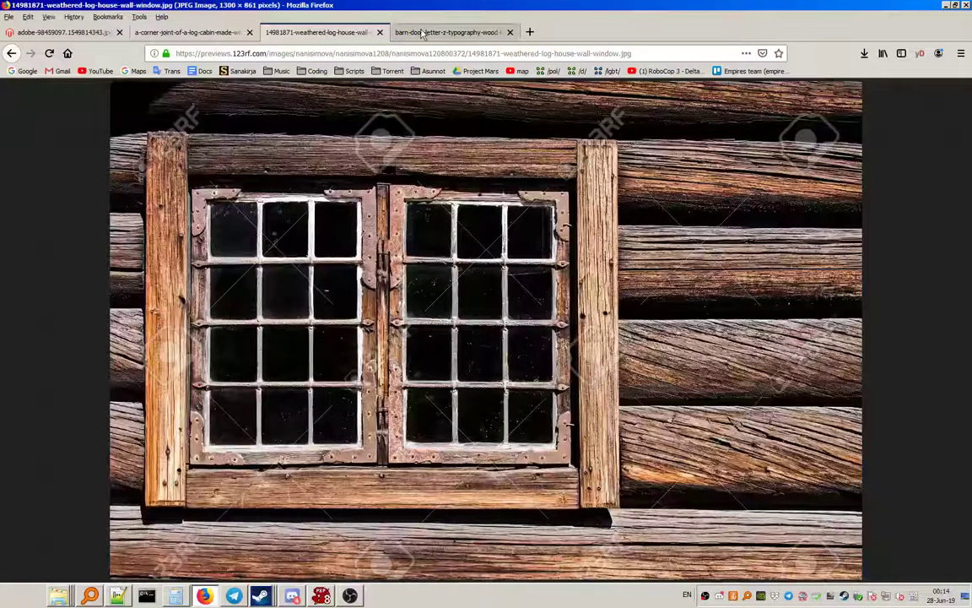
{"action": "left_click", "coordinate": [400, 32]}
{"action": "left_click", "coordinate": [84, 32]}
{"action": "right_click", "coordinate": [436, 273]}
{"action": "left_click", "coordinate": [460, 281]}
{"action": "left_click", "coordinate": [322, 596]}
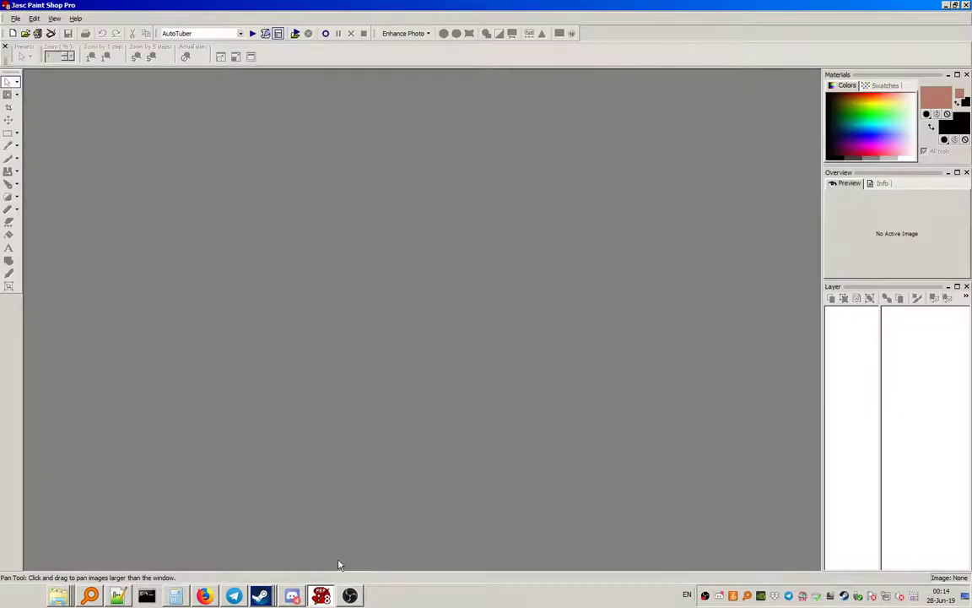
{"action": "key", "text": "ctrl+v"}
Step: Copy the log cabin corner joint photo from Firefox and paste it as a new image in Paint Shop Pro
{"action": "left_click", "coordinate": [205, 595]}
{"action": "left_click", "coordinate": [187, 32]}
{"action": "right_click", "coordinate": [369, 236]}
{"action": "left_click", "coordinate": [388, 242]}
{"action": "left_click", "coordinate": [323, 596]}
{"action": "key", "text": "ctrl+v"}
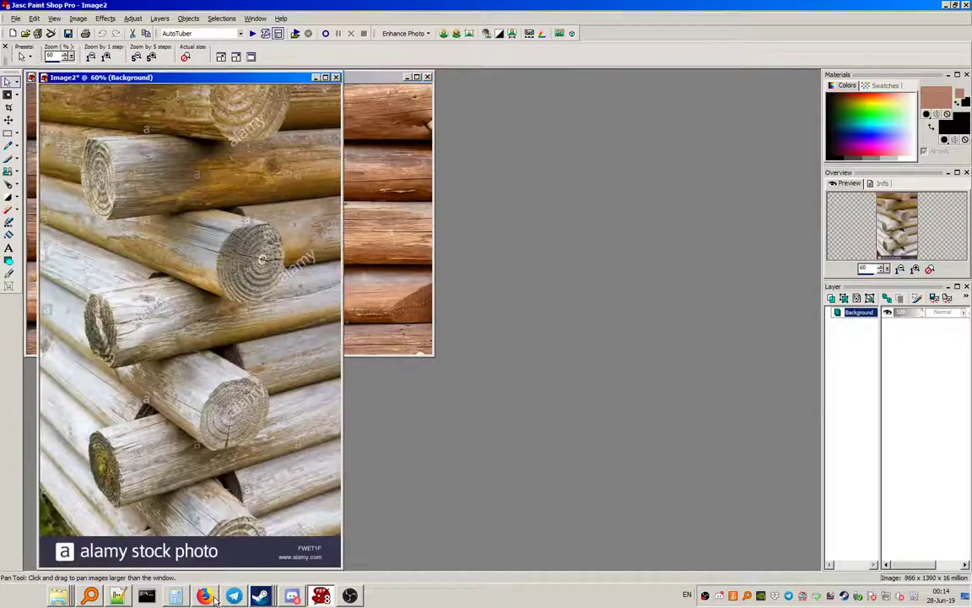
Step: Copy the weathered log house window photo from Firefox and paste it as a new image in Paint Shop Pro
{"action": "left_click", "coordinate": [205, 596]}
{"action": "left_click", "coordinate": [321, 32]}
{"action": "right_click", "coordinate": [393, 176]}
{"action": "left_click", "coordinate": [409, 185]}
{"action": "key", "text": "alt+Tab"}
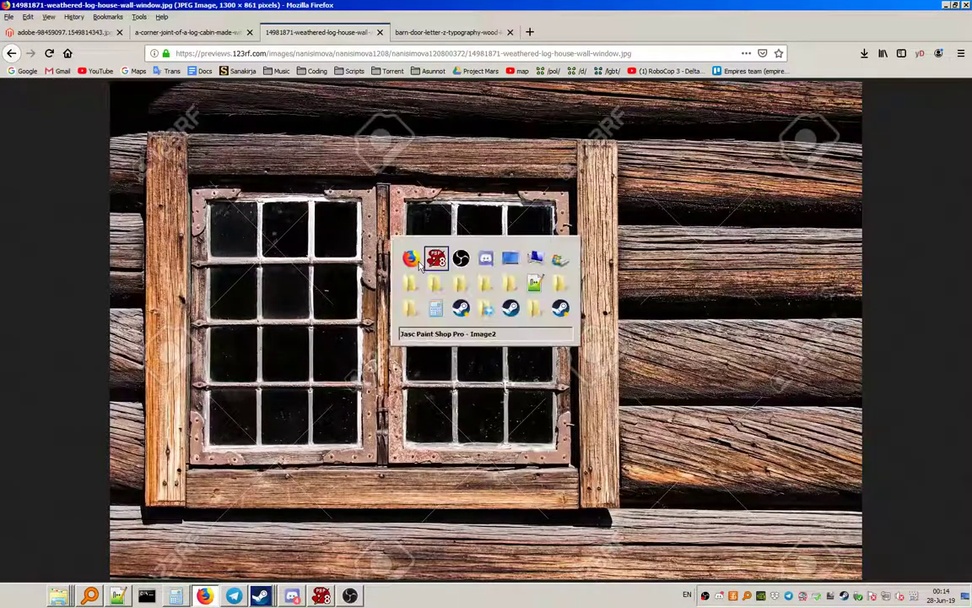
{"action": "key", "text": "ctrl+v"}
Step: Copy the barn door photo from Firefox and paste it as a new image in Paint Shop Pro
{"action": "key", "text": "alt+Tab"}
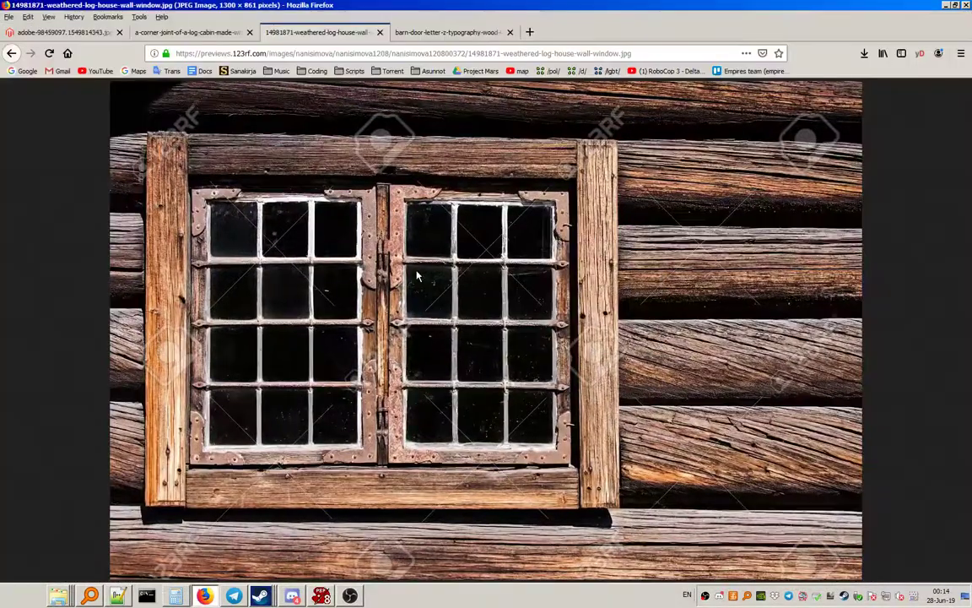
{"action": "left_click", "coordinate": [416, 34]}
{"action": "right_click", "coordinate": [393, 243]}
{"action": "left_click", "coordinate": [410, 251]}
{"action": "key", "text": "alt+Tab"}
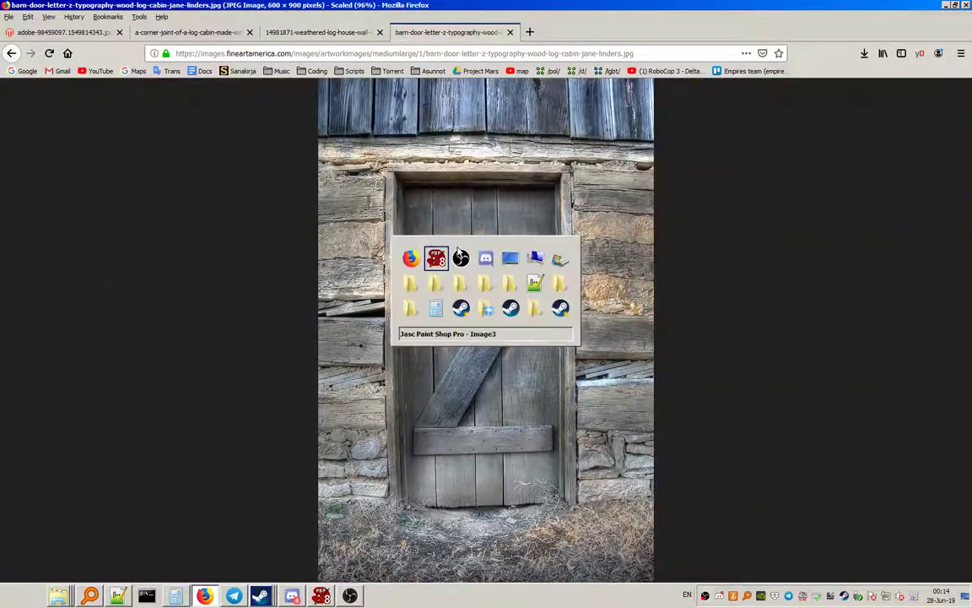
{"action": "key", "text": "ctrl+v"}
Step: Reduce the door and window photos to 40% zoom and arrange them one above the other beside the panels
{"action": "scroll", "coordinate": [193, 142], "scroll_direction": "down", "scroll_amount": 6}
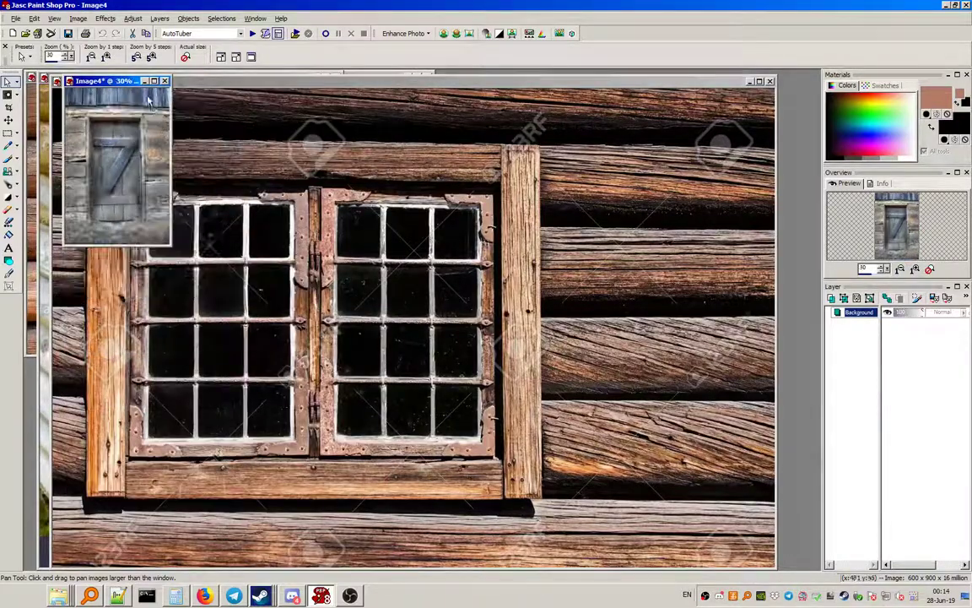
{"action": "left_click_drag", "start_coordinate": [120, 83], "coordinate": [699, 100]}
{"action": "scroll", "coordinate": [700, 99], "scroll_direction": "up", "scroll_amount": 1}
{"action": "left_click", "coordinate": [506, 217]}
{"action": "scroll", "coordinate": [506, 216], "scroll_direction": "down", "scroll_amount": 5}
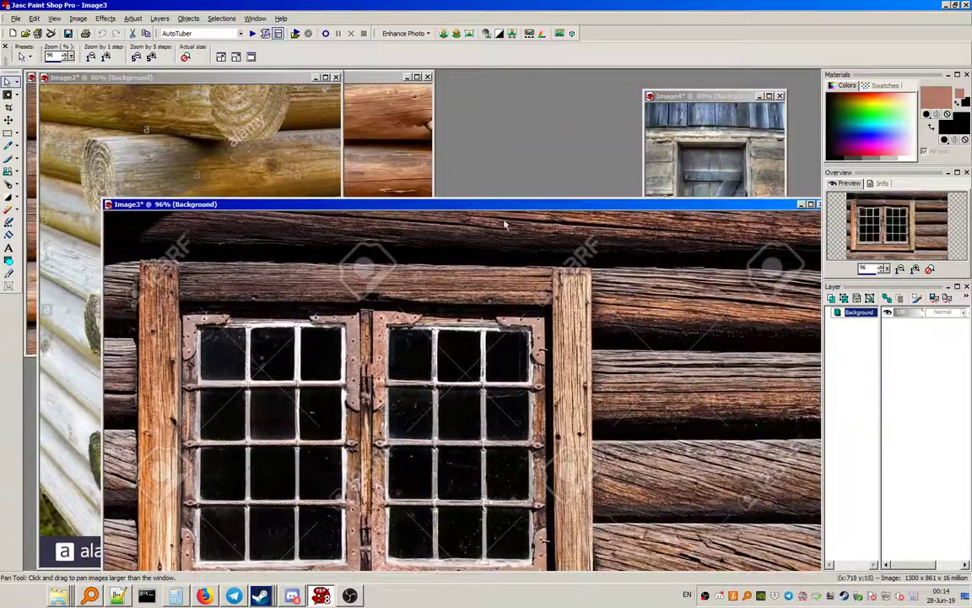
{"action": "left_click_drag", "start_coordinate": [240, 166], "coordinate": [645, 365]}
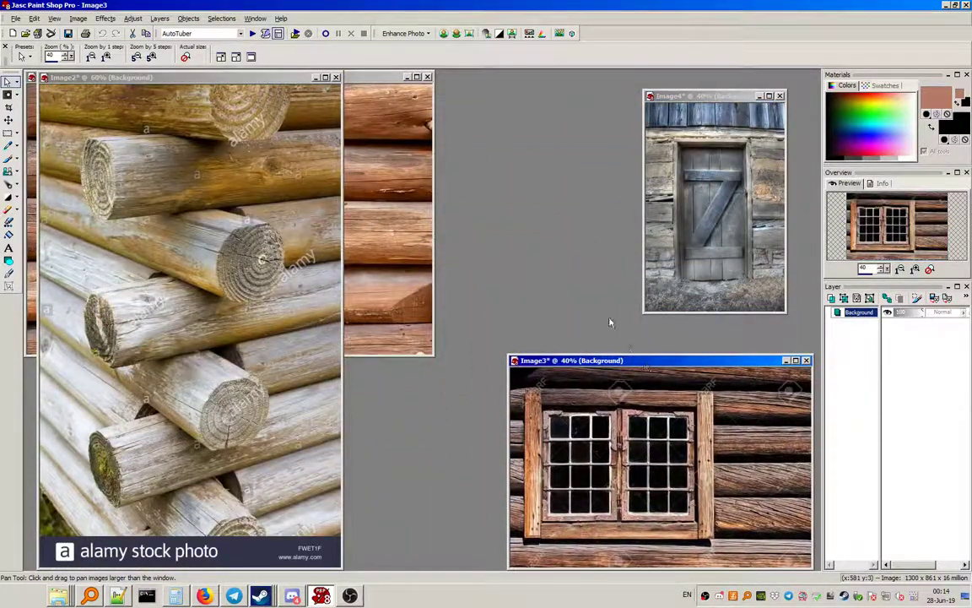
Step: Shrink the log corner photo to 30% and the log wall photo to 60%, placing them next to the door and window photos
{"action": "left_click_drag", "start_coordinate": [201, 77], "coordinate": [577, 160]}
{"action": "scroll", "coordinate": [577, 160], "scroll_direction": "down", "scroll_amount": 3}
{"action": "left_click_drag", "start_coordinate": [459, 161], "coordinate": [530, 90]}
{"action": "left_click_drag", "start_coordinate": [265, 76], "coordinate": [404, 330]}
{"action": "scroll", "coordinate": [355, 380], "scroll_direction": "down", "scroll_amount": 4}
{"action": "left_click_drag", "start_coordinate": [329, 335], "coordinate": [424, 403]}
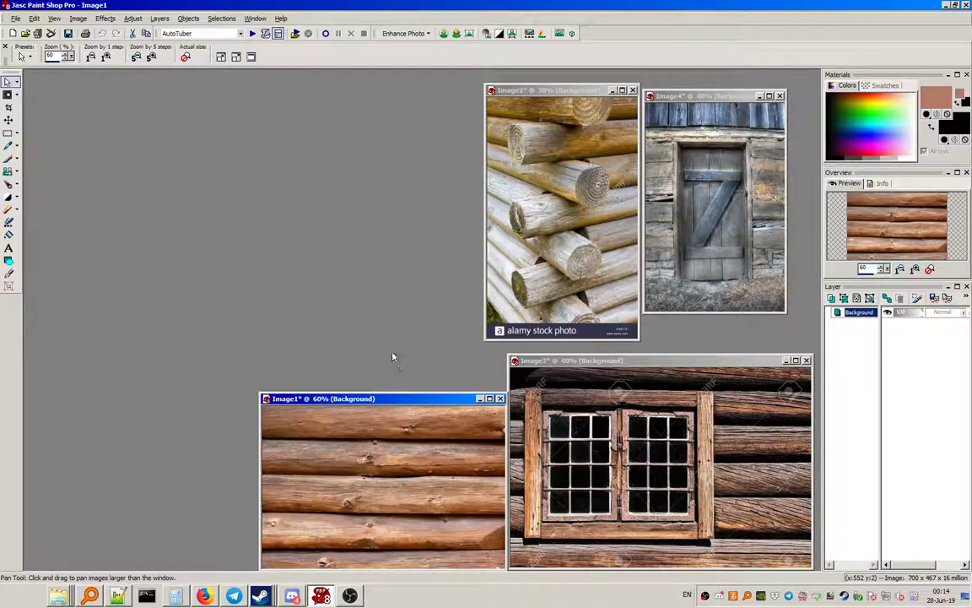
Step: Create a 256 x 256 pixel image with a black raster background and show the grid
{"action": "left_click", "coordinate": [13, 34]}
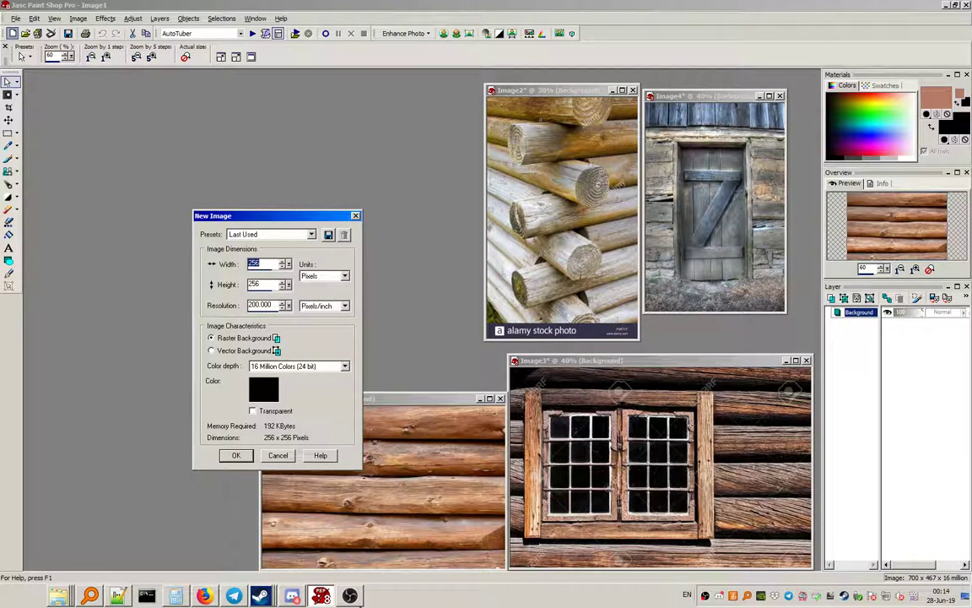
{"action": "left_click", "coordinate": [236, 455]}
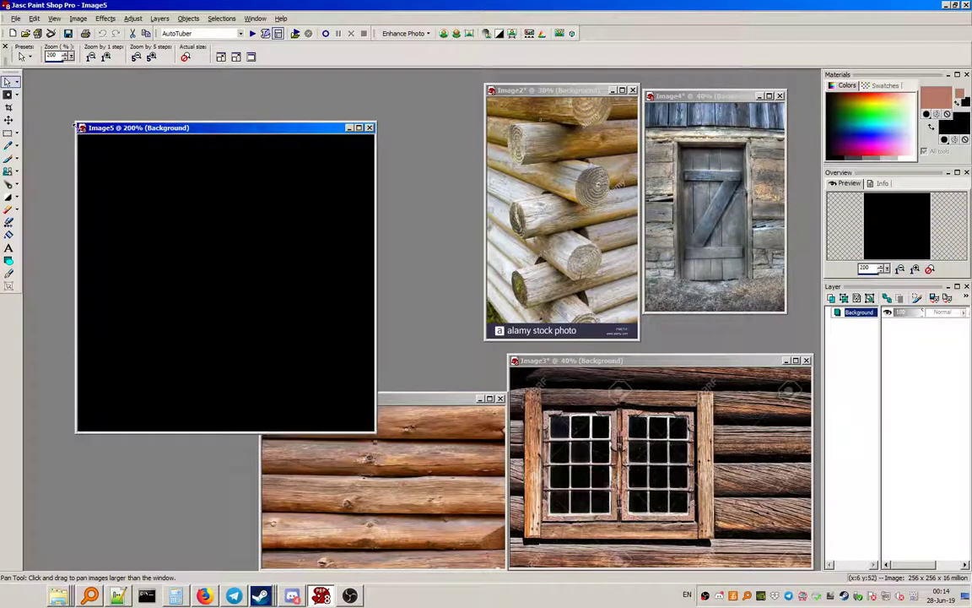
{"action": "left_click", "coordinate": [53, 17]}
{"action": "left_click", "coordinate": [77, 91]}
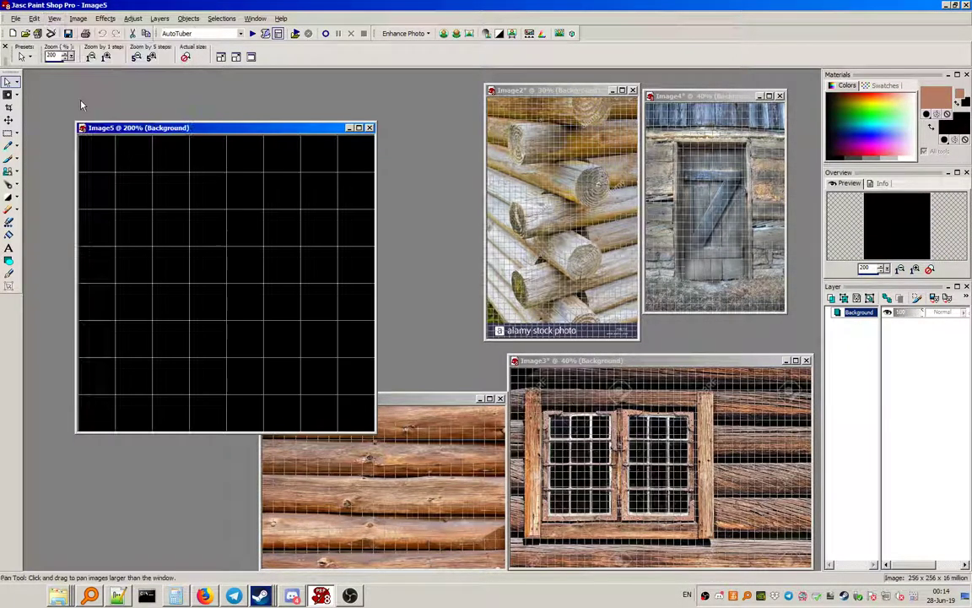
Step: Set the current image's horizontal and vertical grid spacing to 64 pixels
{"action": "left_click", "coordinate": [53, 18]}
{"action": "left_click", "coordinate": [93, 137]}
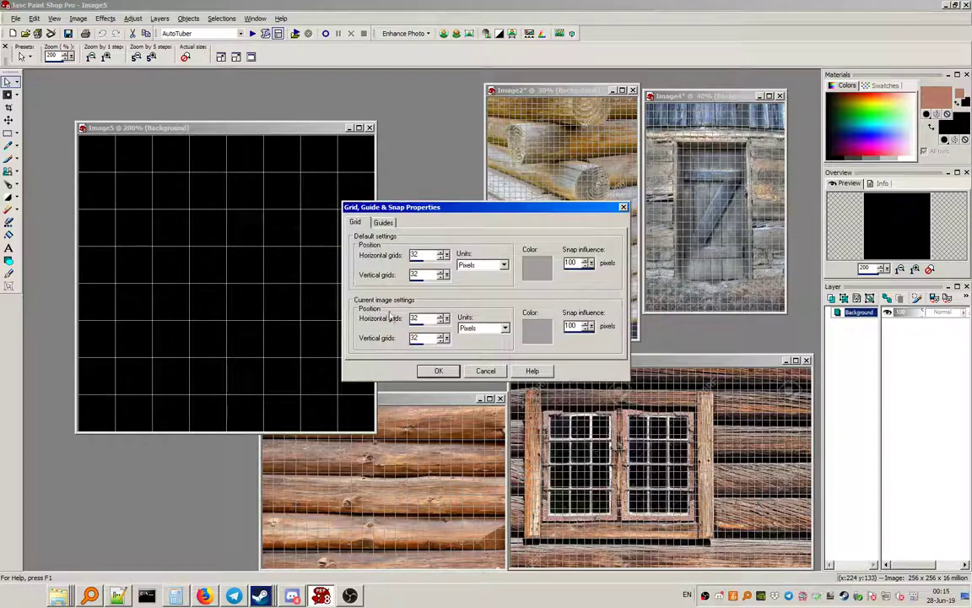
{"action": "double_click", "coordinate": [424, 318]}
{"action": "type", "text": "64"}
{"action": "key", "text": "Tab"}
{"action": "type", "text": "64"}
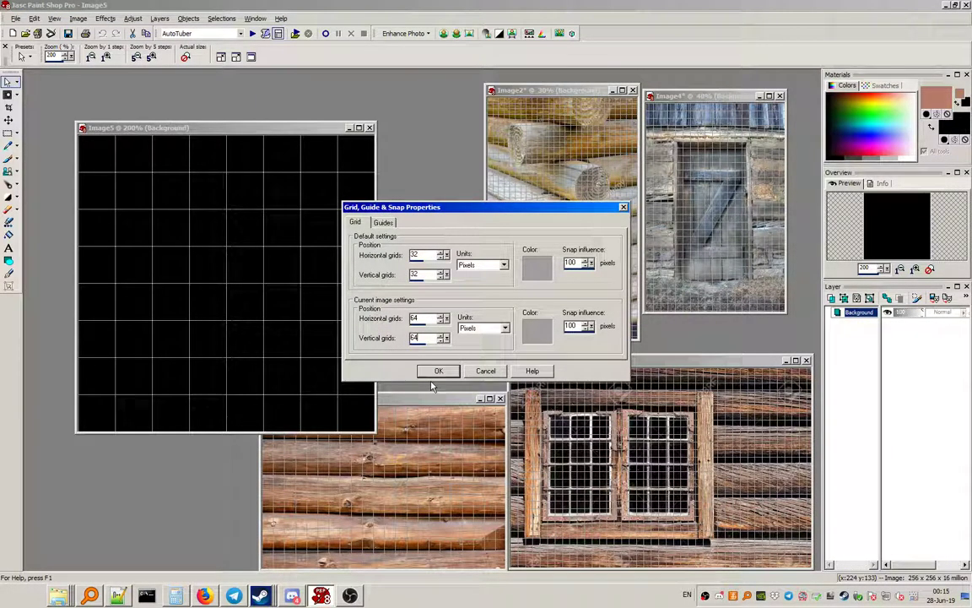
{"action": "left_click", "coordinate": [422, 371]}
Step: Swap the foreground and background colors and fill the four grid squares along the descending diagonal with the brown background color
{"action": "left_click", "coordinate": [8, 132]}
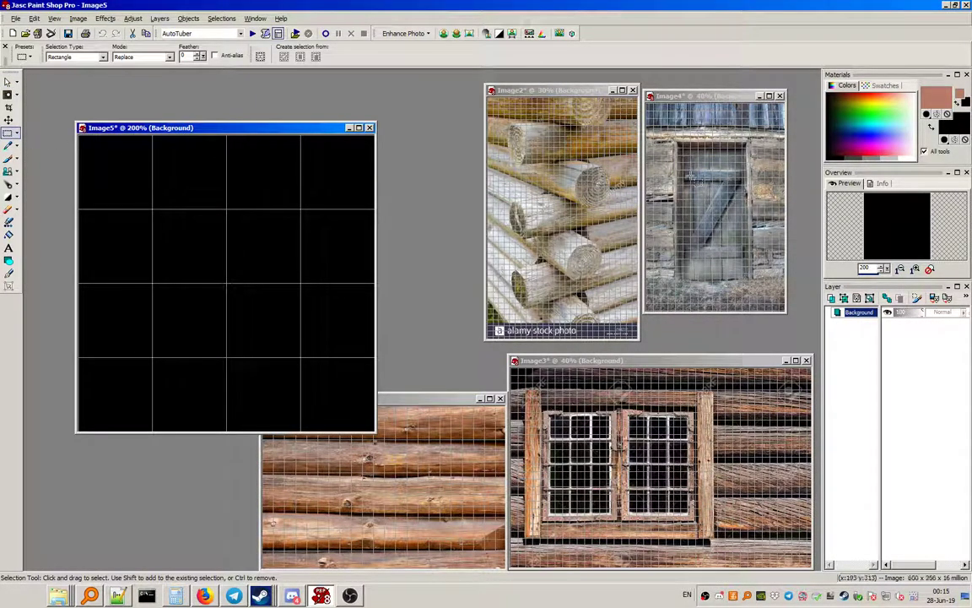
{"action": "left_click", "coordinate": [932, 126]}
{"action": "mouse_move", "coordinate": [80, 138]}
{"action": "left_mouse_down"}
{"action": "mouse_move", "coordinate": [152, 169]}
{"action": "mouse_move", "coordinate": [141, 206]}
{"action": "mouse_move", "coordinate": [374, 431]}
{"action": "left_mouse_up"}
{"action": "key", "text": "Delete"}
{"action": "key", "text": "Delete"}
{"action": "key", "text": "Delete"}
{"action": "key", "text": "Delete"}
Step: Fill the remaining alternate squares with brown to complete the 4 x 4 checkerboard, and clear the selection
{"action": "left_click_drag", "start_coordinate": [302, 282], "coordinate": [373, 211]}
{"action": "key", "text": "Delete"}
{"action": "left_click_drag", "start_coordinate": [227, 136], "coordinate": [299, 208]}
{"action": "key", "text": "Delete"}
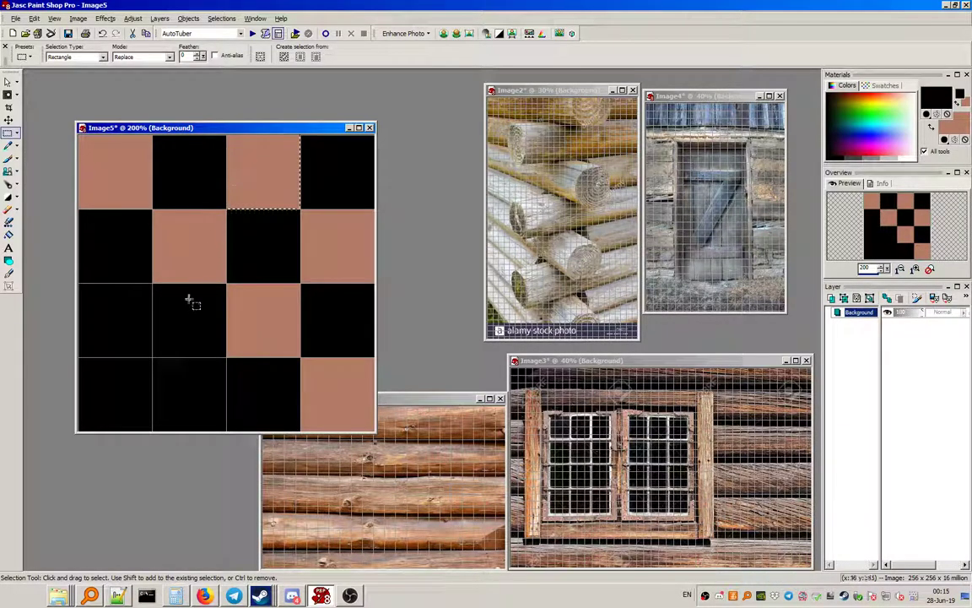
{"action": "left_click_drag", "start_coordinate": [107, 338], "coordinate": [149, 287]}
{"action": "key", "text": "Delete"}
{"action": "left_click_drag", "start_coordinate": [157, 363], "coordinate": [221, 426]}
{"action": "key", "text": "Delete"}
{"action": "left_click", "coordinate": [221, 17]}
{"action": "left_click", "coordinate": [244, 45]}
{"action": "scroll", "coordinate": [194, 239], "scroll_direction": "up", "scroll_amount": 1}
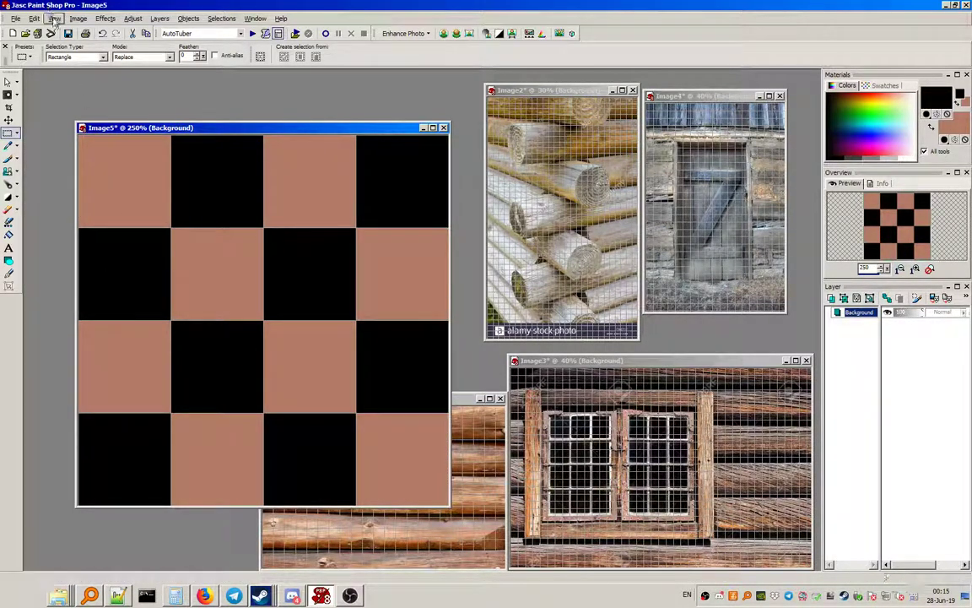
{"action": "left_click", "coordinate": [53, 17]}
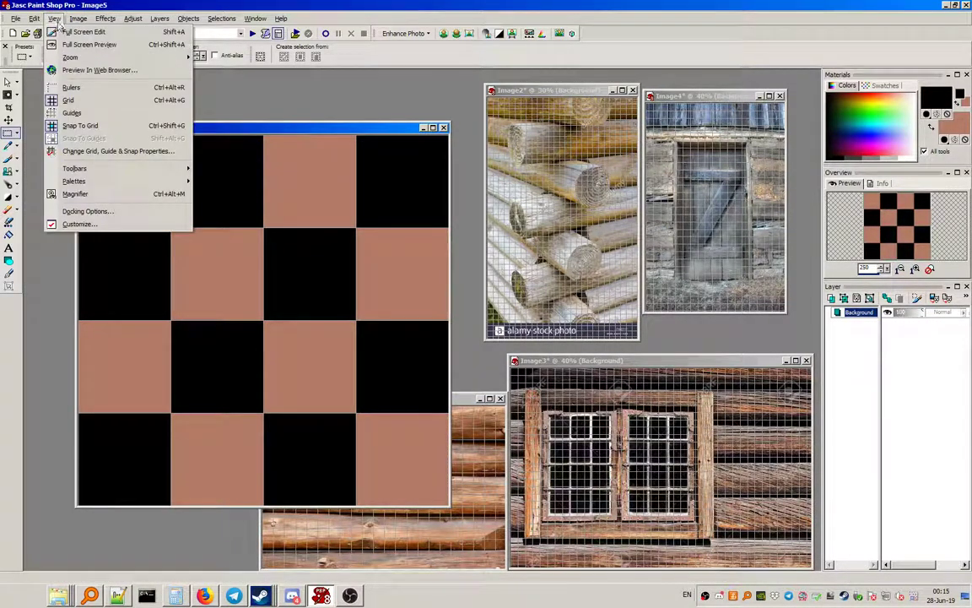
{"action": "left_click", "coordinate": [92, 102]}
{"action": "left_click", "coordinate": [53, 18]}
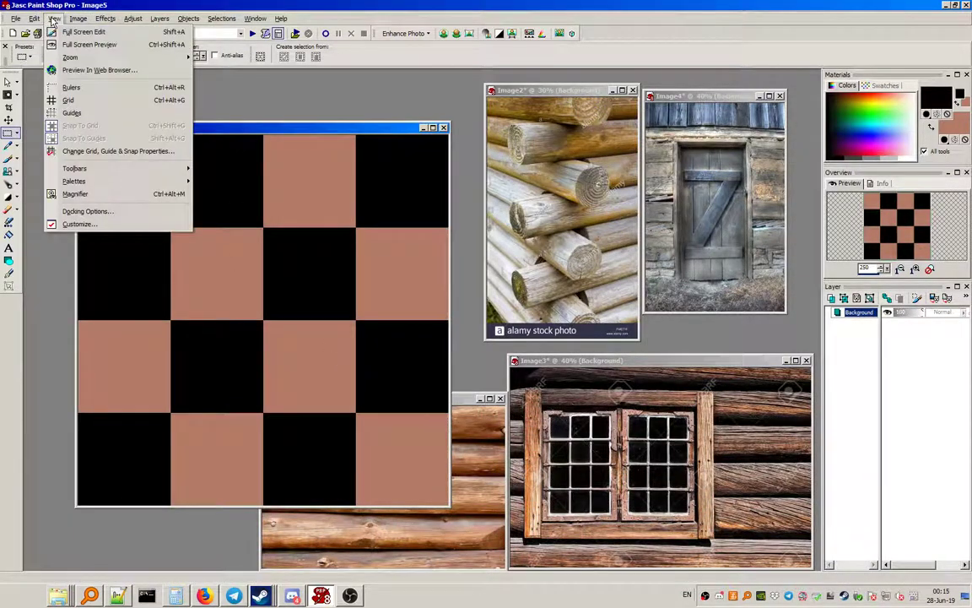
{"action": "left_click", "coordinate": [68, 100]}
Step: Set the current image's horizontal and vertical grid spacing to 8 pixels
{"action": "left_click", "coordinate": [53, 18]}
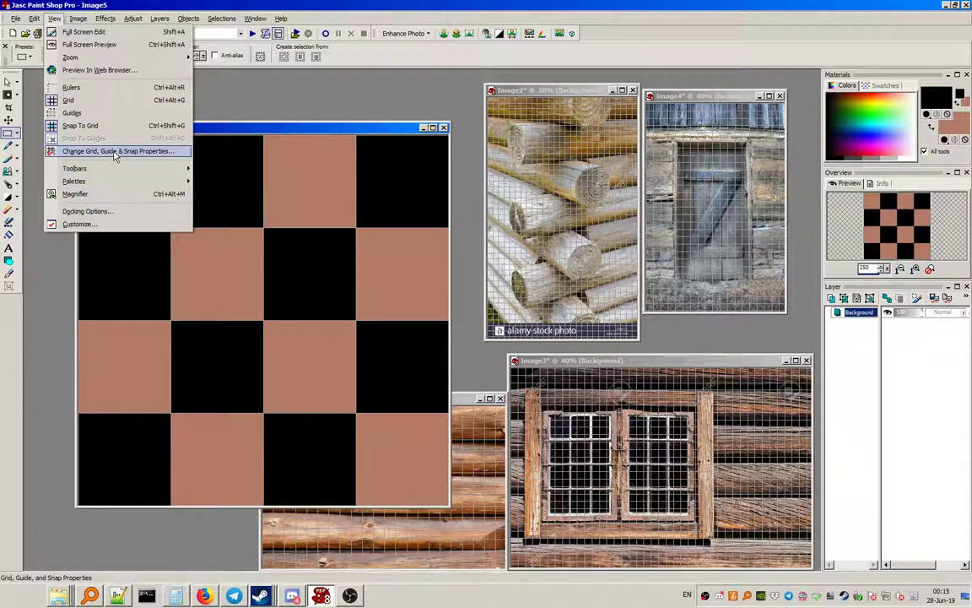
{"action": "left_click", "coordinate": [116, 151]}
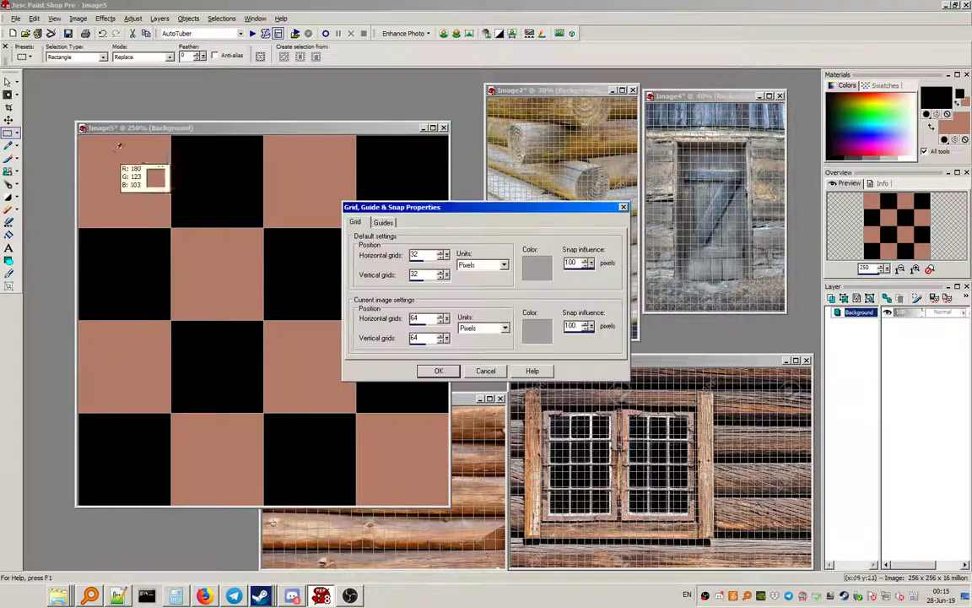
{"action": "double_click", "coordinate": [423, 318]}
{"action": "type", "text": "32"}
{"action": "key", "text": "Tab"}
{"action": "type", "text": "32"}
{"action": "double_click", "coordinate": [429, 318]}
{"action": "type", "text": "16"}
{"action": "key", "text": "Tab"}
{"action": "type", "text": "16"}
{"action": "type", "text": "8"}
{"action": "key", "text": "Tab"}
{"action": "type", "text": "8"}
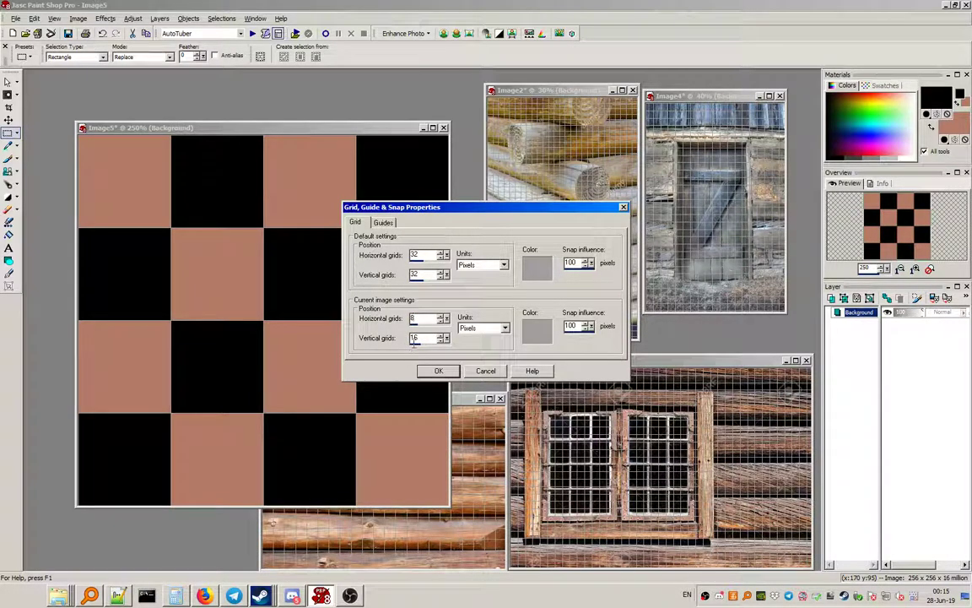
{"action": "left_click", "coordinate": [438, 370]}
{"action": "scroll", "coordinate": [277, 250], "scroll_direction": "down", "scroll_amount": 3}
{"action": "scroll", "coordinate": [278, 250], "scroll_direction": "up", "scroll_amount": 7}
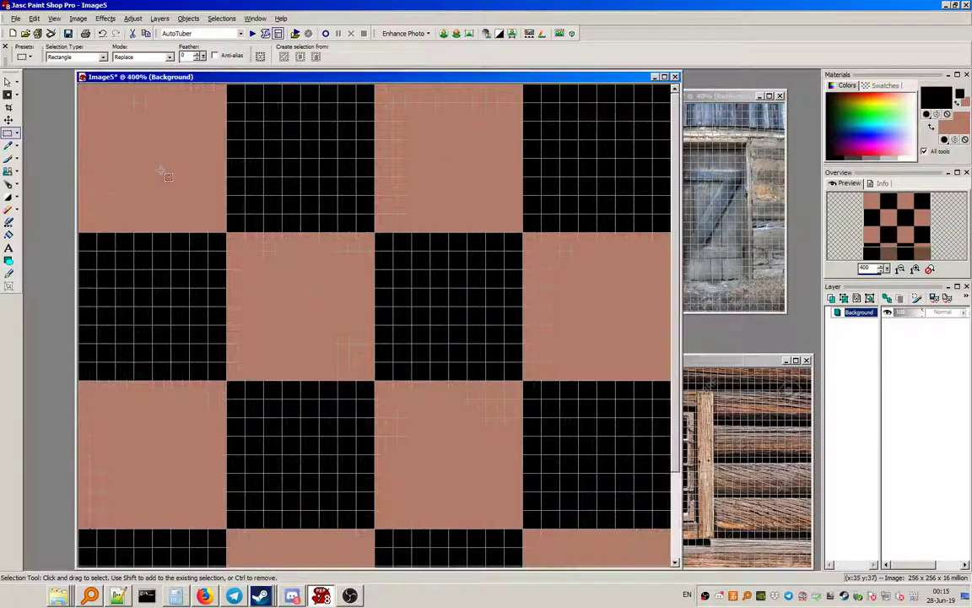
Step: Move the checkerboard image clear of the reference photos and hide the grid
{"action": "left_click_drag", "start_coordinate": [173, 76], "coordinate": [399, 334]}
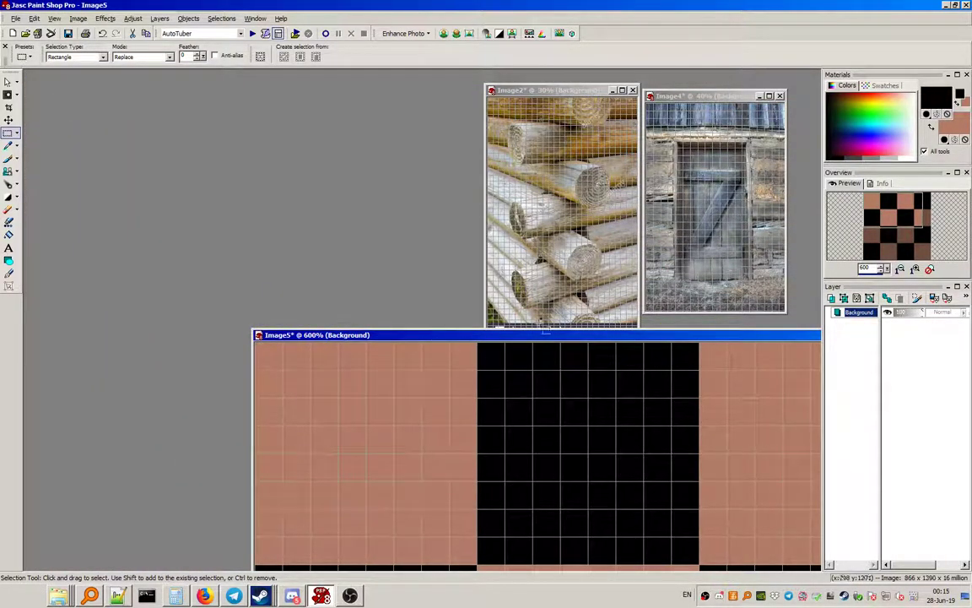
{"action": "left_click_drag", "start_coordinate": [553, 334], "coordinate": [252, 137]}
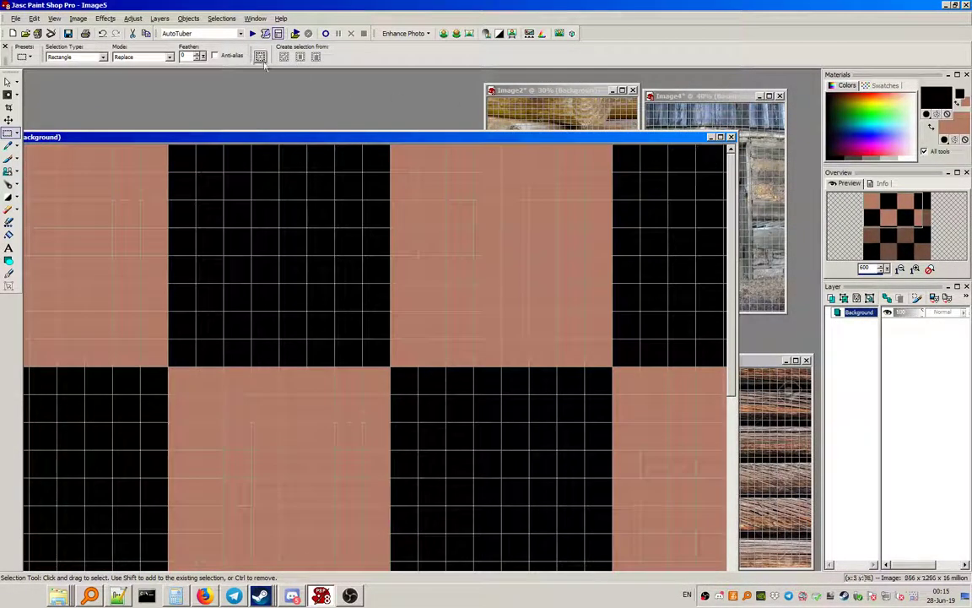
{"action": "left_click", "coordinate": [54, 18]}
{"action": "left_click", "coordinate": [85, 100]}
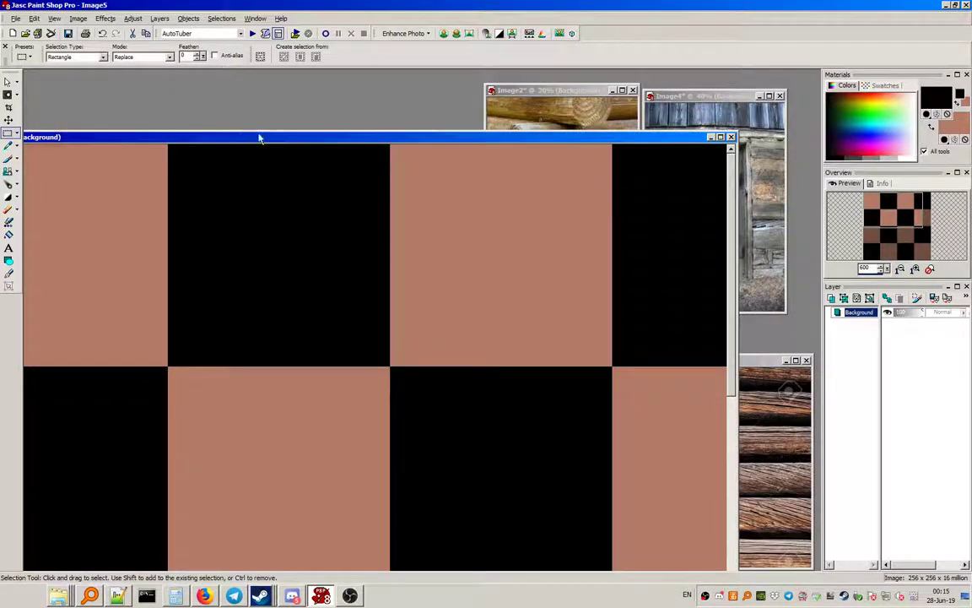
{"action": "scroll", "coordinate": [216, 140], "scroll_direction": "down", "scroll_amount": 3}
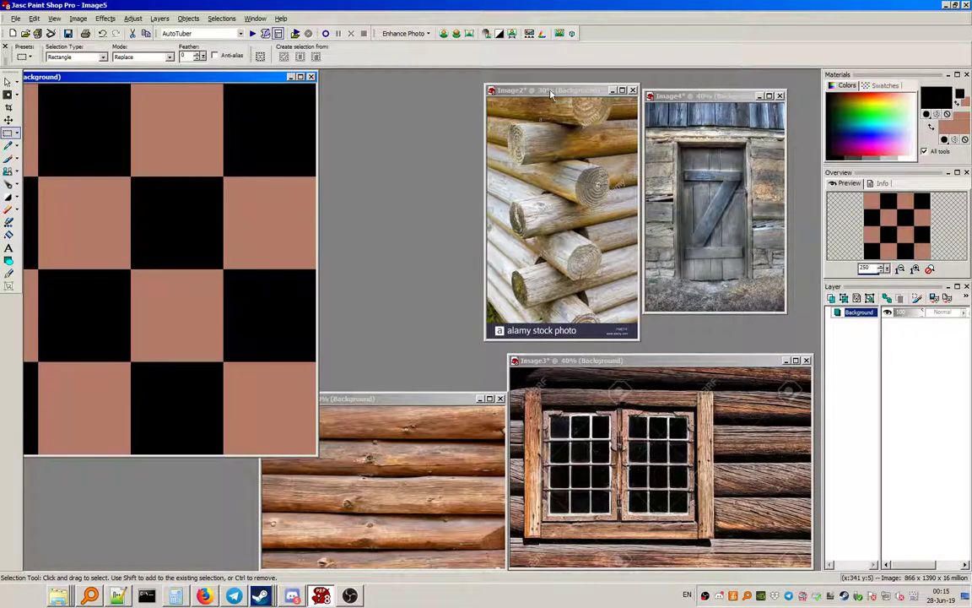
Step: Rearrange the image windows so the log wall photo, enlarged to 80%, sits beside the fully visible checkerboard
{"action": "left_click_drag", "start_coordinate": [496, 90], "coordinate": [440, 99]}
{"action": "left_click_drag", "start_coordinate": [412, 399], "coordinate": [584, 191]}
{"action": "scroll", "coordinate": [517, 306], "scroll_direction": "up", "scroll_amount": 3}
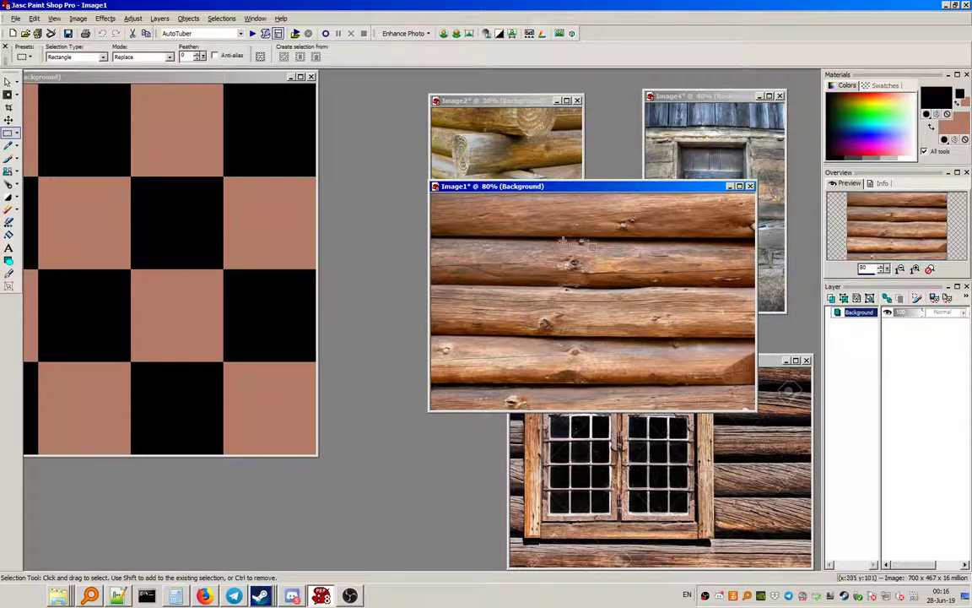
{"action": "left_click_drag", "start_coordinate": [165, 81], "coordinate": [300, 135]}
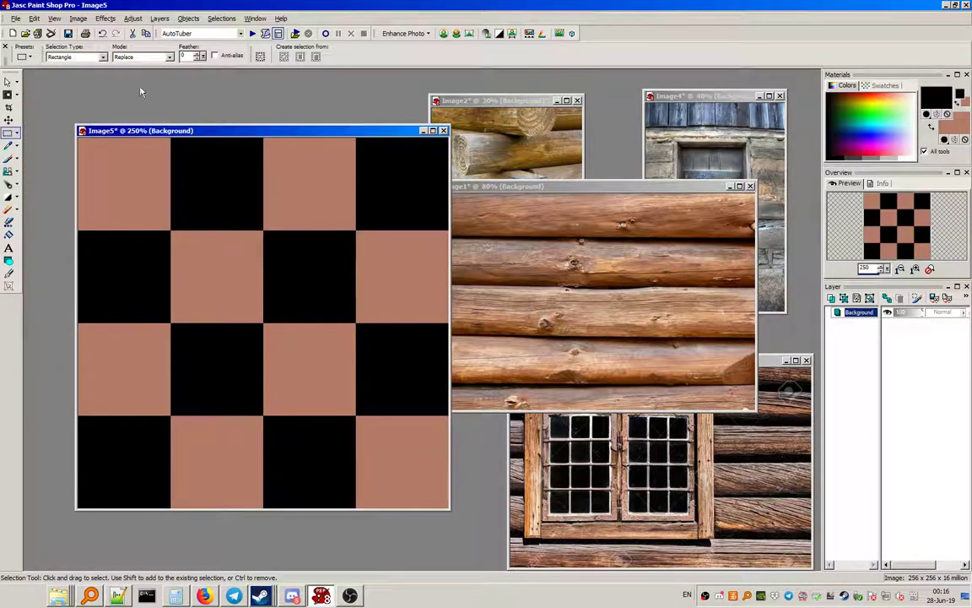
Step: Show the grid and select a strip 64 pixels wide and 8 pixels high along the top of the checkerboard's first square
{"action": "left_click", "coordinate": [54, 18]}
{"action": "left_click", "coordinate": [103, 118]}
{"action": "scroll", "coordinate": [145, 145], "scroll_direction": "up", "scroll_amount": 3}
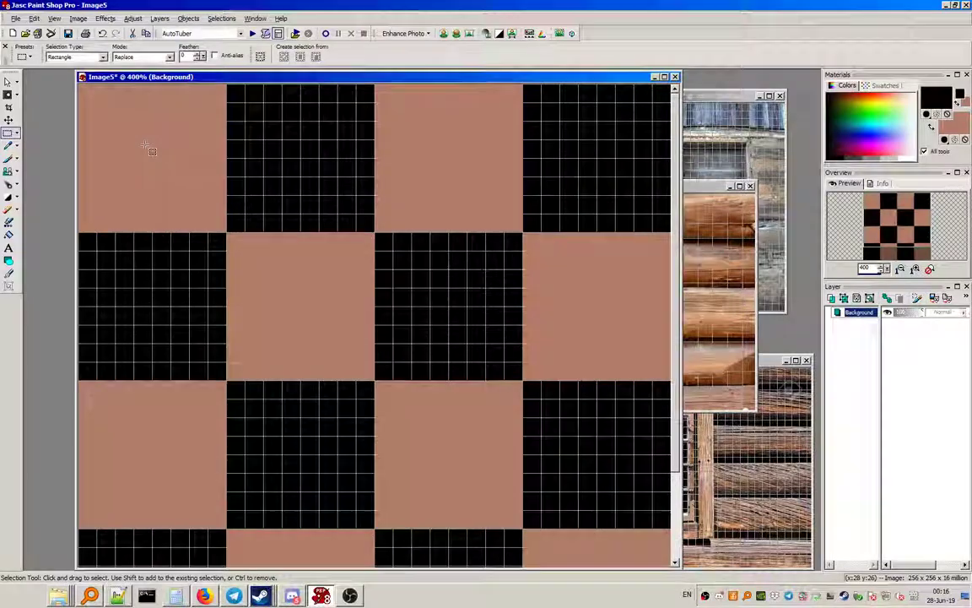
{"action": "scroll", "coordinate": [164, 103], "scroll_direction": "up", "scroll_amount": 4}
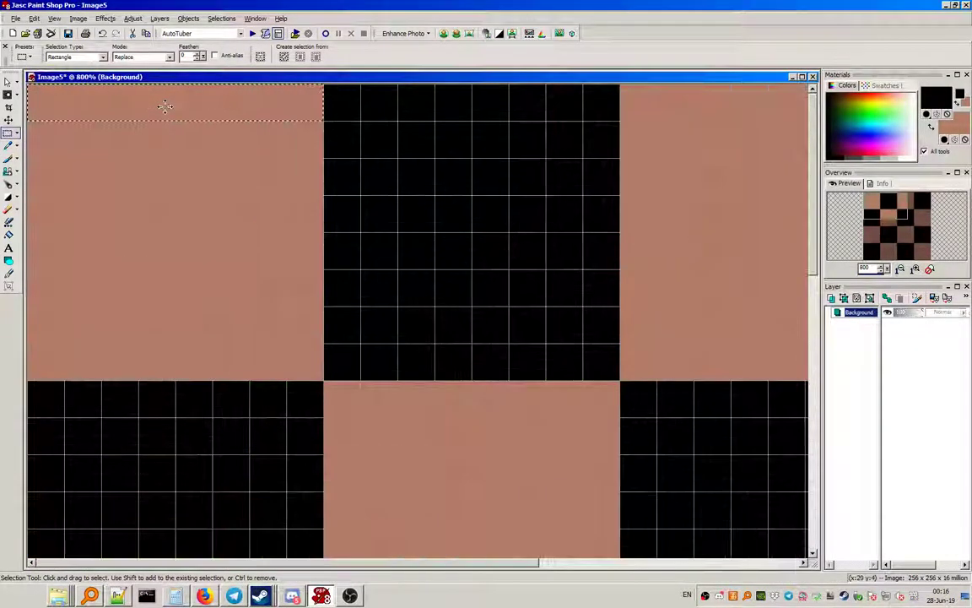
Step: Add a new raster layer above the checkerboard background, keeping the default layer settings
{"action": "left_click", "coordinate": [159, 18]}
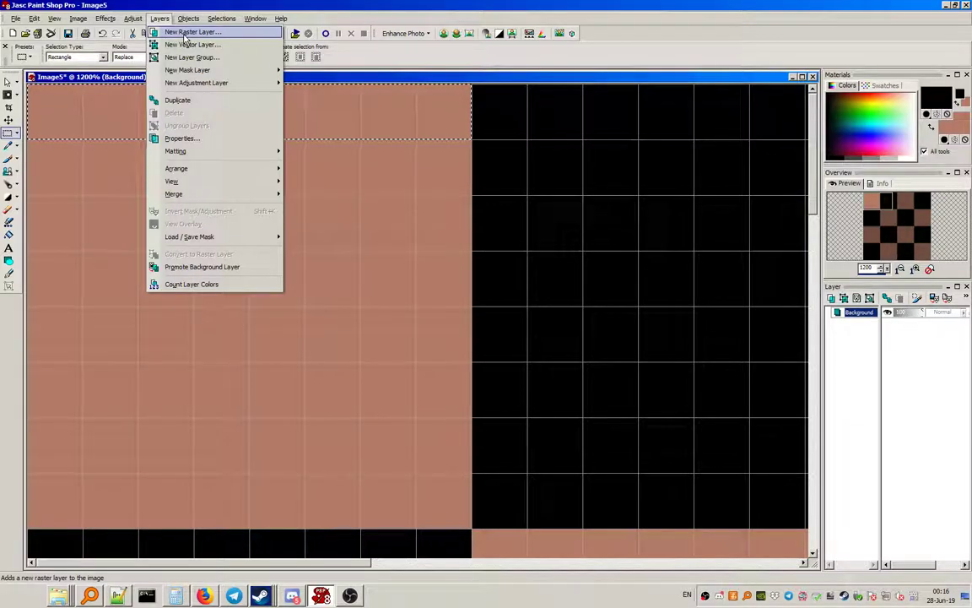
{"action": "left_click", "coordinate": [188, 32]}
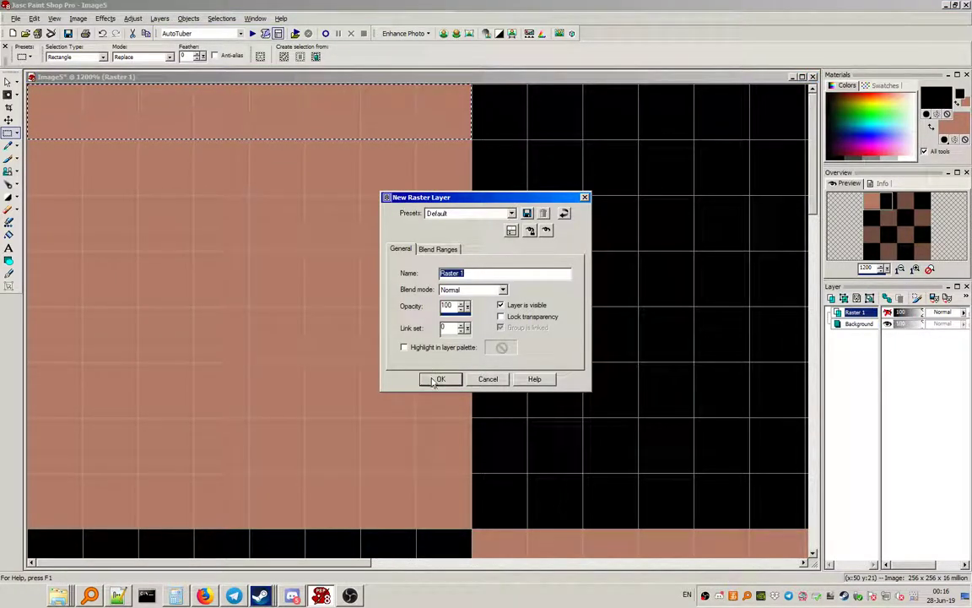
{"action": "left_click", "coordinate": [433, 379]}
Step: Set the foreground color to a solid reddish brown for the logs
{"action": "left_click", "coordinate": [937, 97]}
{"action": "left_click_drag", "start_coordinate": [395, 192], "coordinate": [385, 173]}
{"action": "left_click", "coordinate": [464, 239]}
{"action": "left_click", "coordinate": [454, 229]}
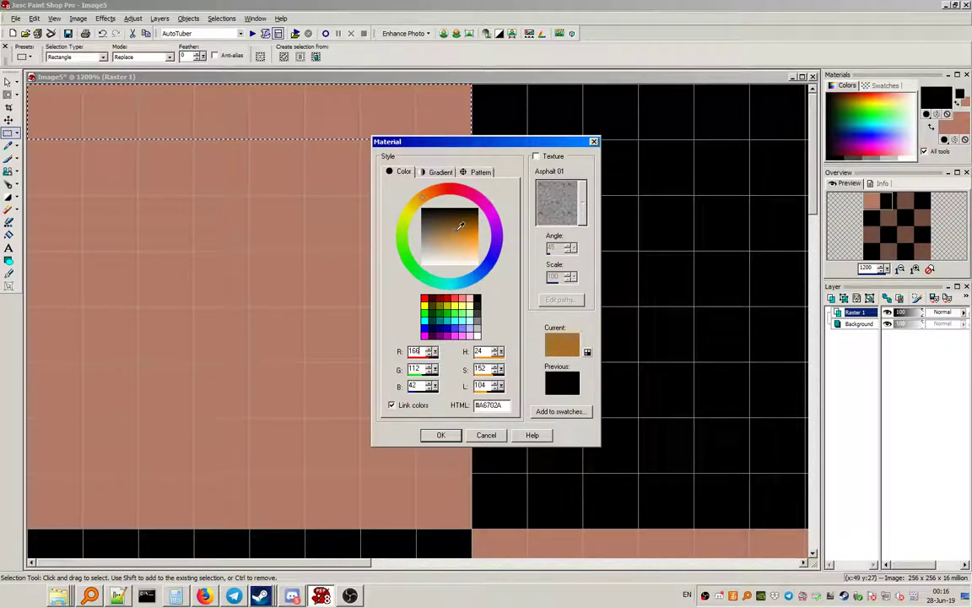
{"action": "left_click", "coordinate": [438, 191]}
{"action": "left_click_drag", "start_coordinate": [456, 223], "coordinate": [448, 222]}
{"action": "left_click", "coordinate": [453, 222]}
{"action": "left_click", "coordinate": [442, 436]}
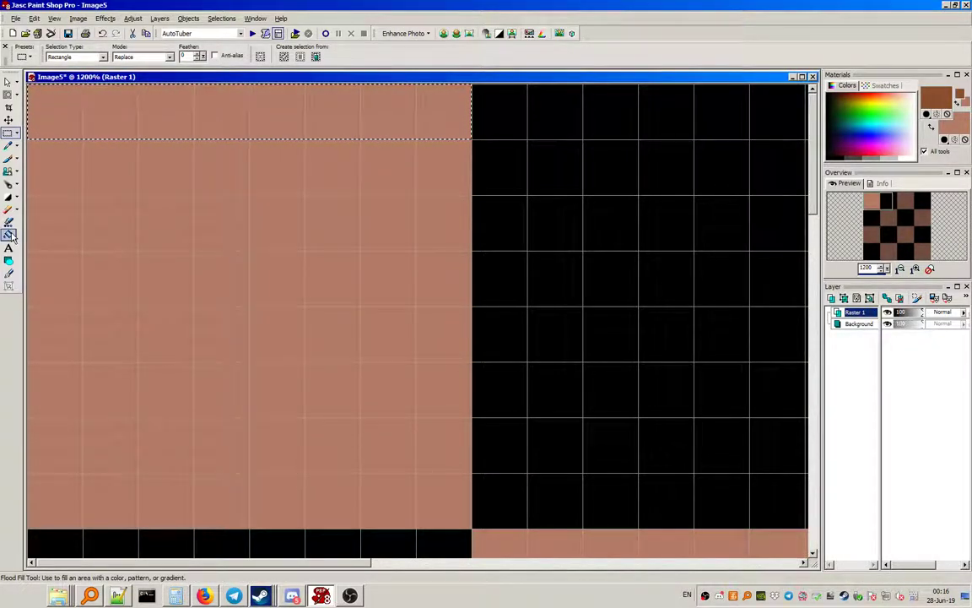
Step: Flood fill the selected 64 x 8 pixel strip with the brown foreground color on the new layer
{"action": "left_click", "coordinate": [9, 236]}
{"action": "left_click", "coordinate": [66, 57]}
{"action": "left_click", "coordinate": [61, 68]}
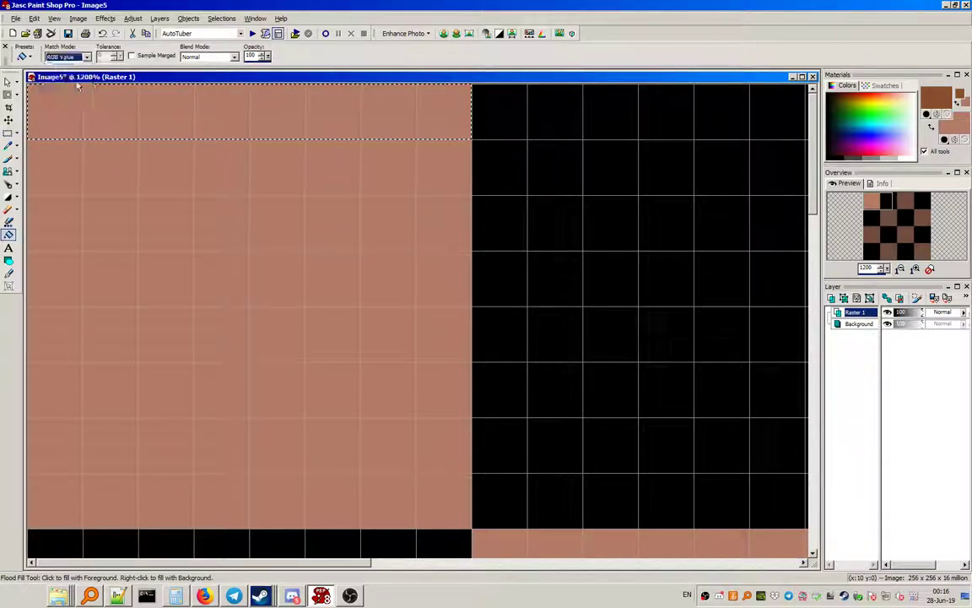
{"action": "left_click", "coordinate": [130, 91]}
Step: With the log wall photo in view and the grid hidden, shade the brown strip like a log using the Lighten/Darken Brush at size 4
{"action": "left_click_drag", "start_coordinate": [179, 78], "coordinate": [306, 307]}
{"action": "left_click", "coordinate": [7, 194]}
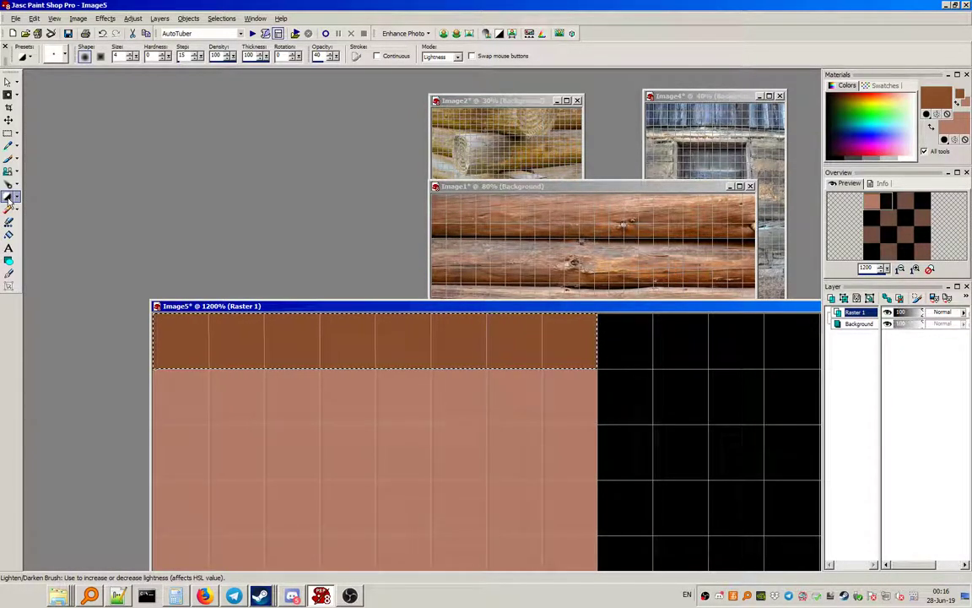
{"action": "left_click", "coordinate": [53, 18]}
{"action": "left_click", "coordinate": [68, 101]}
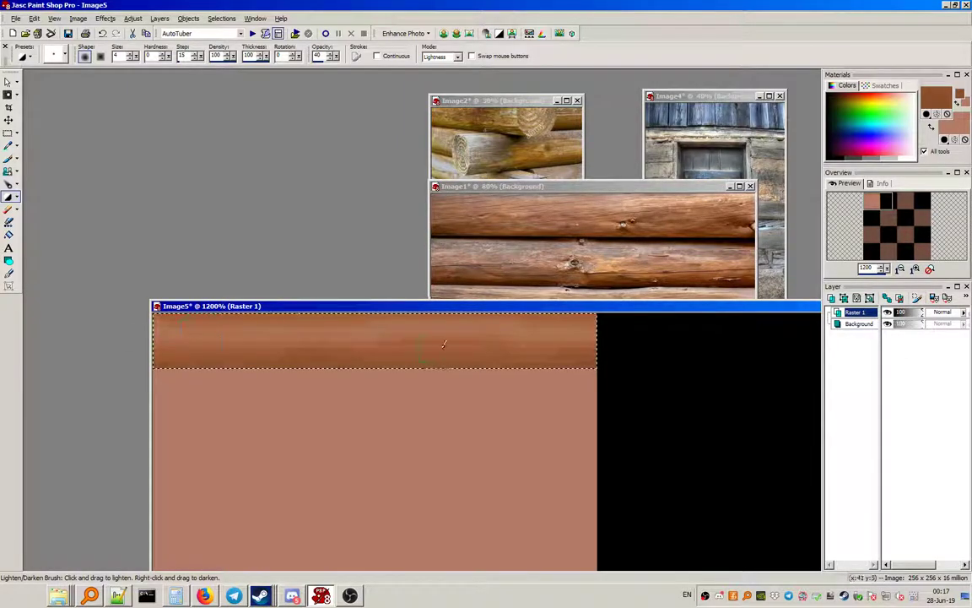
Step: Check the strip against the log wall photo, set the Lighten/Darken Brush size to 8 and darken the strip's lower edge
{"action": "left_click_drag", "start_coordinate": [588, 310], "coordinate": [563, 427]}
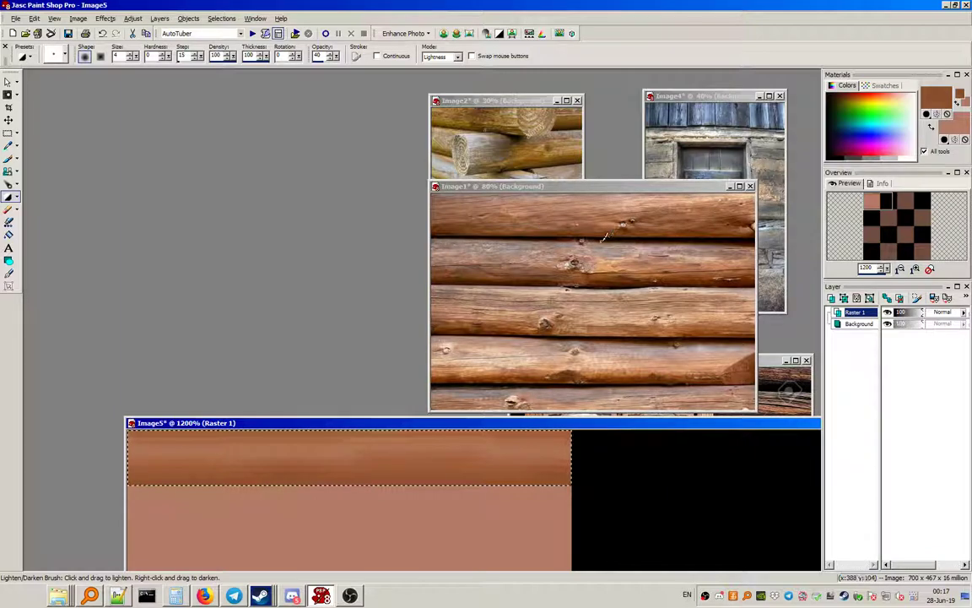
{"action": "left_click_drag", "start_coordinate": [592, 426], "coordinate": [598, 251]}
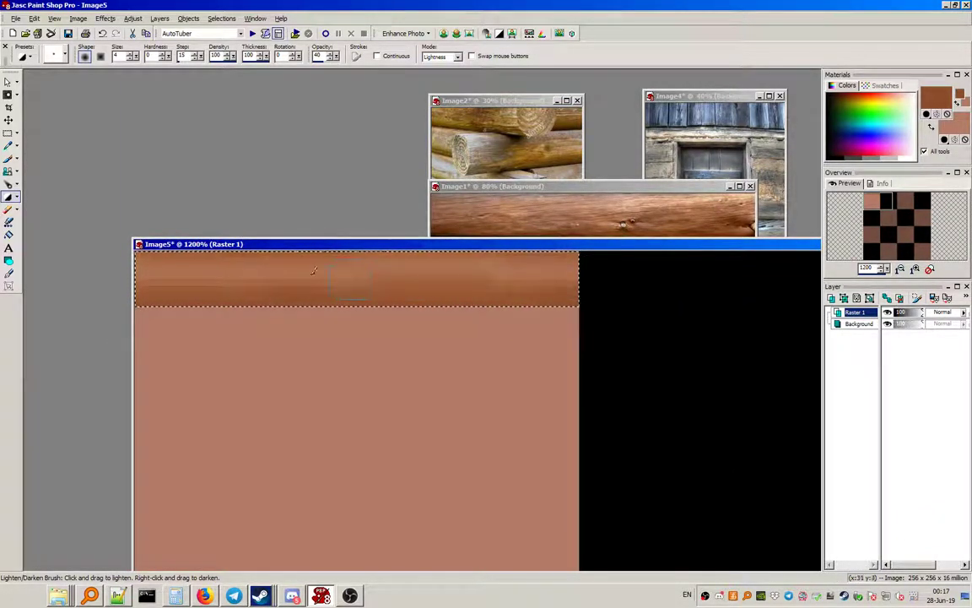
{"action": "double_click", "coordinate": [118, 56]}
{"action": "type", "text": "8"}
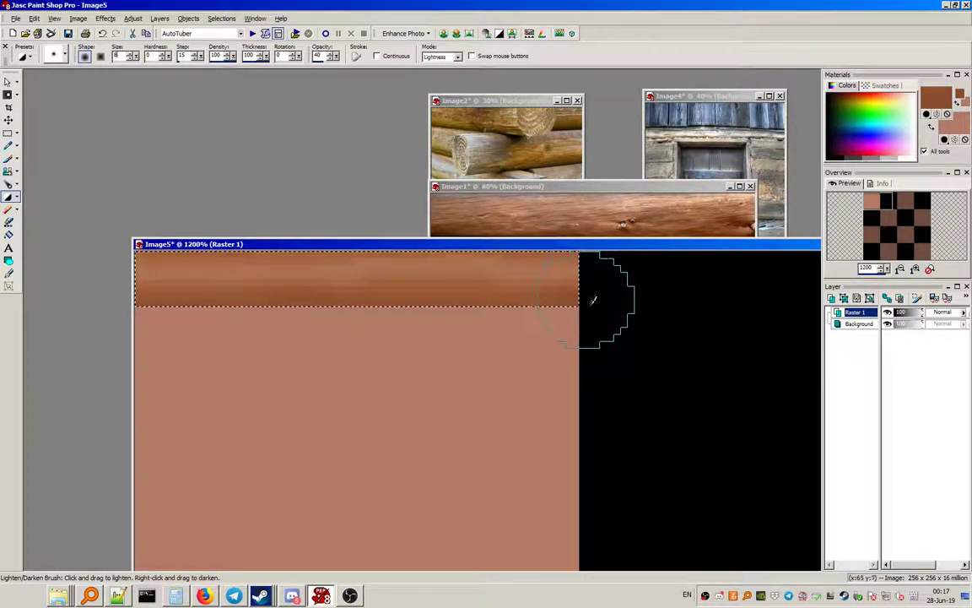
{"action": "left_click_drag", "start_coordinate": [371, 315], "coordinate": [165, 314]}
Step: Paste seven copies of the log strip stacked directly below the original, filling the checkerboard's first square
{"action": "scroll", "coordinate": [269, 268], "scroll_direction": "up", "scroll_amount": 1}
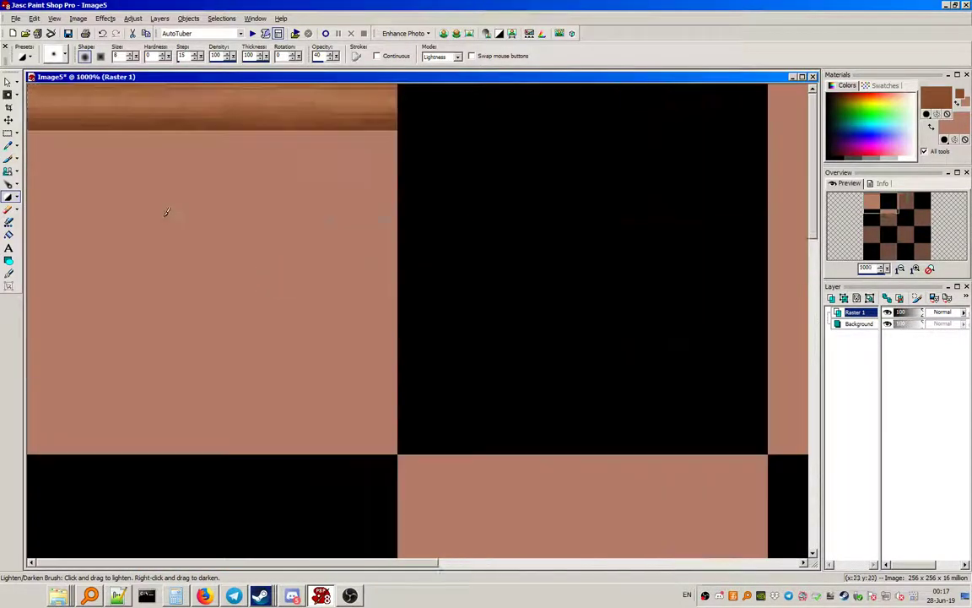
{"action": "key", "text": "s"}
{"action": "key", "text": "ctrl+e"}
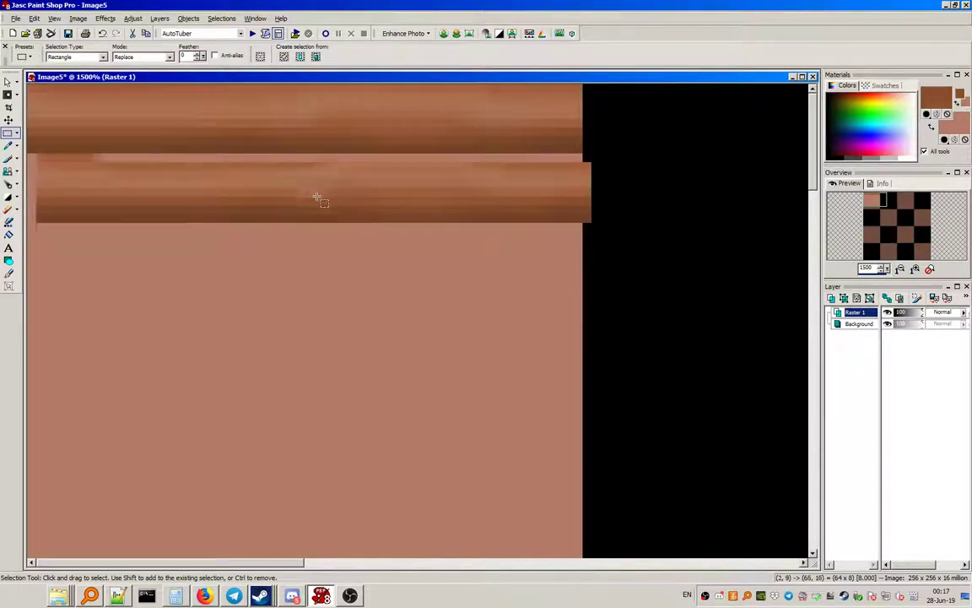
{"action": "left_click", "coordinate": [310, 197]}
{"action": "left_click_drag", "start_coordinate": [310, 196], "coordinate": [308, 260]}
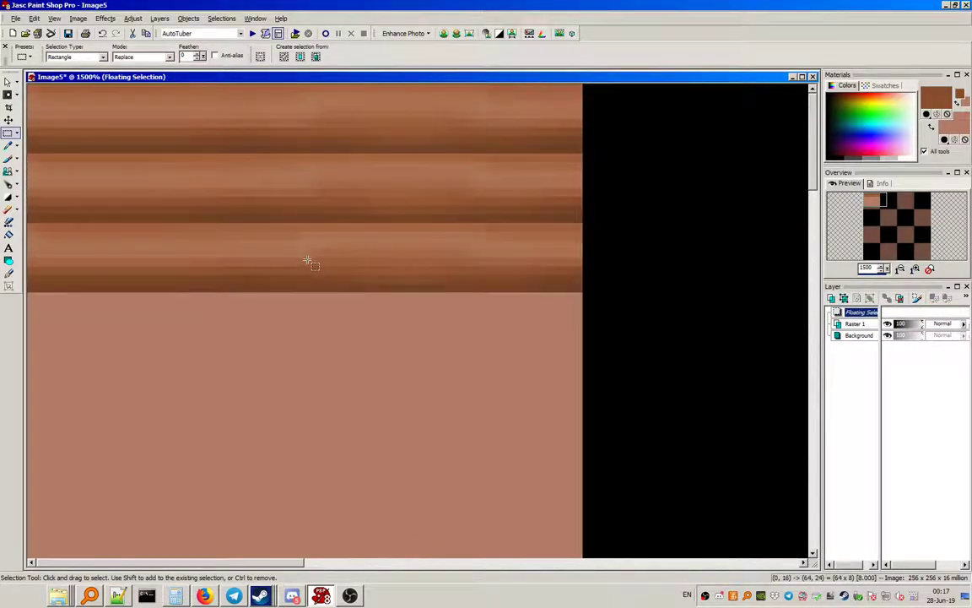
{"action": "key", "text": "ctrl+e"}
{"action": "left_click", "coordinate": [310, 336]}
{"action": "key", "text": "ctrl+e"}
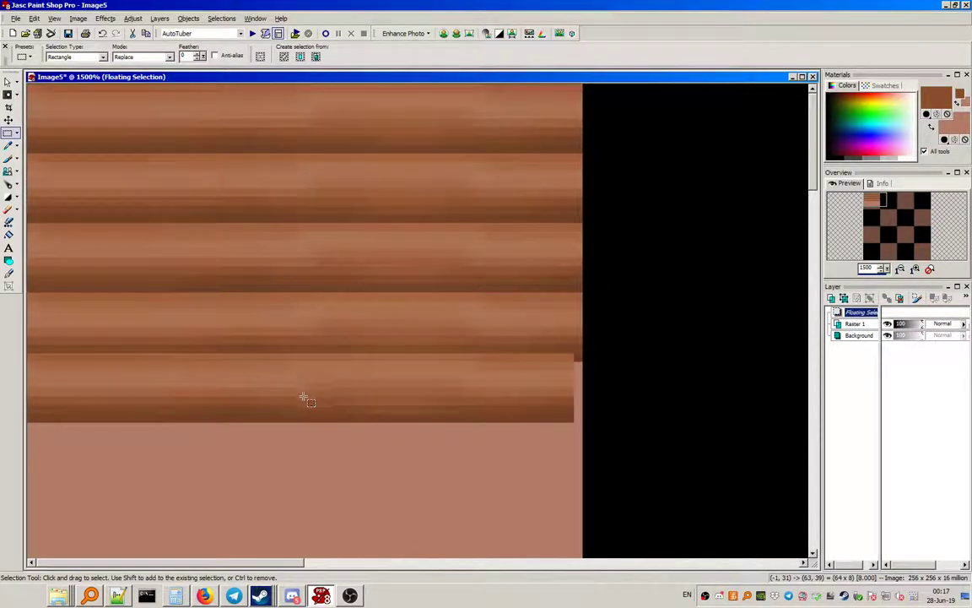
{"action": "left_click", "coordinate": [309, 487]}
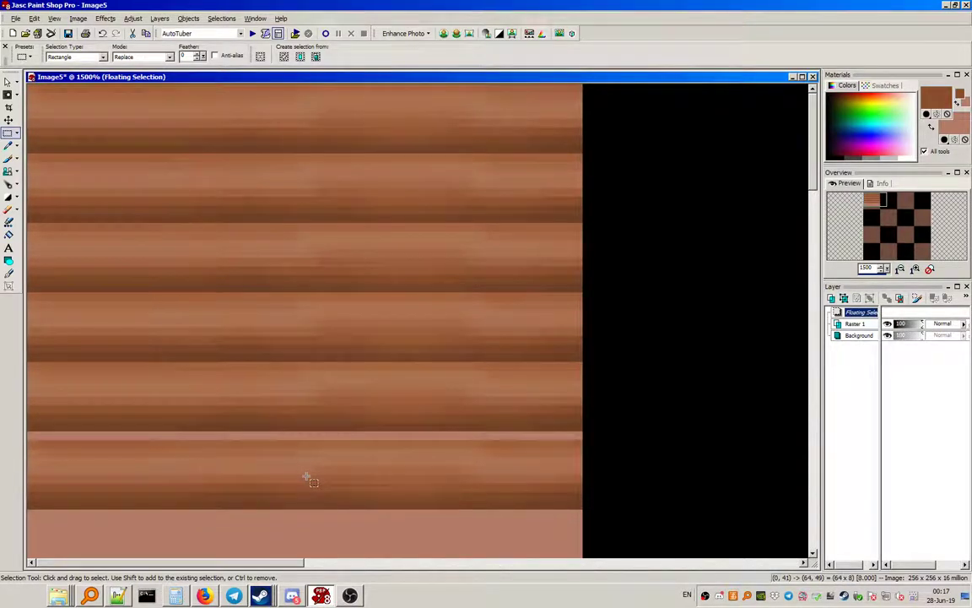
{"action": "key", "text": "ctrl+e"}
{"action": "scroll", "coordinate": [253, 462], "scroll_direction": "down", "scroll_amount": 1}
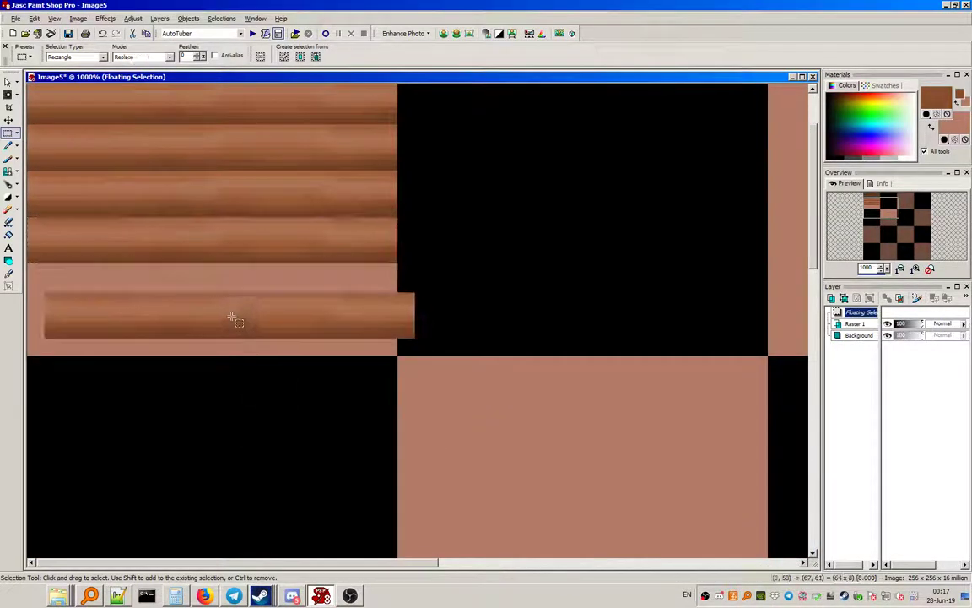
{"action": "left_click", "coordinate": [213, 289]}
{"action": "key", "text": "ctrl+e"}
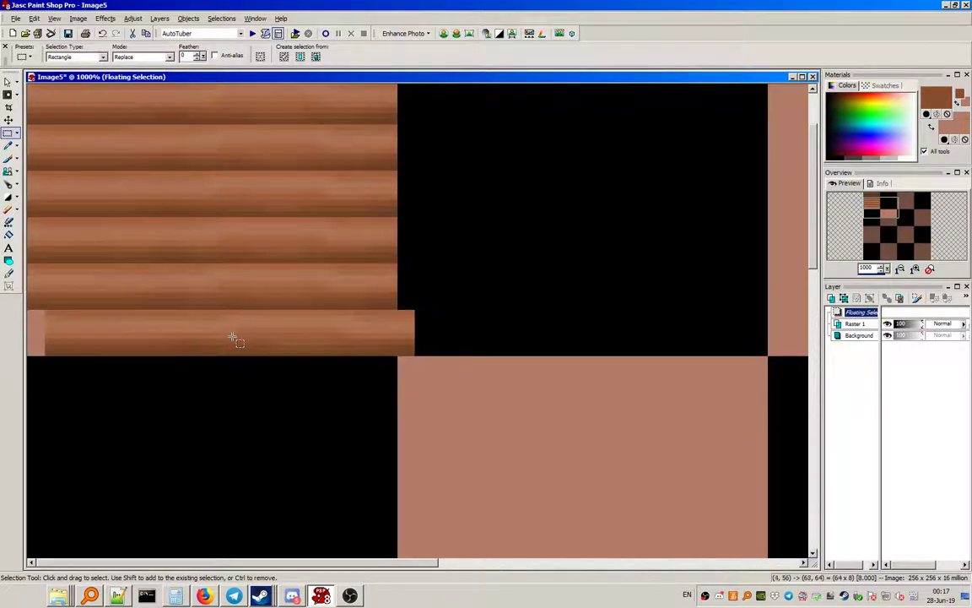
{"action": "left_click", "coordinate": [218, 336]}
Step: Examine the stacked logs at several zoom levels and compare them with the log wall photo
{"action": "scroll", "coordinate": [253, 338], "scroll_direction": "down", "scroll_amount": 1}
{"action": "scroll", "coordinate": [173, 158], "scroll_direction": "up", "scroll_amount": 1}
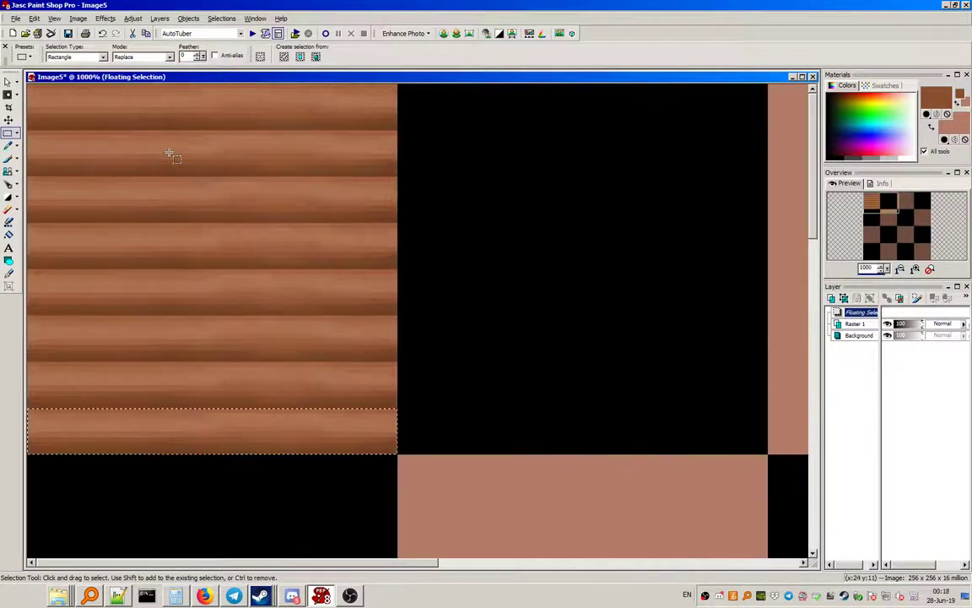
{"action": "scroll", "coordinate": [173, 135], "scroll_direction": "down", "scroll_amount": 1}
{"action": "scroll", "coordinate": [173, 87], "scroll_direction": "up", "scroll_amount": 1}
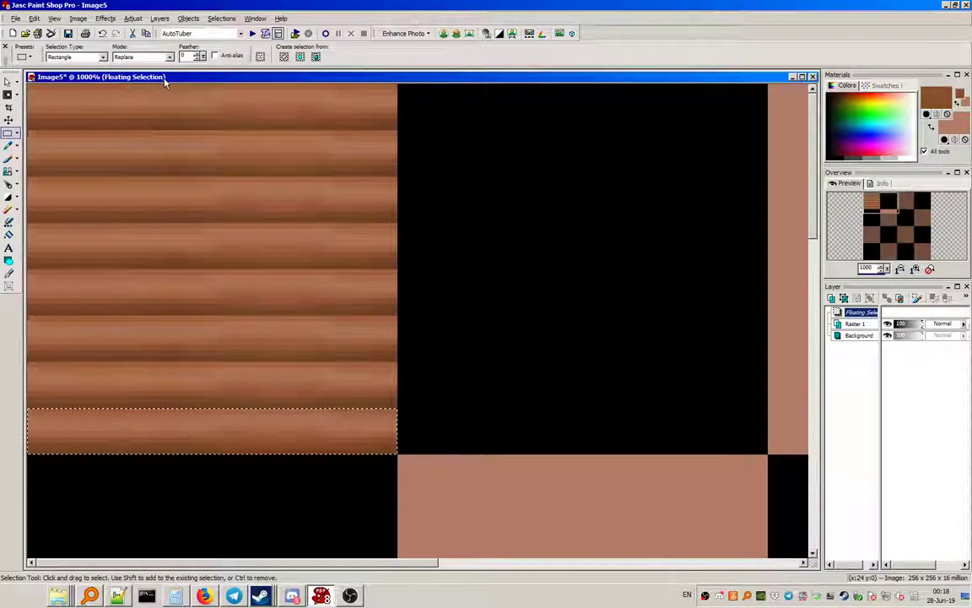
{"action": "scroll", "coordinate": [207, 108], "scroll_direction": "down", "scroll_amount": 2}
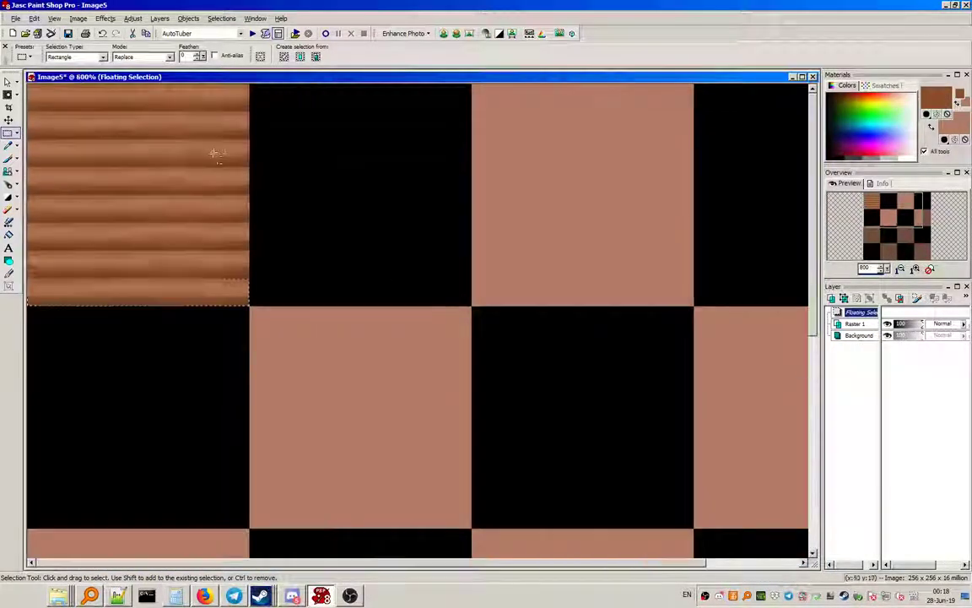
{"action": "scroll", "coordinate": [215, 158], "scroll_direction": "down", "scroll_amount": 1}
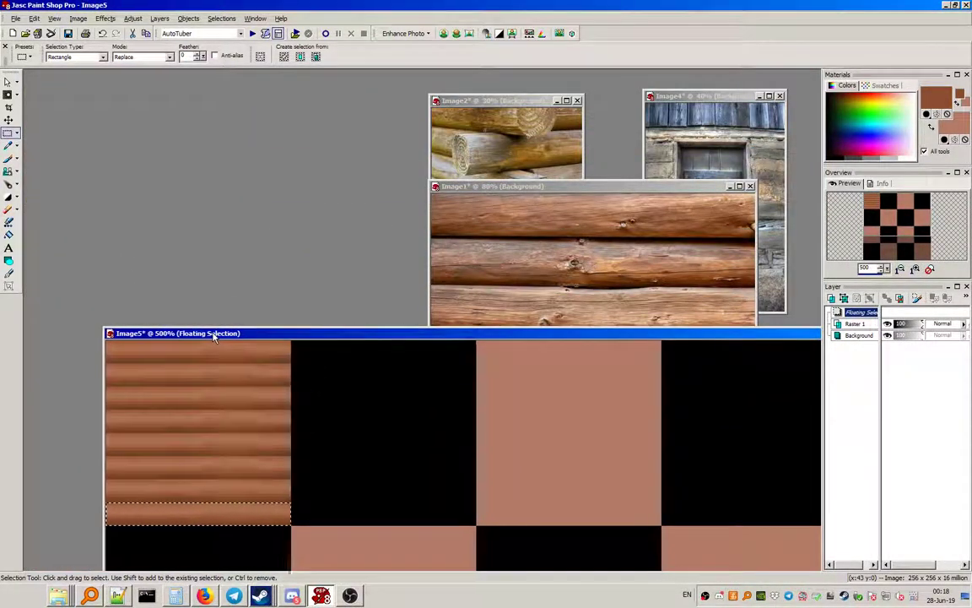
{"action": "scroll", "coordinate": [215, 335], "scroll_direction": "up", "scroll_amount": 1}
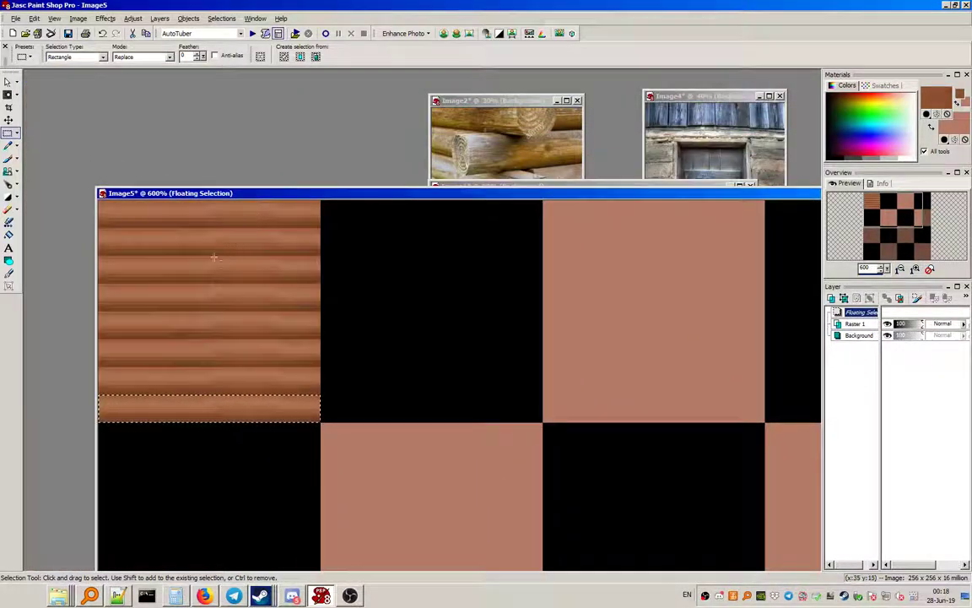
{"action": "scroll", "coordinate": [226, 259], "scroll_direction": "up", "scroll_amount": 1}
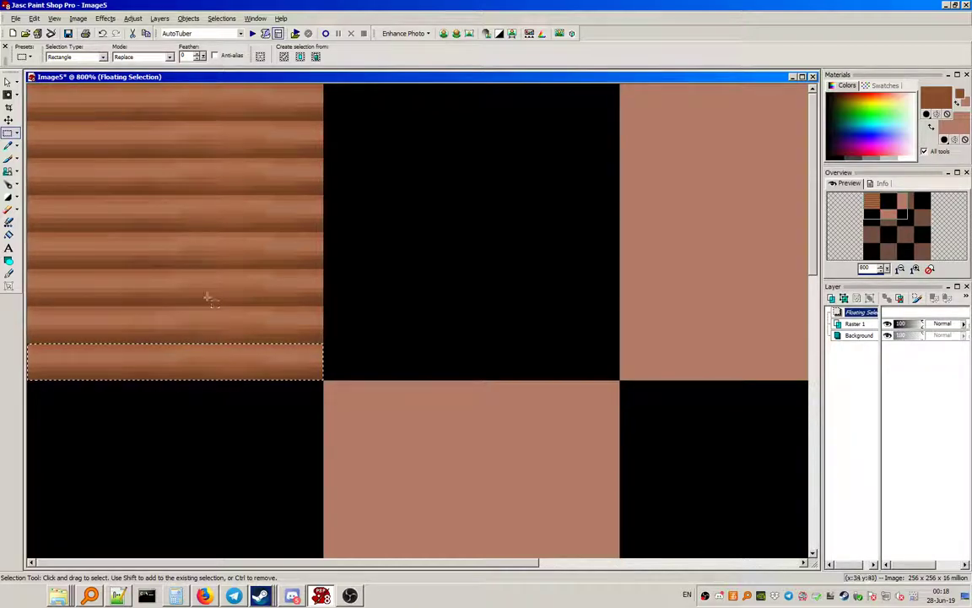
Step: Mirror the bottom, third and fifth logs horizontally to break up the repetition, and clear the selection
{"action": "left_click", "coordinate": [78, 18]}
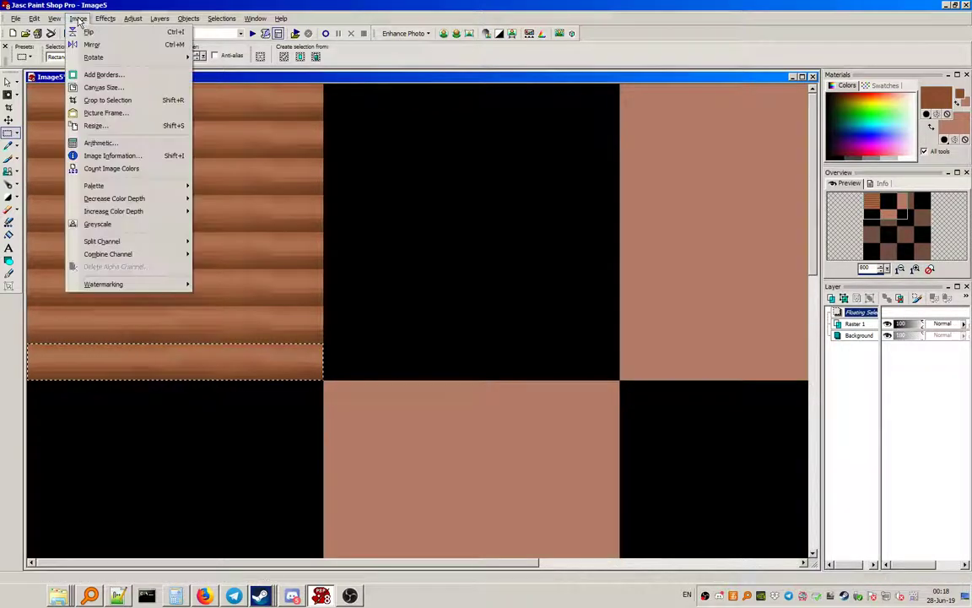
{"action": "left_click", "coordinate": [93, 45]}
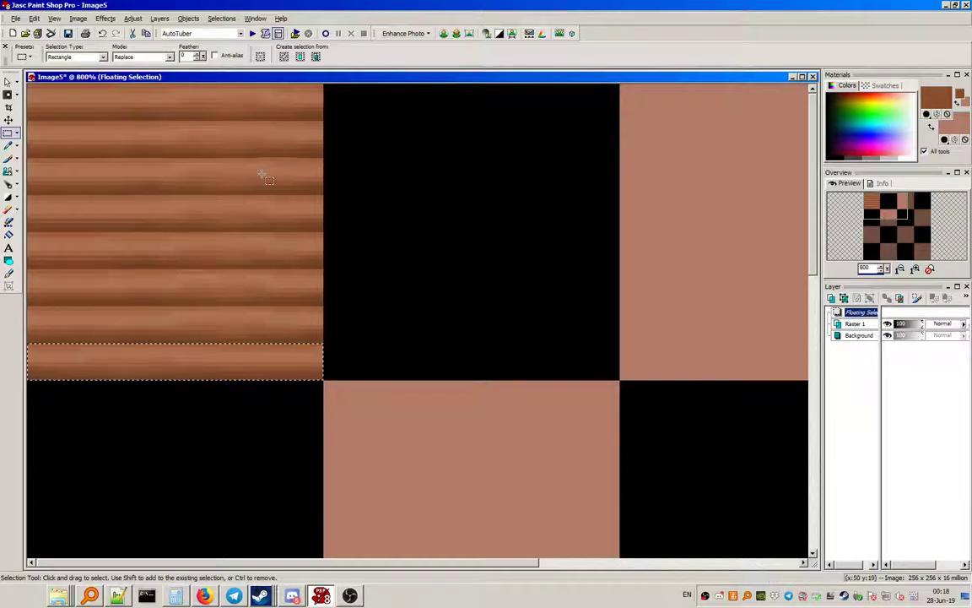
{"action": "left_click_drag", "start_coordinate": [324, 159], "coordinate": [17, 196]}
{"action": "left_click", "coordinate": [77, 17]}
{"action": "left_click", "coordinate": [93, 44]}
{"action": "left_click_drag", "start_coordinate": [256, 169], "coordinate": [260, 174]}
{"action": "left_click_drag", "start_coordinate": [324, 232], "coordinate": [17, 270]}
{"action": "left_click", "coordinate": [78, 18]}
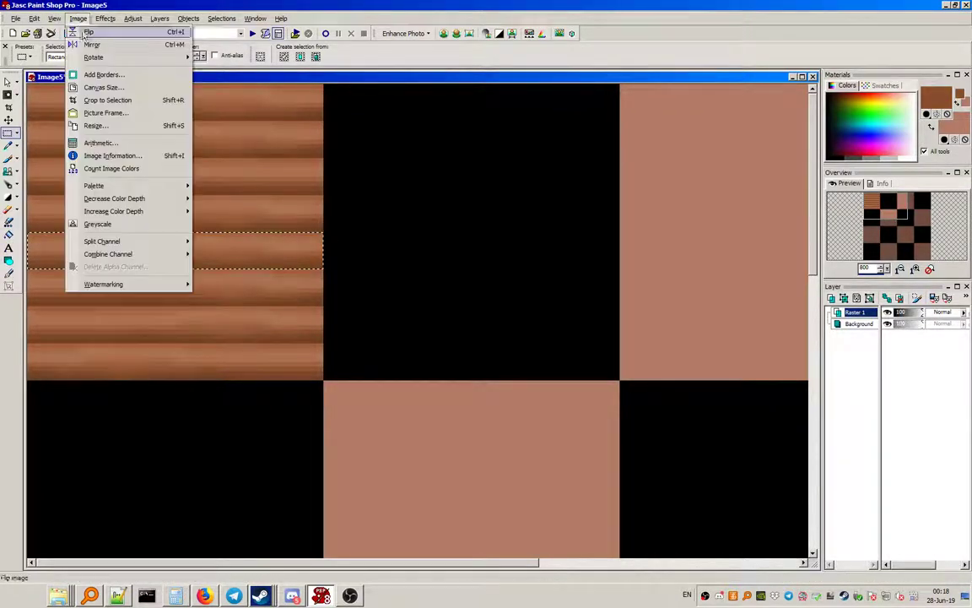
{"action": "left_click", "coordinate": [93, 45]}
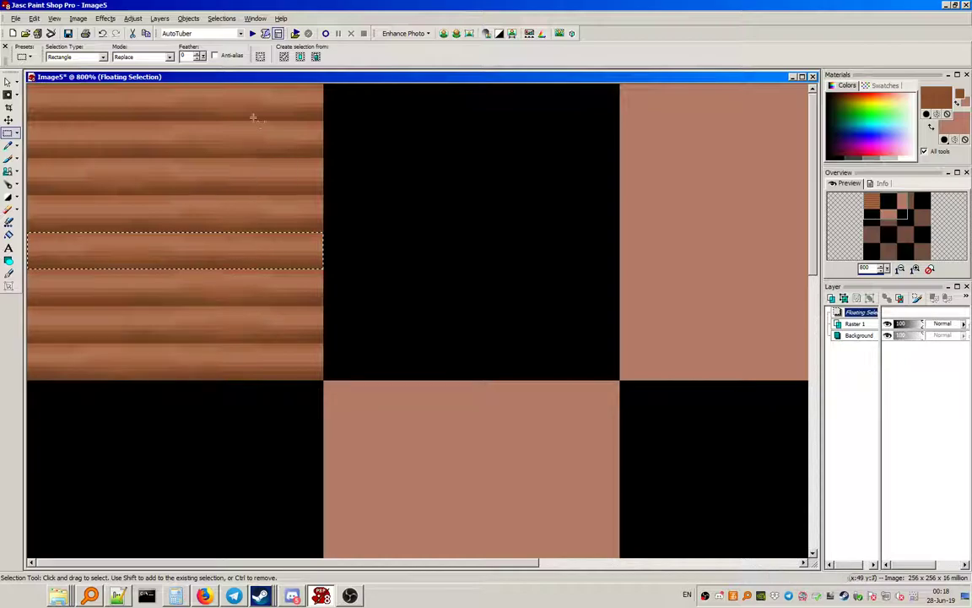
{"action": "left_click", "coordinate": [221, 18]}
{"action": "left_click", "coordinate": [246, 43]}
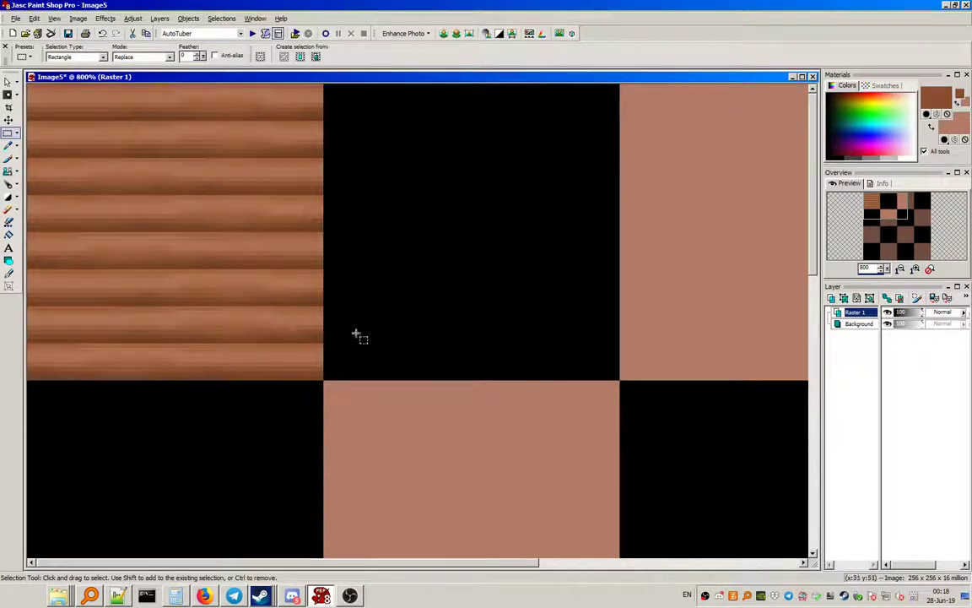
Step: Lower the texture image's window to reveal part of the reference photos, and add another new raster layer above the logs
{"action": "left_click_drag", "start_coordinate": [308, 83], "coordinate": [345, 191]}
{"action": "left_click_drag", "start_coordinate": [471, 194], "coordinate": [458, 284]}
{"action": "left_click_drag", "start_coordinate": [353, 281], "coordinate": [421, 234]}
{"action": "left_click_drag", "start_coordinate": [359, 233], "coordinate": [346, 189]}
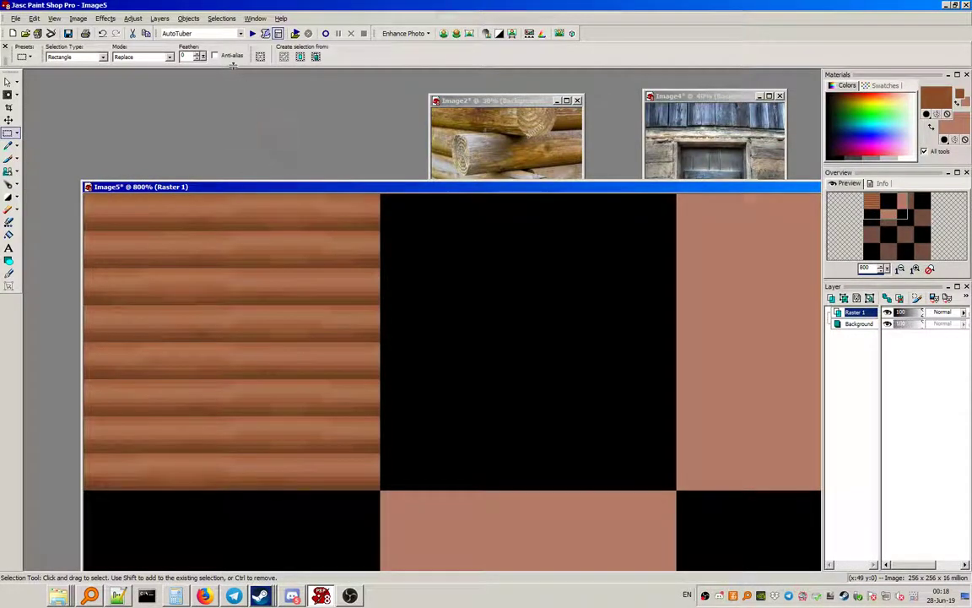
{"action": "left_click", "coordinate": [159, 17]}
{"action": "left_click", "coordinate": [169, 34]}
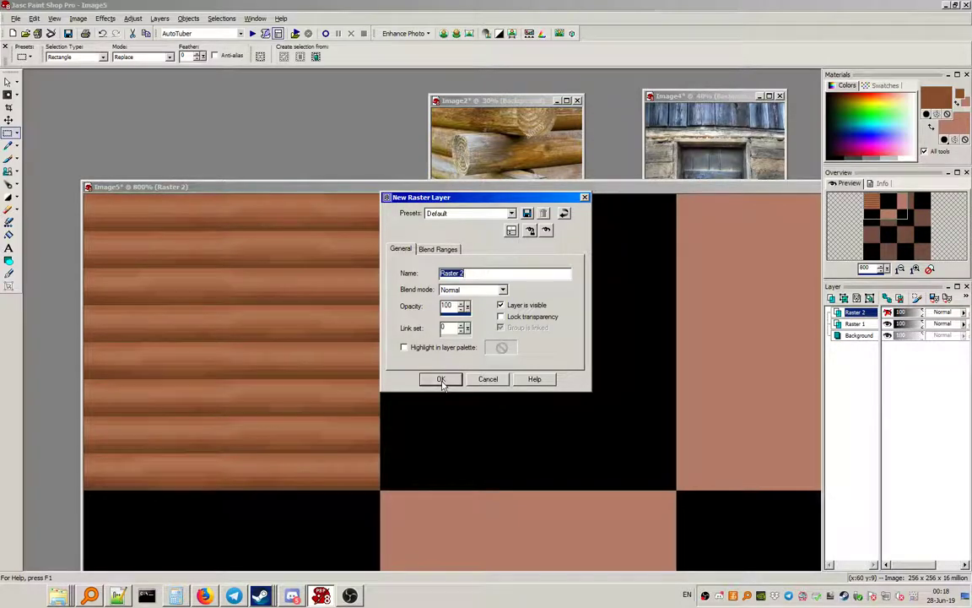
{"action": "left_click", "coordinate": [442, 380]}
Step: Prepare the Paint Brush at size 2, with the grid shown and snapping to the grid turned off
{"action": "left_click", "coordinate": [54, 18]}
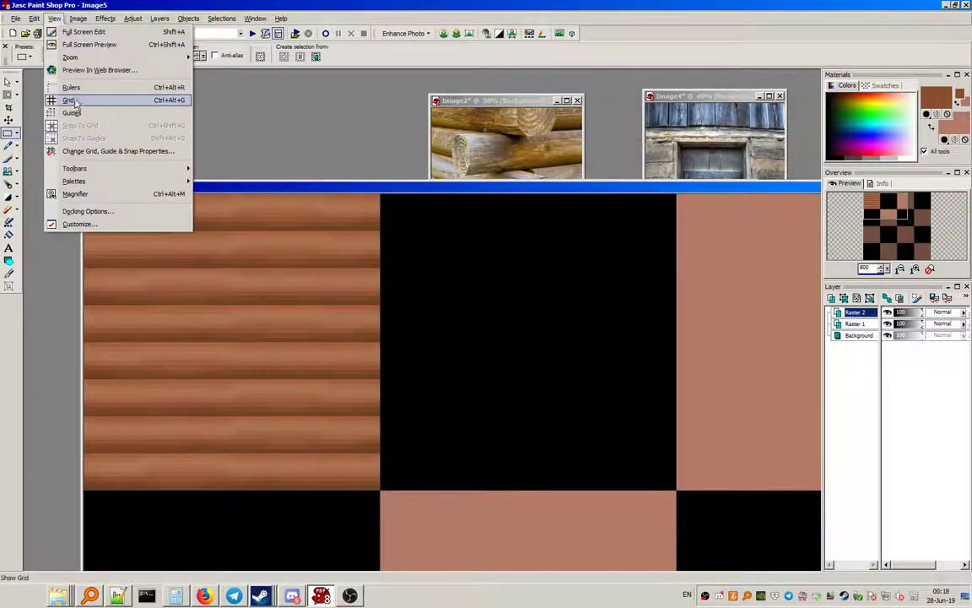
{"action": "left_click", "coordinate": [75, 101]}
{"action": "left_click", "coordinate": [8, 158]}
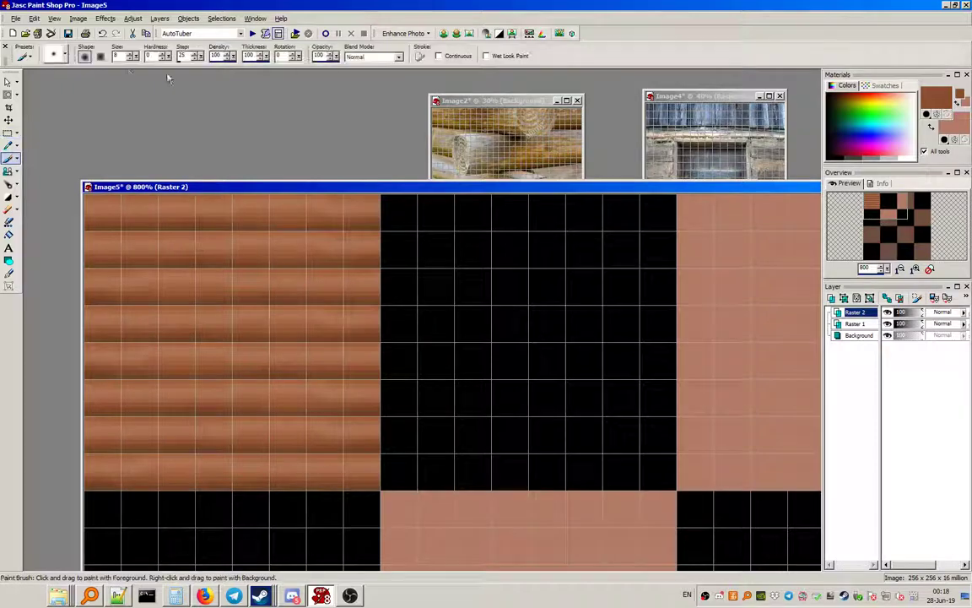
{"action": "left_click", "coordinate": [54, 18]}
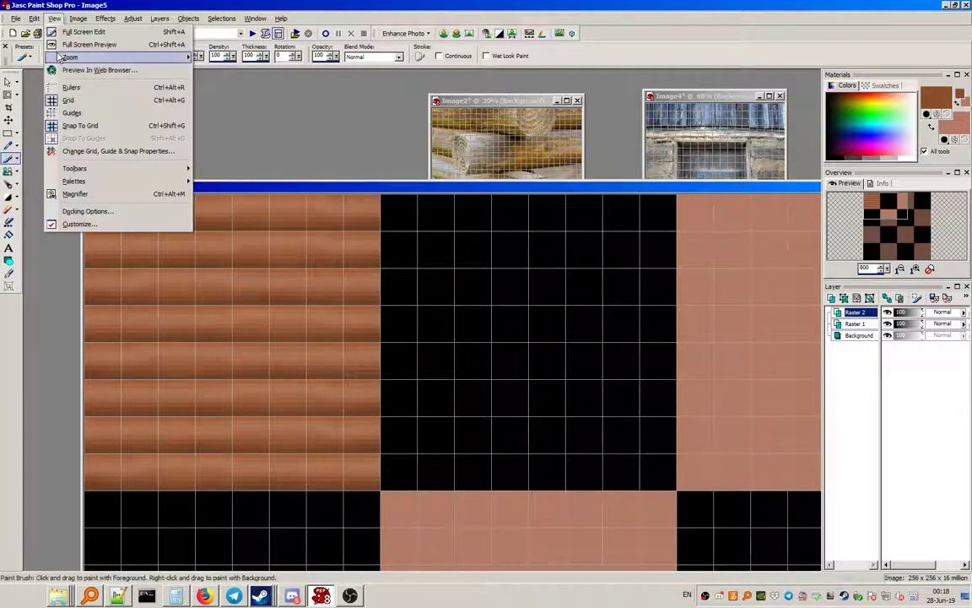
{"action": "left_click", "coordinate": [85, 122]}
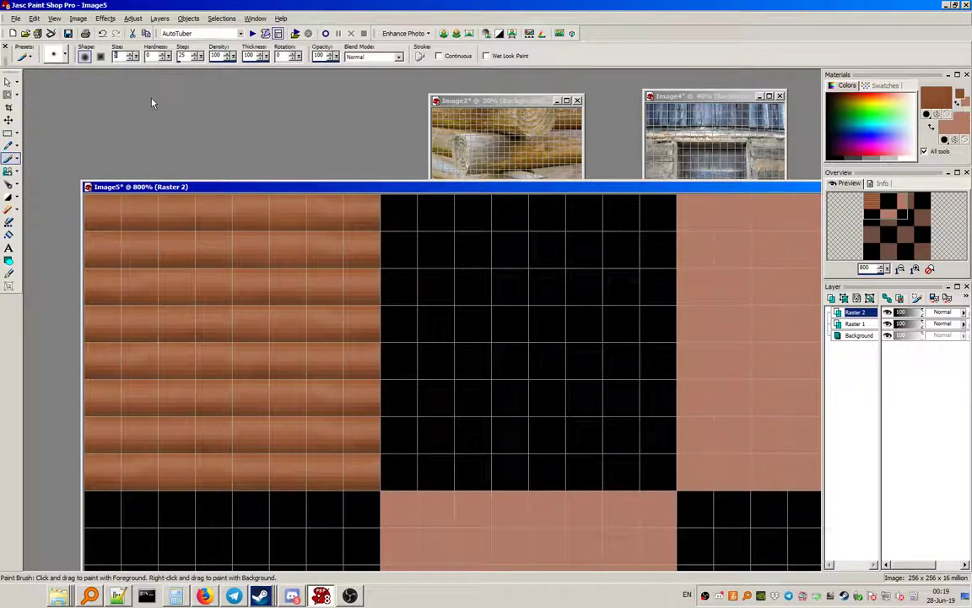
{"action": "type", "text": "2"}
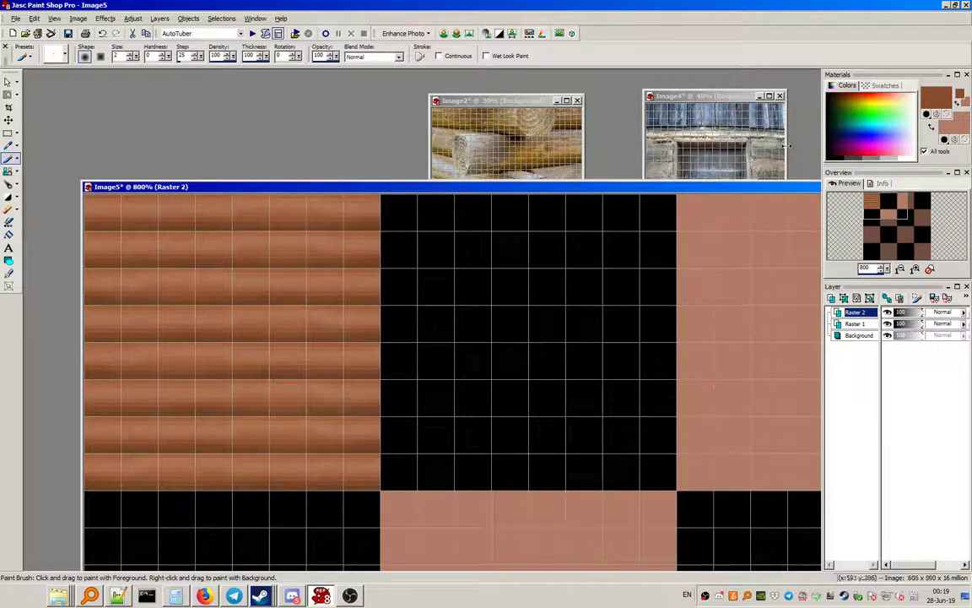
Step: Paint straight black shadow lines across the log tile, along its top and bottom edges and every seam between the logs
{"action": "left_click", "coordinate": [837, 157]}
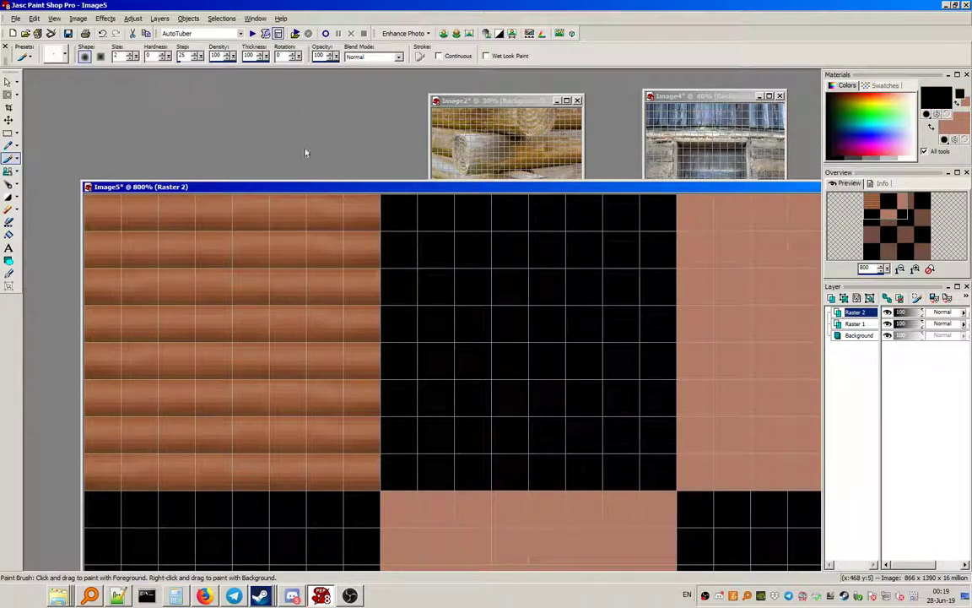
{"action": "left_click_drag", "start_coordinate": [405, 196], "coordinate": [84, 197]}
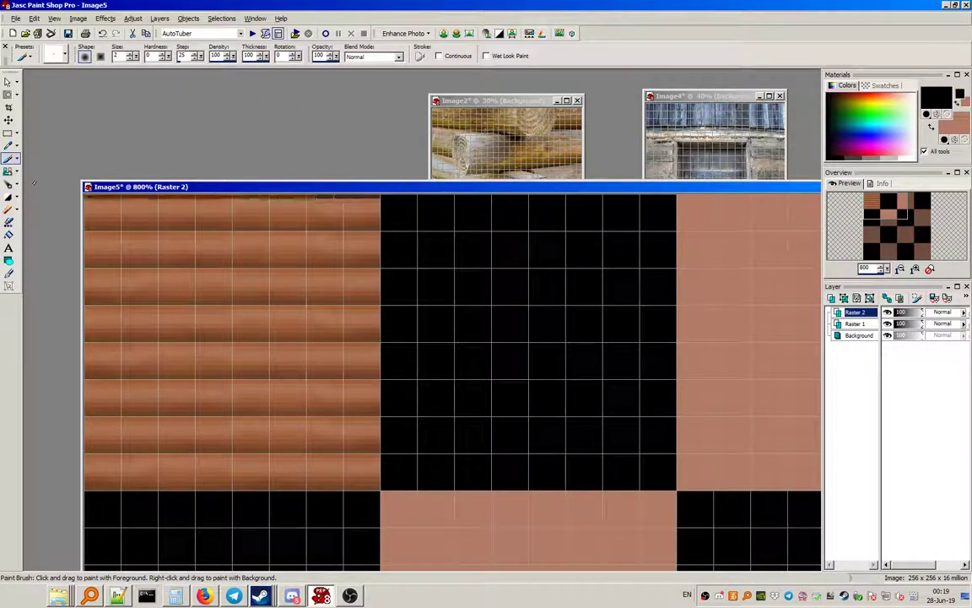
{"action": "left_click_drag", "start_coordinate": [382, 230], "coordinate": [84, 229]}
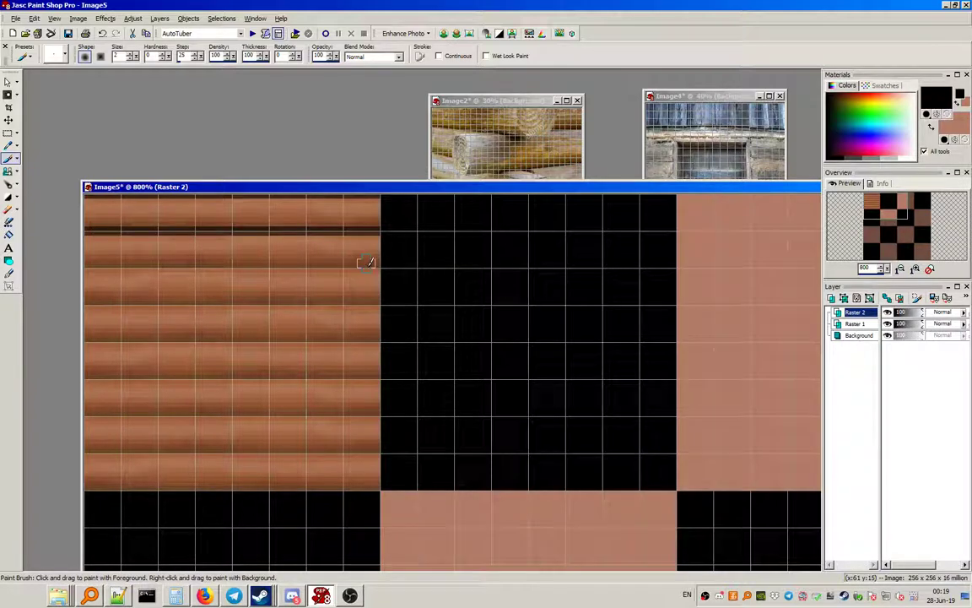
{"action": "left_click_drag", "start_coordinate": [381, 267], "coordinate": [84, 267]}
{"action": "left_click_drag", "start_coordinate": [382, 303], "coordinate": [85, 304]}
{"action": "left_click_drag", "start_coordinate": [381, 341], "coordinate": [84, 341]}
{"action": "left_click_drag", "start_coordinate": [381, 378], "coordinate": [84, 378]}
{"action": "left_click_drag", "start_coordinate": [416, 415], "coordinate": [53, 428]}
{"action": "left_click_drag", "start_coordinate": [422, 457], "coordinate": [37, 460]}
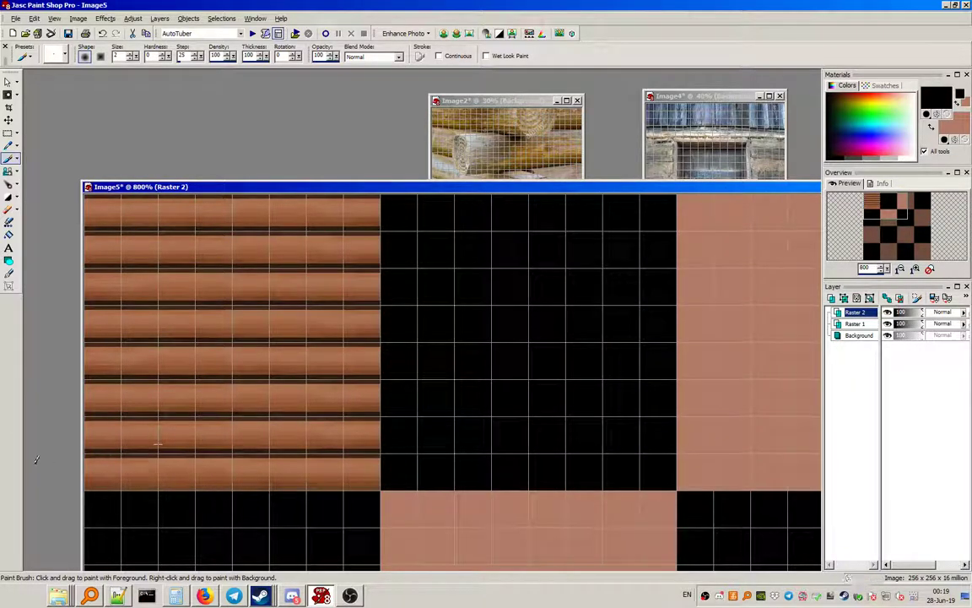
{"action": "mouse_move", "coordinate": [445, 487]}
{"action": "left_mouse_down"}
{"action": "mouse_move", "coordinate": [250, 492]}
{"action": "mouse_move", "coordinate": [32, 460]}
{"action": "left_mouse_up"}
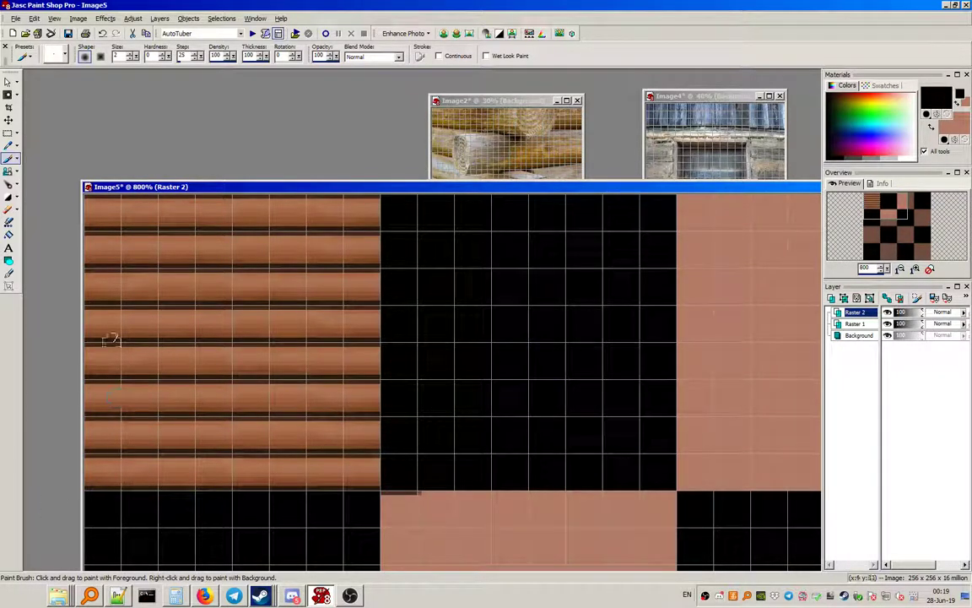
Step: Erase the parts of the dark lines that extend outside the log tile, hiding the other layers while doing so, and clear the selection
{"action": "left_click", "coordinate": [9, 132]}
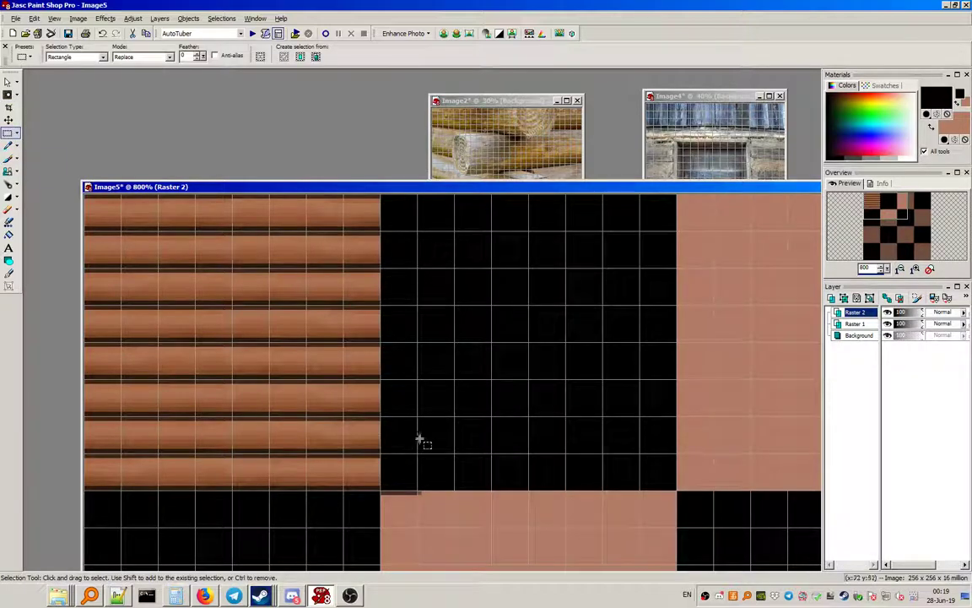
{"action": "left_click_drag", "start_coordinate": [382, 490], "coordinate": [83, 195]}
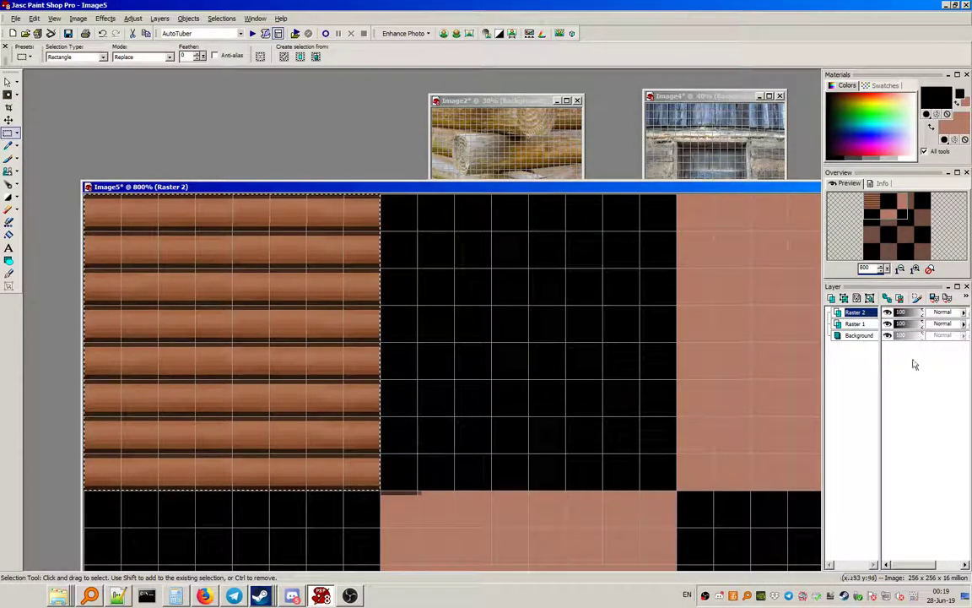
{"action": "left_click", "coordinate": [887, 323]}
{"action": "left_click", "coordinate": [887, 335]}
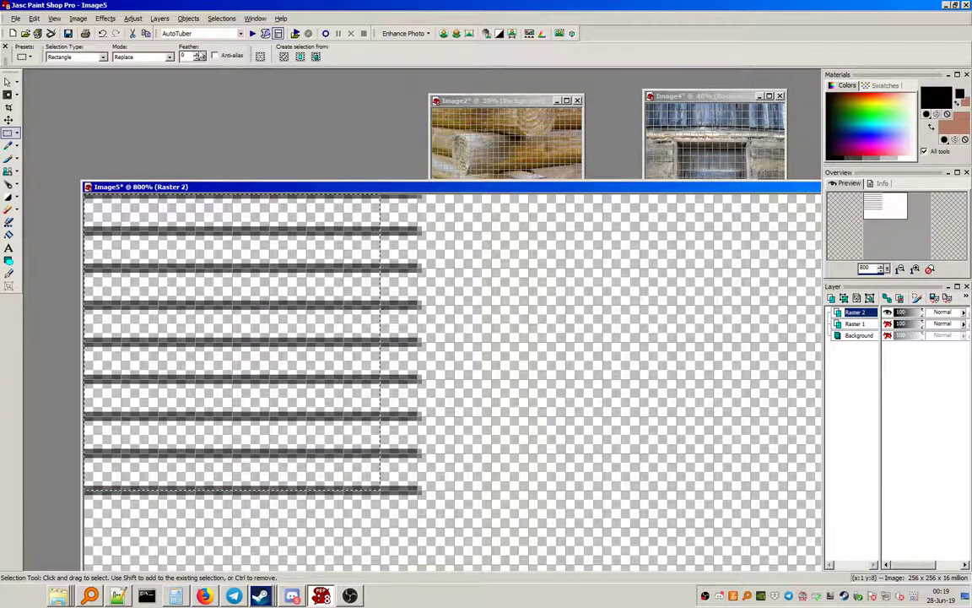
{"action": "left_click", "coordinate": [221, 18]}
{"action": "left_click", "coordinate": [249, 95]}
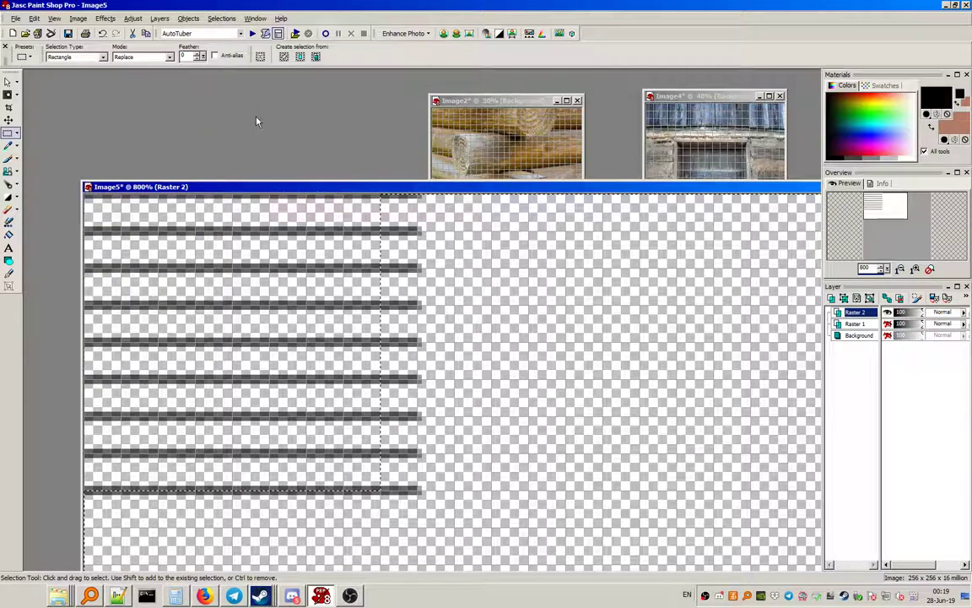
{"action": "key", "text": "Delete"}
{"action": "left_click", "coordinate": [221, 17]}
{"action": "key", "text": "Escape"}
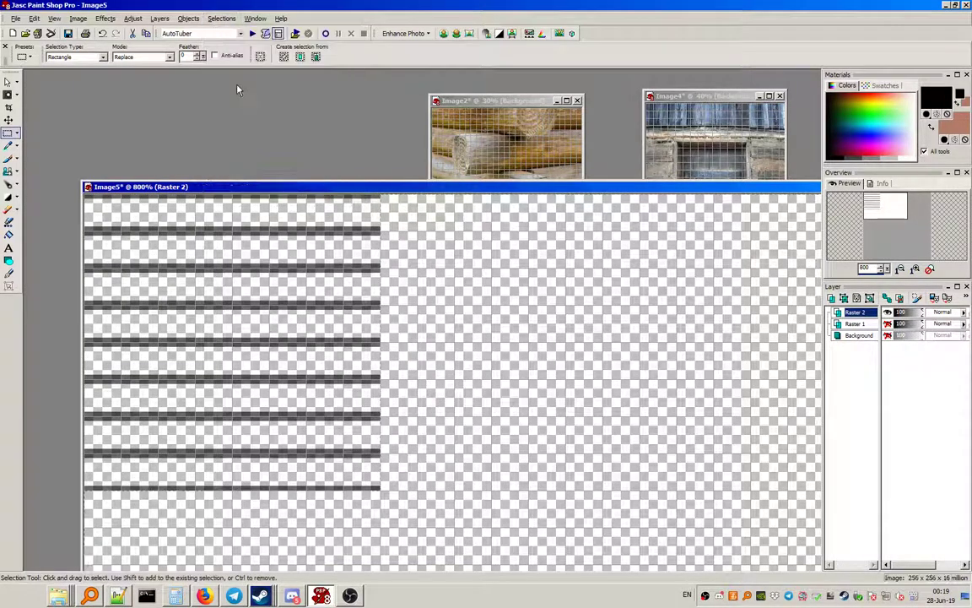
{"action": "left_click", "coordinate": [887, 323]}
{"action": "left_click", "coordinate": [887, 335]}
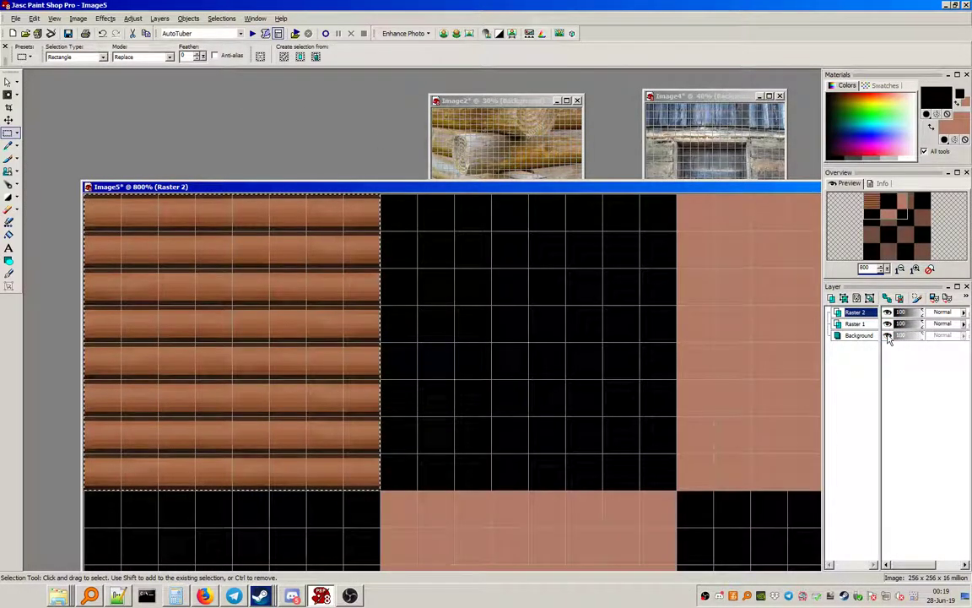
{"action": "left_click", "coordinate": [228, 18]}
{"action": "left_click", "coordinate": [216, 42]}
Step: Hide the grid and lower the opacity of the shadow line layer to 48
{"action": "left_click", "coordinate": [54, 18]}
{"action": "left_click", "coordinate": [84, 95]}
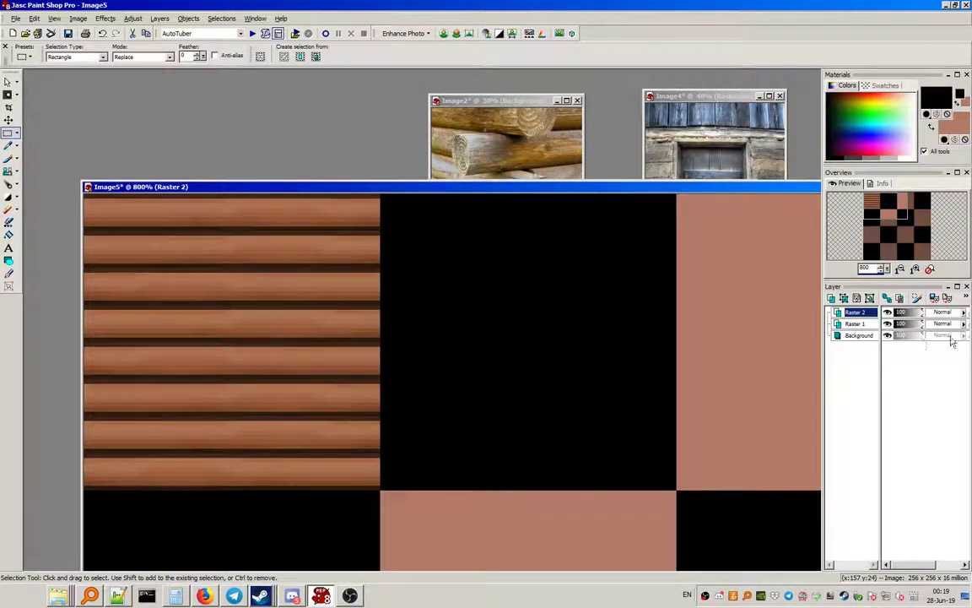
{"action": "left_click_drag", "start_coordinate": [910, 320], "coordinate": [903, 321]}
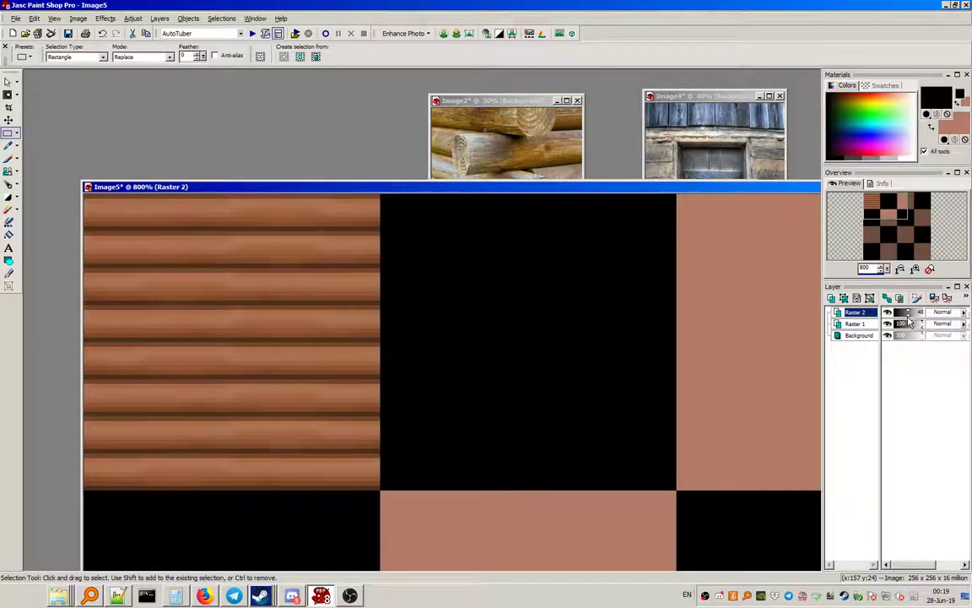
Step: Soften the shadow lines with a Gaussian Blur of radius 0.75 and raise their layer's opacity to 78
{"action": "left_click", "coordinate": [133, 17]}
{"action": "mouse_move", "coordinate": [181, 105]}
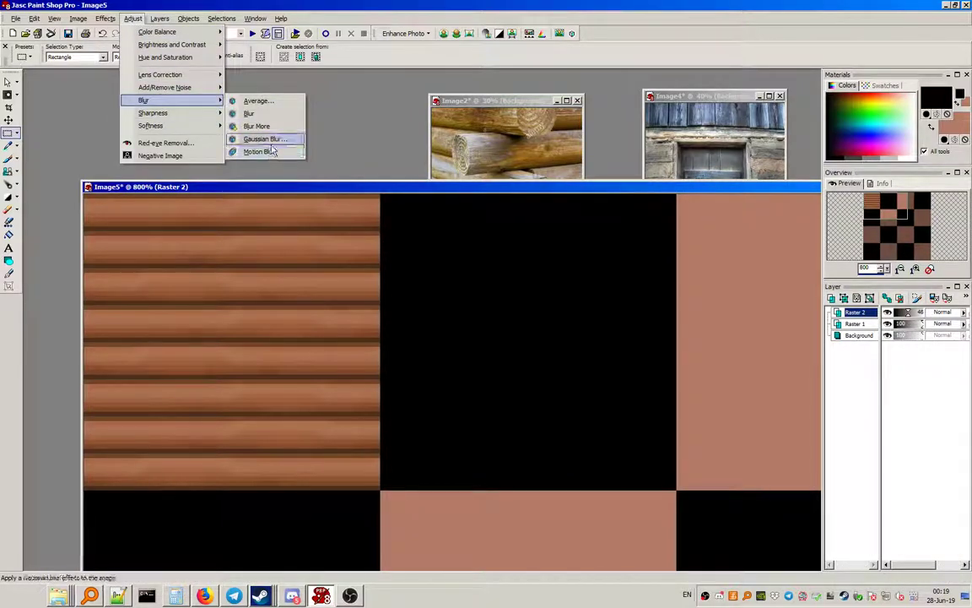
{"action": "left_click", "coordinate": [264, 139]}
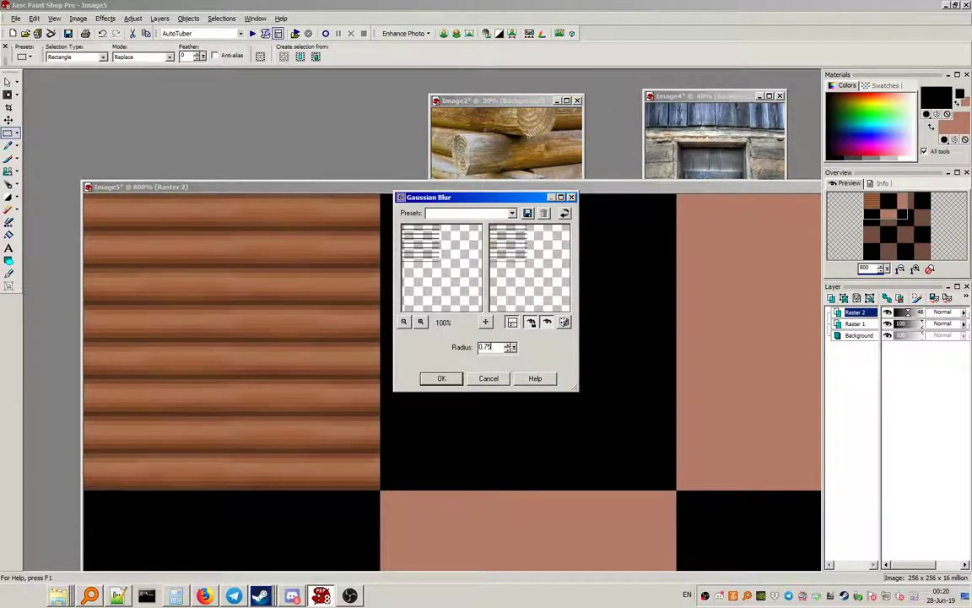
{"action": "left_click", "coordinate": [460, 382]}
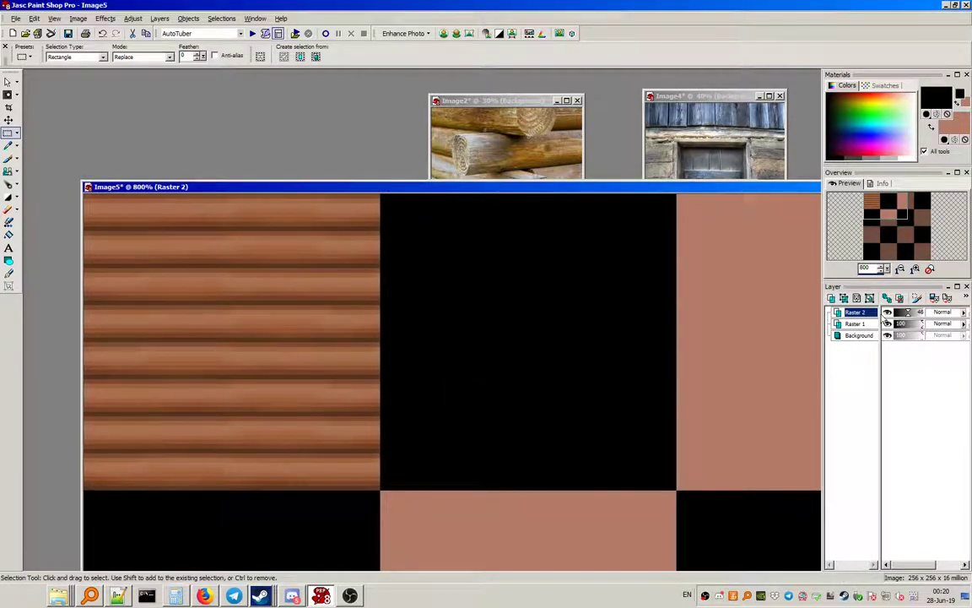
{"action": "left_click_drag", "start_coordinate": [901, 315], "coordinate": [920, 317]}
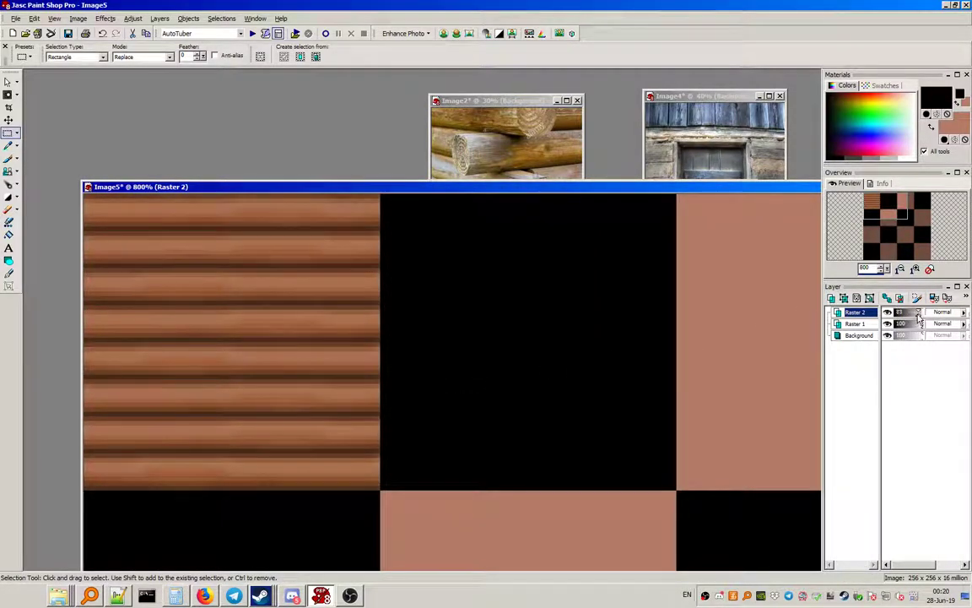
Step: Examine the ends of the blurred shadow lines at the log tile's edge, with and without the grid
{"action": "left_click", "coordinate": [53, 18]}
{"action": "left_click", "coordinate": [59, 101]}
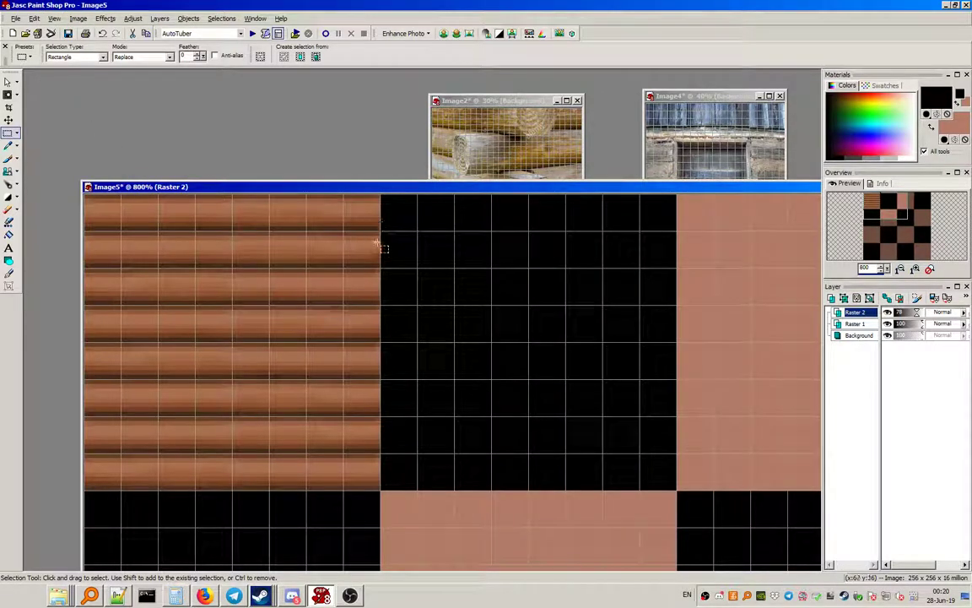
{"action": "scroll", "coordinate": [393, 235], "scroll_direction": "up", "scroll_amount": 3}
{"action": "scroll", "coordinate": [391, 222], "scroll_direction": "up", "scroll_amount": 1}
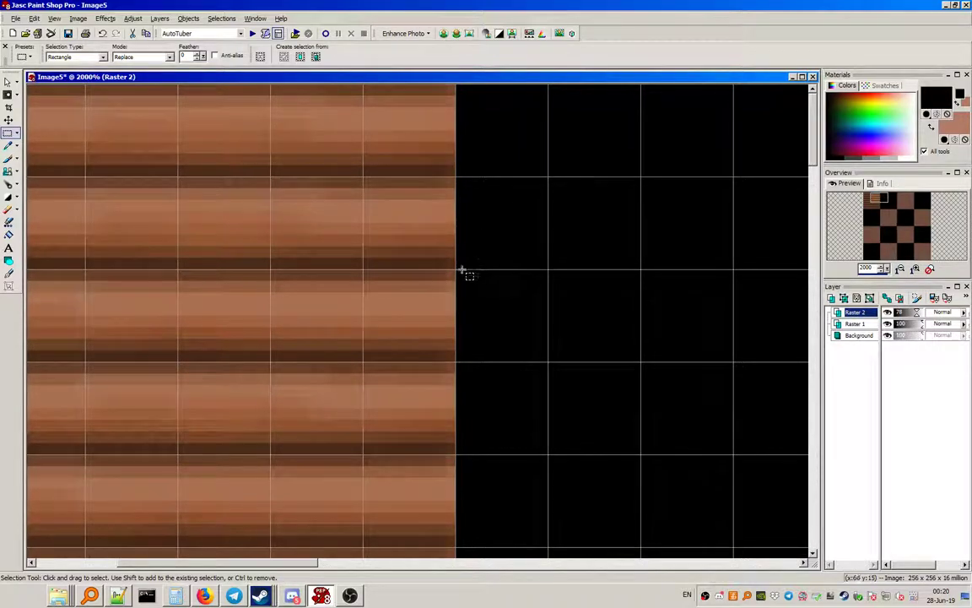
{"action": "scroll", "coordinate": [433, 262], "scroll_direction": "down", "scroll_amount": 2}
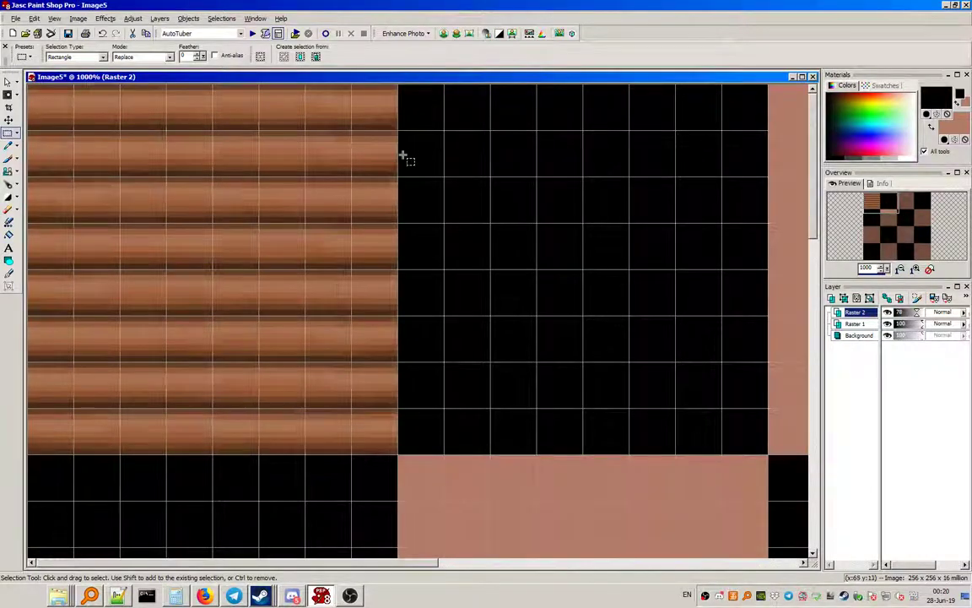
{"action": "scroll", "coordinate": [438, 221], "scroll_direction": "up", "scroll_amount": 2}
{"action": "left_click", "coordinate": [54, 18]}
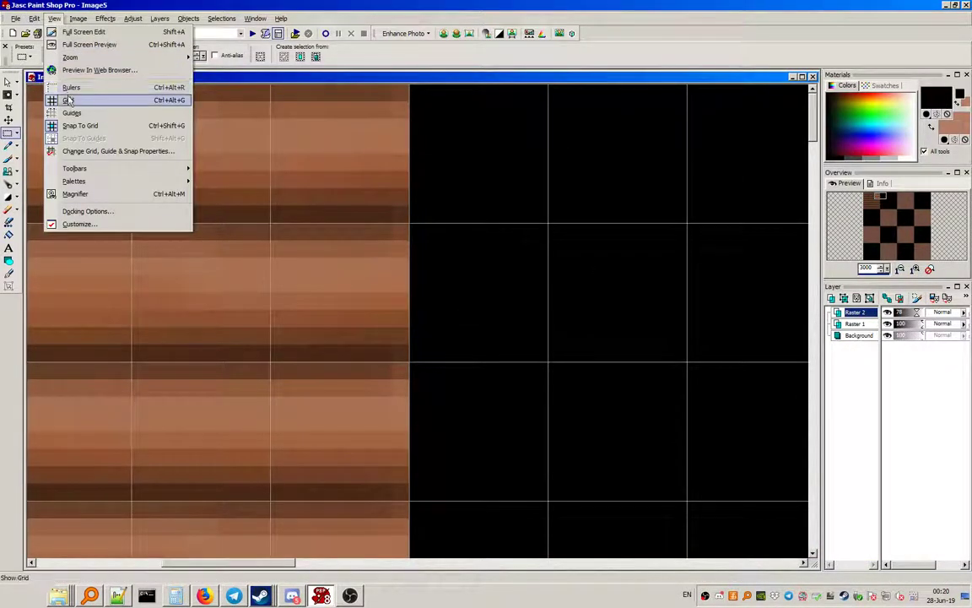
{"action": "left_click", "coordinate": [76, 93]}
{"action": "scroll", "coordinate": [326, 239], "scroll_direction": "down", "scroll_amount": 1}
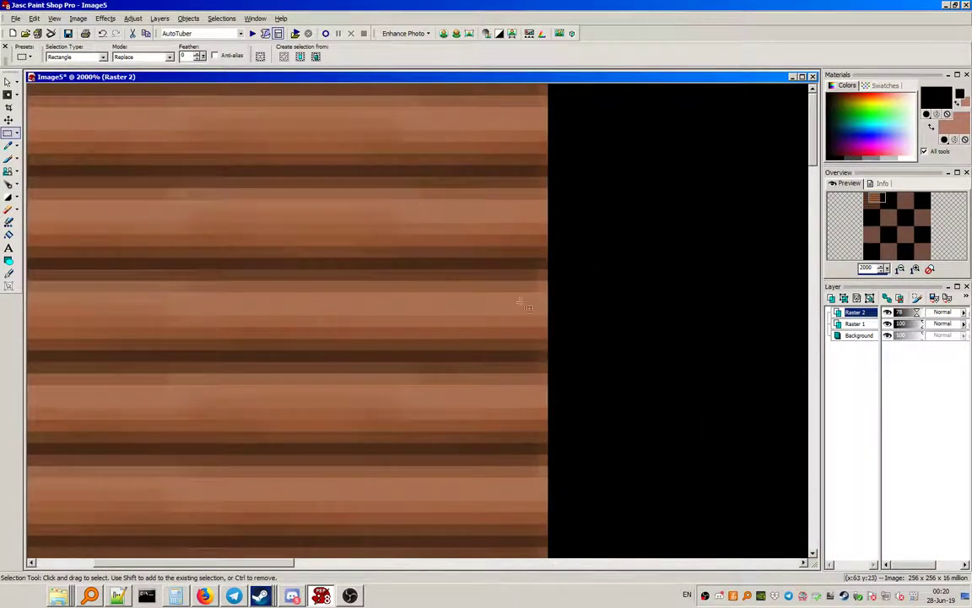
{"action": "scroll", "coordinate": [531, 322], "scroll_direction": "down", "scroll_amount": 2}
{"action": "left_click", "coordinate": [54, 17]}
{"action": "left_click", "coordinate": [76, 95]}
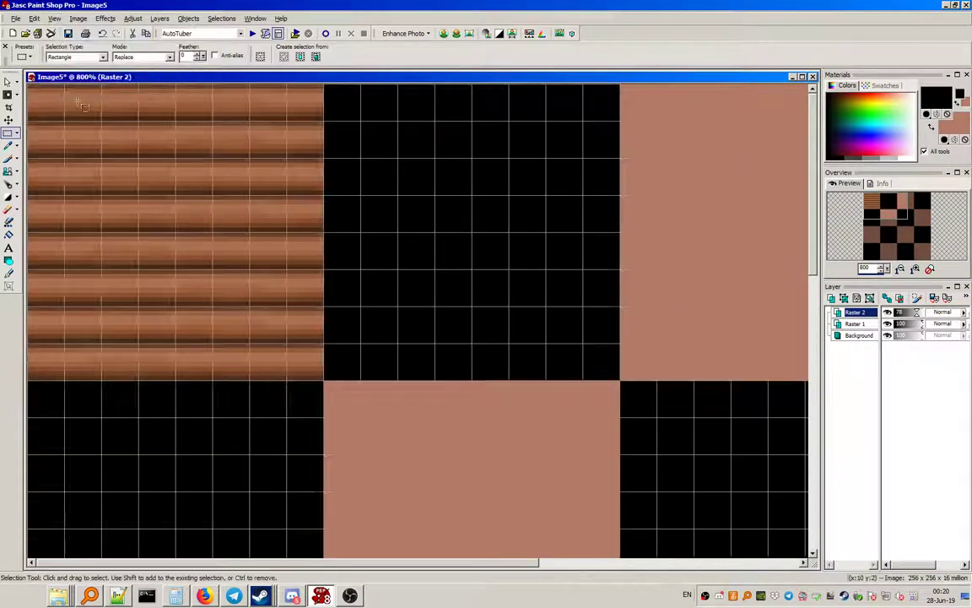
Step: Replace the faded shadow line ends in the 8-pixel columns at both sides of the log tile with an evenly dark strip, and clear the selection
{"action": "left_click_drag", "start_coordinate": [28, 86], "coordinate": [64, 380]}
{"action": "left_click_drag", "start_coordinate": [324, 85], "coordinate": [287, 379]}
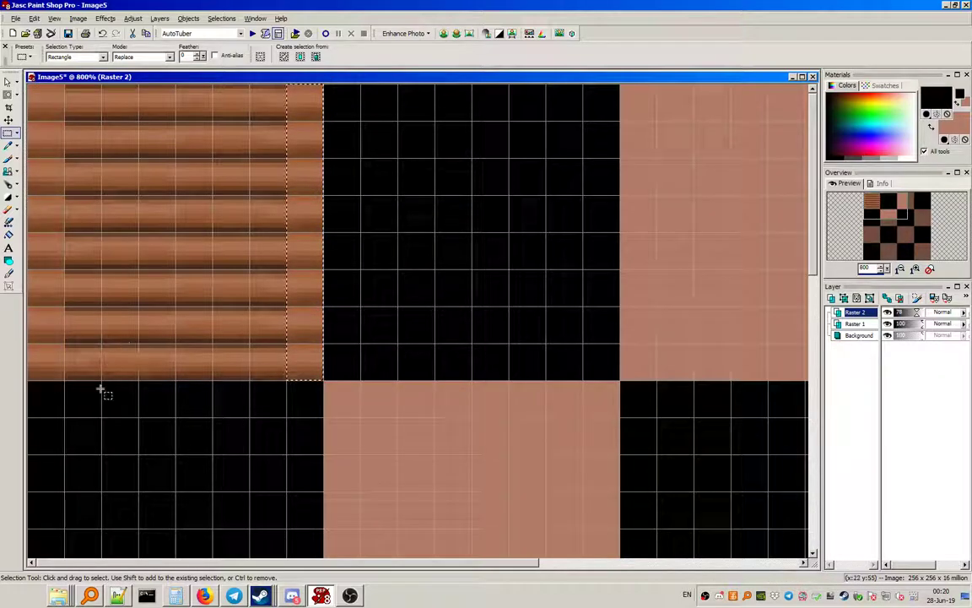
{"action": "key", "text": "ctrl+c"}
{"action": "key", "text": "ctrl+e"}
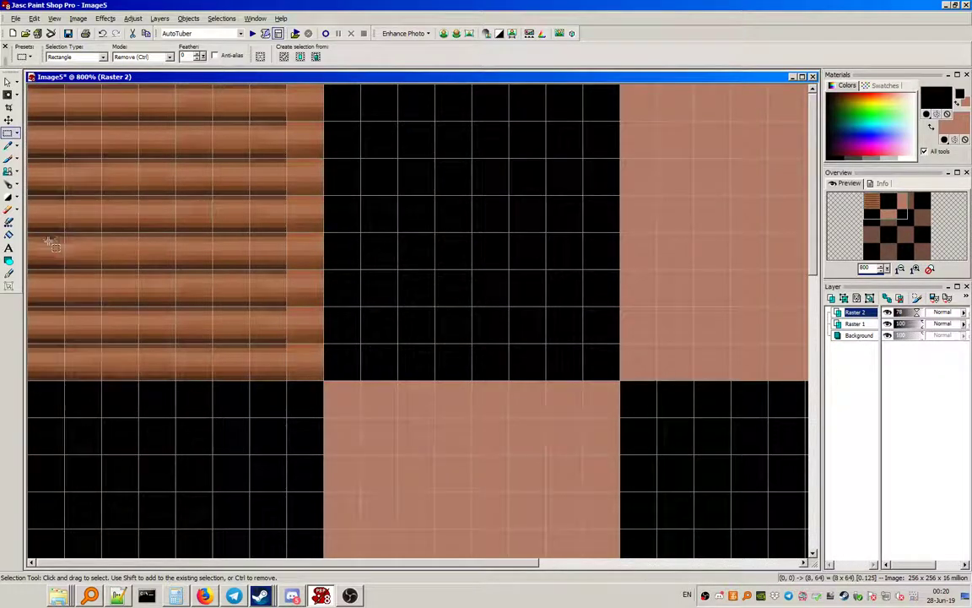
{"action": "left_click", "coordinate": [47, 233]}
{"action": "left_click", "coordinate": [221, 17]}
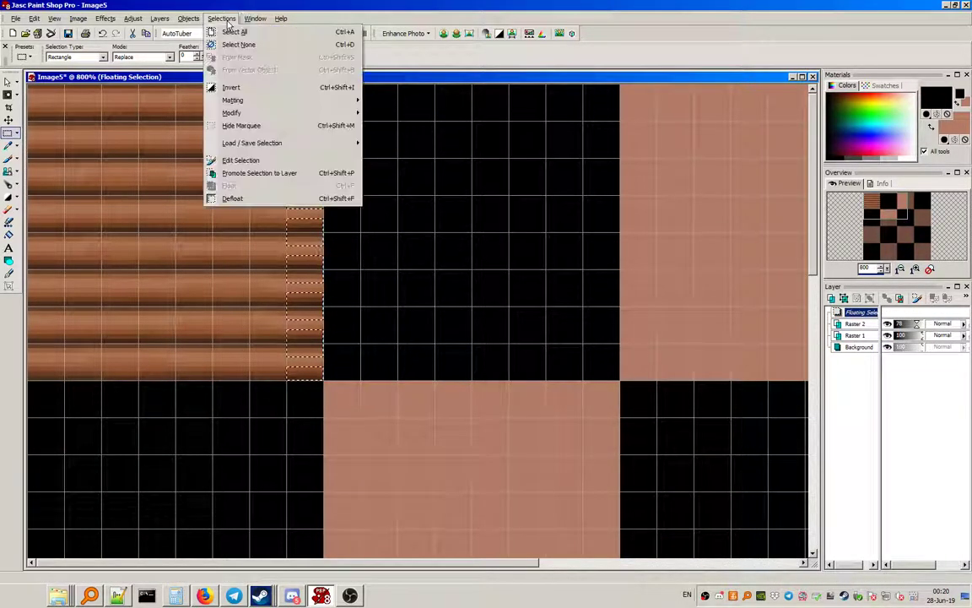
{"action": "left_click", "coordinate": [236, 43]}
Step: Examine the shaded log tile at several zoom levels with the grid hidden
{"action": "scroll", "coordinate": [274, 184], "scroll_direction": "up", "scroll_amount": 1}
{"action": "left_click", "coordinate": [54, 18]}
{"action": "left_click", "coordinate": [66, 92]}
{"action": "scroll", "coordinate": [226, 243], "scroll_direction": "down", "scroll_amount": 4}
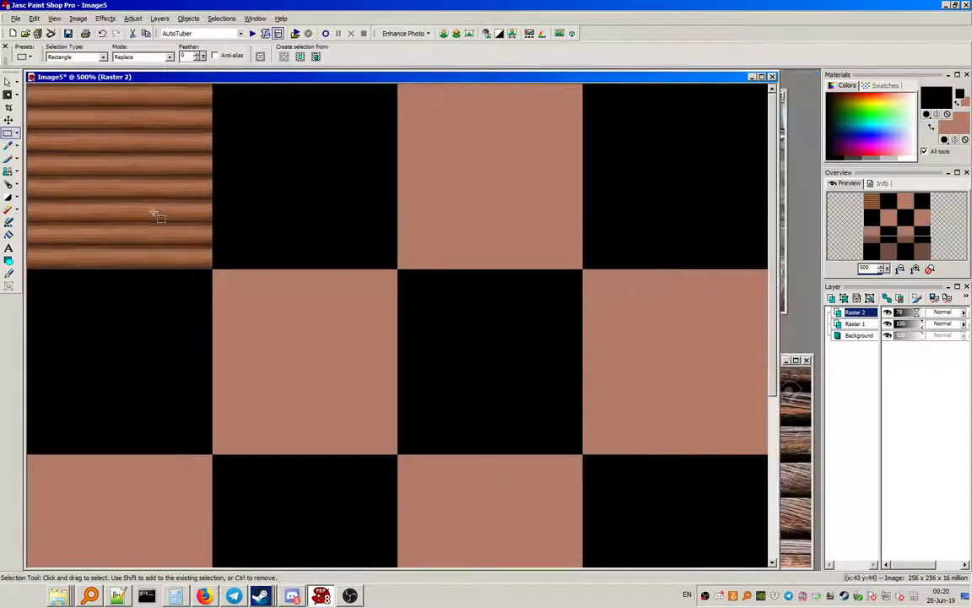
{"action": "scroll", "coordinate": [154, 164], "scroll_direction": "down", "scroll_amount": 1}
{"action": "scroll", "coordinate": [153, 164], "scroll_direction": "up", "scroll_amount": 4}
{"action": "scroll", "coordinate": [153, 164], "scroll_direction": "down", "scroll_amount": 3}
{"action": "scroll", "coordinate": [269, 175], "scroll_direction": "up", "scroll_amount": 2}
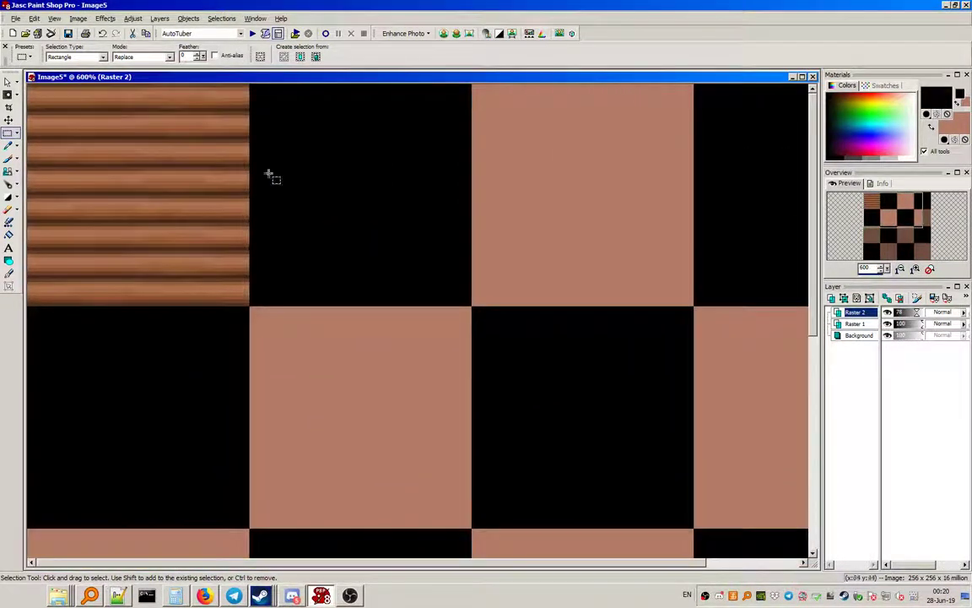
{"action": "left_click", "coordinate": [160, 20]}
{"action": "mouse_move", "coordinate": [211, 194]}
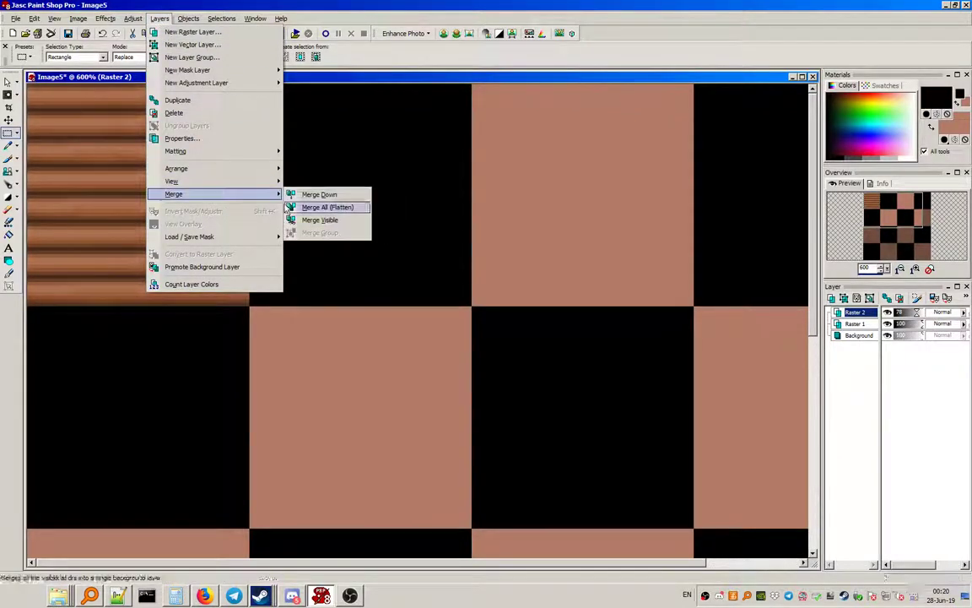
{"action": "left_click", "coordinate": [900, 360]}
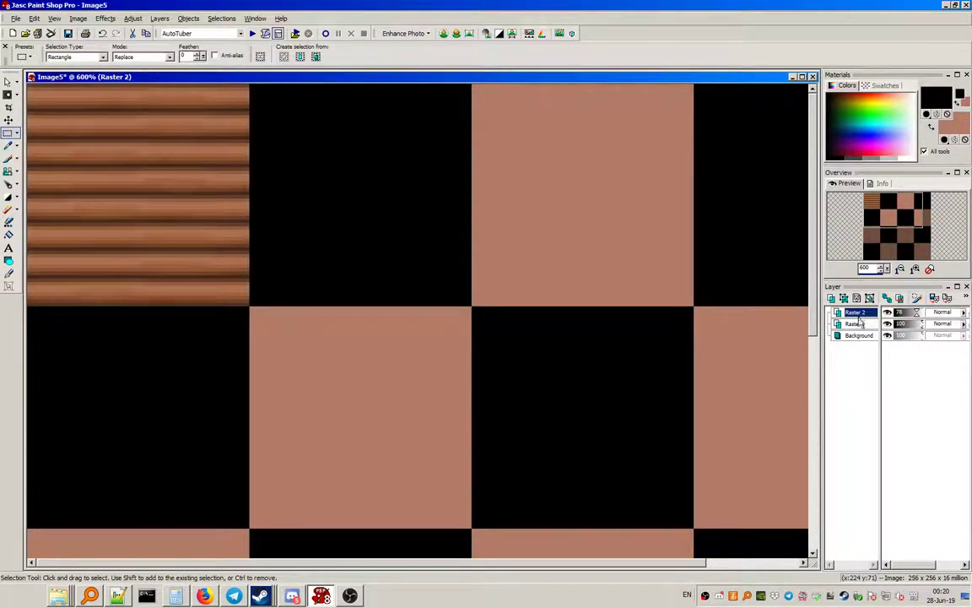
Step: Lower the texture image's window to reveal the reference photos, and create a separate black 256 x 256 pixel image enlarged to 250%
{"action": "mouse_move", "coordinate": [865, 315]}
{"action": "left_click_drag", "start_coordinate": [255, 81], "coordinate": [346, 243]}
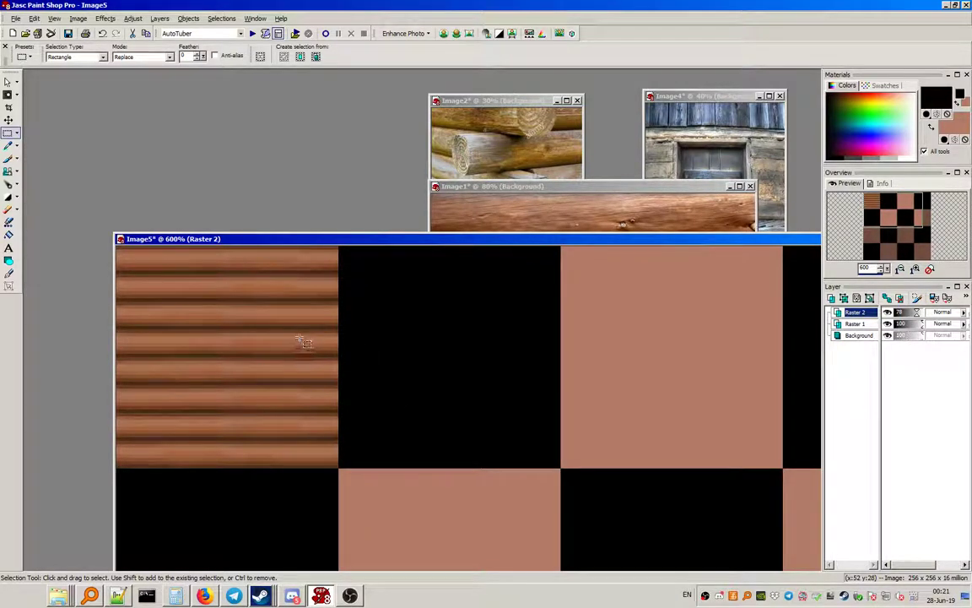
{"action": "left_click", "coordinate": [12, 33]}
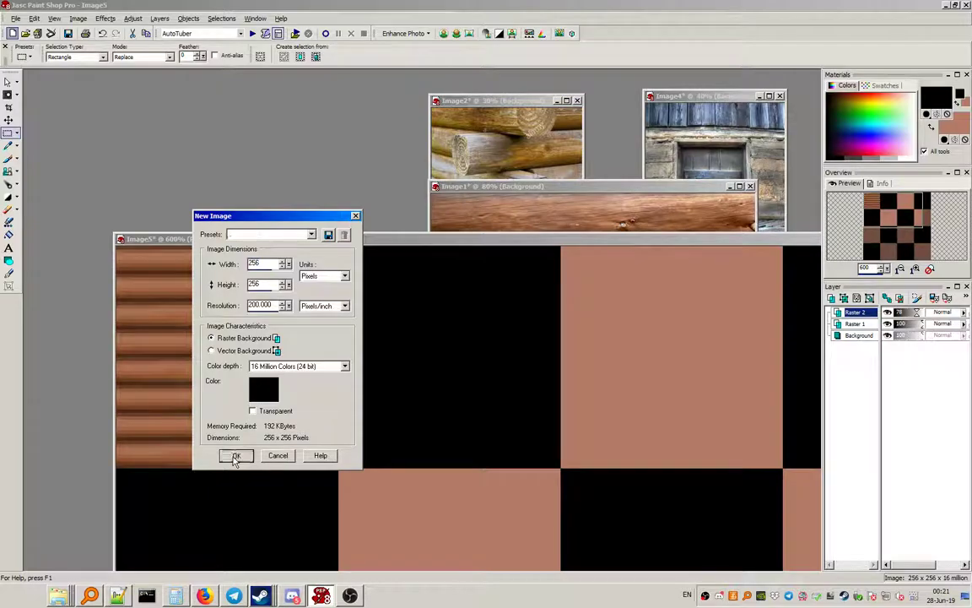
{"action": "left_click", "coordinate": [235, 456]}
{"action": "left_click_drag", "start_coordinate": [182, 145], "coordinate": [352, 169]}
{"action": "scroll", "coordinate": [371, 192], "scroll_direction": "up", "scroll_amount": 4}
Step: Scribble dense, mostly horizontal white lines over the whole black image with the size 2 Paint Brush
{"action": "key", "text": "b"}
{"action": "left_click", "coordinate": [848, 95]}
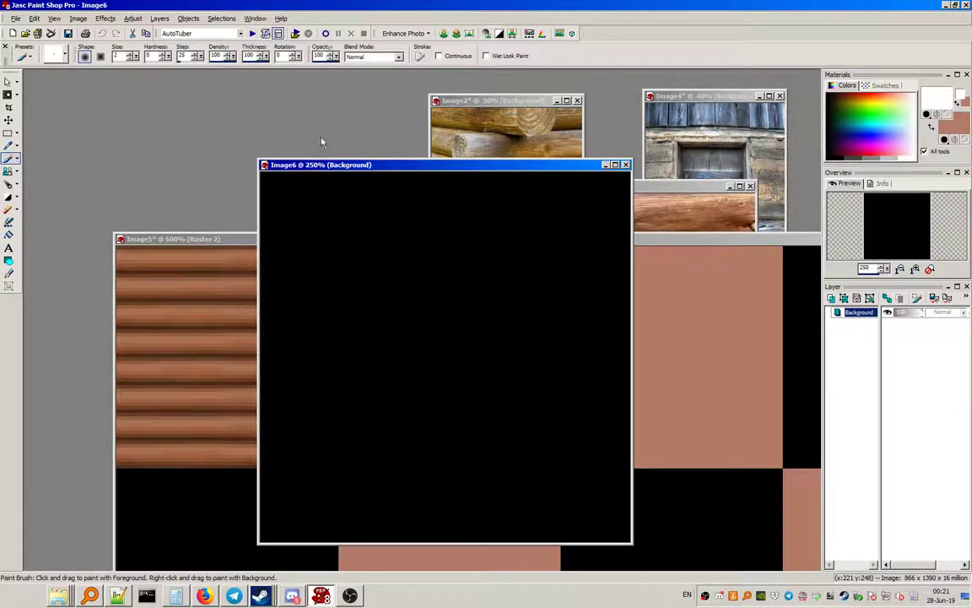
{"action": "mouse_move", "coordinate": [262, 177]}
{"action": "left_mouse_down"}
{"action": "mouse_move", "coordinate": [456, 211]}
{"action": "mouse_move", "coordinate": [257, 278]}
{"action": "mouse_move", "coordinate": [245, 359]}
{"action": "mouse_move", "coordinate": [583, 481]}
{"action": "mouse_move", "coordinate": [279, 460]}
{"action": "mouse_move", "coordinate": [337, 388]}
{"action": "mouse_move", "coordinate": [296, 338]}
{"action": "mouse_move", "coordinate": [737, 196]}
{"action": "mouse_move", "coordinate": [405, 202]}
{"action": "mouse_move", "coordinate": [472, 354]}
{"action": "mouse_move", "coordinate": [338, 473]}
{"action": "mouse_move", "coordinate": [105, 440]}
{"action": "mouse_move", "coordinate": [506, 304]}
{"action": "mouse_move", "coordinate": [253, 279]}
{"action": "mouse_move", "coordinate": [253, 169]}
{"action": "mouse_move", "coordinate": [481, 353]}
{"action": "mouse_move", "coordinate": [422, 452]}
{"action": "mouse_move", "coordinate": [506, 480]}
{"action": "left_mouse_up"}
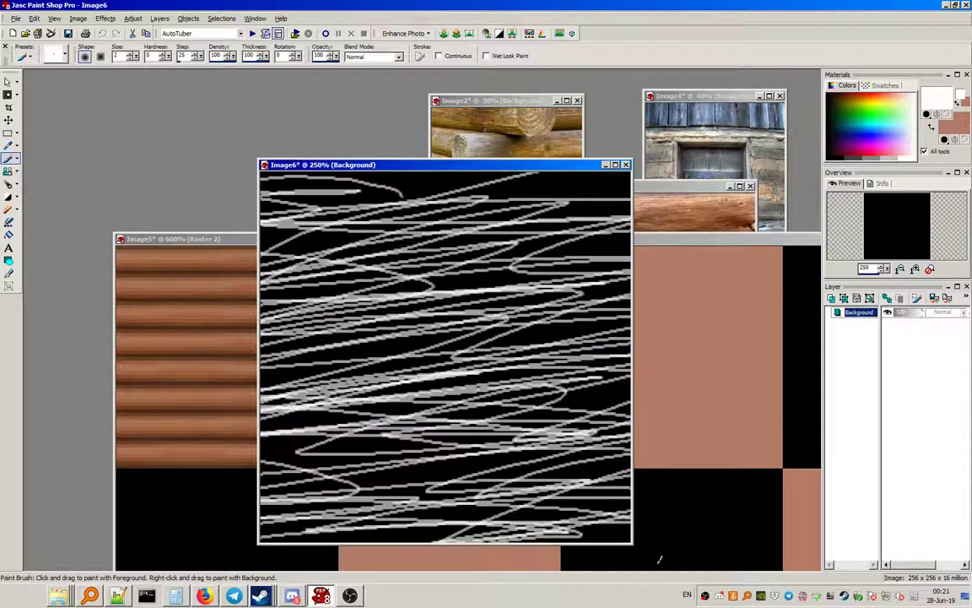
Step: Extend the scribble image's canvas to 512 x 256 pixels, keeping the existing drawing anchored at the upper-left corner
{"action": "left_click", "coordinate": [9, 133]}
{"action": "key", "text": "minus"}
{"action": "key", "text": "minus"}
{"action": "key", "text": "minus"}
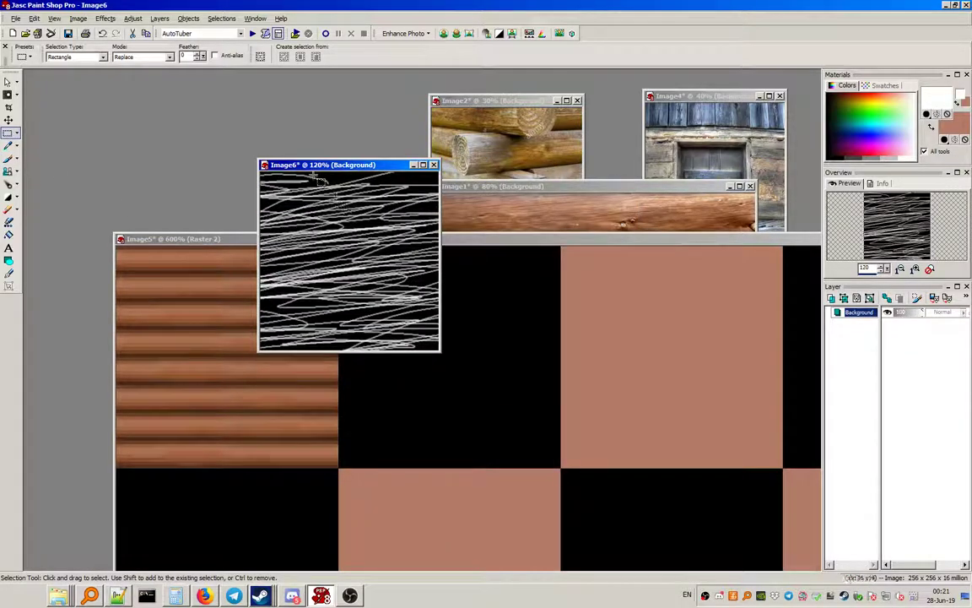
{"action": "left_click", "coordinate": [77, 18]}
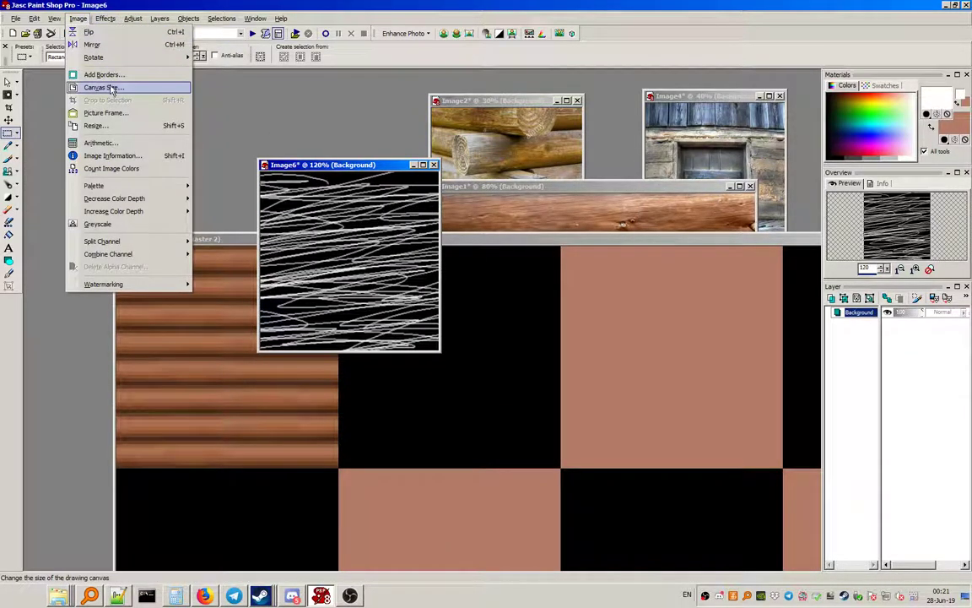
{"action": "left_click", "coordinate": [93, 85]}
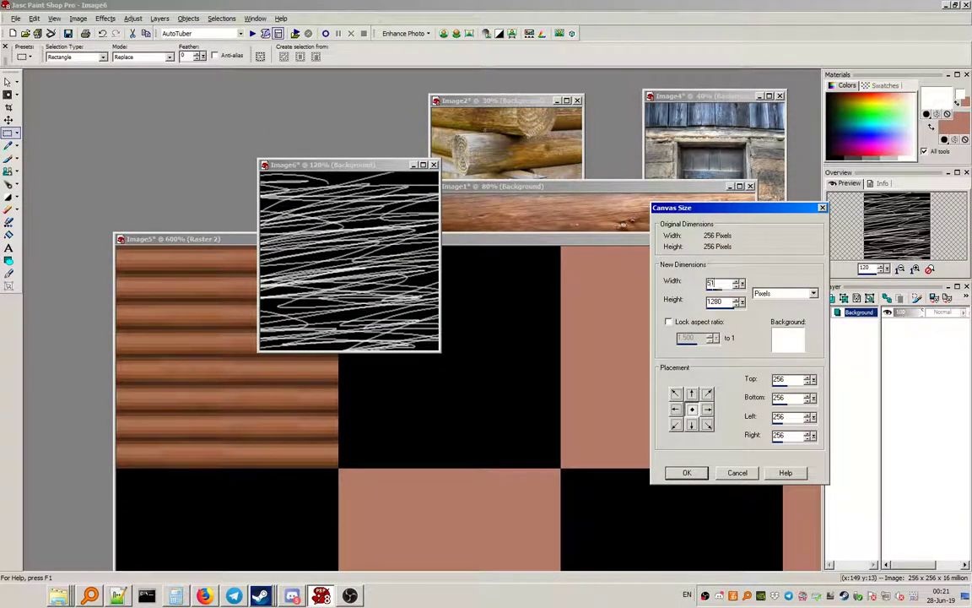
{"action": "type", "text": "256"}
{"action": "left_click", "coordinate": [675, 392]}
{"action": "left_click", "coordinate": [686, 471]}
{"action": "key", "text": "plus"}
{"action": "key", "text": "plus"}
{"action": "key", "text": "plus"}
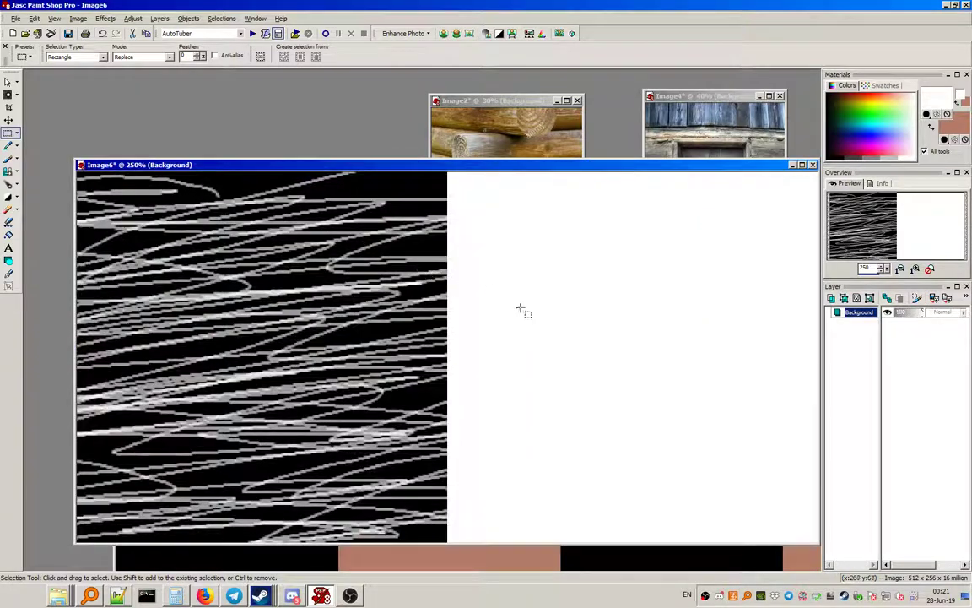
Step: Paste a copy of the scribble into the empty half of the canvas, mirror it and deselect it
{"action": "key", "text": "ctrl+e"}
{"action": "left_click", "coordinate": [638, 363]}
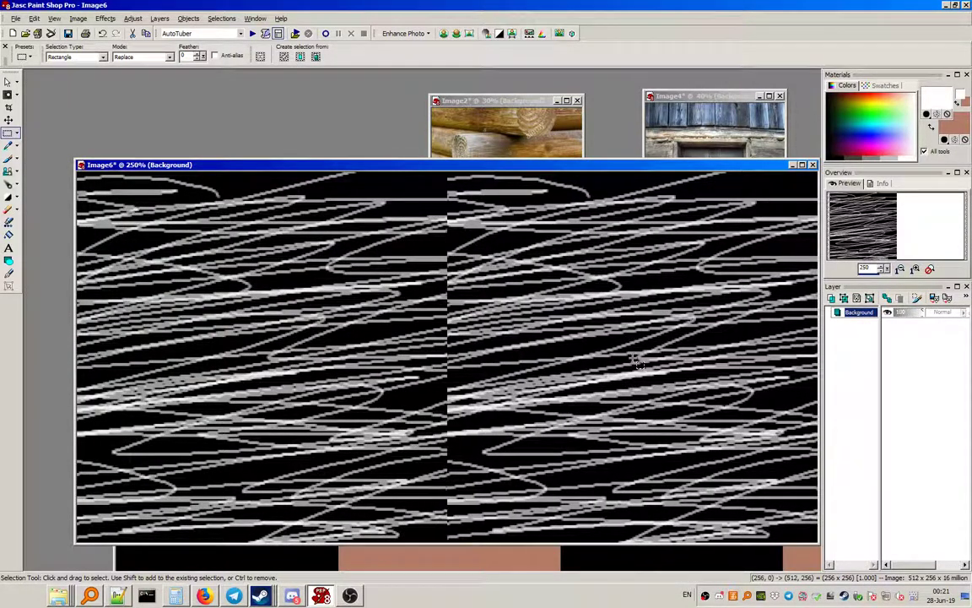
{"action": "left_click", "coordinate": [78, 18]}
{"action": "left_click", "coordinate": [85, 42]}
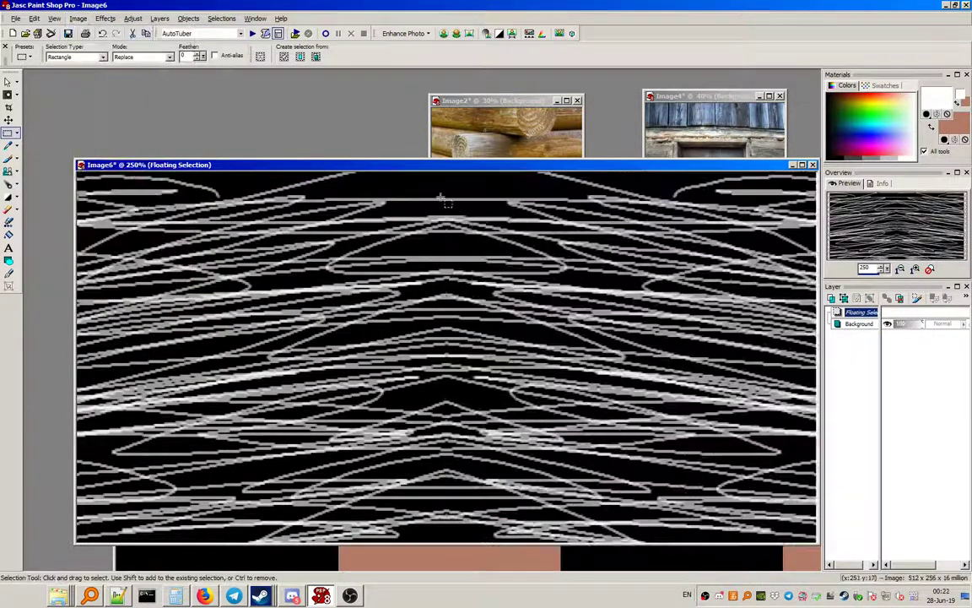
{"action": "left_click", "coordinate": [221, 17]}
{"action": "left_click", "coordinate": [202, 41]}
Step: Scribble more near-horizontal strokes across the mirrored seam with the size 2 Paint Brush, first in white and over them in black
{"action": "key", "text": "b"}
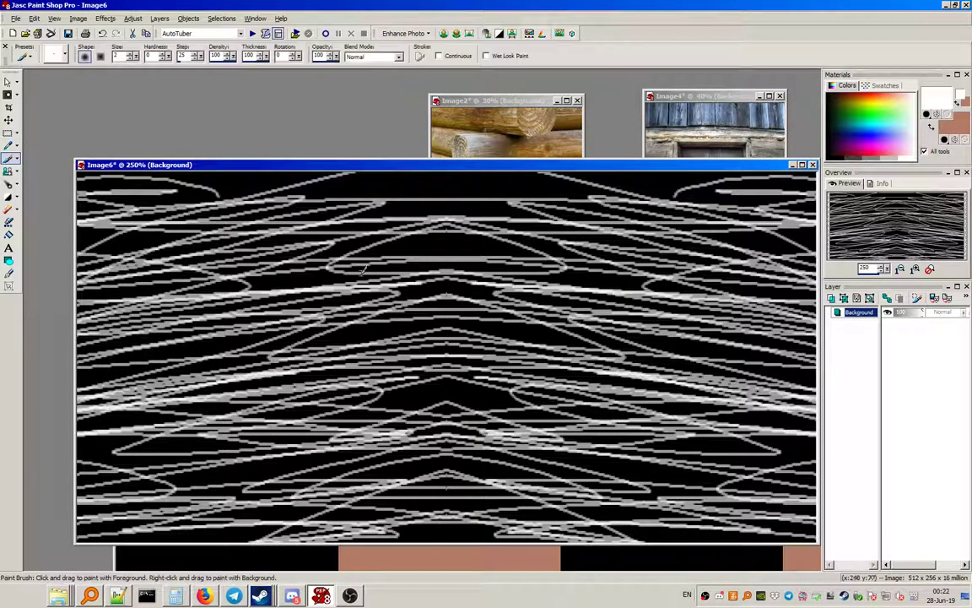
{"action": "mouse_move", "coordinate": [543, 217]}
{"action": "left_mouse_down"}
{"action": "mouse_move", "coordinate": [380, 225]}
{"action": "mouse_move", "coordinate": [147, 297]}
{"action": "mouse_move", "coordinate": [302, 272]}
{"action": "mouse_move", "coordinate": [592, 267]}
{"action": "mouse_move", "coordinate": [617, 296]}
{"action": "mouse_move", "coordinate": [462, 341]}
{"action": "mouse_move", "coordinate": [655, 334]}
{"action": "mouse_move", "coordinate": [800, 364]}
{"action": "mouse_move", "coordinate": [484, 453]}
{"action": "mouse_move", "coordinate": [338, 449]}
{"action": "mouse_move", "coordinate": [594, 393]}
{"action": "mouse_move", "coordinate": [447, 386]}
{"action": "mouse_move", "coordinate": [407, 453]}
{"action": "mouse_move", "coordinate": [651, 506]}
{"action": "mouse_move", "coordinate": [719, 506]}
{"action": "mouse_move", "coordinate": [565, 504]}
{"action": "mouse_move", "coordinate": [739, 469]}
{"action": "mouse_move", "coordinate": [594, 463]}
{"action": "mouse_move", "coordinate": [369, 487]}
{"action": "mouse_move", "coordinate": [366, 513]}
{"action": "mouse_move", "coordinate": [396, 529]}
{"action": "mouse_move", "coordinate": [387, 531]}
{"action": "mouse_move", "coordinate": [196, 518]}
{"action": "mouse_move", "coordinate": [753, 523]}
{"action": "mouse_move", "coordinate": [639, 511]}
{"action": "mouse_move", "coordinate": [630, 380]}
{"action": "mouse_move", "coordinate": [471, 307]}
{"action": "mouse_move", "coordinate": [368, 232]}
{"action": "mouse_move", "coordinate": [424, 182]}
{"action": "mouse_move", "coordinate": [231, 176]}
{"action": "mouse_move", "coordinate": [327, 197]}
{"action": "mouse_move", "coordinate": [512, 205]}
{"action": "mouse_move", "coordinate": [745, 183]}
{"action": "mouse_move", "coordinate": [758, 203]}
{"action": "mouse_move", "coordinate": [472, 274]}
{"action": "mouse_move", "coordinate": [333, 329]}
{"action": "left_mouse_up"}
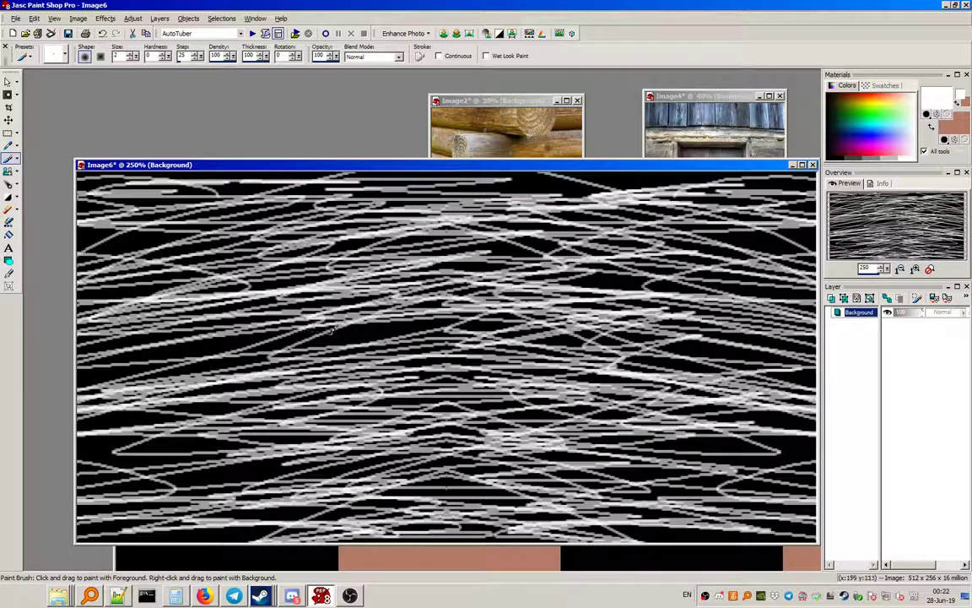
{"action": "left_click", "coordinate": [838, 159]}
{"action": "mouse_move", "coordinate": [598, 226]}
{"action": "left_mouse_down"}
{"action": "mouse_move", "coordinate": [547, 233]}
{"action": "mouse_move", "coordinate": [570, 243]}
{"action": "mouse_move", "coordinate": [594, 329]}
{"action": "mouse_move", "coordinate": [506, 346]}
{"action": "mouse_move", "coordinate": [523, 396]}
{"action": "mouse_move", "coordinate": [422, 448]}
{"action": "mouse_move", "coordinate": [442, 483]}
{"action": "mouse_move", "coordinate": [232, 355]}
{"action": "mouse_move", "coordinate": [591, 294]}
{"action": "mouse_move", "coordinate": [253, 262]}
{"action": "mouse_move", "coordinate": [272, 214]}
{"action": "mouse_move", "coordinate": [254, 181]}
{"action": "mouse_move", "coordinate": [591, 270]}
{"action": "mouse_move", "coordinate": [219, 346]}
{"action": "mouse_move", "coordinate": [299, 455]}
{"action": "mouse_move", "coordinate": [633, 446]}
{"action": "mouse_move", "coordinate": [742, 394]}
{"action": "left_mouse_up"}
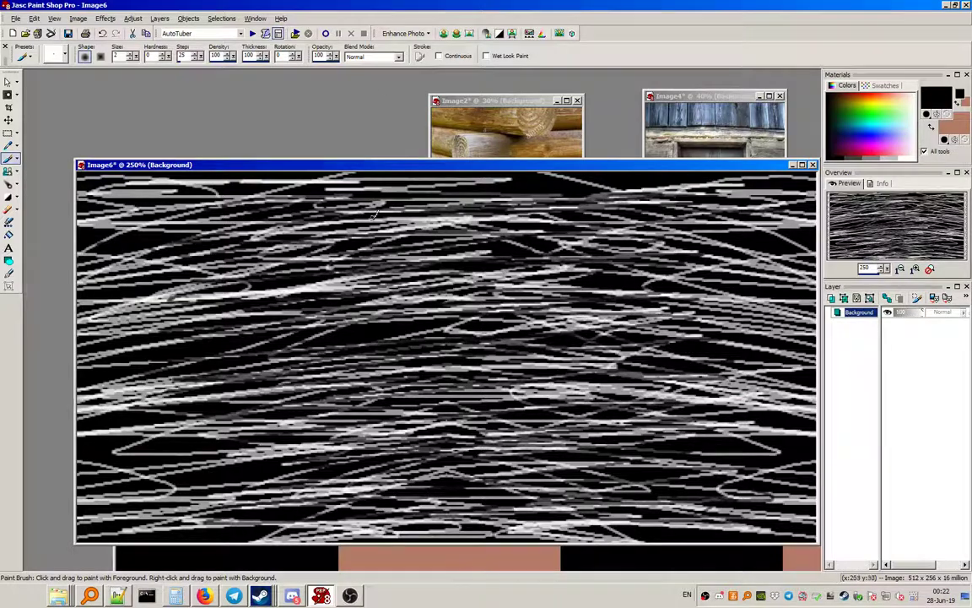
Step: Resize the scribble image to 256 x 64 pixels without keeping the aspect ratio
{"action": "scroll", "coordinate": [267, 207], "scroll_direction": "down", "scroll_amount": 3}
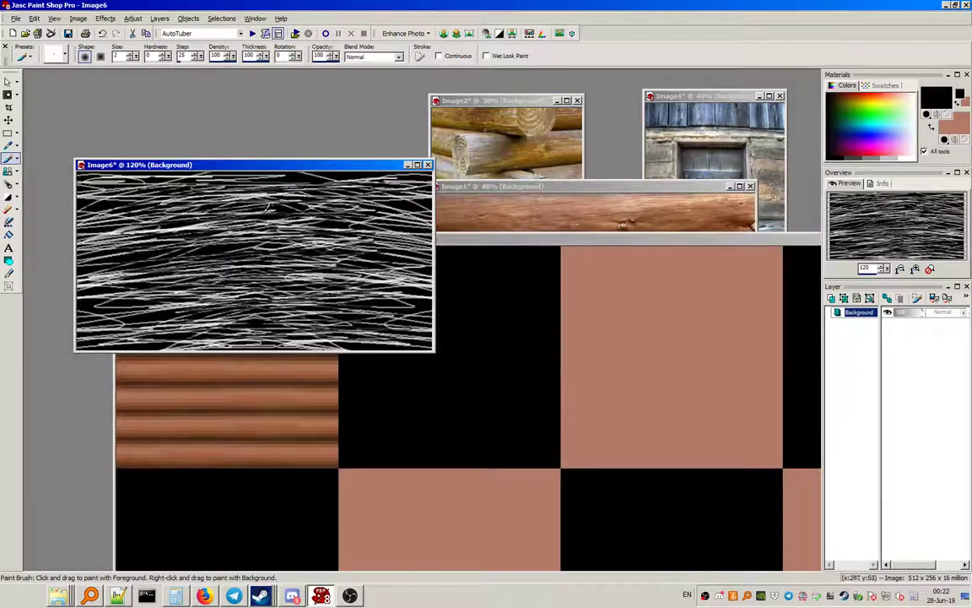
{"action": "left_click", "coordinate": [78, 17]}
{"action": "left_click", "coordinate": [95, 125]}
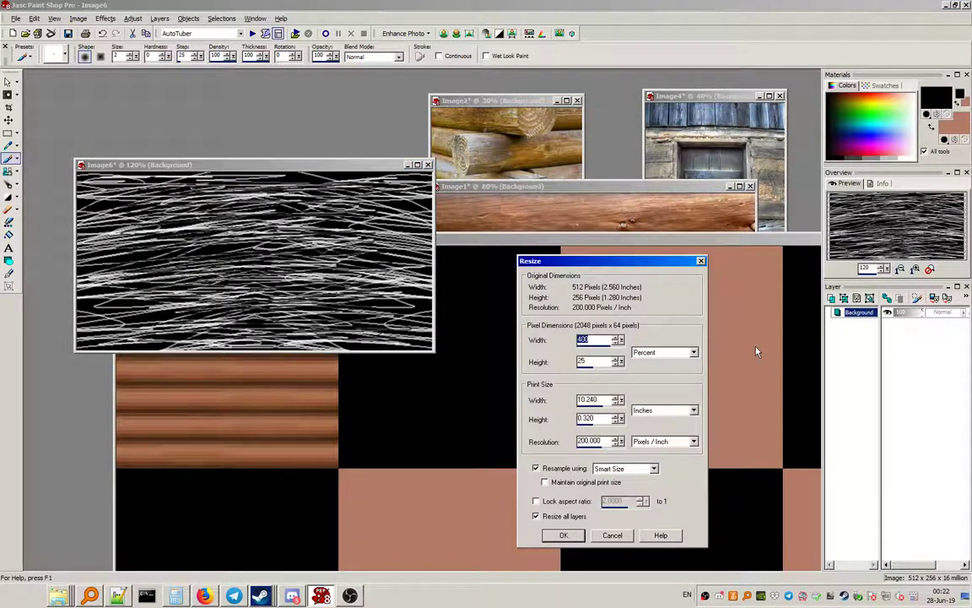
{"action": "left_click", "coordinate": [659, 354]}
{"action": "left_click", "coordinate": [653, 368]}
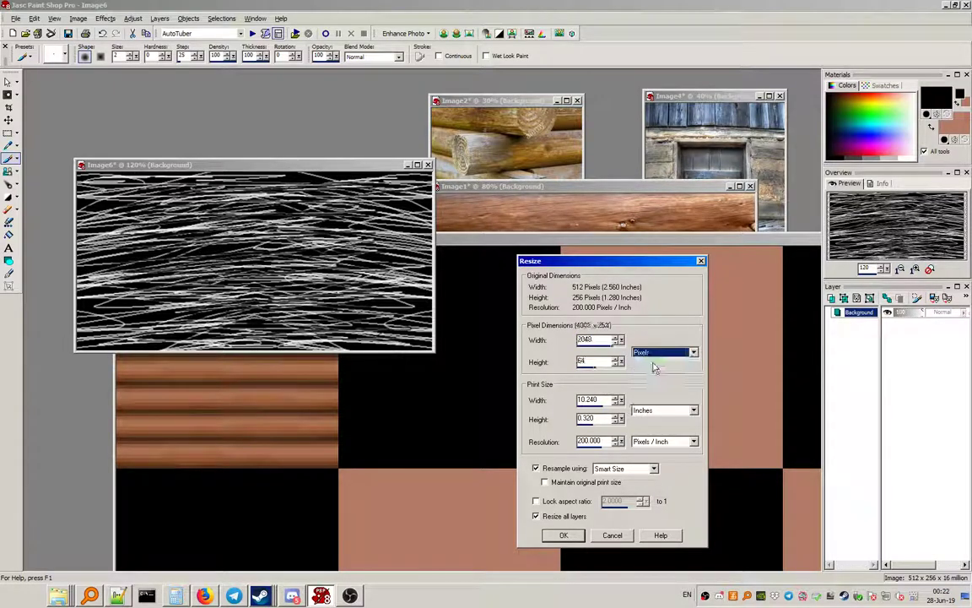
{"action": "left_click", "coordinate": [599, 338]}
{"action": "double_click", "coordinate": [599, 338]}
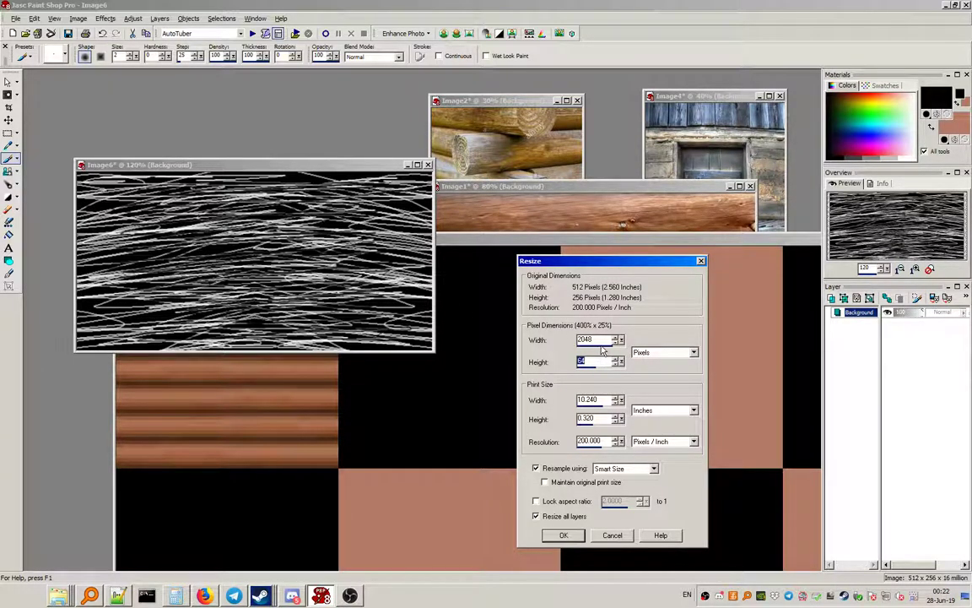
{"action": "double_click", "coordinate": [603, 340]}
{"action": "type", "text": "256"}
{"action": "left_click", "coordinate": [567, 535]}
{"action": "key", "text": "KP_Add"}
{"action": "key", "text": "KP_Add"}
{"action": "key", "text": "KP_Add"}
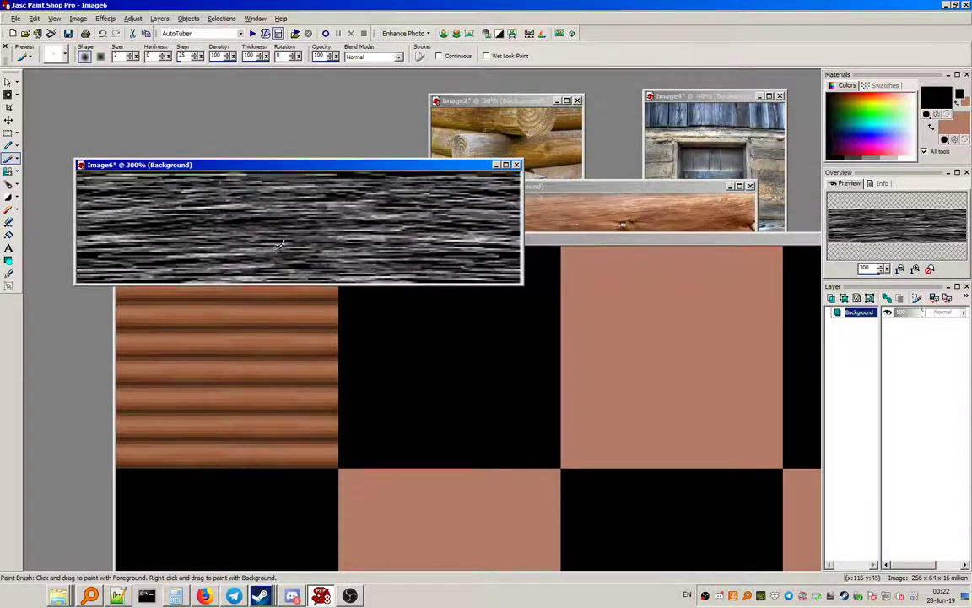
{"action": "key", "text": "KP_Subtract"}
{"action": "key", "text": "KP_Subtract"}
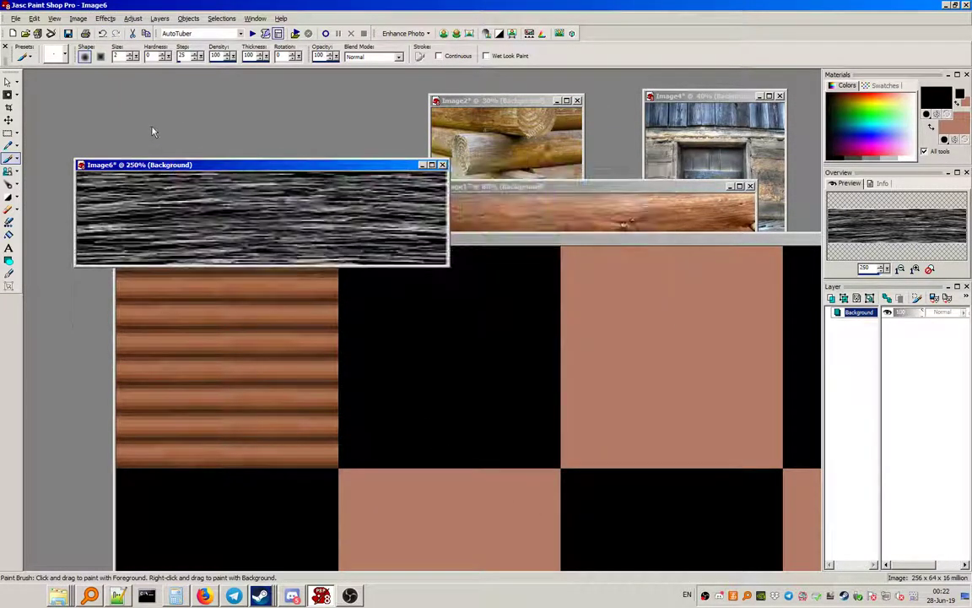
Step: Resize the grain image to a height of 32 pixels, and arrange its window above the texture image's window
{"action": "left_click", "coordinate": [79, 18]}
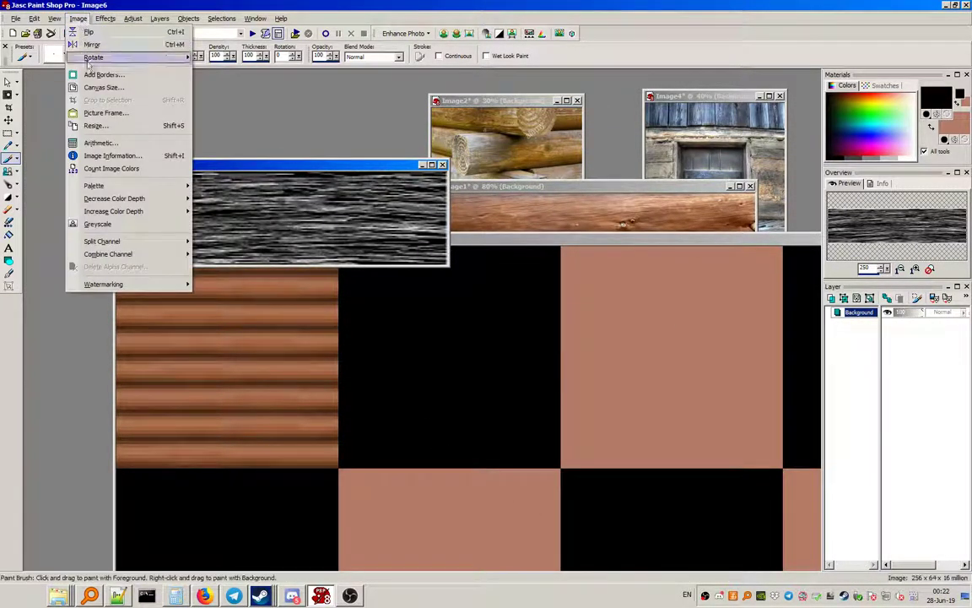
{"action": "left_click", "coordinate": [103, 124]}
{"action": "left_click_drag", "start_coordinate": [620, 365], "coordinate": [609, 417]}
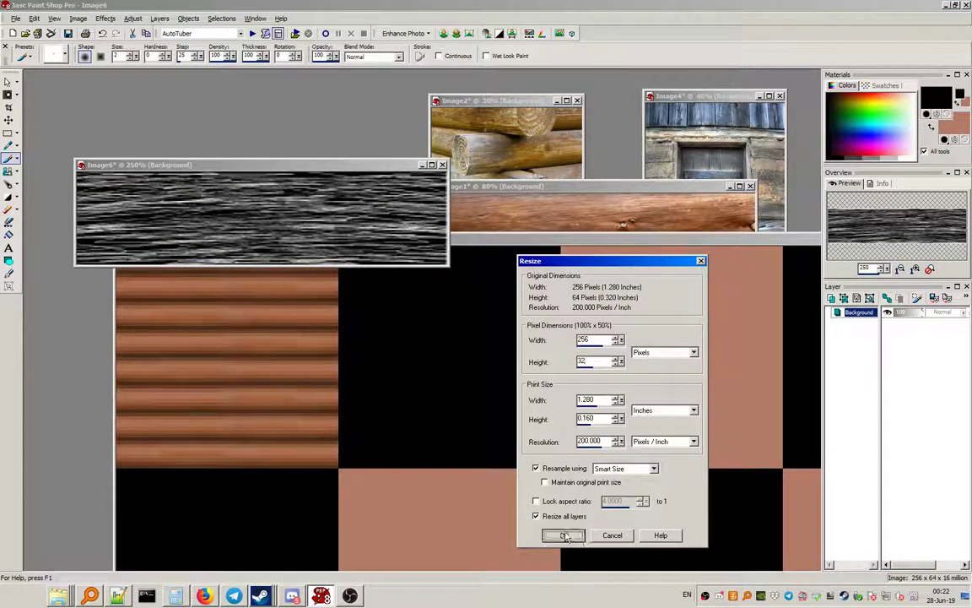
{"action": "left_click", "coordinate": [563, 535]}
{"action": "key", "text": "KP_Add"}
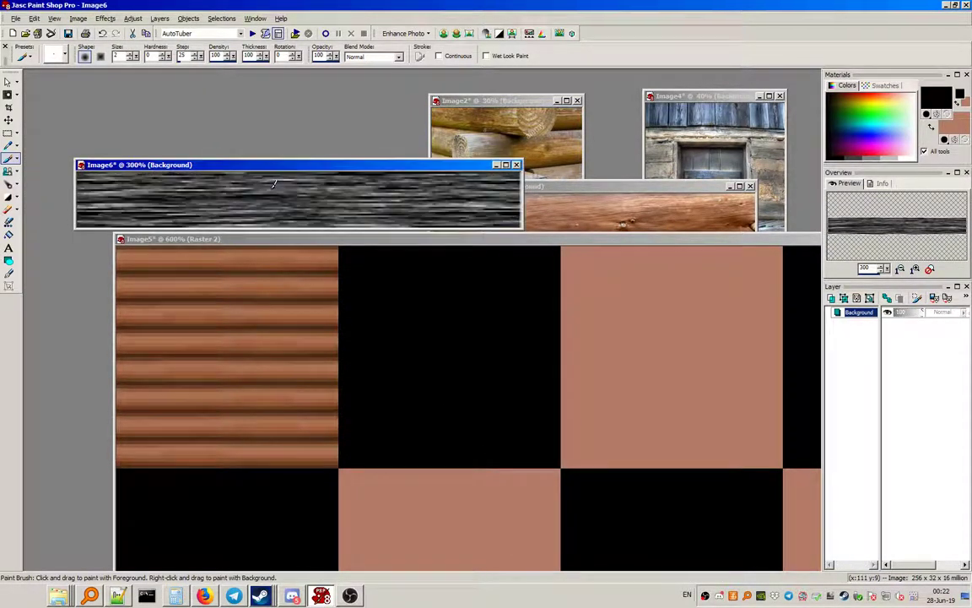
{"action": "left_click_drag", "start_coordinate": [260, 168], "coordinate": [270, 121]}
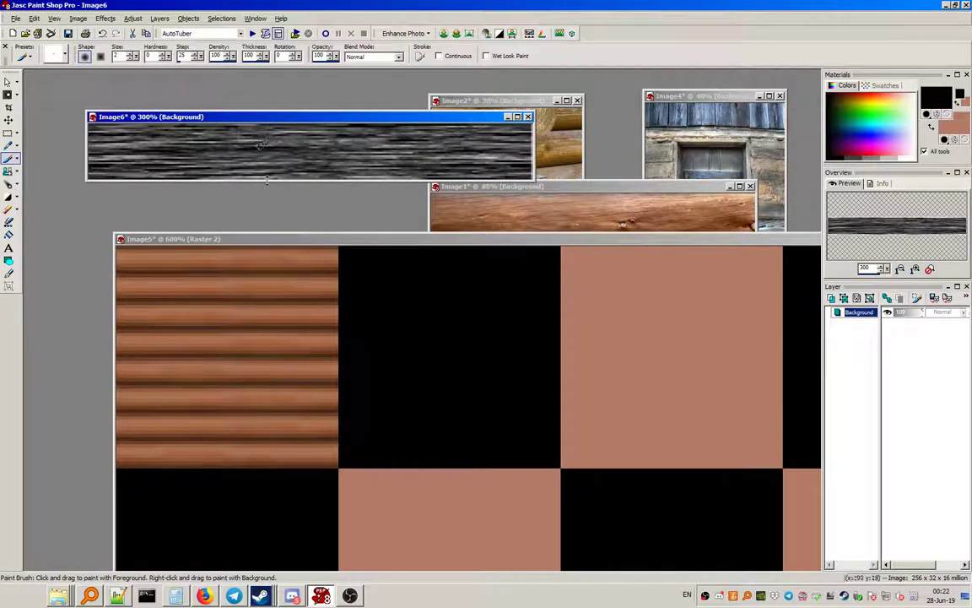
{"action": "left_click_drag", "start_coordinate": [265, 240], "coordinate": [282, 223]}
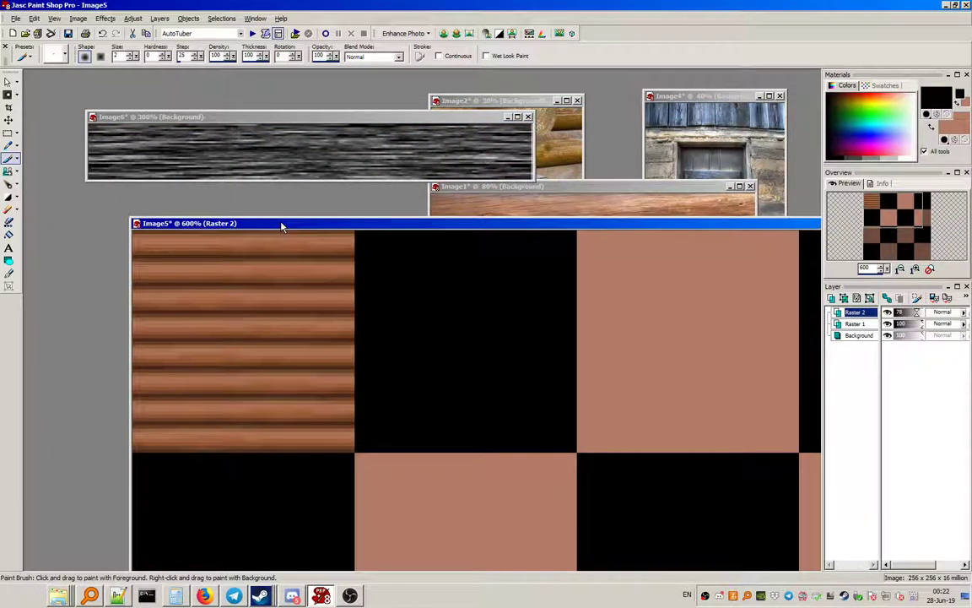
Step: Show the grid, add a new raster layer to the texture image and select the whole log tile
{"action": "left_click", "coordinate": [9, 236]}
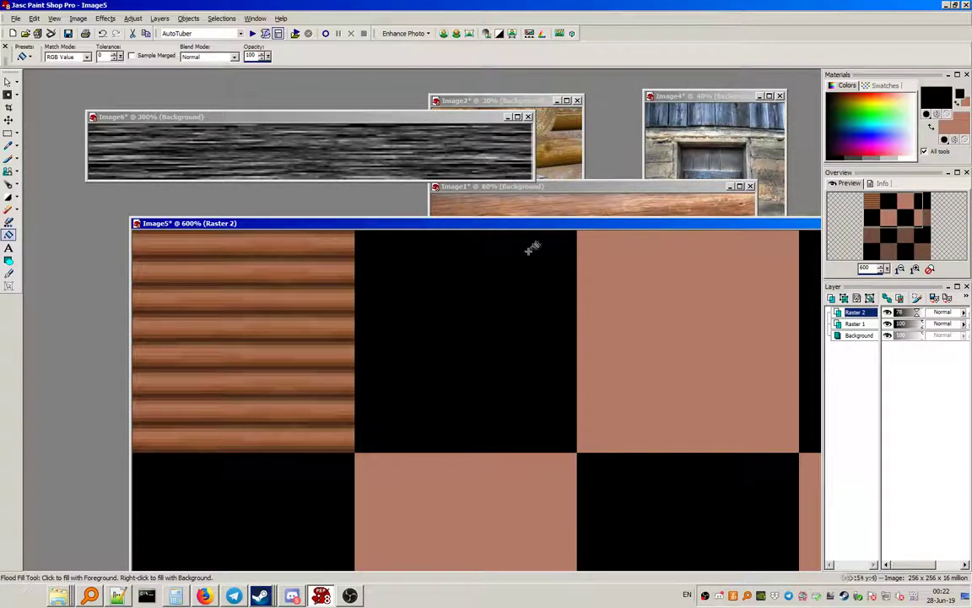
{"action": "left_click", "coordinate": [7, 133]}
{"action": "left_click", "coordinate": [56, 18]}
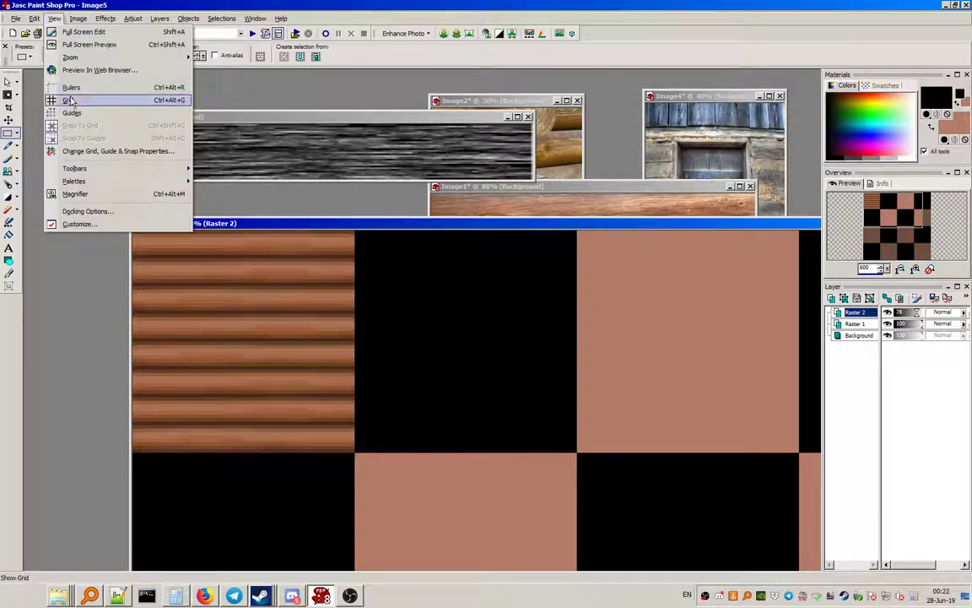
{"action": "left_click", "coordinate": [68, 99]}
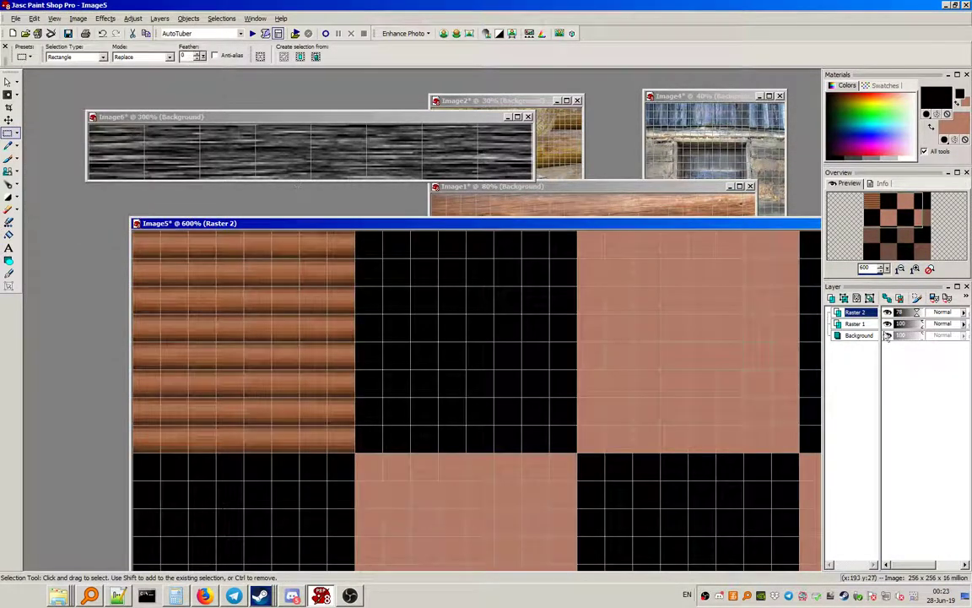
{"action": "left_click", "coordinate": [150, 18]}
{"action": "left_click", "coordinate": [169, 31]}
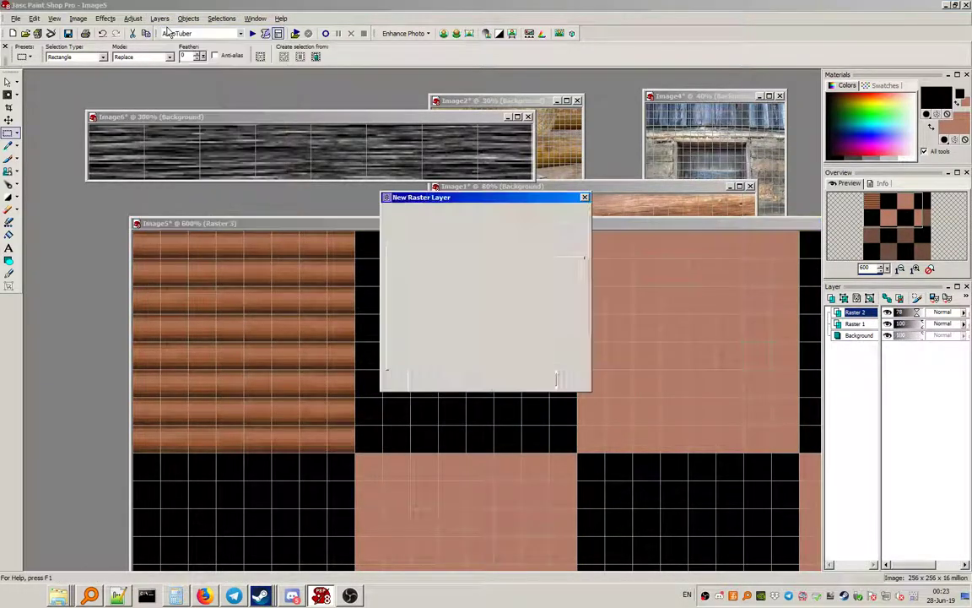
{"action": "left_click", "coordinate": [440, 375]}
{"action": "left_click_drag", "start_coordinate": [337, 431], "coordinate": [135, 233]}
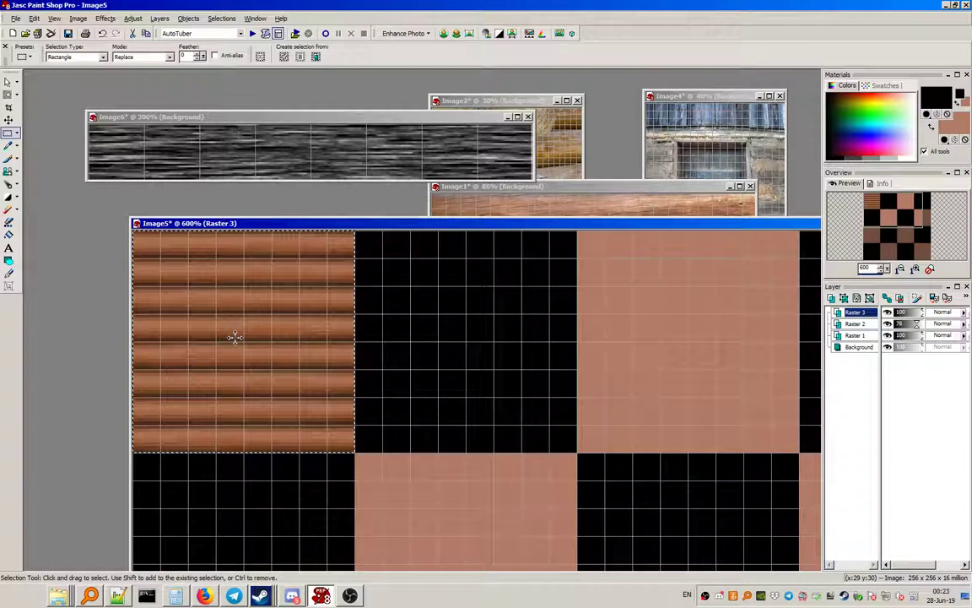
Step: Set the Flood Fill foreground material to the Image6 pattern with an angle of 4 and a scale of 90
{"action": "left_click", "coordinate": [10, 235]}
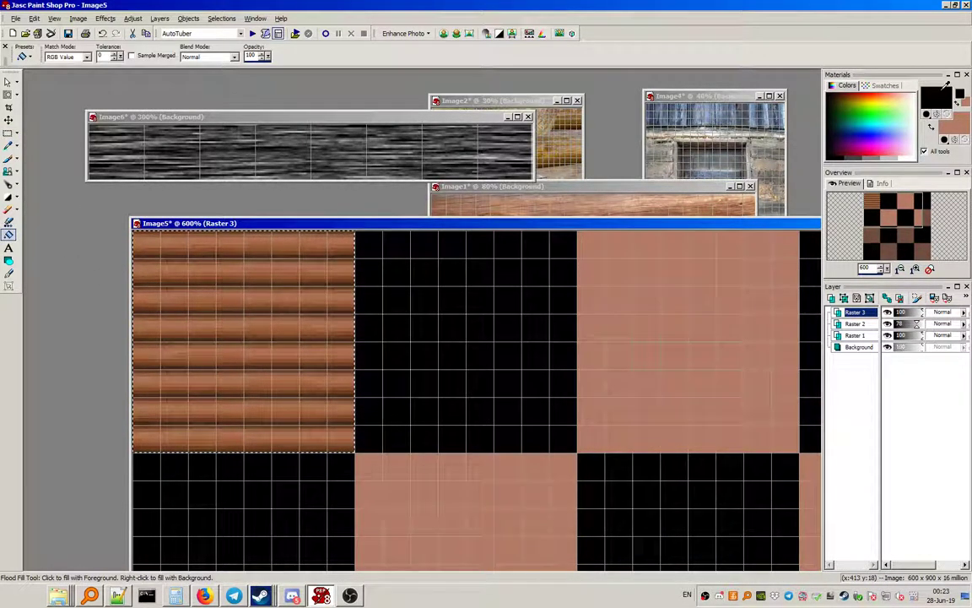
{"action": "left_click", "coordinate": [935, 98]}
{"action": "left_click", "coordinate": [475, 173]}
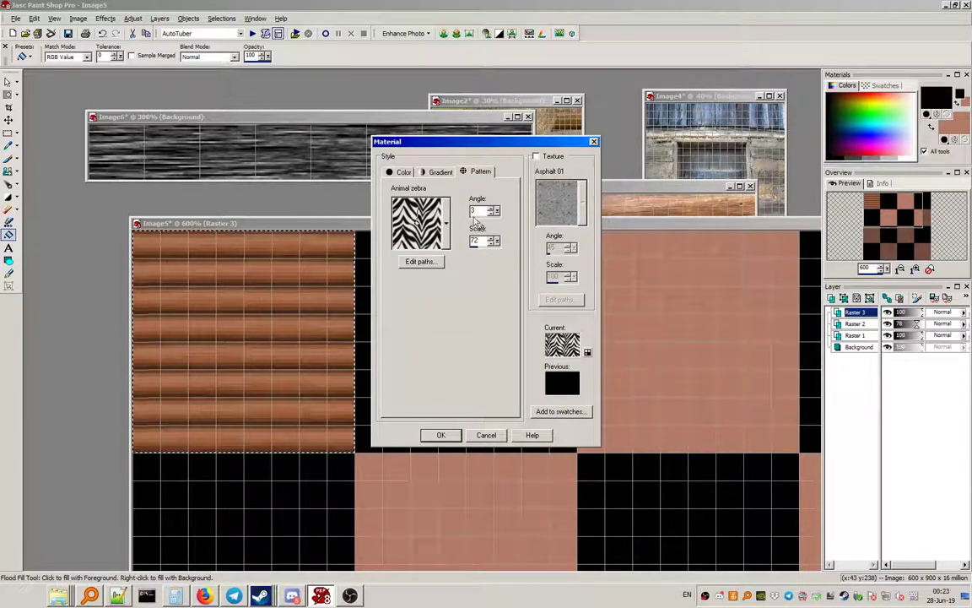
{"action": "left_click", "coordinate": [429, 226]}
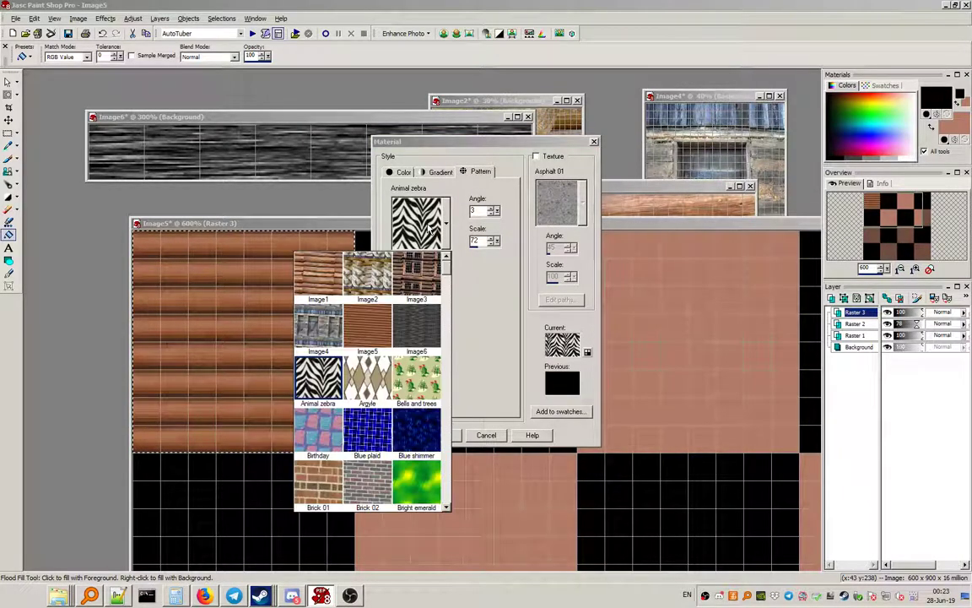
{"action": "left_click", "coordinate": [426, 333]}
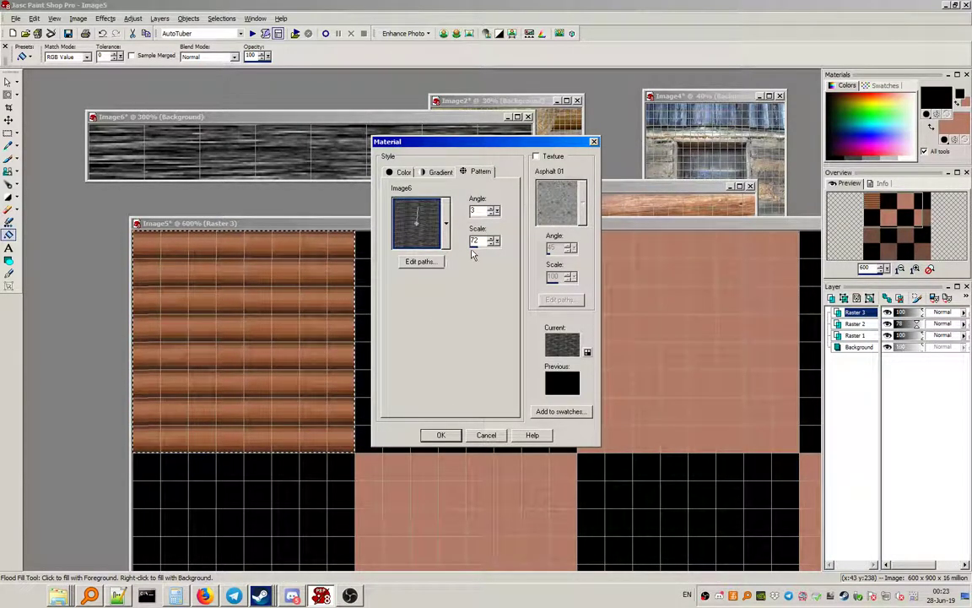
{"action": "scroll", "coordinate": [479, 250], "scroll_direction": "up", "scroll_amount": 16}
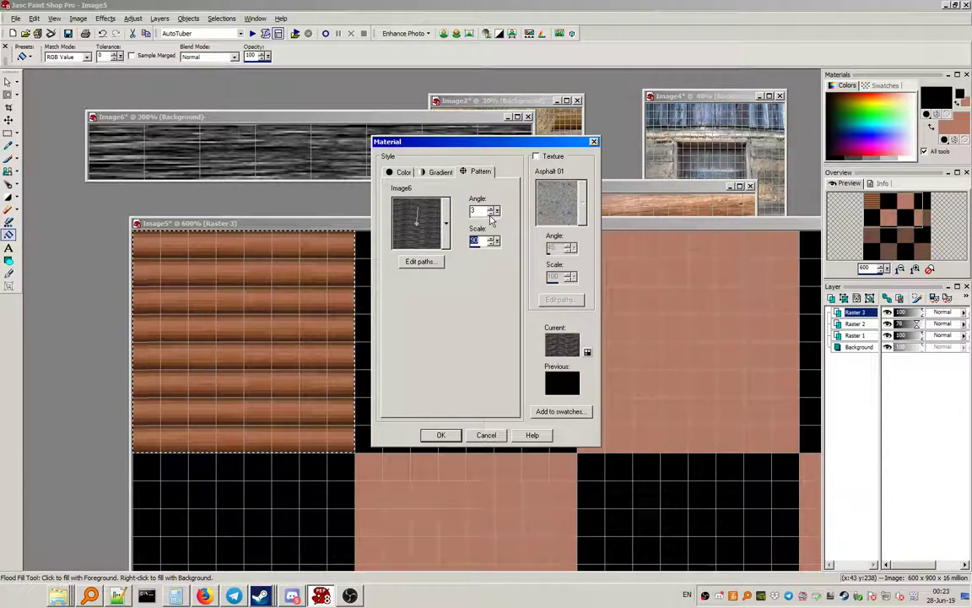
{"action": "left_click", "coordinate": [495, 213]}
{"action": "left_click", "coordinate": [494, 212]}
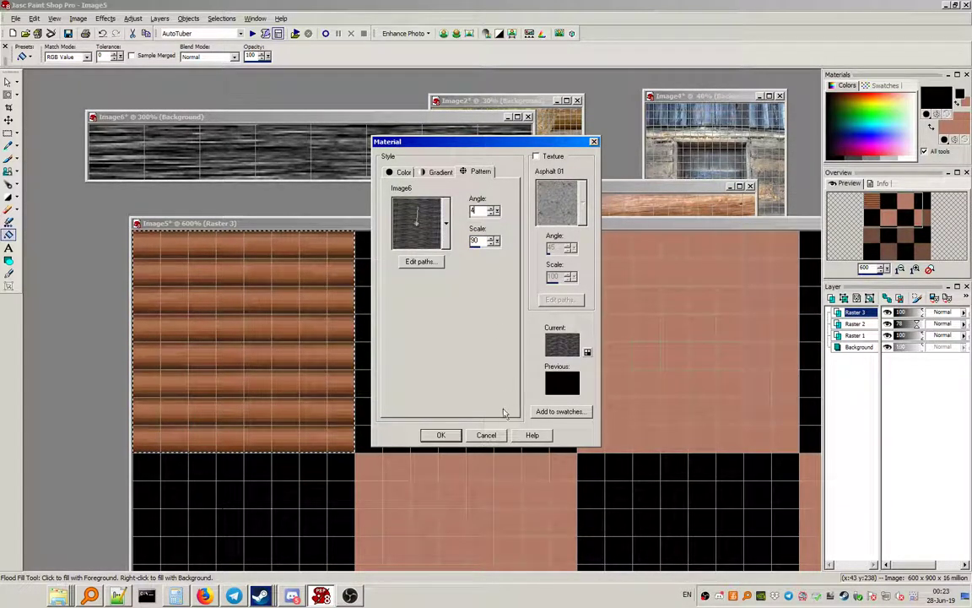
{"action": "left_click", "coordinate": [441, 434]}
Step: Set the Flood Fill match mode to None, try filling the selected log tile with the grain pattern, and undo the fill
{"action": "left_click", "coordinate": [84, 56]}
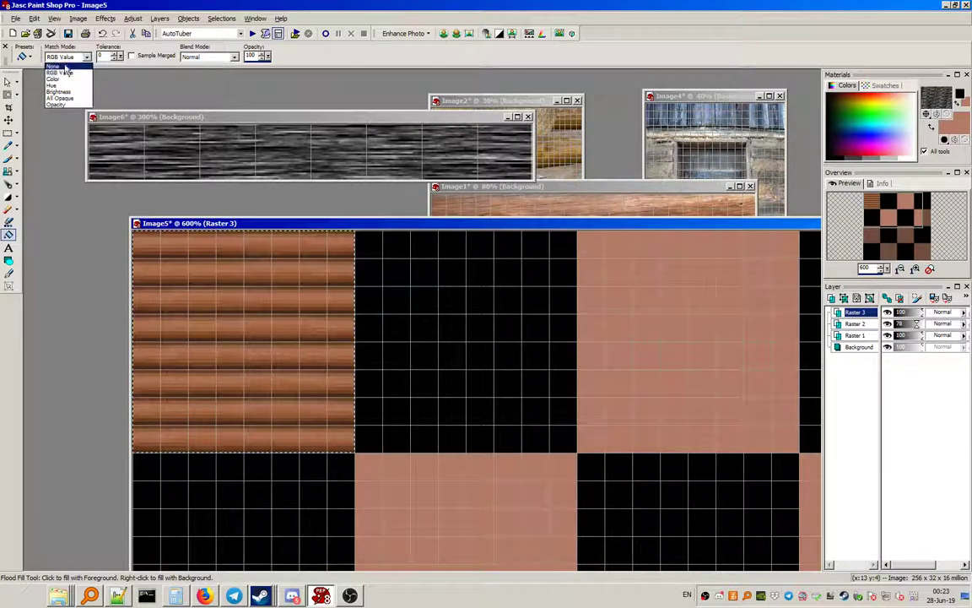
{"action": "left_click", "coordinate": [59, 65]}
{"action": "left_click", "coordinate": [245, 308]}
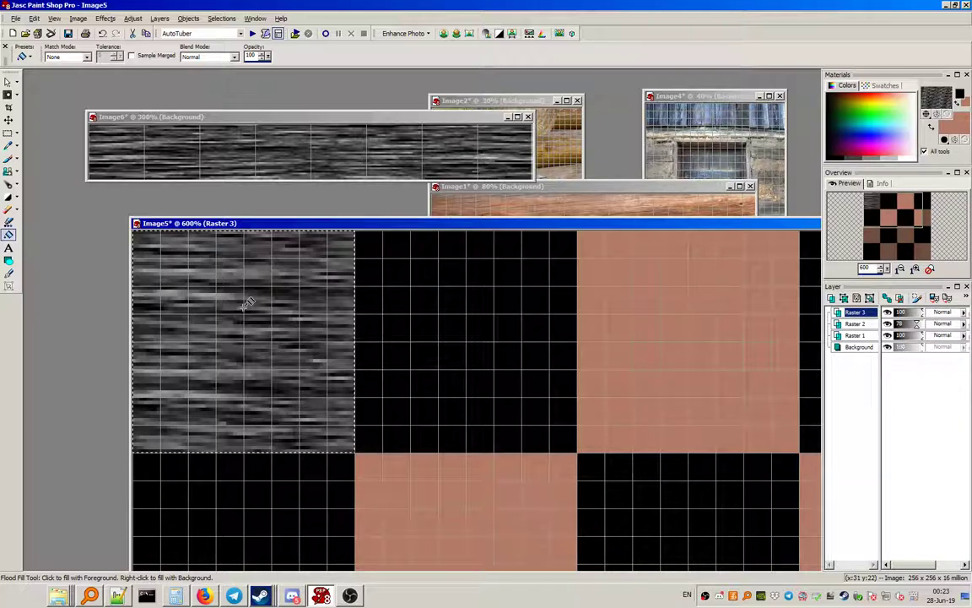
{"action": "key", "text": "ctrl+z"}
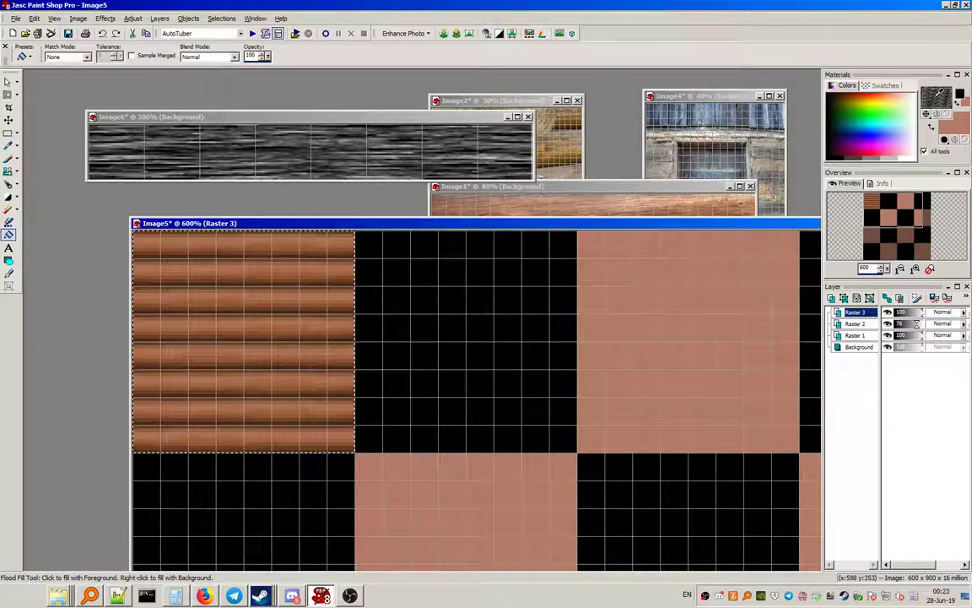
Step: Try filling the selected log tile with the grain pattern at a smaller pattern scale, and undo the fill
{"action": "left_click", "coordinate": [943, 103]}
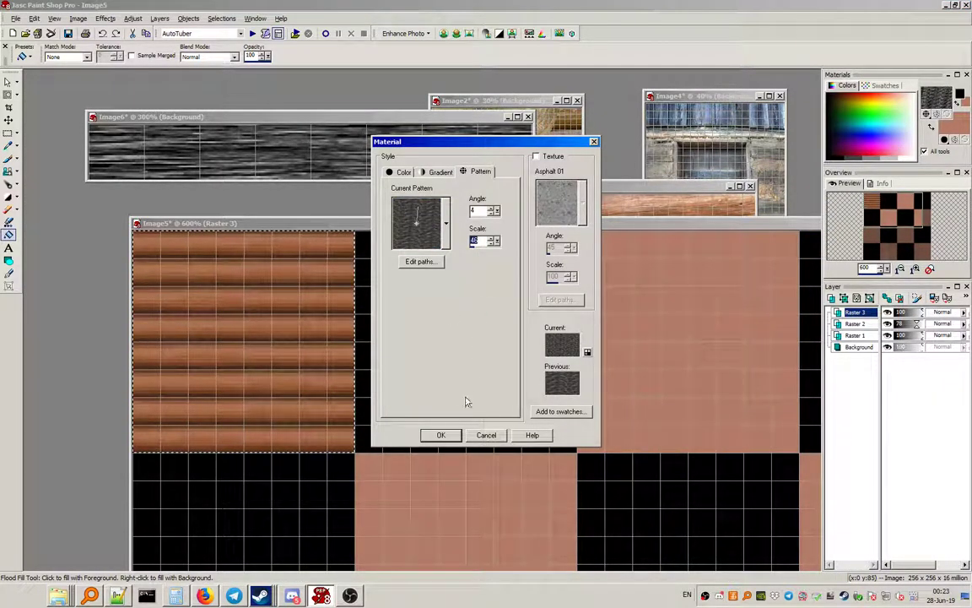
{"action": "left_click", "coordinate": [441, 434]}
{"action": "left_click", "coordinate": [258, 340]}
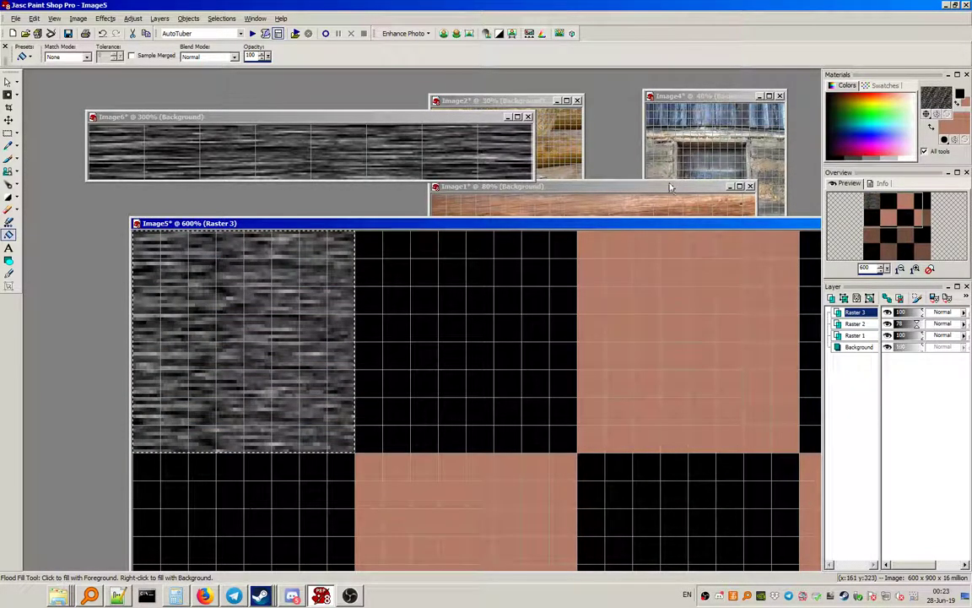
{"action": "key", "text": "ctrl+z"}
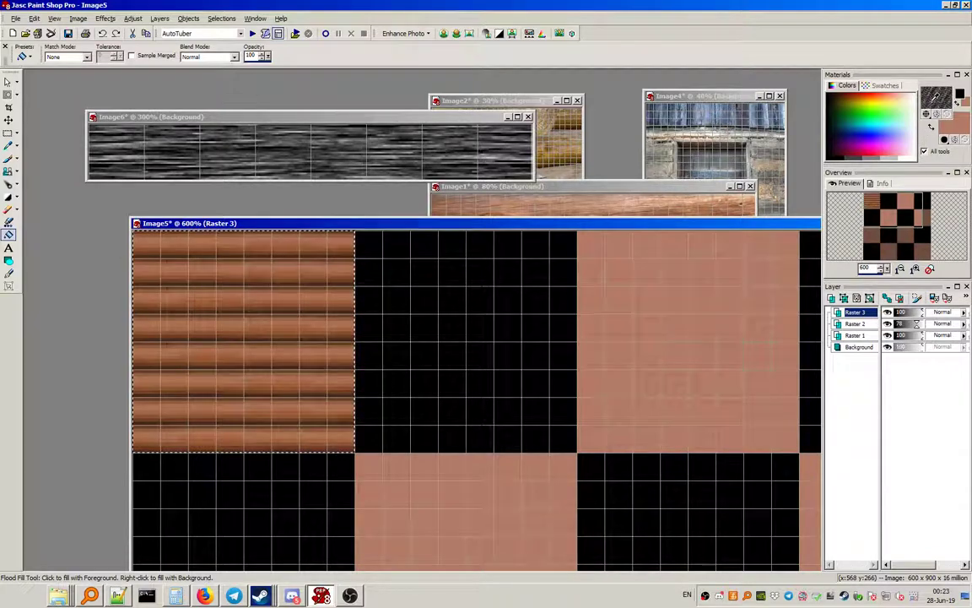
Step: Set the grain pattern's scale to 72, flood fill the selected log tile with it and remove the selection
{"action": "left_click", "coordinate": [936, 97]}
{"action": "left_click", "coordinate": [496, 238]}
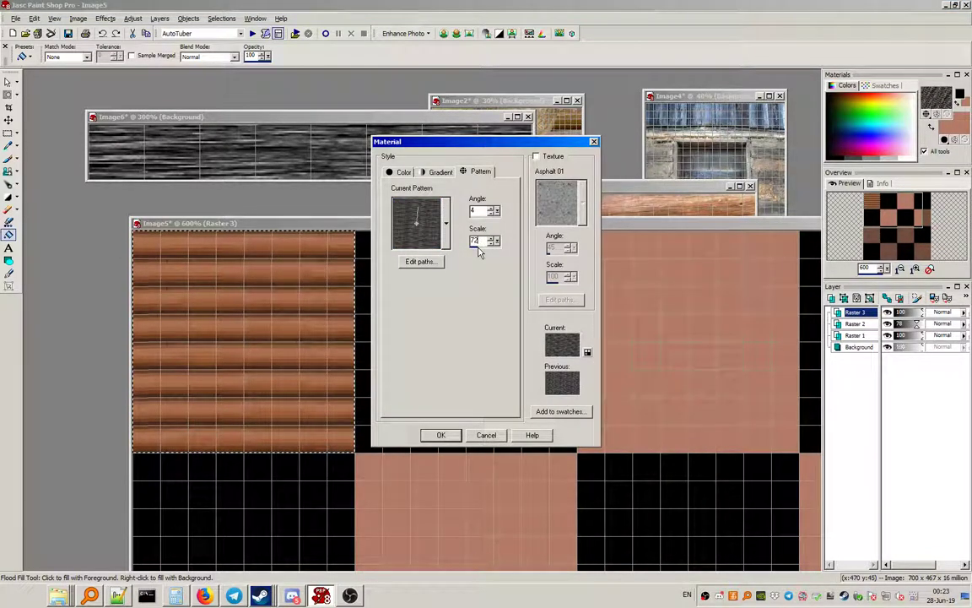
{"action": "left_click", "coordinate": [441, 434]}
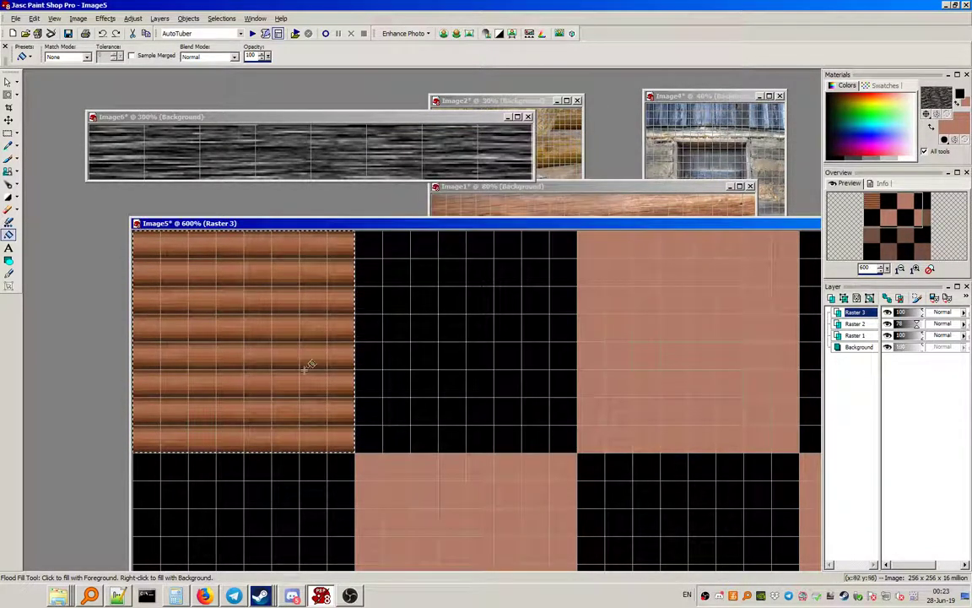
{"action": "left_click", "coordinate": [301, 361]}
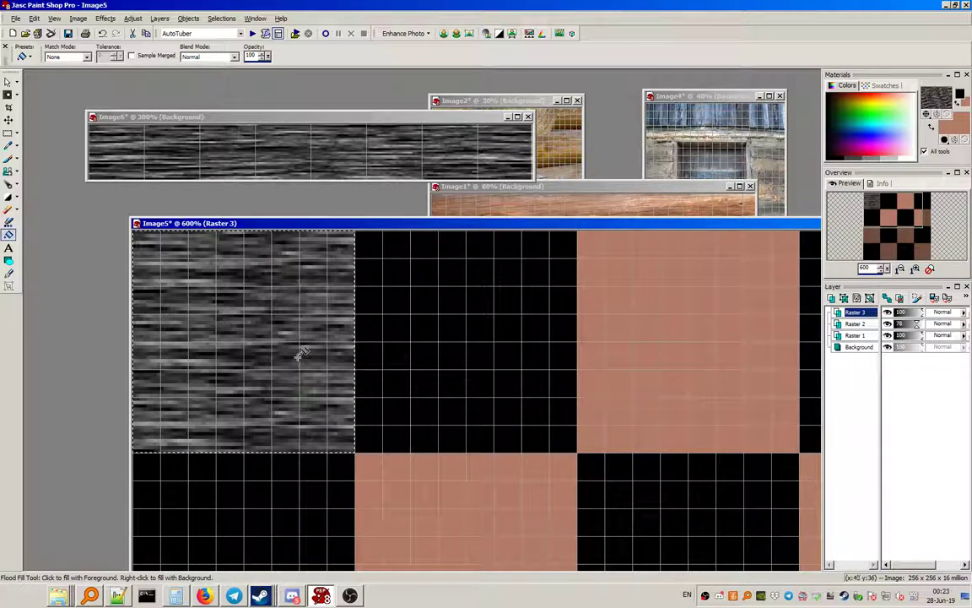
{"action": "left_click", "coordinate": [221, 19]}
{"action": "left_click", "coordinate": [227, 43]}
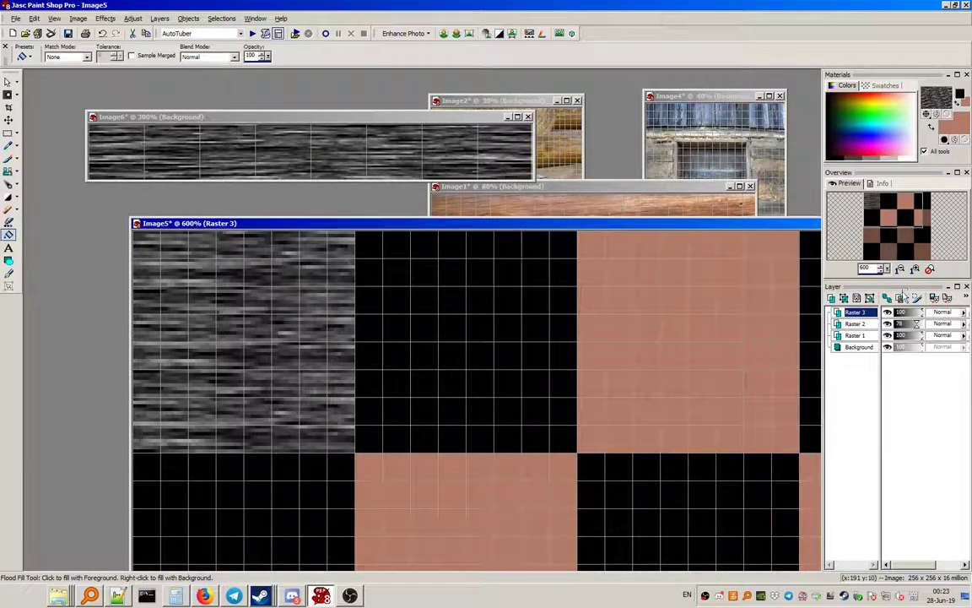
Step: Set the Raster 3 grain layer's blend mode to Hard Light and hide the grid
{"action": "left_click", "coordinate": [943, 313]}
{"action": "left_click", "coordinate": [916, 464]}
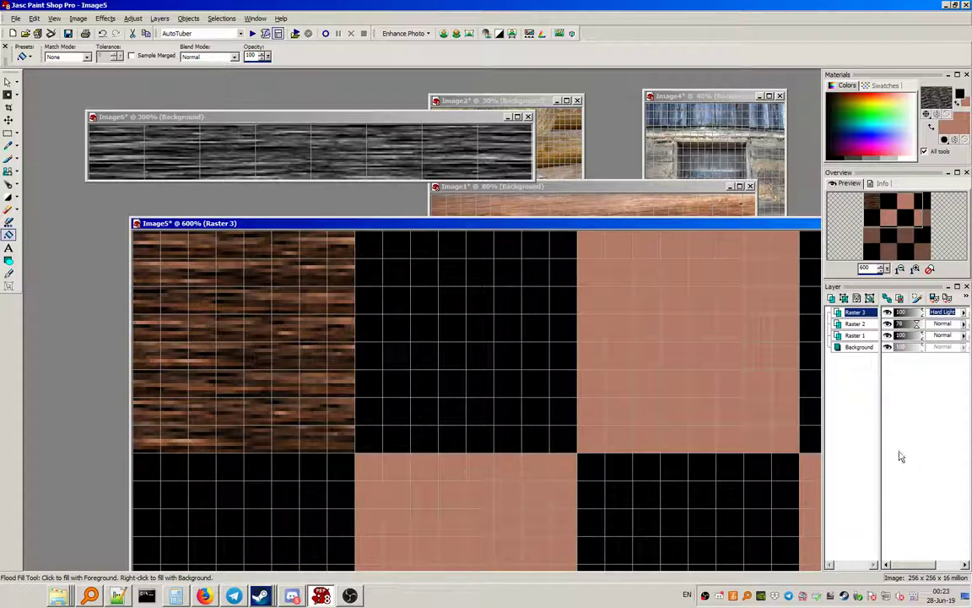
{"action": "left_click", "coordinate": [53, 19]}
{"action": "left_click", "coordinate": [64, 129]}
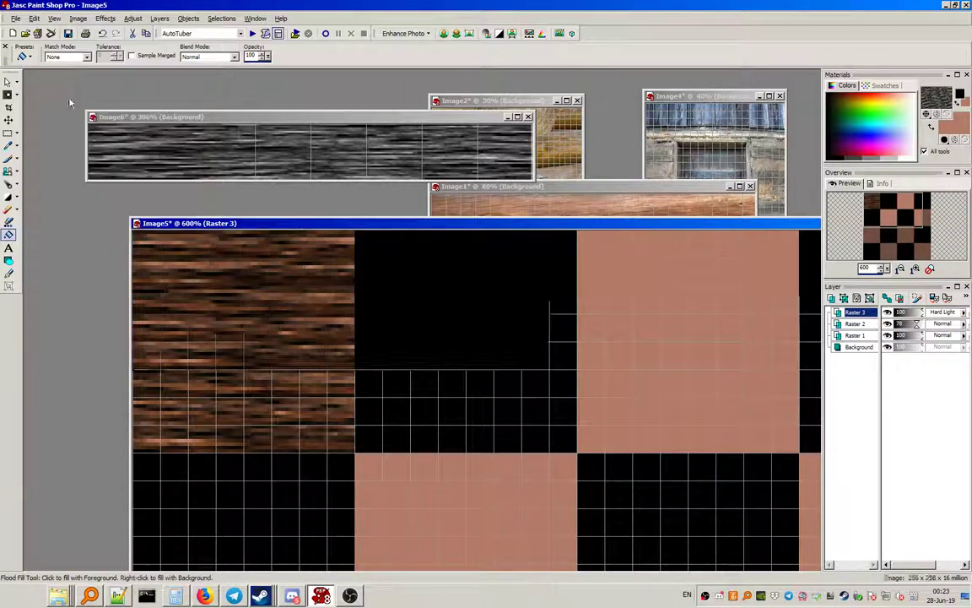
Step: Try Overlay and neighbouring blend modes on the Raster 3 layer, and return it to Hard Light
{"action": "left_click", "coordinate": [945, 313]}
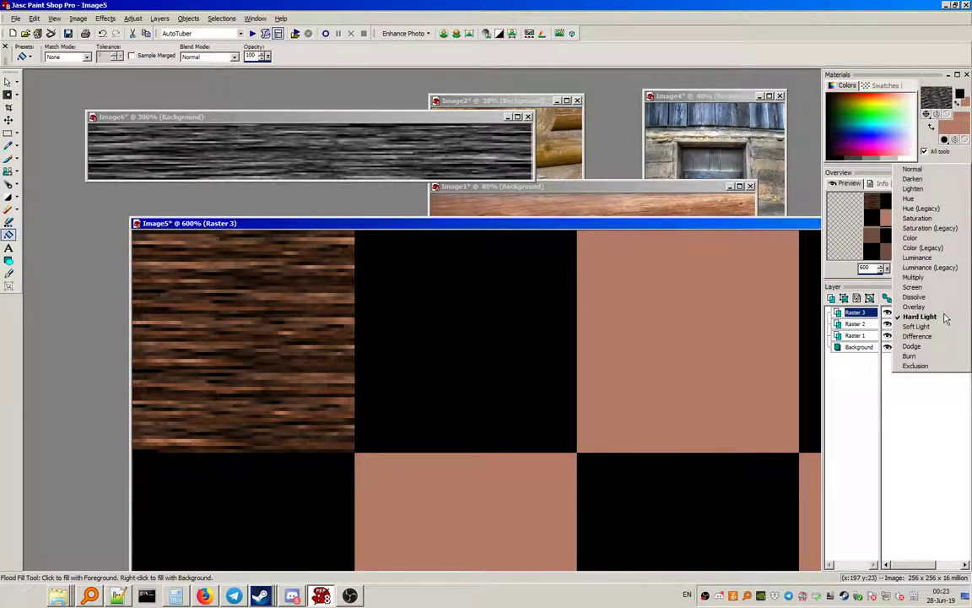
{"action": "left_click", "coordinate": [928, 308]}
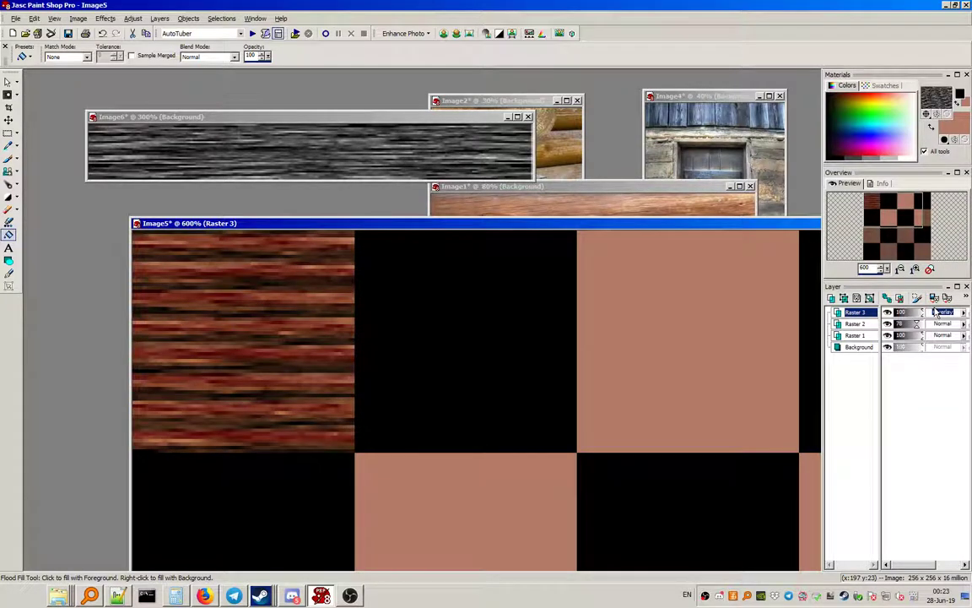
{"action": "scroll", "coordinate": [959, 334], "scroll_direction": "up", "scroll_amount": 1}
{"action": "scroll", "coordinate": [959, 334], "scroll_direction": "down", "scroll_amount": 2}
{"action": "scroll", "coordinate": [959, 334], "scroll_direction": "up", "scroll_amount": 1}
{"action": "scroll", "coordinate": [960, 334], "scroll_direction": "up", "scroll_amount": 1}
{"action": "scroll", "coordinate": [959, 334], "scroll_direction": "down", "scroll_amount": 2}
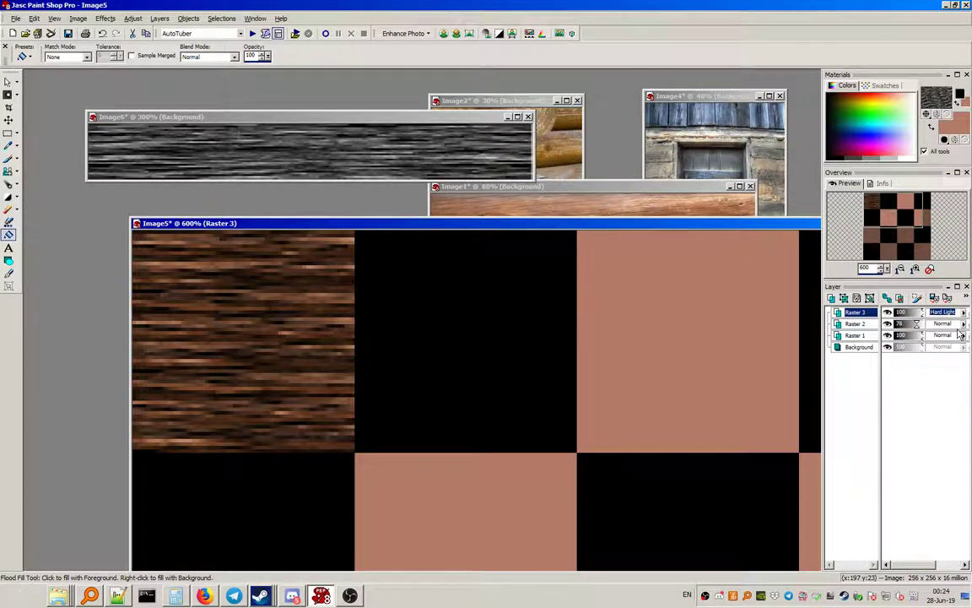
Step: Lower the opacity of the Raster 3 grain layer to 50
{"action": "left_click_drag", "start_coordinate": [918, 315], "coordinate": [914, 315]}
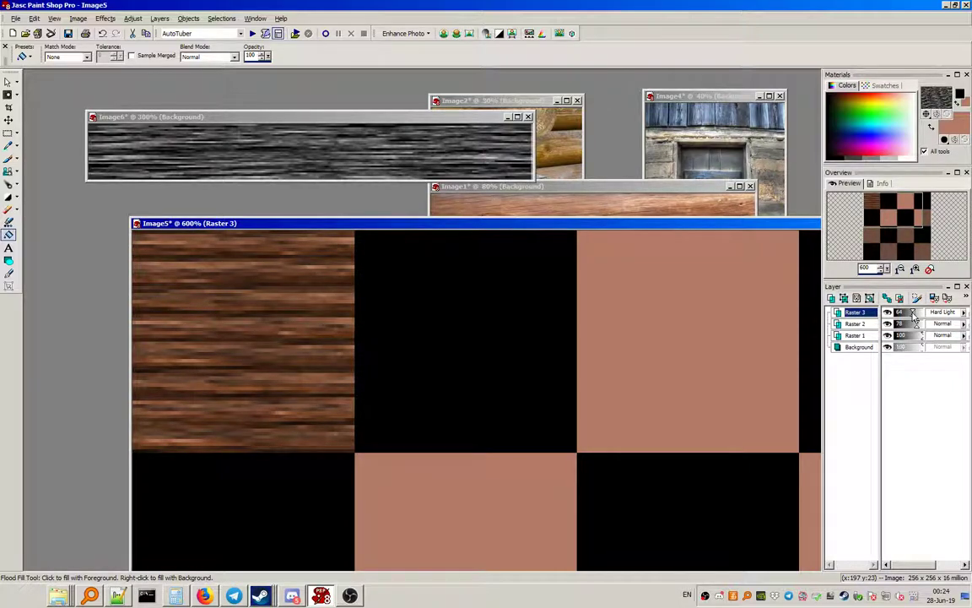
{"action": "mouse_move", "coordinate": [913, 317]}
{"action": "left_mouse_down"}
{"action": "mouse_move", "coordinate": [945, 316]}
{"action": "mouse_move", "coordinate": [913, 319]}
{"action": "left_mouse_up"}
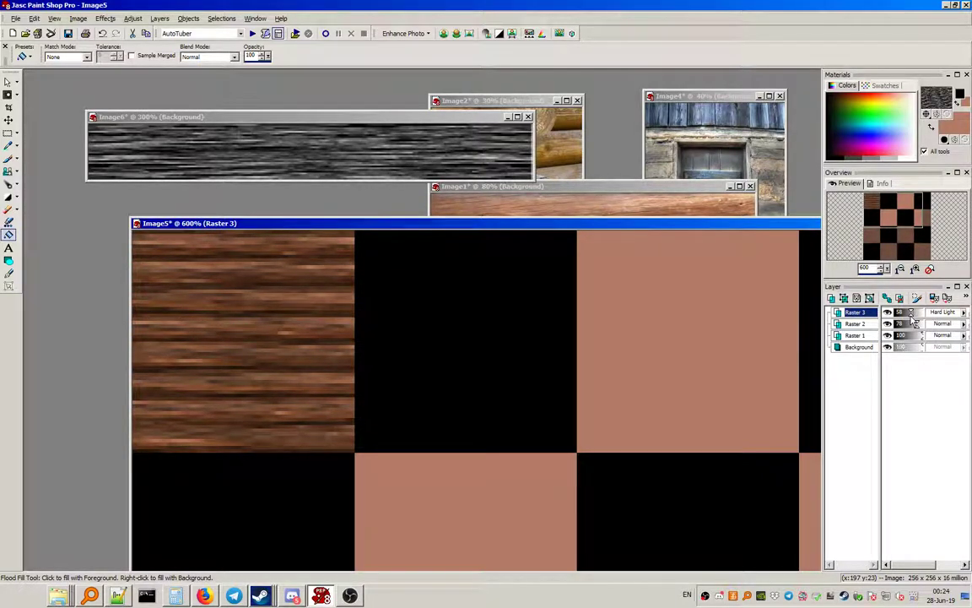
{"action": "left_click_drag", "start_coordinate": [912, 320], "coordinate": [908, 324]}
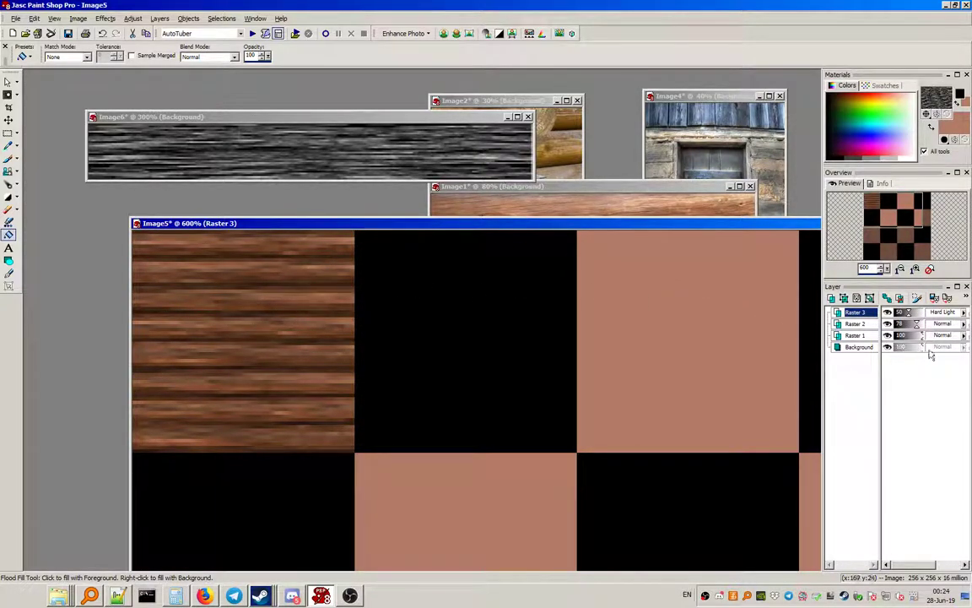
Step: Move the Raster 2 layer above Raster 3, keep Raster 3 at 50 opacity and set Raster 2's opacity to 74
{"action": "mouse_move", "coordinate": [869, 329]}
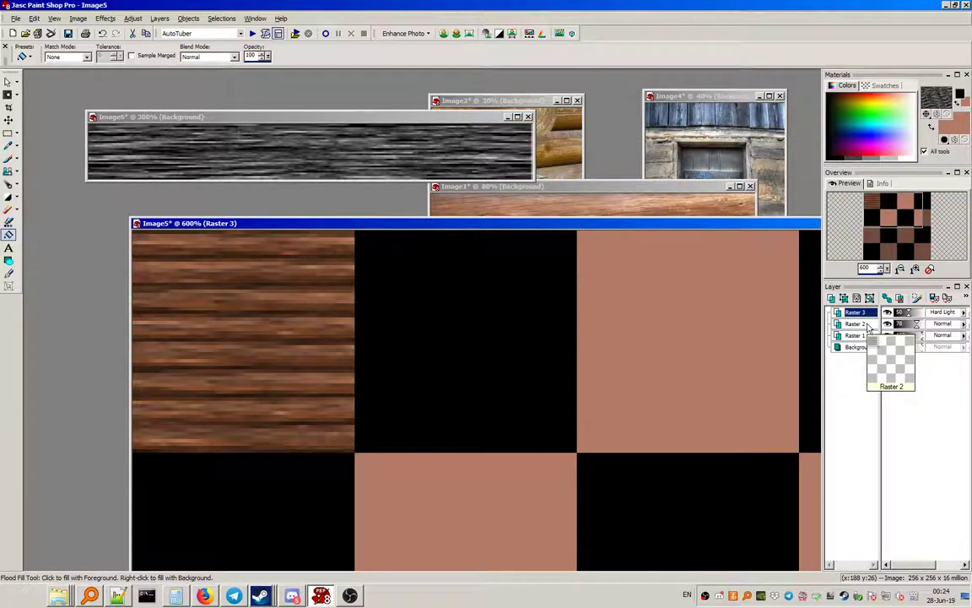
{"action": "left_click", "coordinate": [868, 326]}
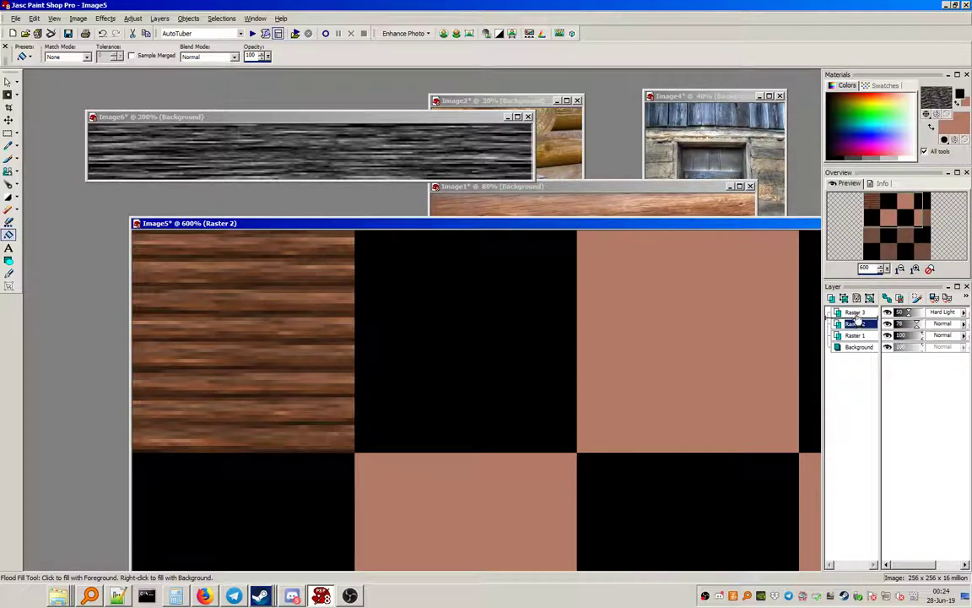
{"action": "left_click_drag", "start_coordinate": [857, 323], "coordinate": [909, 326]}
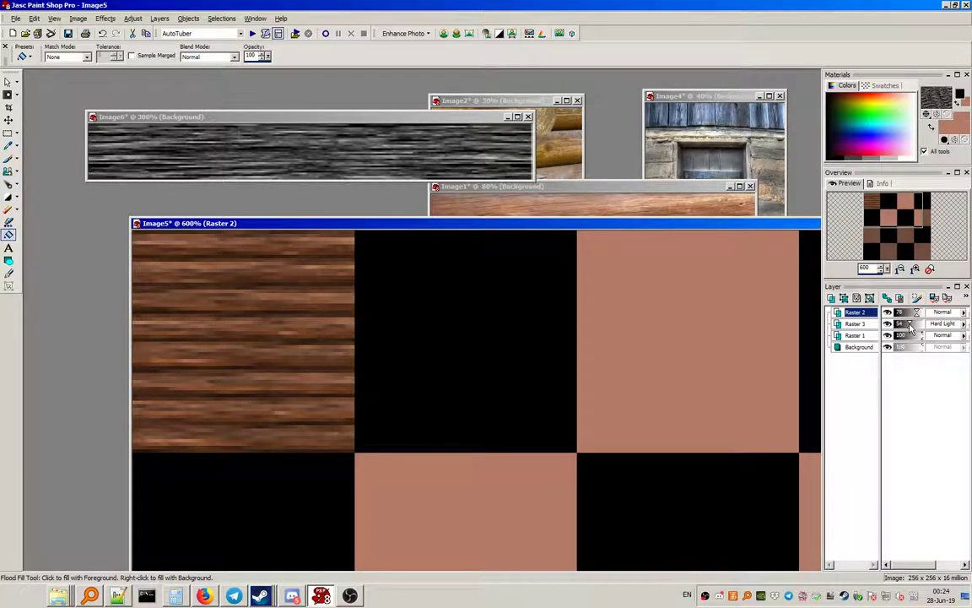
{"action": "mouse_move", "coordinate": [914, 313]}
{"action": "left_mouse_down"}
{"action": "mouse_move", "coordinate": [929, 316]}
{"action": "mouse_move", "coordinate": [916, 319]}
{"action": "left_mouse_up"}
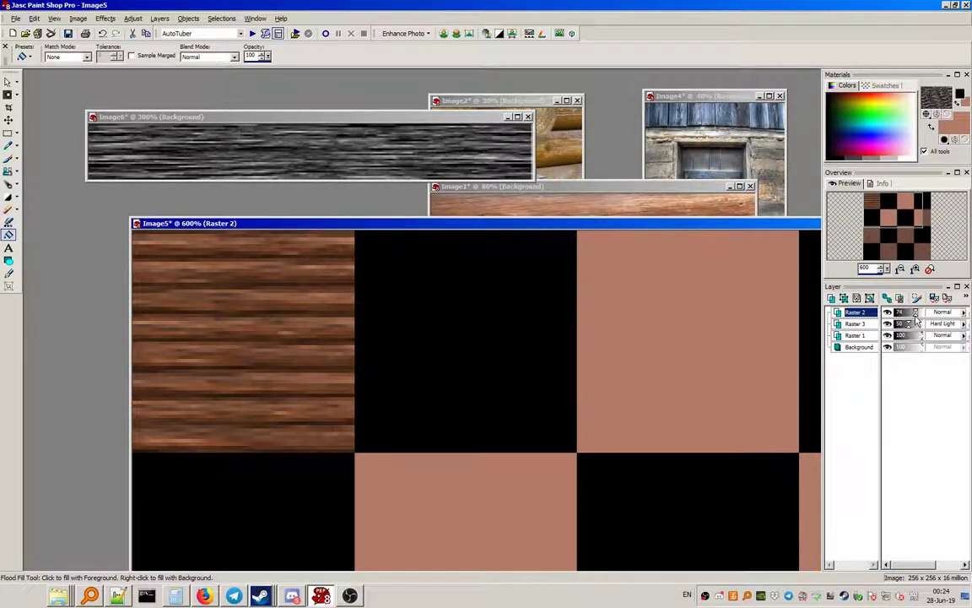
Step: Flatten all layers of the texture image into a single background
{"action": "left_click_drag", "start_coordinate": [341, 223], "coordinate": [447, 225]}
{"action": "scroll", "coordinate": [314, 260], "scroll_direction": "down", "scroll_amount": 2}
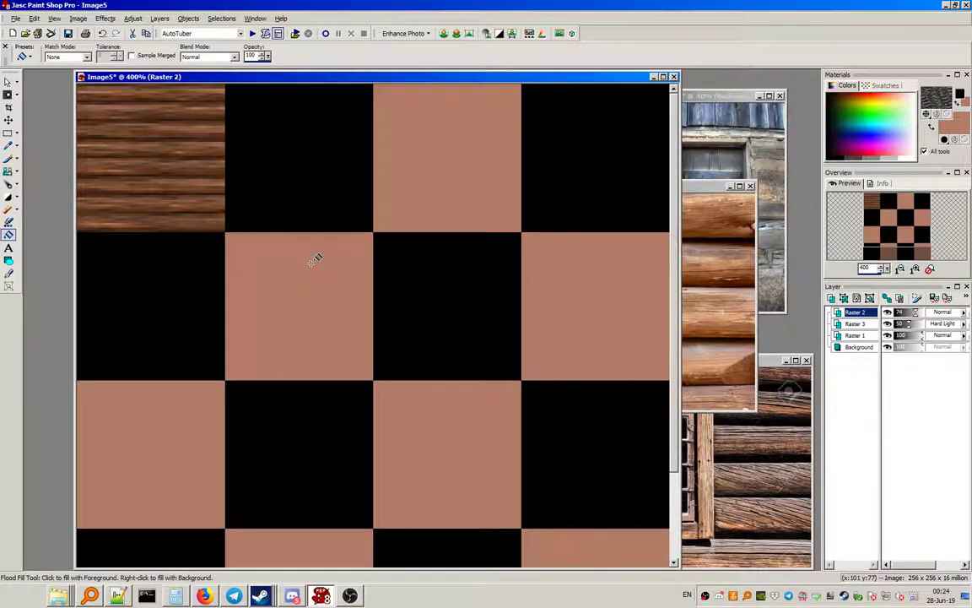
{"action": "scroll", "coordinate": [187, 179], "scroll_direction": "down", "scroll_amount": 1}
{"action": "scroll", "coordinate": [167, 163], "scroll_direction": "up", "scroll_amount": 5}
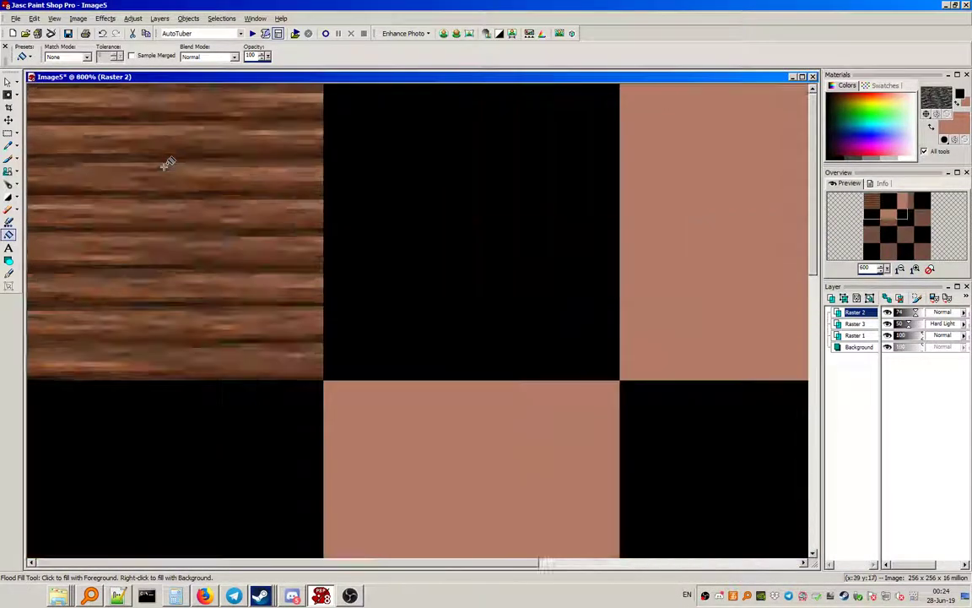
{"action": "left_click", "coordinate": [159, 19]}
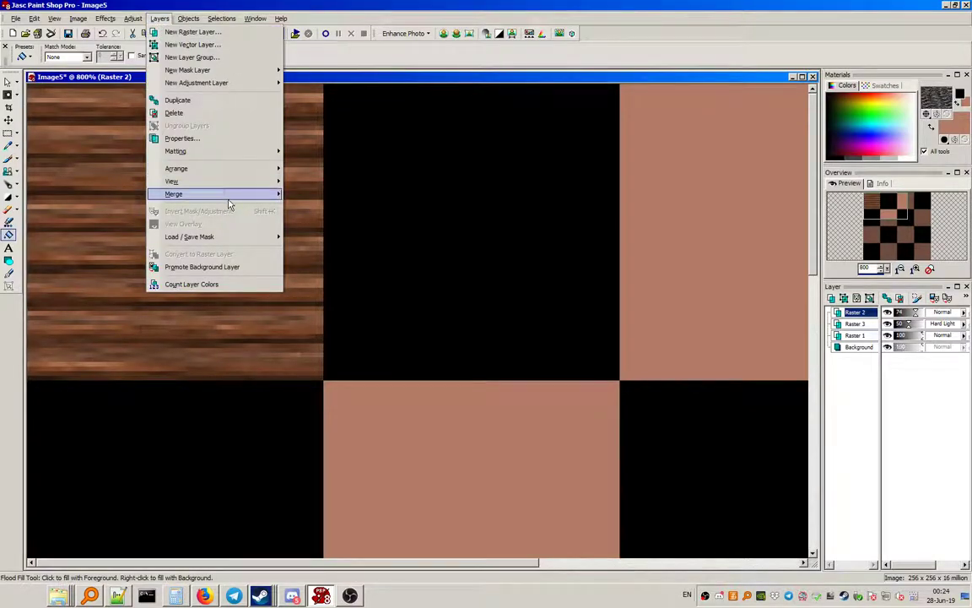
{"action": "mouse_move", "coordinate": [229, 200]}
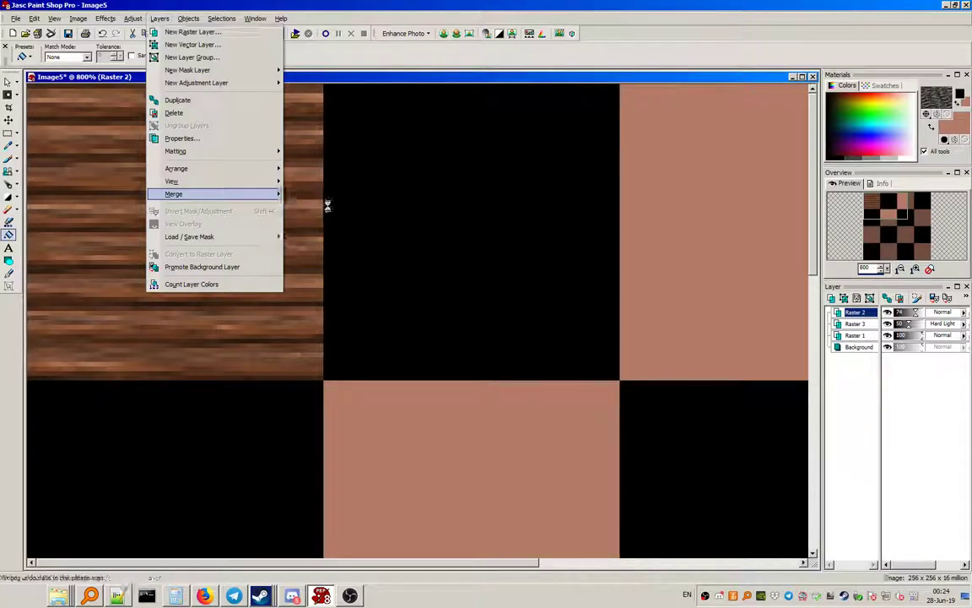
{"action": "left_click", "coordinate": [329, 208]}
Step: Show the grid on the texture image and select the whole log tile with a rectangular selection
{"action": "scroll", "coordinate": [228, 205], "scroll_direction": "down", "scroll_amount": 2}
{"action": "left_click_drag", "start_coordinate": [168, 78], "coordinate": [455, 187]}
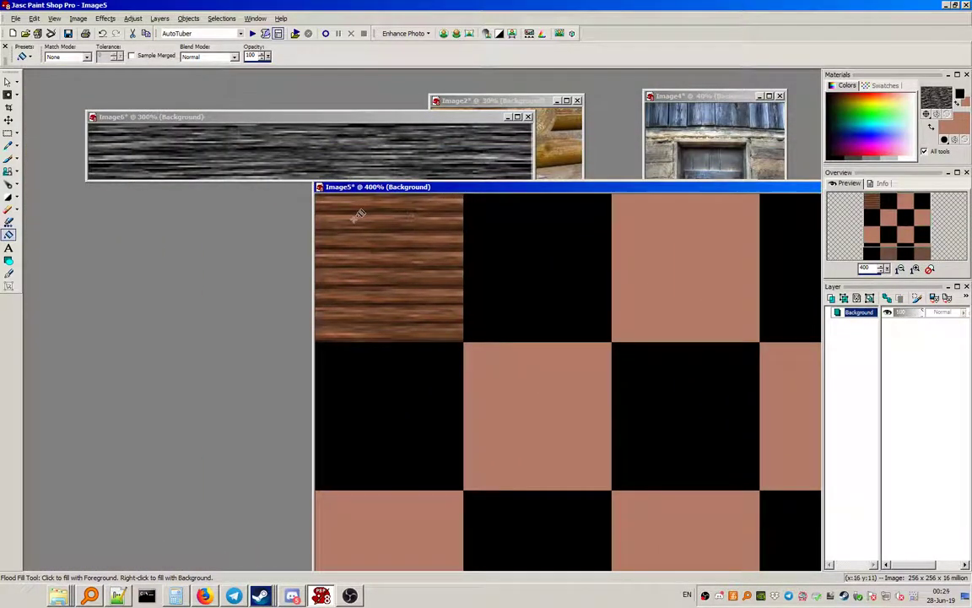
{"action": "left_click", "coordinate": [9, 134]}
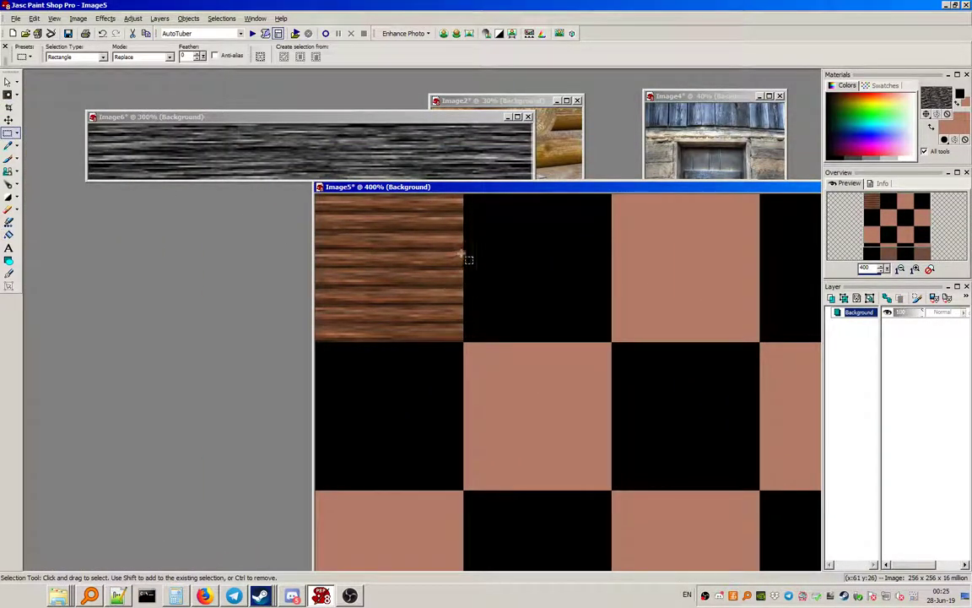
{"action": "left_click", "coordinate": [54, 18]}
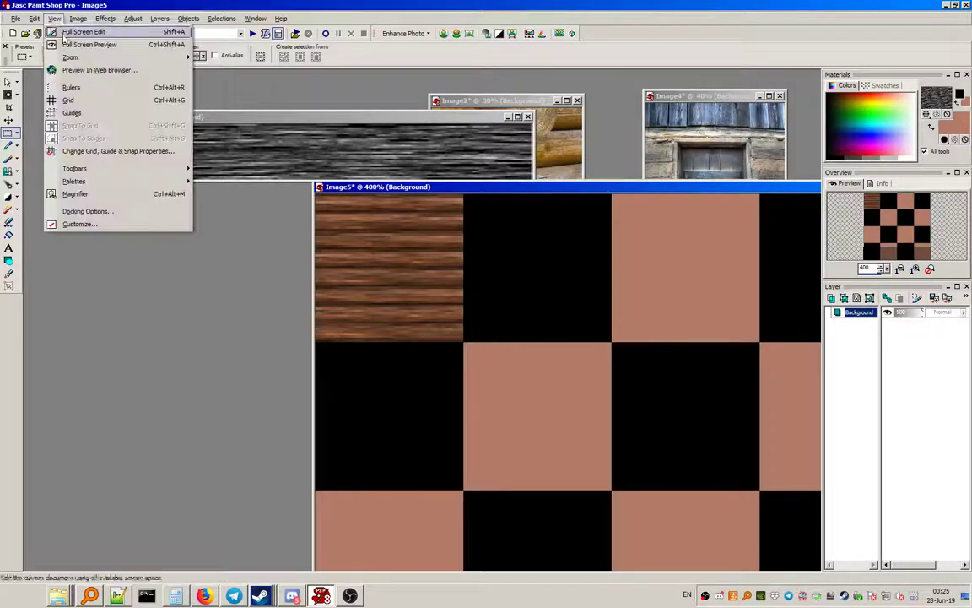
{"action": "left_click", "coordinate": [69, 100]}
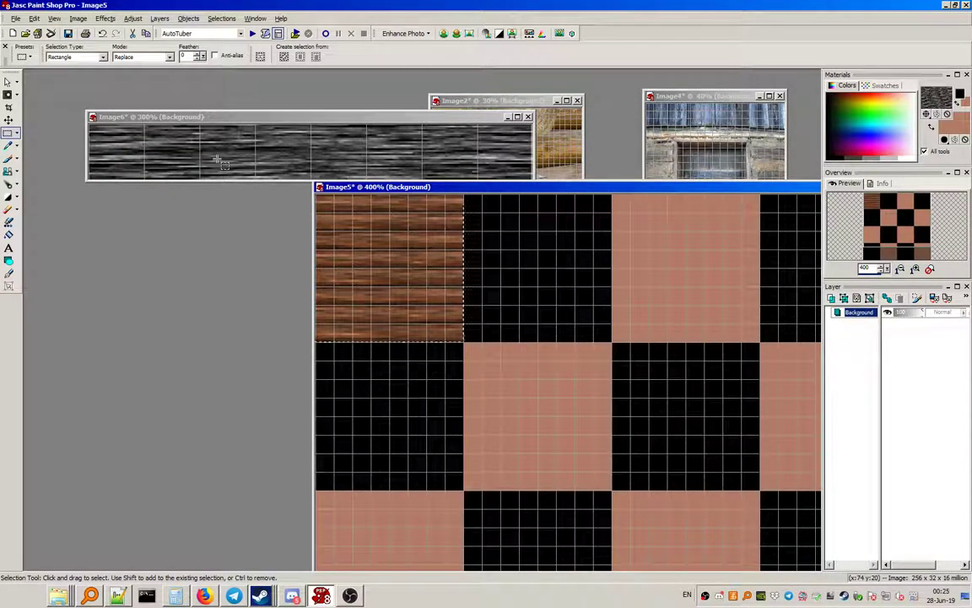
Step: Paste copies of the log tile into the two adjacent squares of the first row and remove the selection
{"action": "key", "text": "ctrl+e"}
{"action": "left_click", "coordinate": [543, 276]}
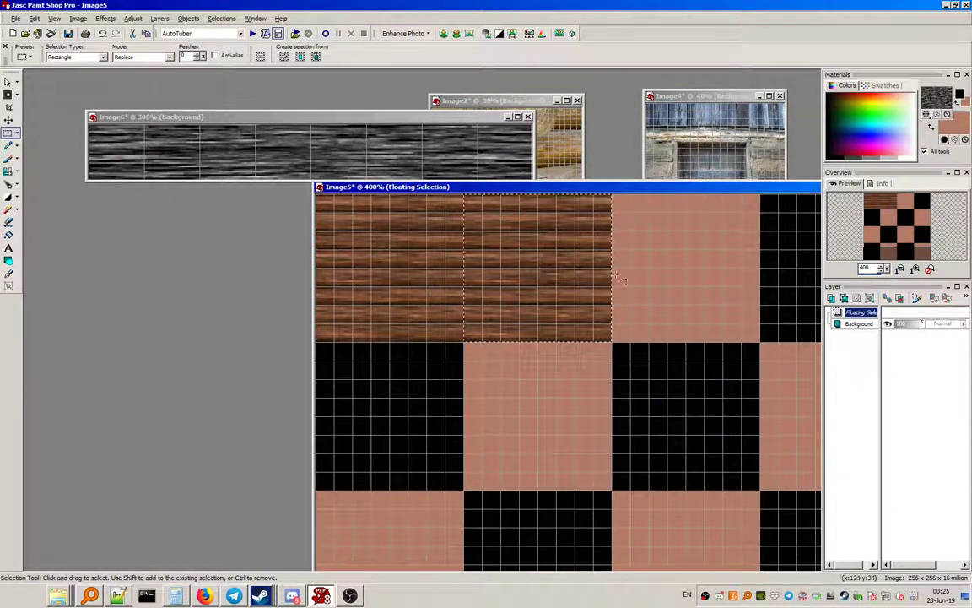
{"action": "key", "text": "ctrl+e"}
{"action": "left_click", "coordinate": [681, 271]}
{"action": "left_click", "coordinate": [221, 18]}
{"action": "left_click", "coordinate": [226, 43]}
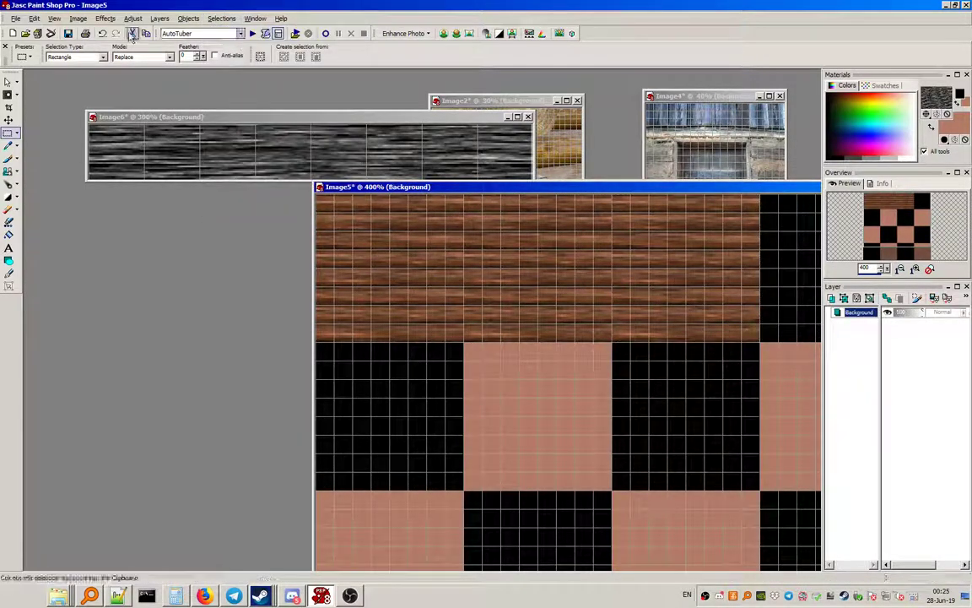
Step: Hide the grid and blend the vertical seams between the log tiles using the Push brush at size 4 and opacity 60
{"action": "left_click", "coordinate": [53, 17]}
{"action": "left_click", "coordinate": [69, 100]}
{"action": "scroll", "coordinate": [554, 268], "scroll_direction": "up", "scroll_amount": 1}
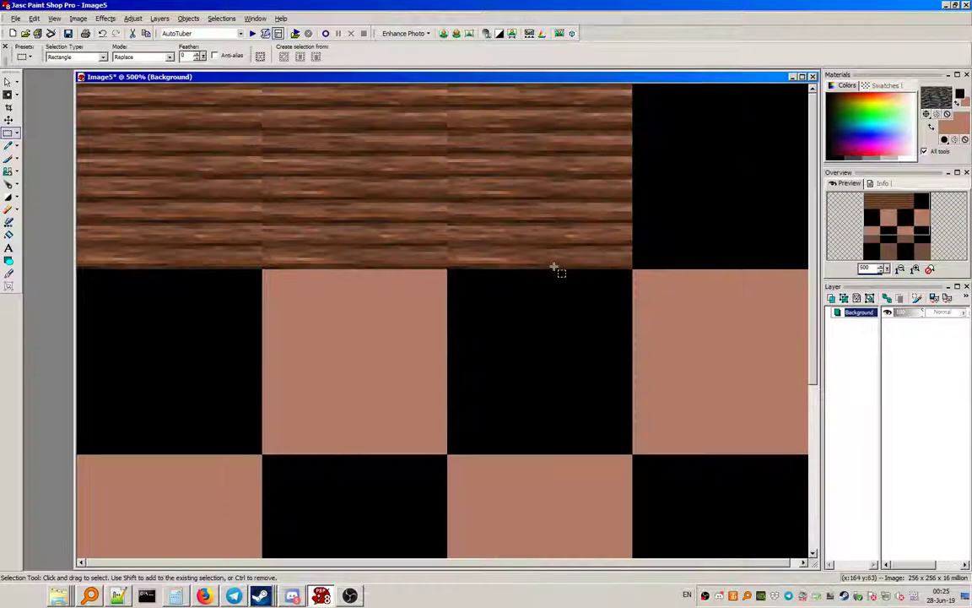
{"action": "scroll", "coordinate": [391, 189], "scroll_direction": "up", "scroll_amount": 4}
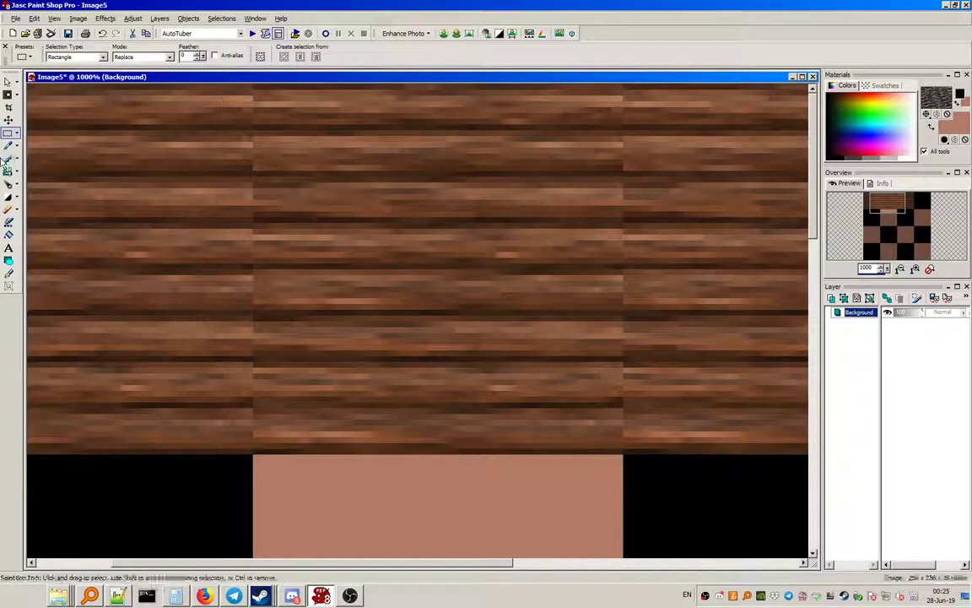
{"action": "left_click", "coordinate": [9, 184]}
{"action": "scroll", "coordinate": [205, 154], "scroll_direction": "down", "scroll_amount": 3}
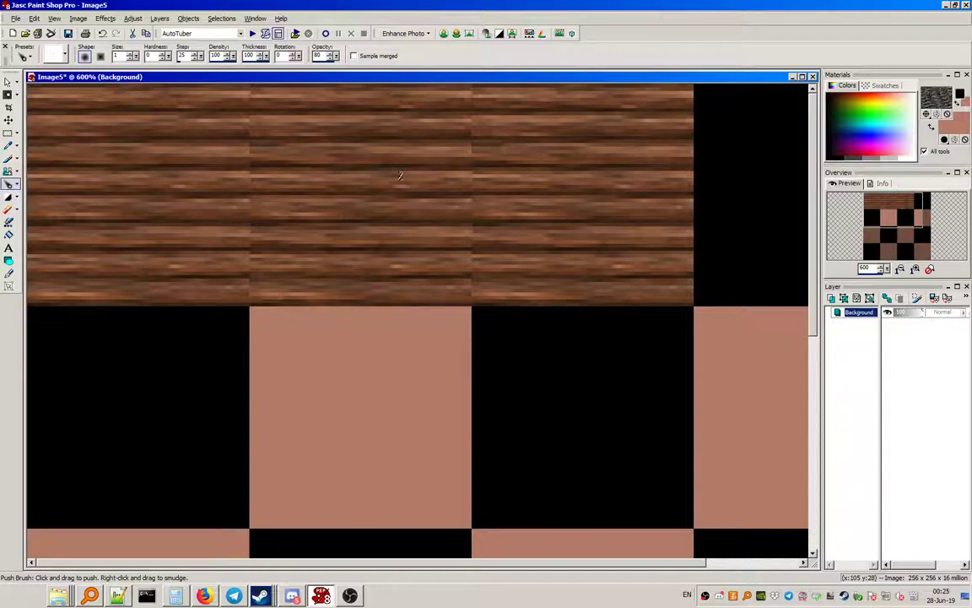
{"action": "scroll", "coordinate": [440, 149], "scroll_direction": "up", "scroll_amount": 2}
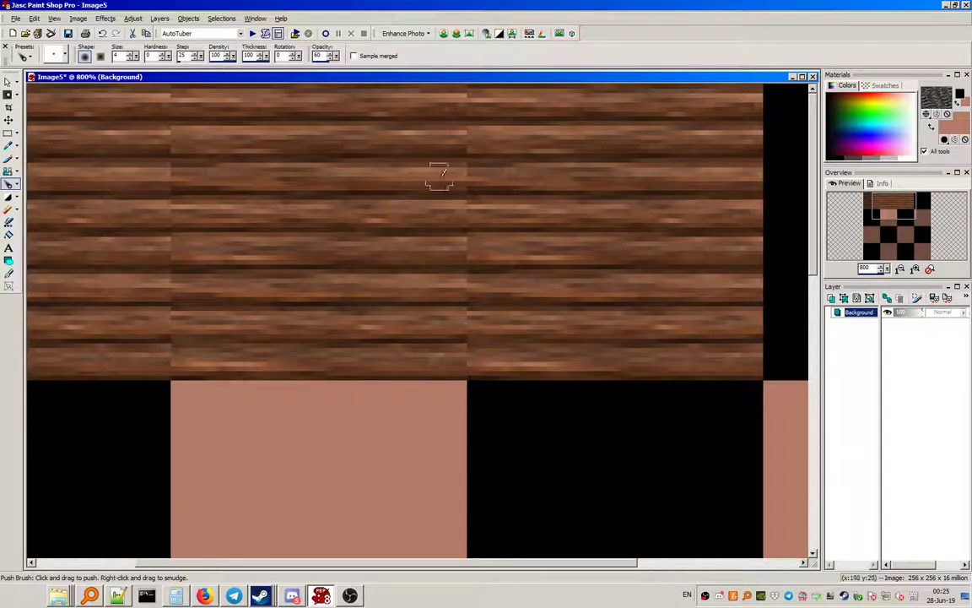
{"action": "left_click_drag", "start_coordinate": [295, 271], "coordinate": [329, 269]}
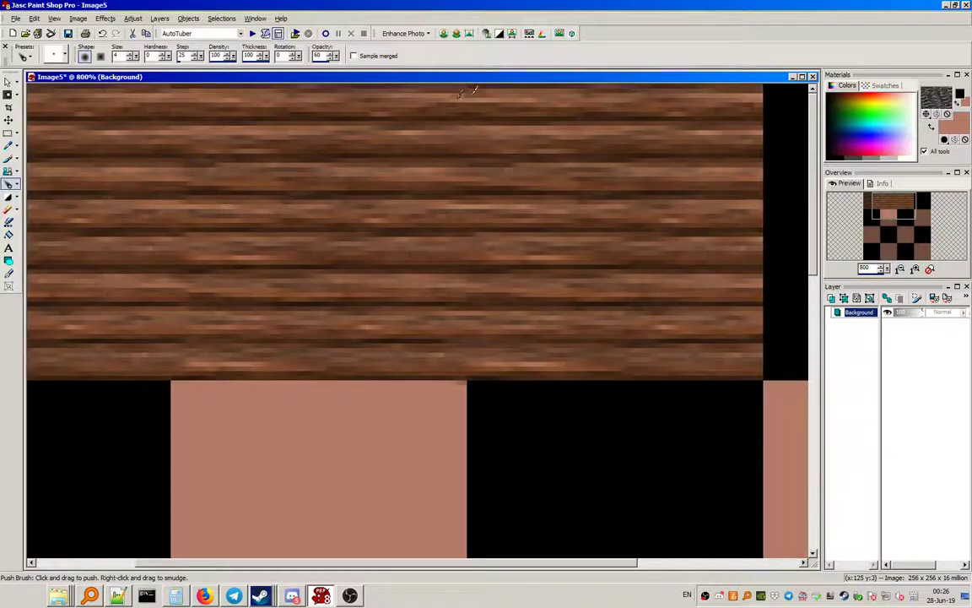
{"action": "left_click", "coordinate": [16, 184]}
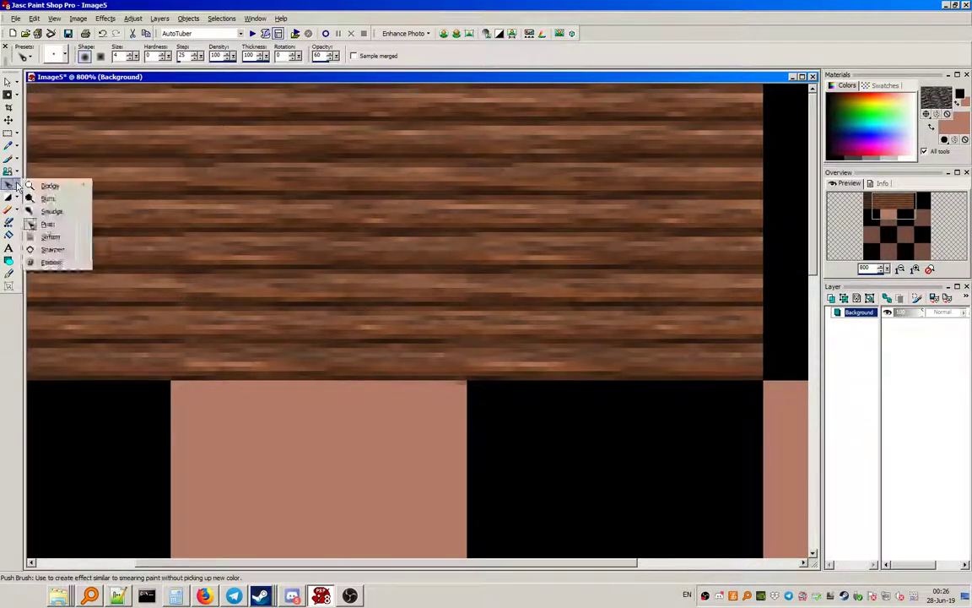
{"action": "left_click", "coordinate": [69, 253]}
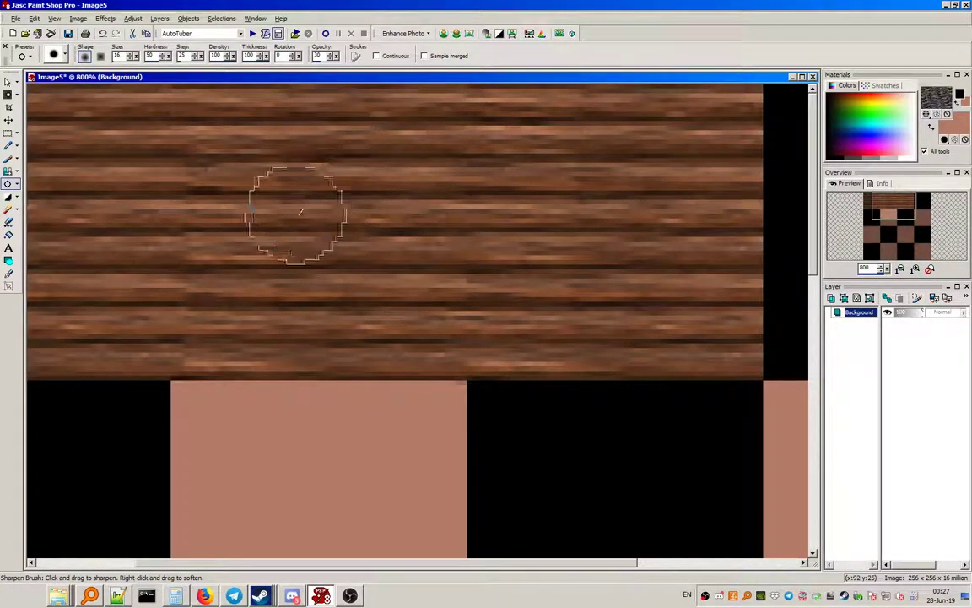
Step: Show the grid and set the current image's horizontal and vertical grid spacing to 32 pixels
{"action": "left_click", "coordinate": [8, 132]}
{"action": "left_click", "coordinate": [53, 18]}
{"action": "left_click", "coordinate": [67, 100]}
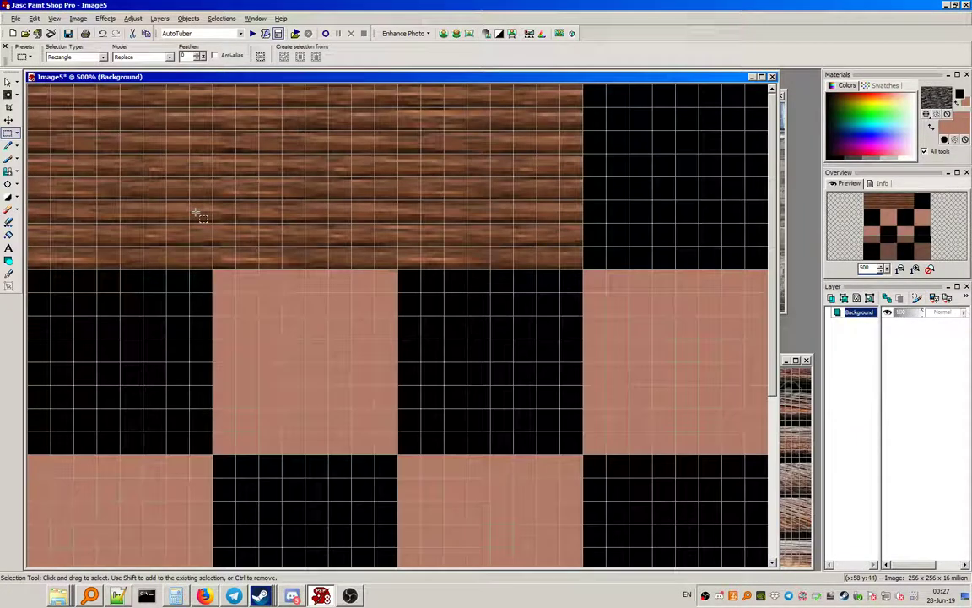
{"action": "left_click", "coordinate": [53, 17]}
{"action": "left_click", "coordinate": [84, 146]}
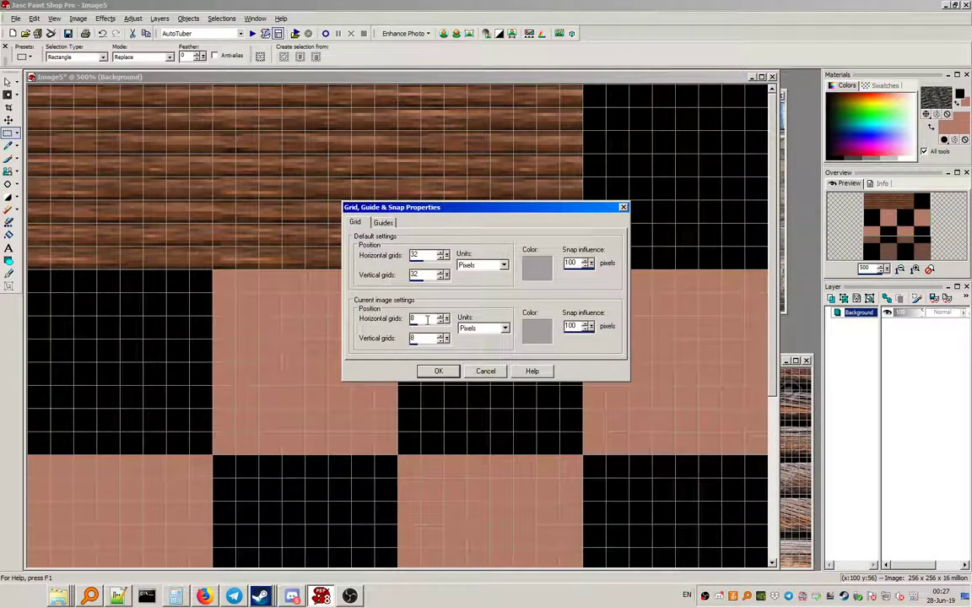
{"action": "left_click", "coordinate": [432, 371]}
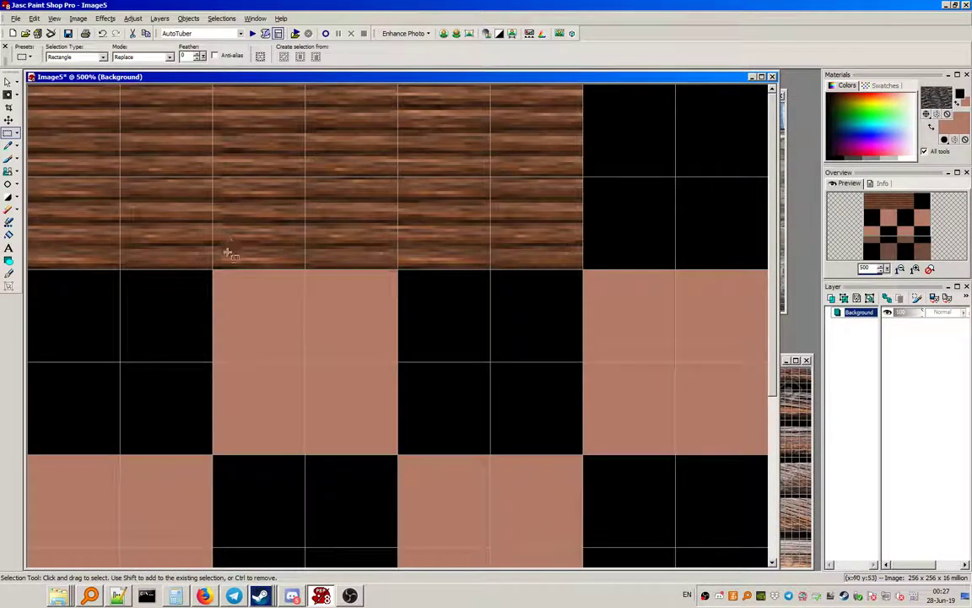
Step: Select the middle log tile of the first row, place copies over the log tiles on both sides and remove the selection
{"action": "left_click_drag", "start_coordinate": [227, 251], "coordinate": [391, 76]}
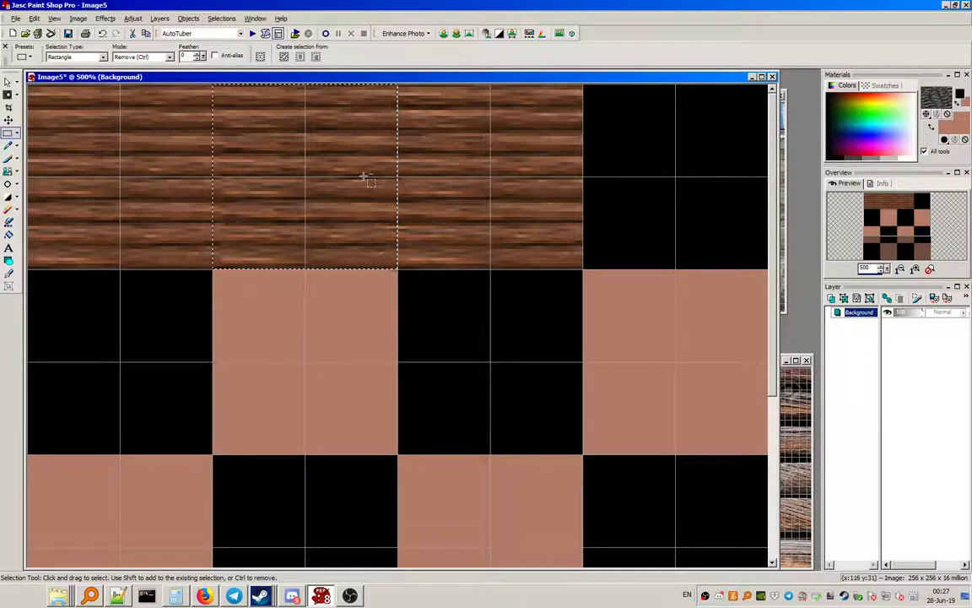
{"action": "key", "text": "ctrl+f"}
{"action": "left_click_drag", "start_coordinate": [495, 178], "coordinate": [126, 182]}
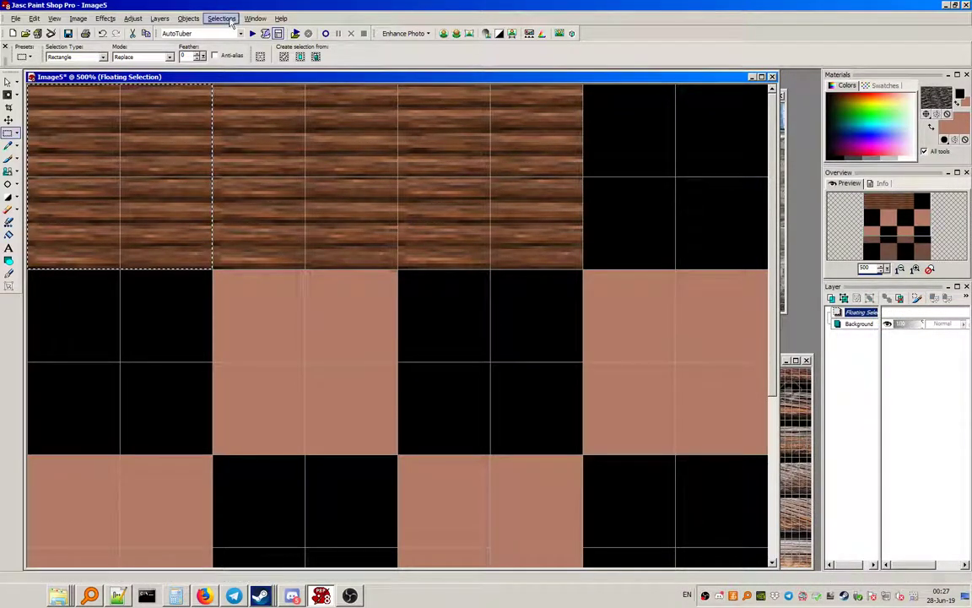
{"action": "left_click", "coordinate": [221, 18]}
{"action": "left_click", "coordinate": [240, 43]}
Step: Hide the grid and blend the remaining vertical seams on both sides of the middle log tile using the Push brush
{"action": "left_click", "coordinate": [54, 18]}
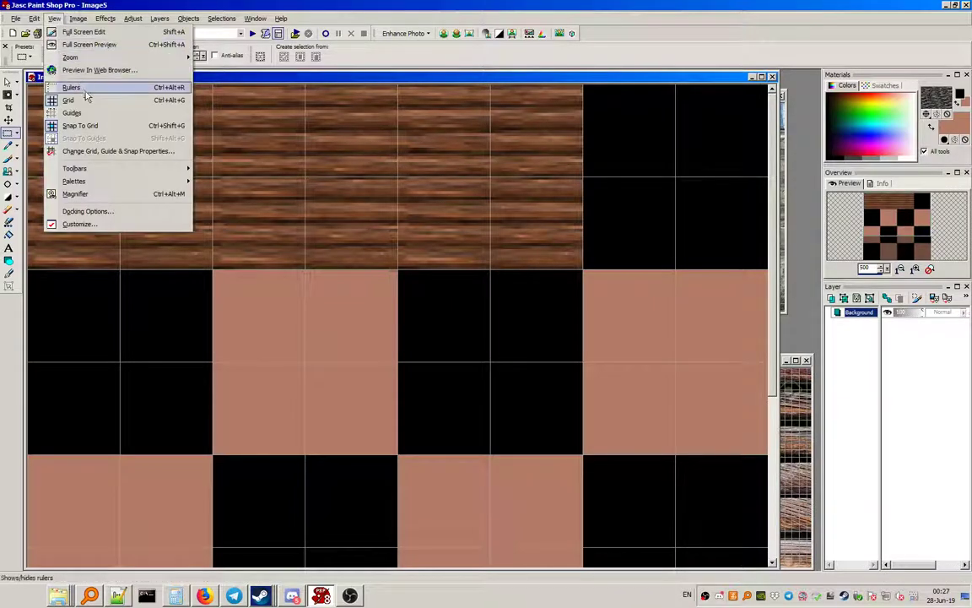
{"action": "left_click", "coordinate": [84, 97]}
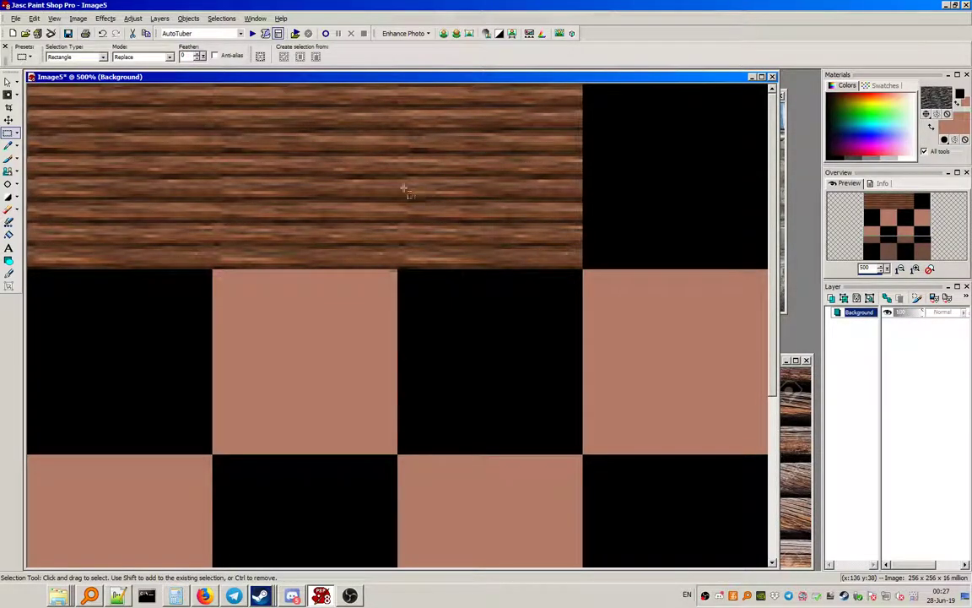
{"action": "scroll", "coordinate": [350, 135], "scroll_direction": "up", "scroll_amount": 1}
{"action": "scroll", "coordinate": [349, 135], "scroll_direction": "up", "scroll_amount": 3}
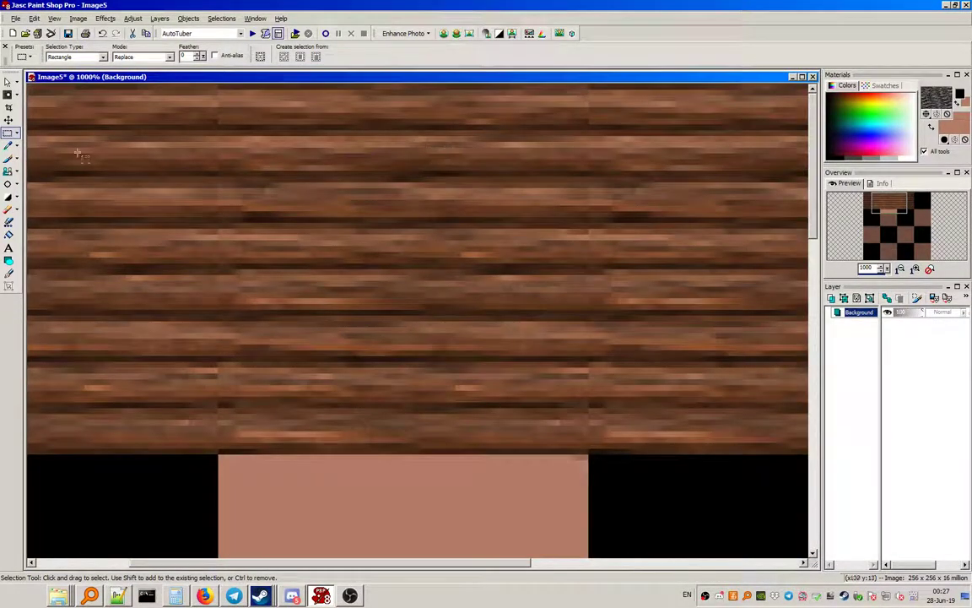
{"action": "left_click", "coordinate": [19, 186]}
{"action": "left_click", "coordinate": [49, 210]}
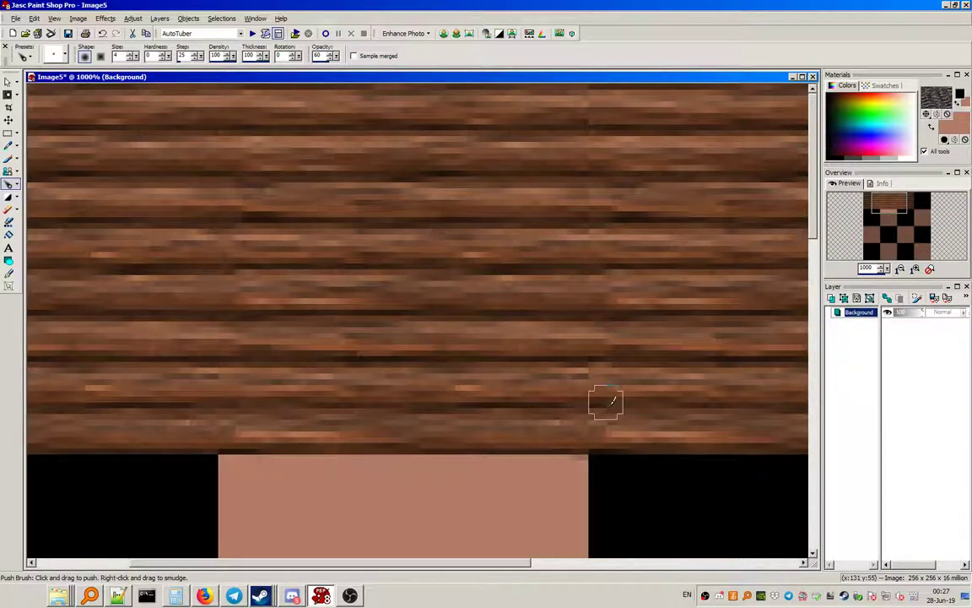
{"action": "left_click_drag", "start_coordinate": [603, 357], "coordinate": [579, 358]}
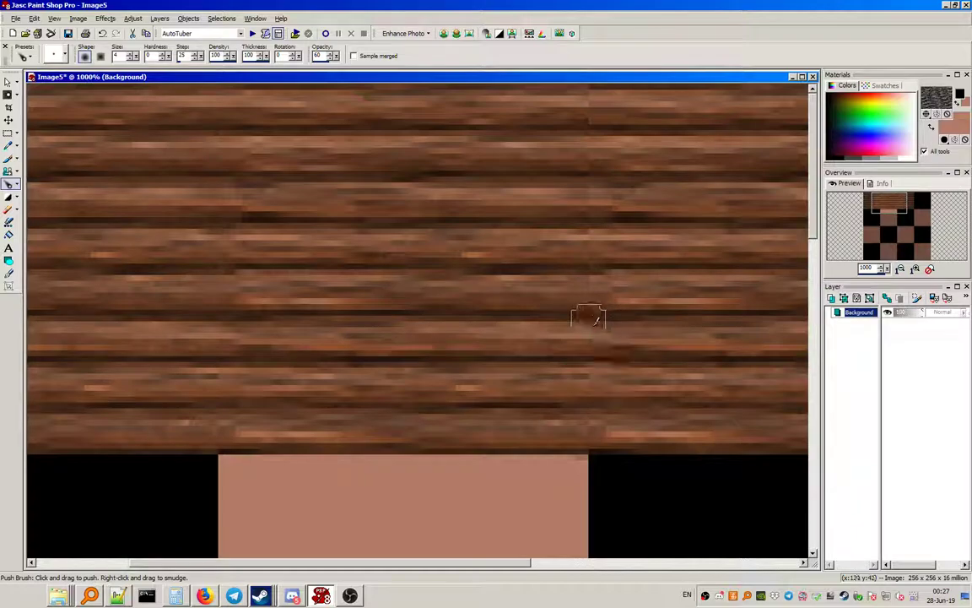
{"action": "mouse_move", "coordinate": [599, 297]}
{"action": "left_mouse_down"}
{"action": "mouse_move", "coordinate": [577, 268]}
{"action": "mouse_move", "coordinate": [594, 235]}
{"action": "left_mouse_up"}
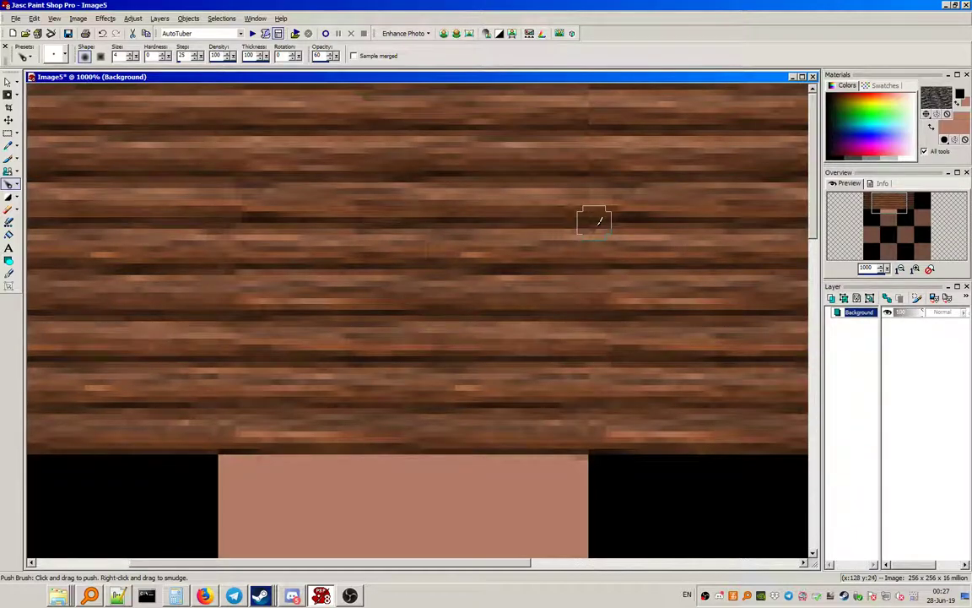
{"action": "mouse_move", "coordinate": [582, 192]}
{"action": "left_mouse_down"}
{"action": "mouse_move", "coordinate": [609, 156]}
{"action": "mouse_move", "coordinate": [594, 157]}
{"action": "mouse_move", "coordinate": [614, 120]}
{"action": "mouse_move", "coordinate": [588, 118]}
{"action": "left_mouse_up"}
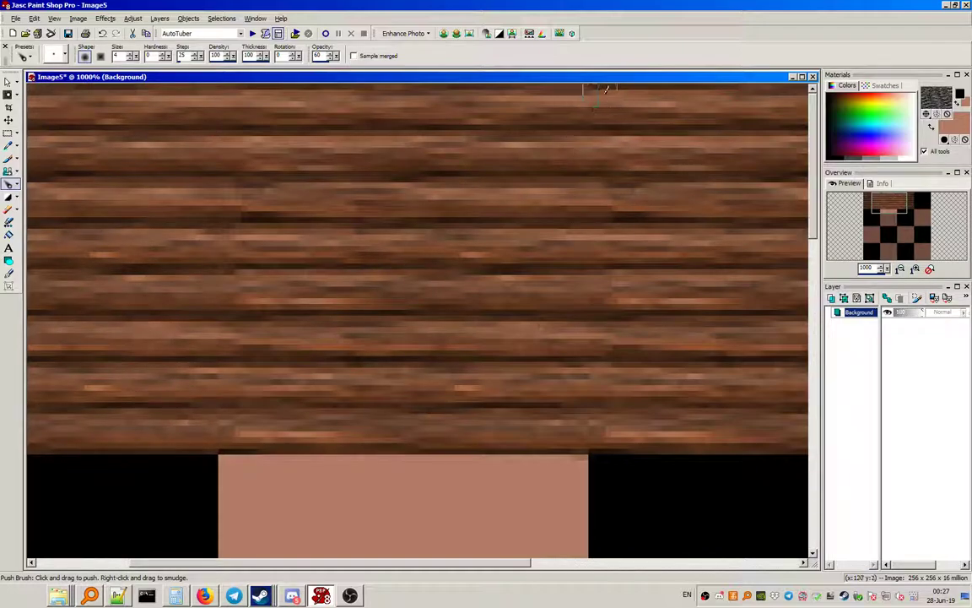
{"action": "scroll", "coordinate": [549, 113], "scroll_direction": "down", "scroll_amount": 2}
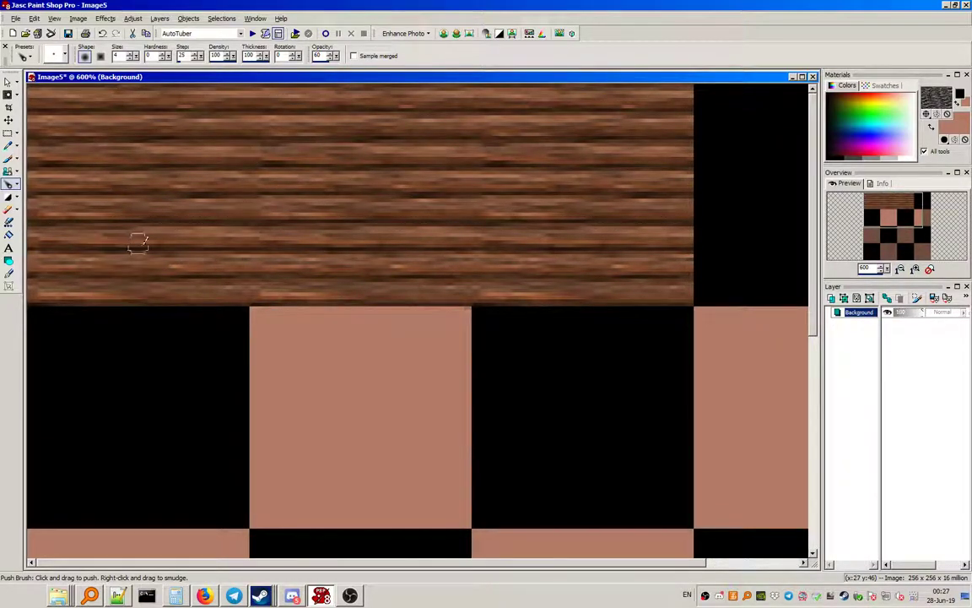
{"action": "left_click_drag", "start_coordinate": [242, 241], "coordinate": [239, 222]}
Step: Show the grid, copy the retouched middle log tile over both neighbouring log tiles and remove the selection
{"action": "left_click", "coordinate": [8, 132]}
{"action": "left_click", "coordinate": [54, 17]}
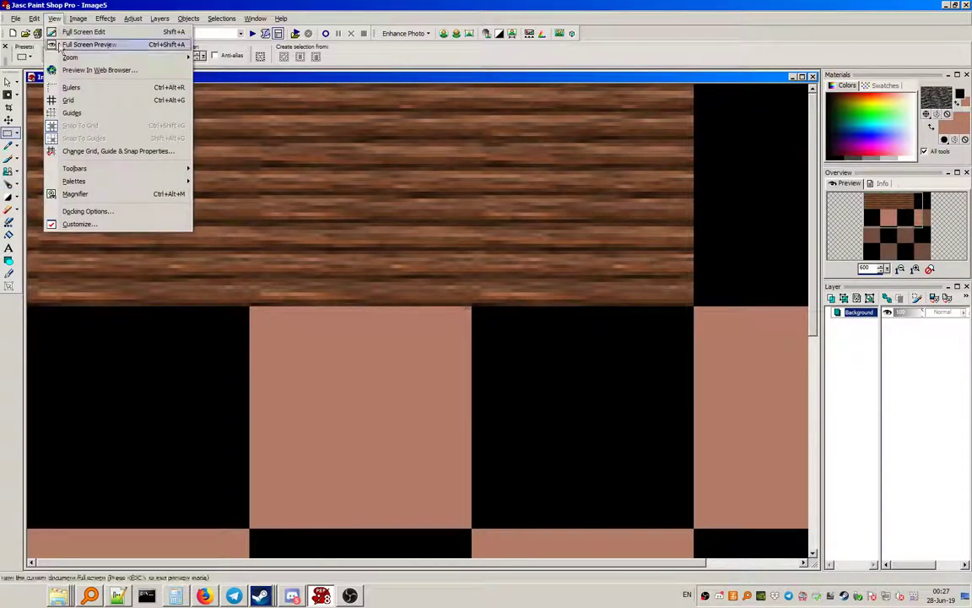
{"action": "left_click", "coordinate": [68, 99]}
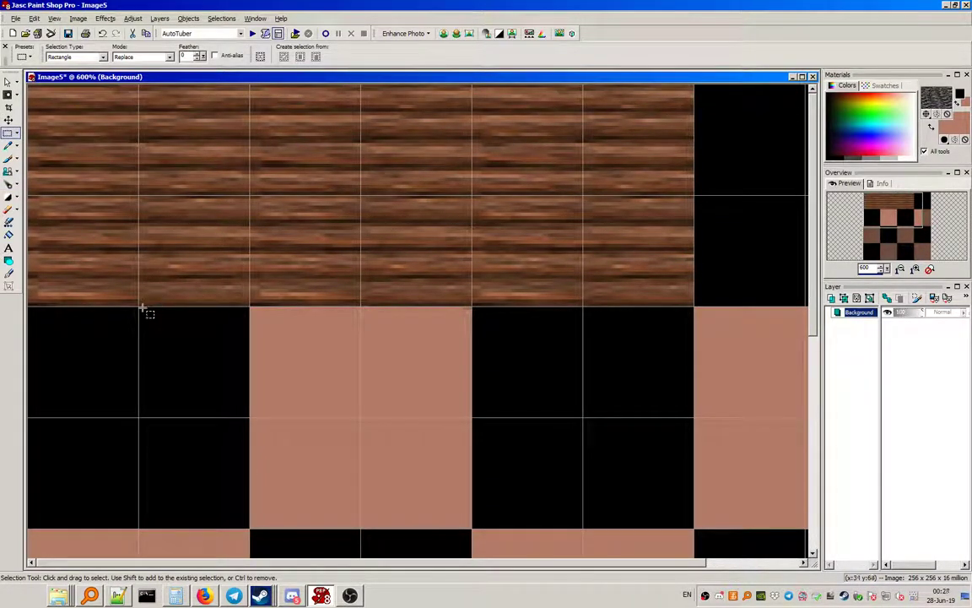
{"action": "scroll", "coordinate": [142, 309], "scroll_direction": "down", "scroll_amount": 2}
{"action": "scroll", "coordinate": [190, 174], "scroll_direction": "up", "scroll_amount": 1}
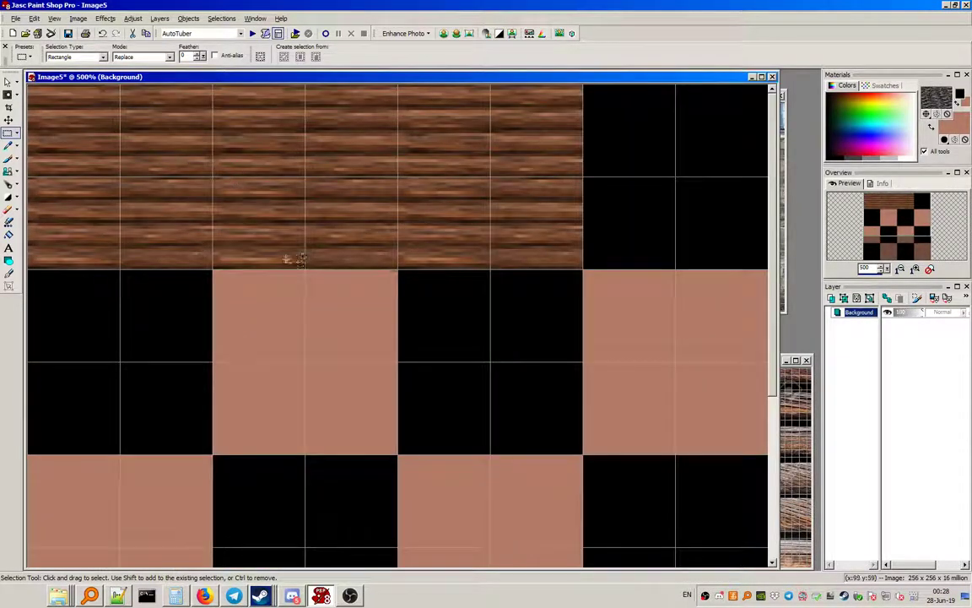
{"action": "left_click_drag", "start_coordinate": [224, 270], "coordinate": [392, 80]}
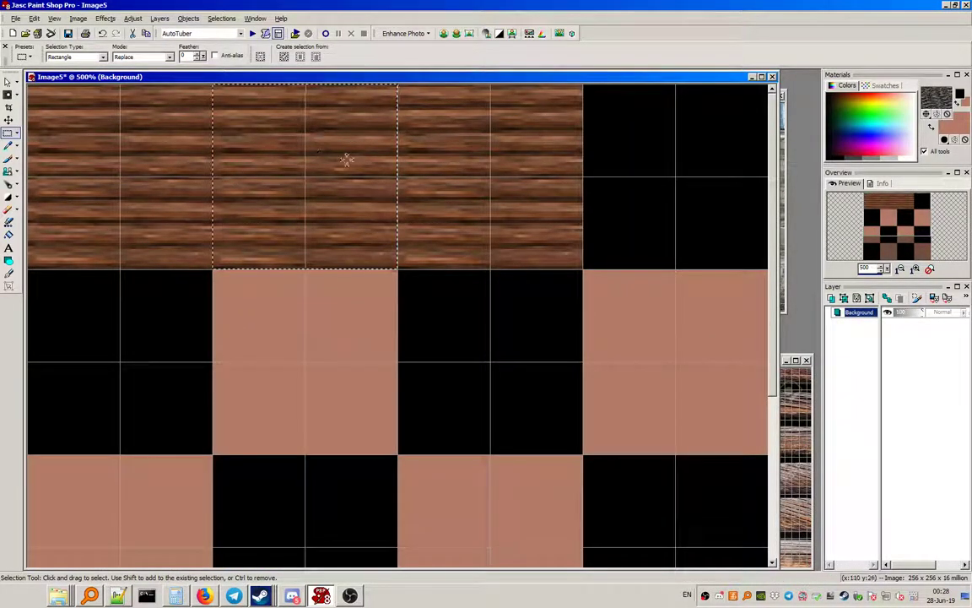
{"action": "key", "text": "ctrl"}
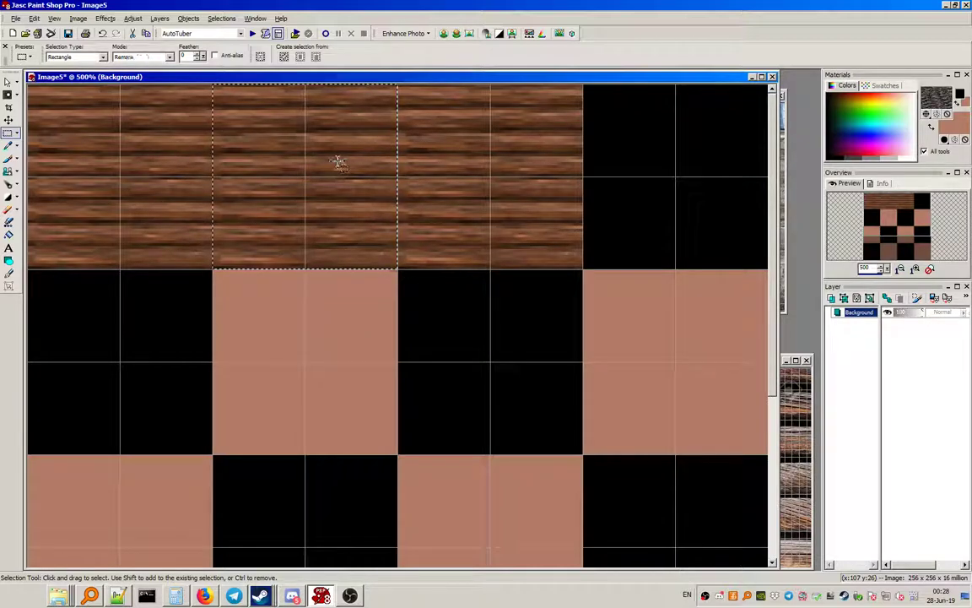
{"action": "key", "text": "ctrl+c"}
{"action": "key", "text": "ctrl+e"}
{"action": "left_click", "coordinate": [495, 177]}
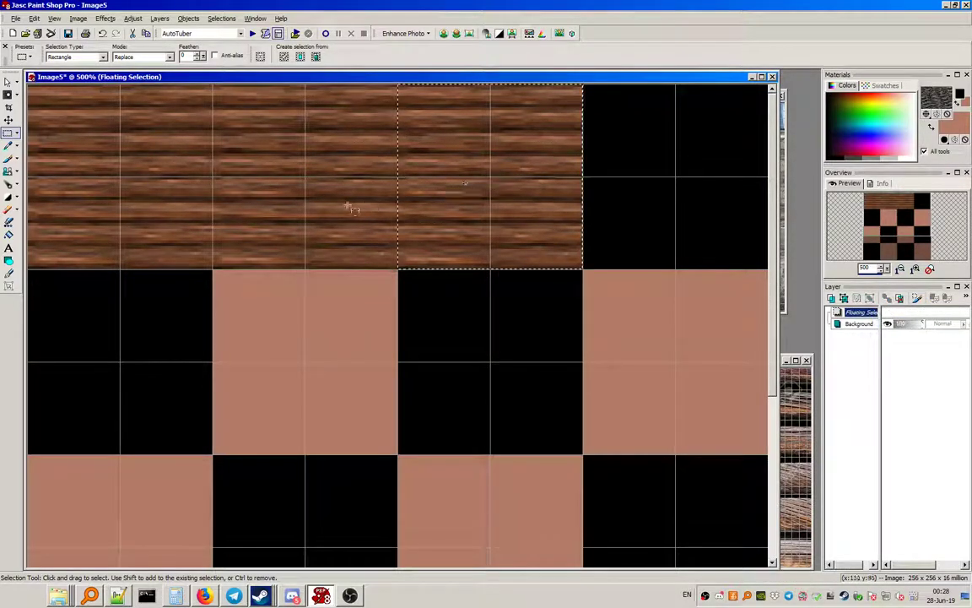
{"action": "left_click_drag", "start_coordinate": [485, 189], "coordinate": [115, 189]}
{"action": "left_click", "coordinate": [218, 19]}
{"action": "left_click", "coordinate": [238, 43]}
Step: Hide the grid, check the repeated log tiles for visible seams and touch them up with the Push brush
{"action": "left_click", "coordinate": [54, 17]}
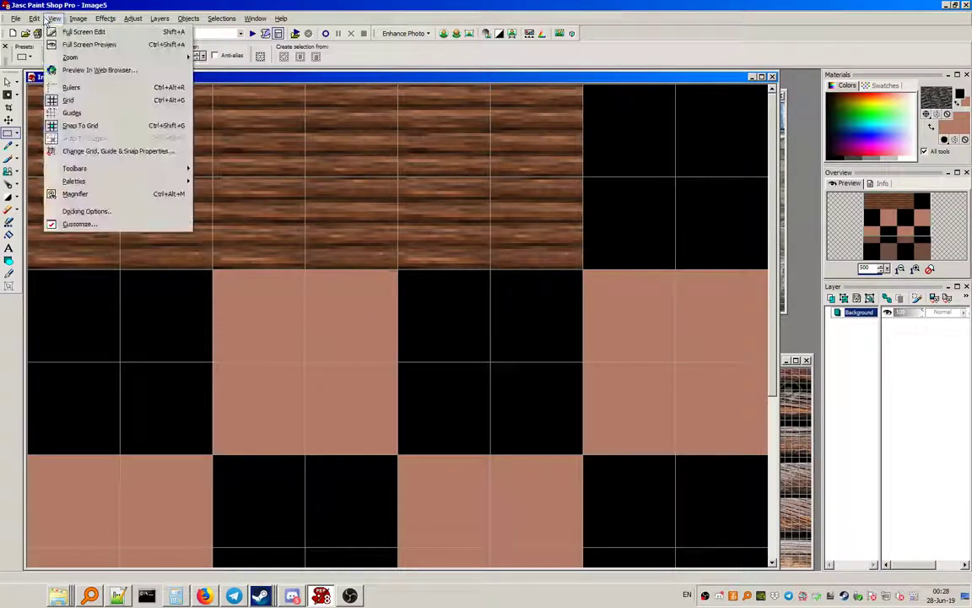
{"action": "left_click", "coordinate": [68, 91]}
{"action": "scroll", "coordinate": [301, 130], "scroll_direction": "up", "scroll_amount": 1}
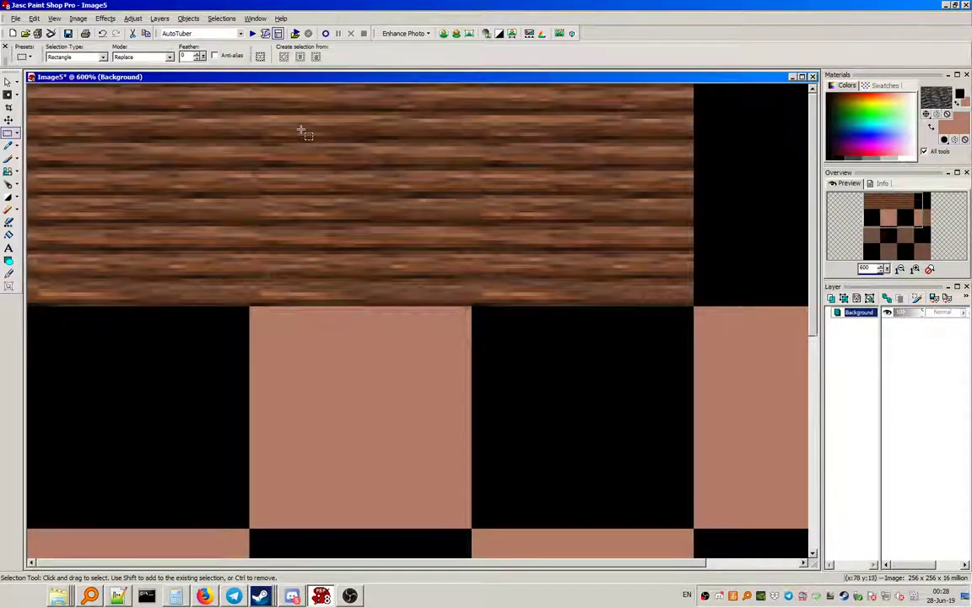
{"action": "scroll", "coordinate": [301, 130], "scroll_direction": "up", "scroll_amount": 1}
{"action": "scroll", "coordinate": [304, 132], "scroll_direction": "down", "scroll_amount": 2}
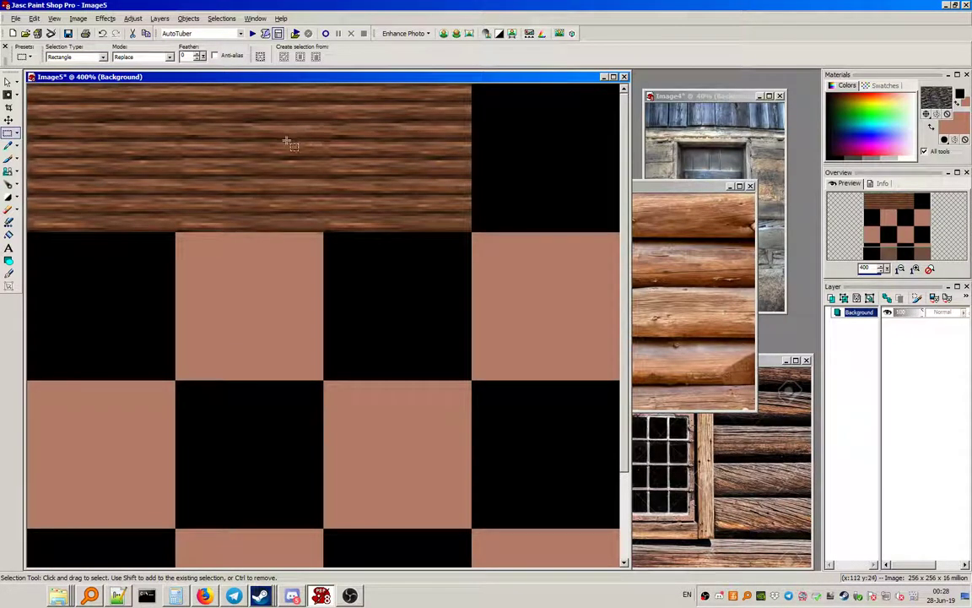
{"action": "scroll", "coordinate": [288, 141], "scroll_direction": "up", "scroll_amount": 1}
{"action": "scroll", "coordinate": [296, 150], "scroll_direction": "down", "scroll_amount": 2}
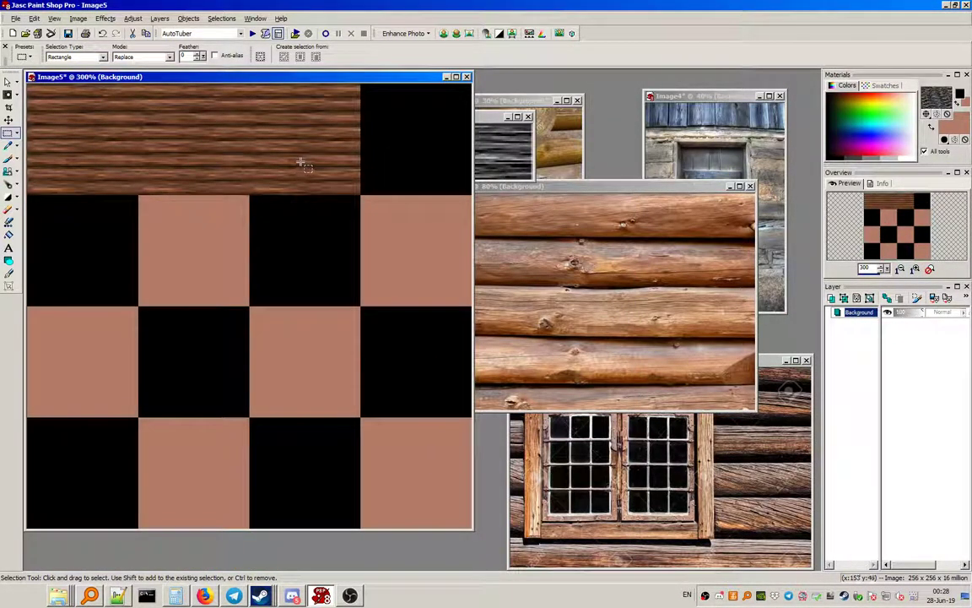
{"action": "scroll", "coordinate": [269, 150], "scroll_direction": "up", "scroll_amount": 4}
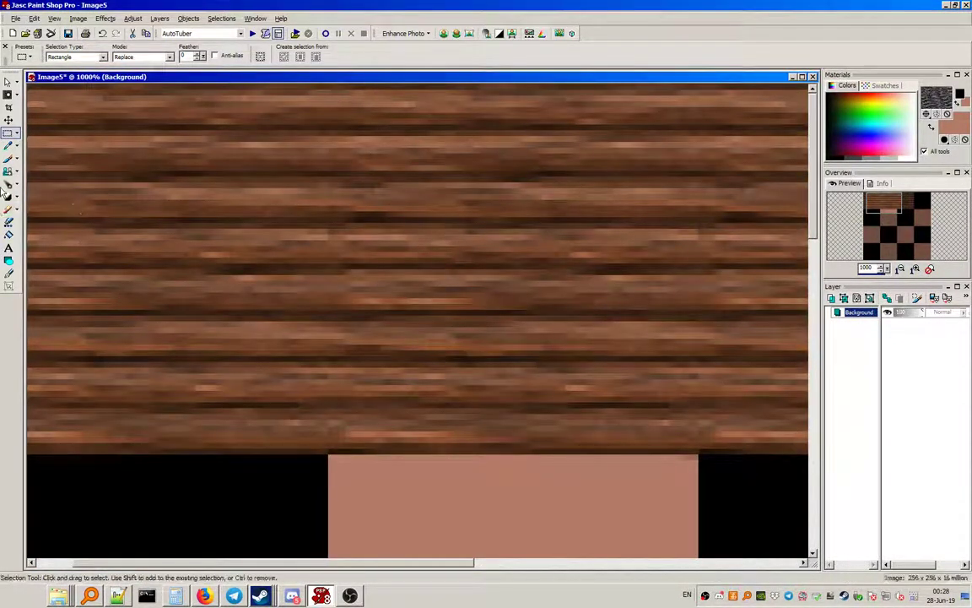
{"action": "left_click", "coordinate": [7, 185]}
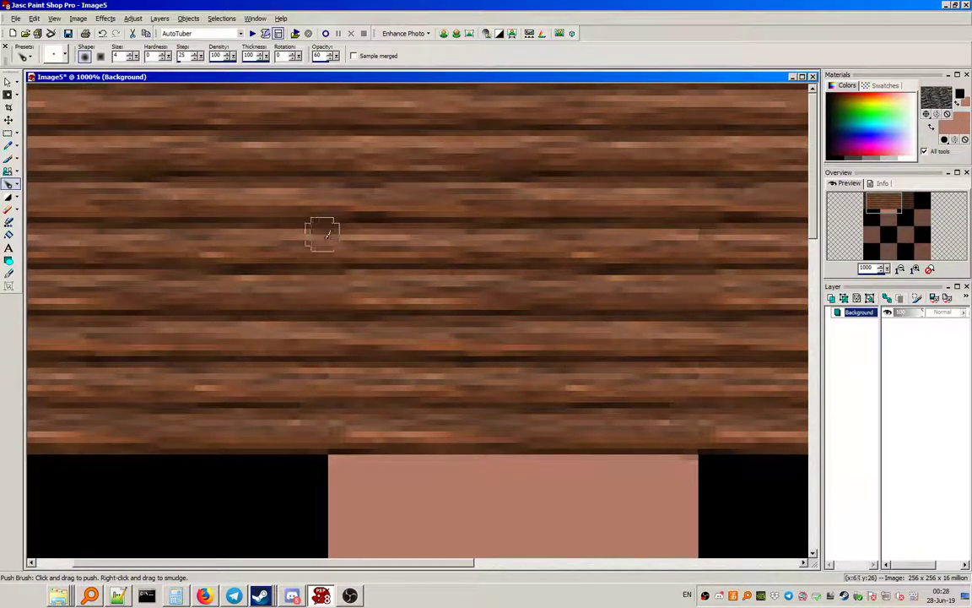
{"action": "scroll", "coordinate": [366, 309], "scroll_direction": "down", "scroll_amount": 2}
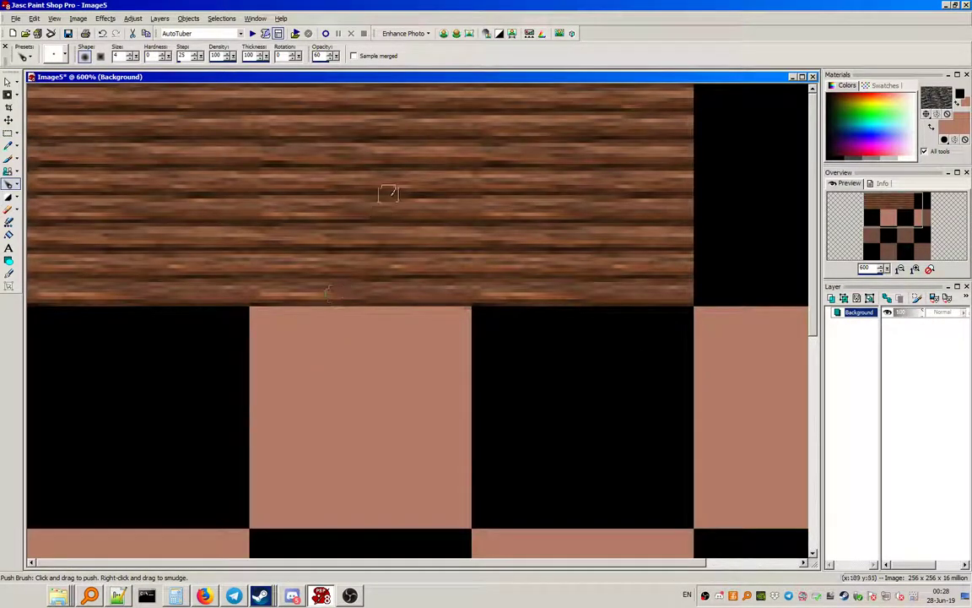
{"action": "scroll", "coordinate": [384, 204], "scroll_direction": "up", "scroll_amount": 1}
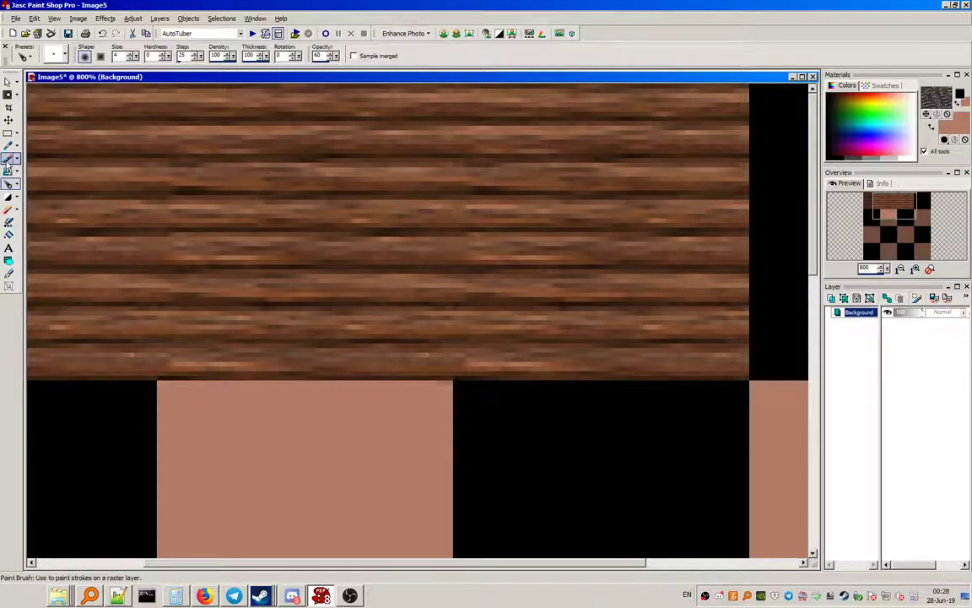
Step: Show the grid and replace the first and third log tiles with copies of the middle tile, leaving nothing selected
{"action": "left_click", "coordinate": [8, 133]}
{"action": "left_click", "coordinate": [54, 18]}
{"action": "left_click", "coordinate": [64, 96]}
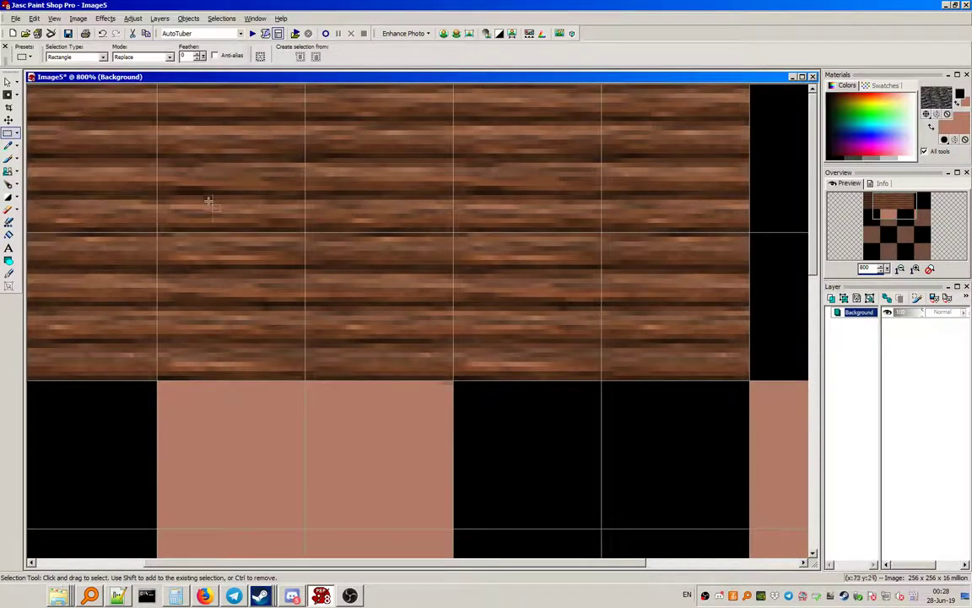
{"action": "scroll", "coordinate": [201, 198], "scroll_direction": "down", "scroll_amount": 2}
{"action": "scroll", "coordinate": [310, 124], "scroll_direction": "down", "scroll_amount": 2}
{"action": "left_click_drag", "start_coordinate": [84, 88], "coordinate": [193, 194]}
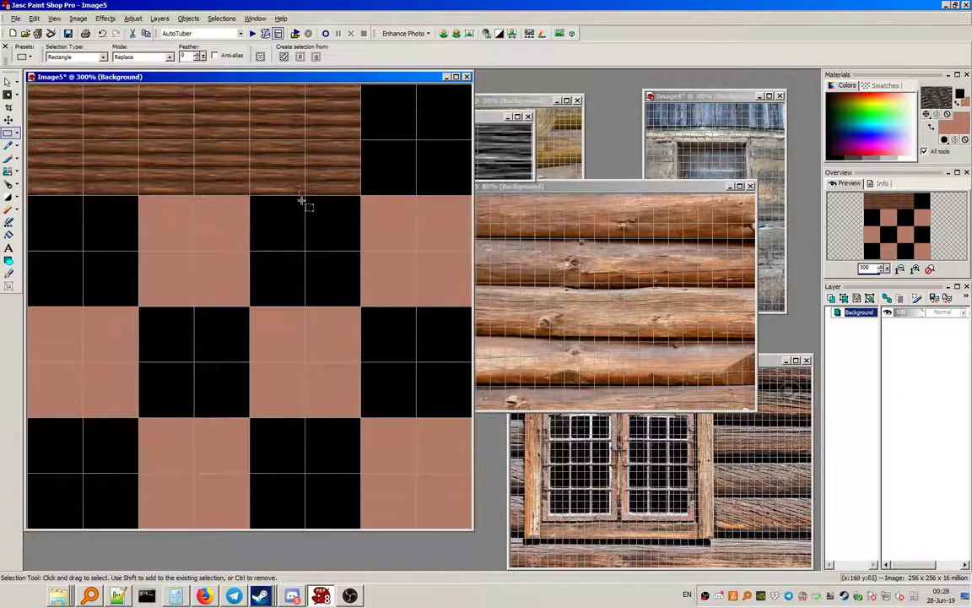
{"action": "left_click_drag", "start_coordinate": [142, 139], "coordinate": [87, 140]}
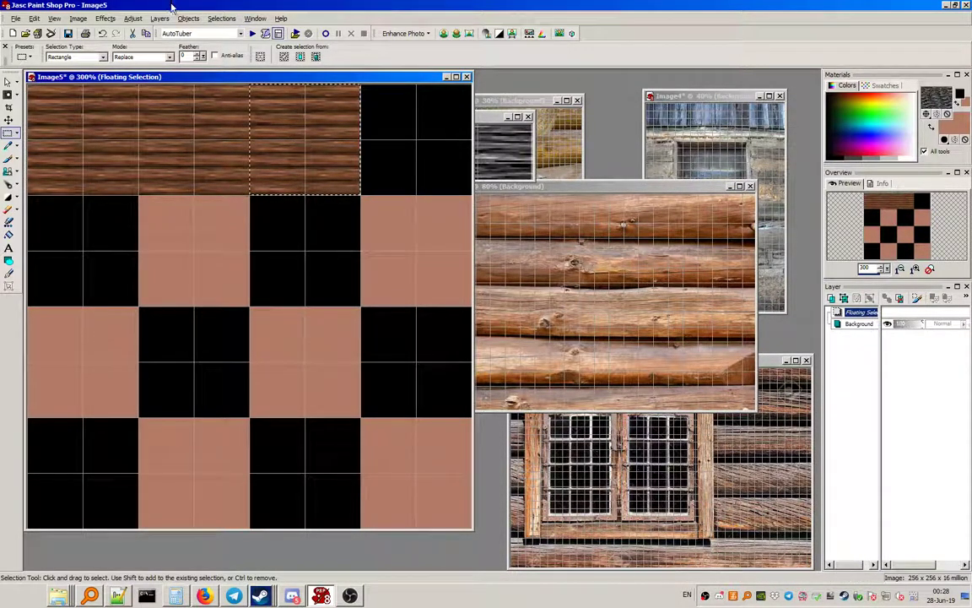
{"action": "left_click", "coordinate": [221, 18]}
{"action": "left_click", "coordinate": [233, 45]}
Step: Hide the grid and examine the repeated log row within the whole texture
{"action": "left_click", "coordinate": [53, 18]}
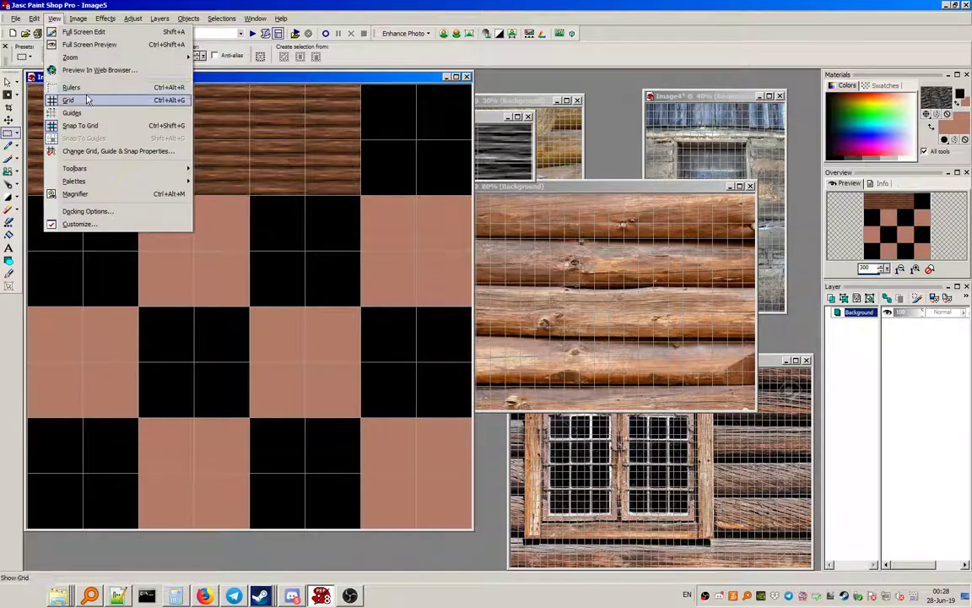
{"action": "left_click", "coordinate": [68, 98]}
{"action": "scroll", "coordinate": [173, 123], "scroll_direction": "up", "scroll_amount": 2}
{"action": "scroll", "coordinate": [173, 122], "scroll_direction": "down", "scroll_amount": 4}
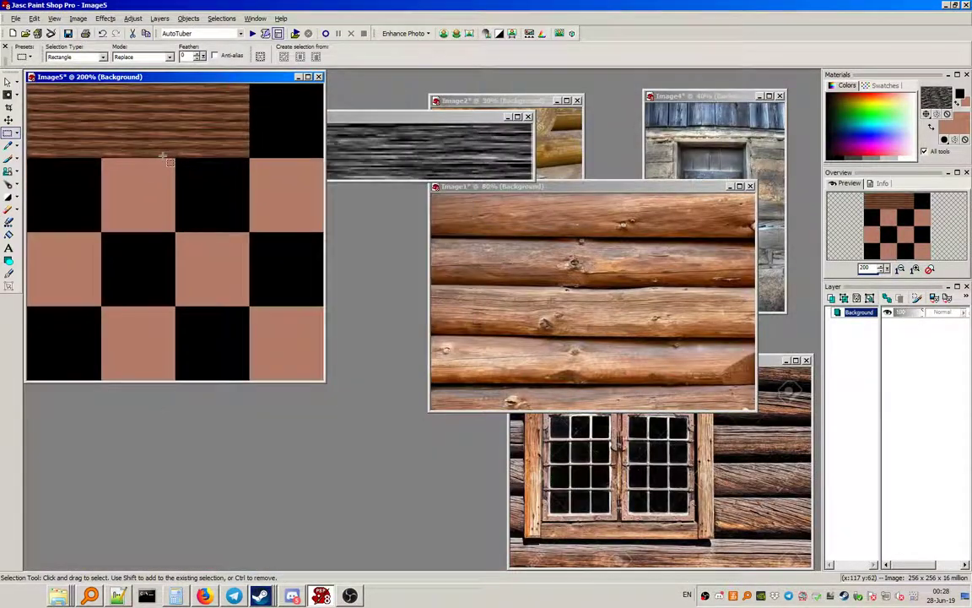
{"action": "scroll", "coordinate": [210, 154], "scroll_direction": "up", "scroll_amount": 1}
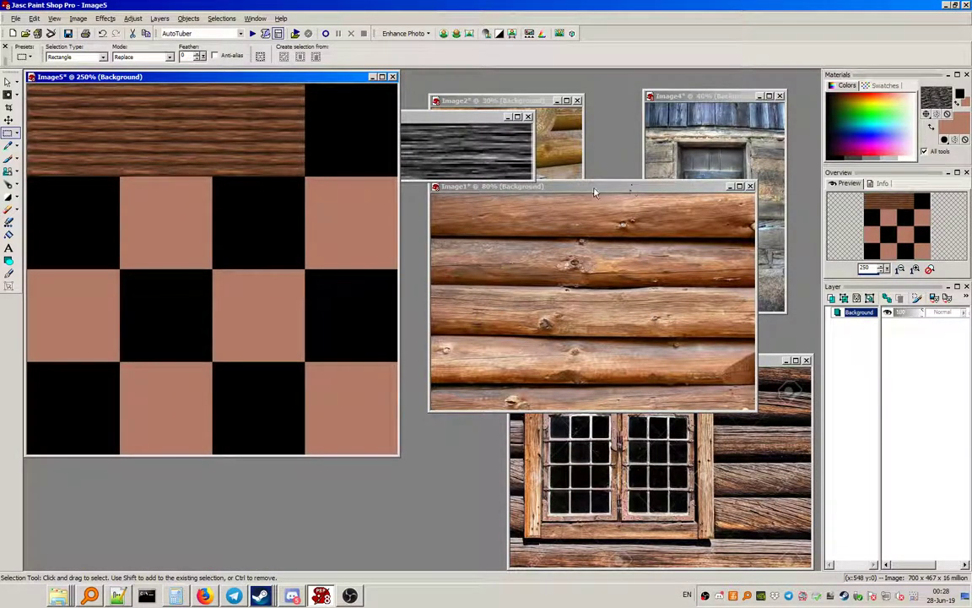
Step: Rearrange the log wall and log-end reference photos so the log-end photo is fully in view beside the texture
{"action": "left_click_drag", "start_coordinate": [594, 192], "coordinate": [648, 358]}
{"action": "left_click_drag", "start_coordinate": [473, 99], "coordinate": [585, 138]}
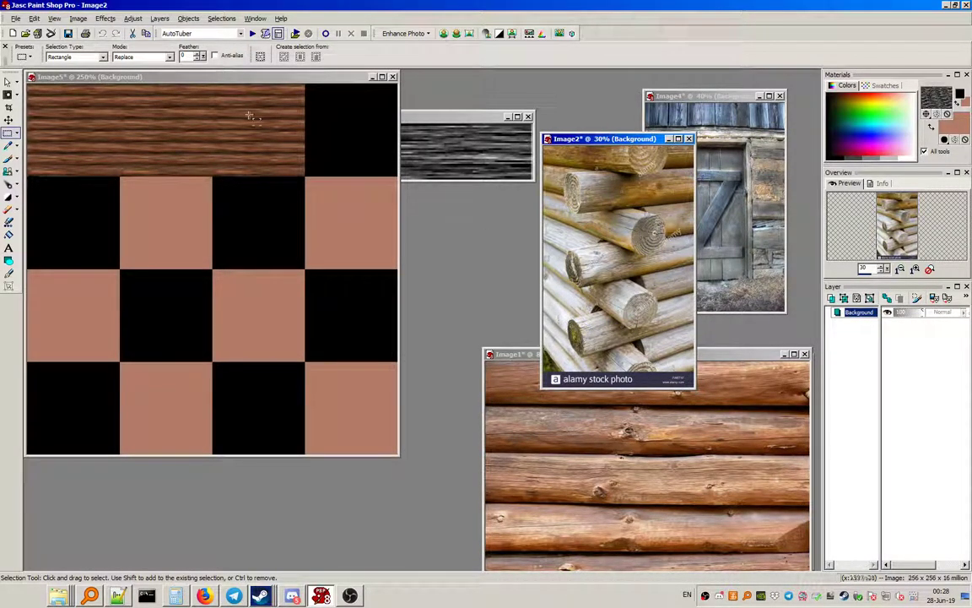
{"action": "left_click", "coordinate": [169, 86]}
{"action": "left_click_drag", "start_coordinate": [196, 105], "coordinate": [168, 85]}
Step: Show the grid over the log row of the texture and set its spacing to 4 pixels
{"action": "scroll", "coordinate": [185, 91], "scroll_direction": "up", "scroll_amount": 5}
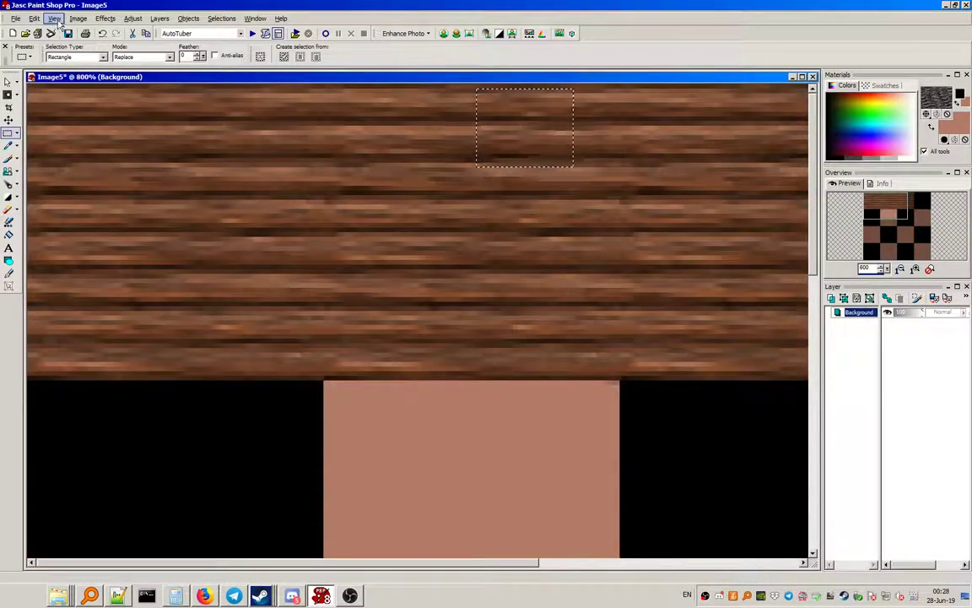
{"action": "left_click", "coordinate": [59, 19]}
{"action": "left_click", "coordinate": [72, 152]}
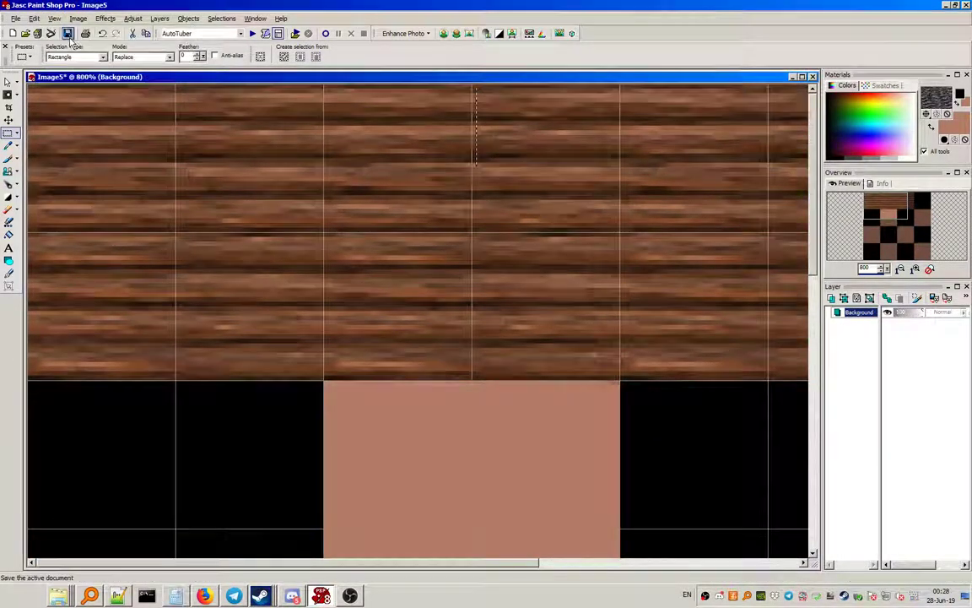
{"action": "key", "text": "KP_Add"}
{"action": "key", "text": "KP_Add"}
{"action": "left_click", "coordinate": [54, 19]}
{"action": "left_click", "coordinate": [93, 152]}
{"action": "double_click", "coordinate": [419, 337]}
{"action": "type", "text": "4"}
{"action": "left_click", "coordinate": [438, 370]}
Step: Select an anti-aliased circle about 8 pixels across in the texture's upper-left corner and add a new raster layer for it
{"action": "left_click", "coordinate": [102, 57]}
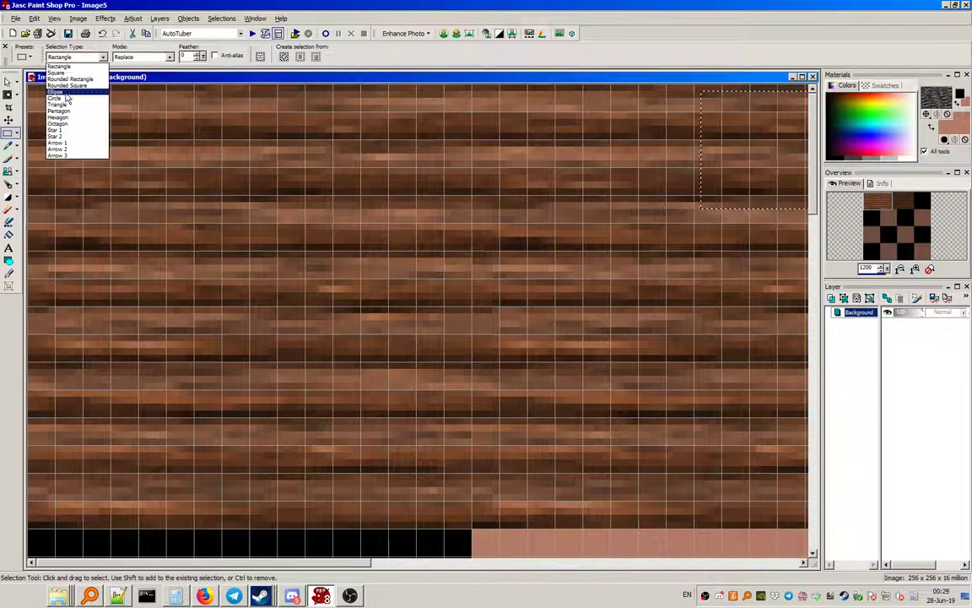
{"action": "left_click", "coordinate": [224, 58]}
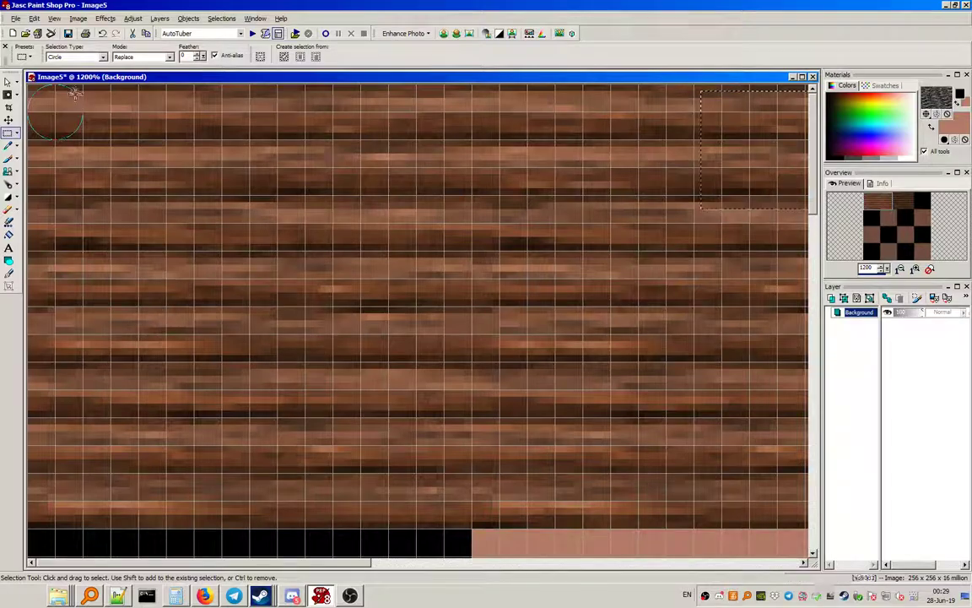
{"action": "left_click", "coordinate": [160, 17]}
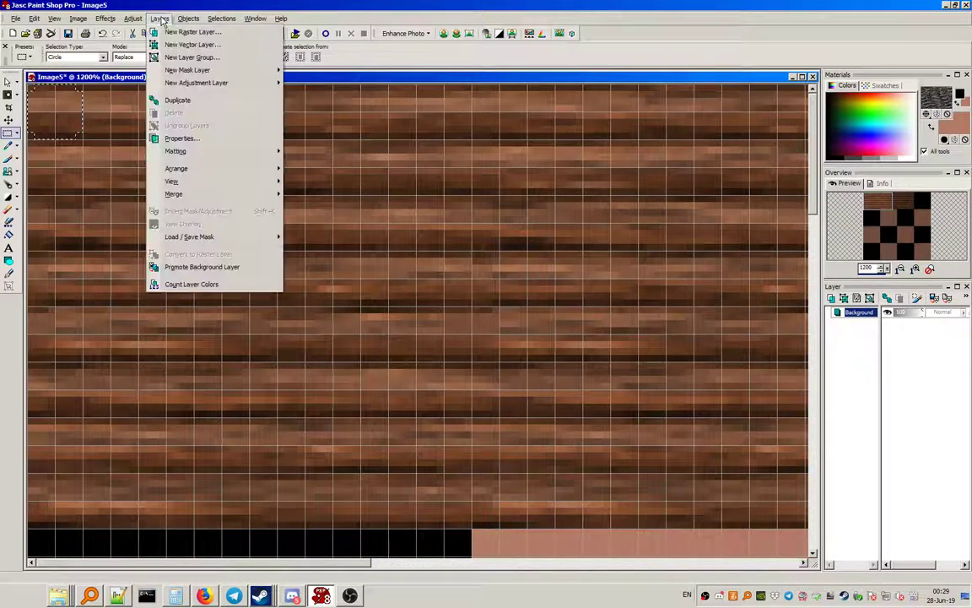
{"action": "left_click", "coordinate": [202, 31]}
{"action": "left_click", "coordinate": [440, 379]}
{"action": "left_click_drag", "start_coordinate": [55, 112], "coordinate": [81, 136]}
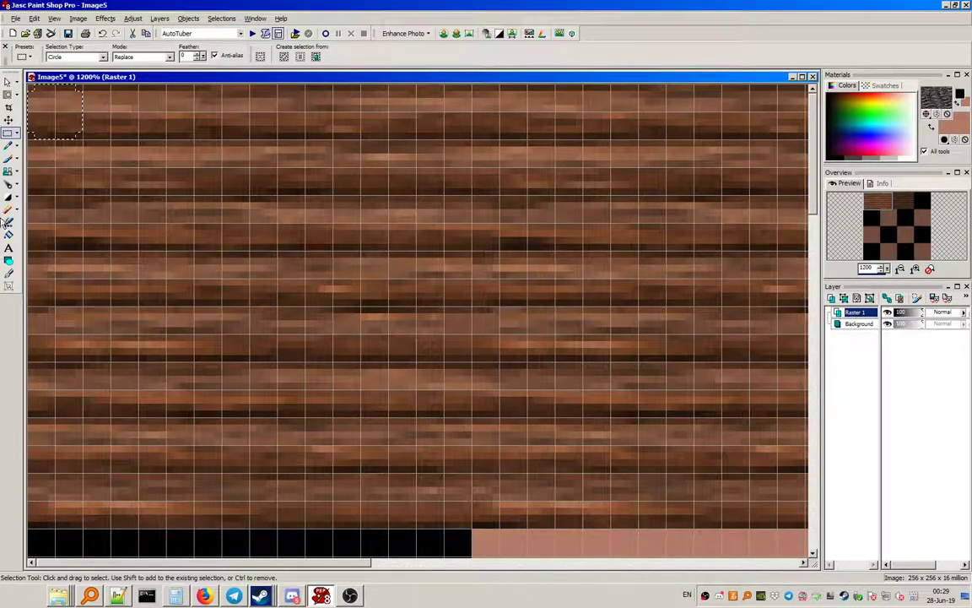
Step: Flood fill the circular selection on the new layer with a solid light tan colour
{"action": "left_click", "coordinate": [8, 234]}
{"action": "left_click", "coordinate": [928, 125]}
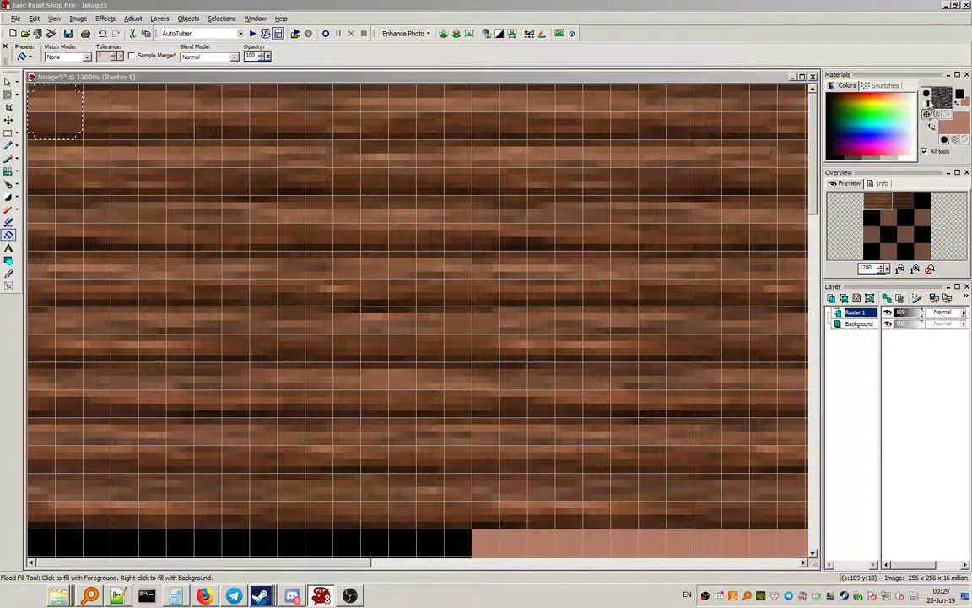
{"action": "left_click", "coordinate": [834, 91]}
{"action": "scroll", "coordinate": [512, 191], "scroll_direction": "down", "scroll_amount": 5}
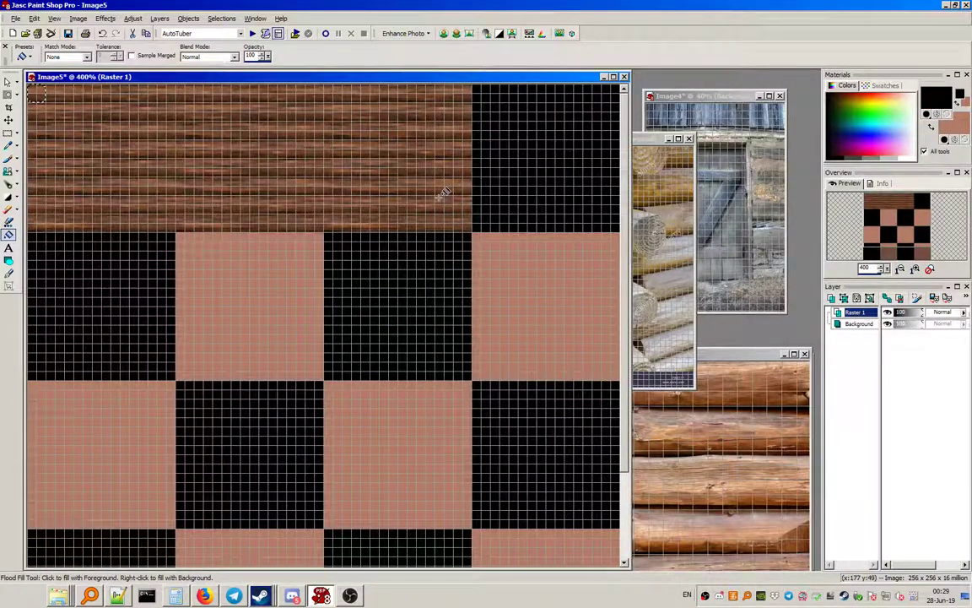
{"action": "left_click", "coordinate": [935, 100]}
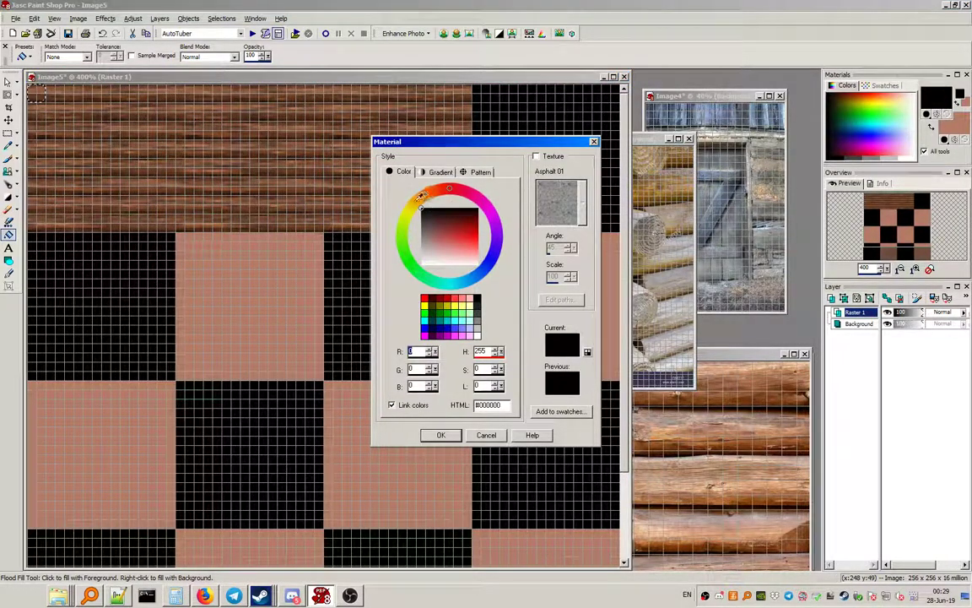
{"action": "left_click", "coordinate": [414, 205]}
{"action": "left_click", "coordinate": [448, 237]}
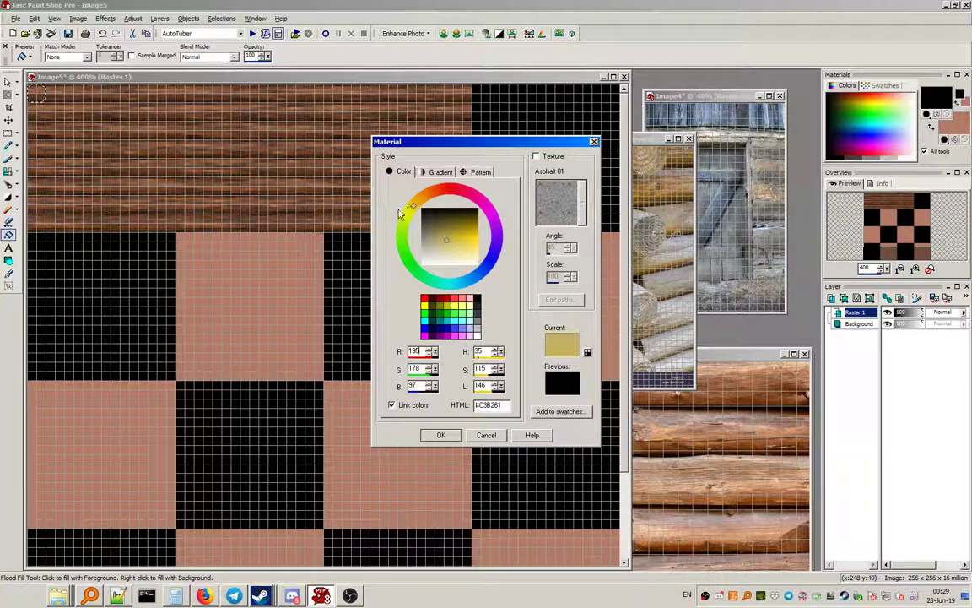
{"action": "mouse_move", "coordinate": [419, 196]}
{"action": "left_mouse_down"}
{"action": "mouse_move", "coordinate": [428, 196]}
{"action": "mouse_move", "coordinate": [448, 241]}
{"action": "left_mouse_up"}
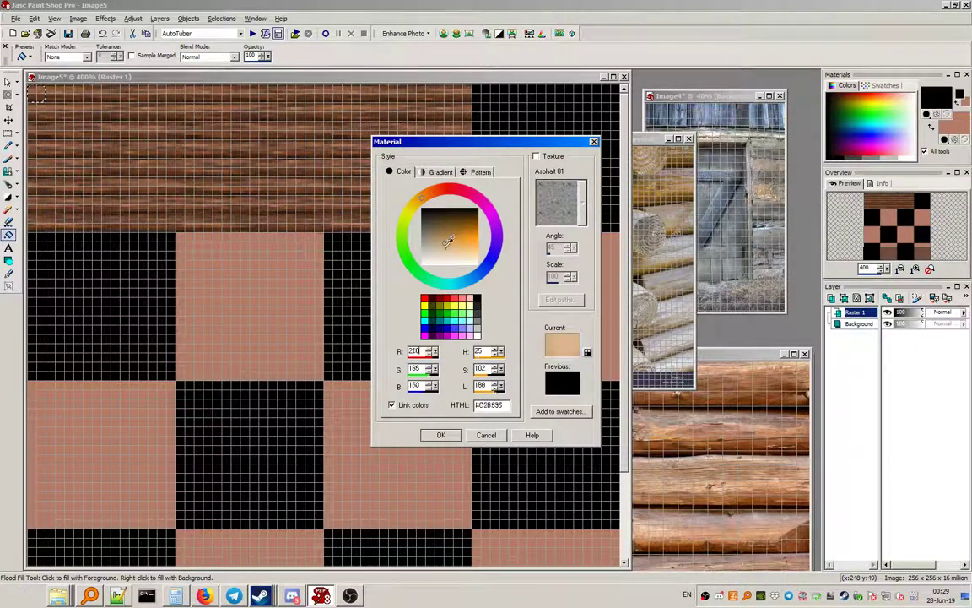
{"action": "left_click", "coordinate": [444, 434]}
{"action": "scroll", "coordinate": [84, 106], "scroll_direction": "up", "scroll_amount": 6}
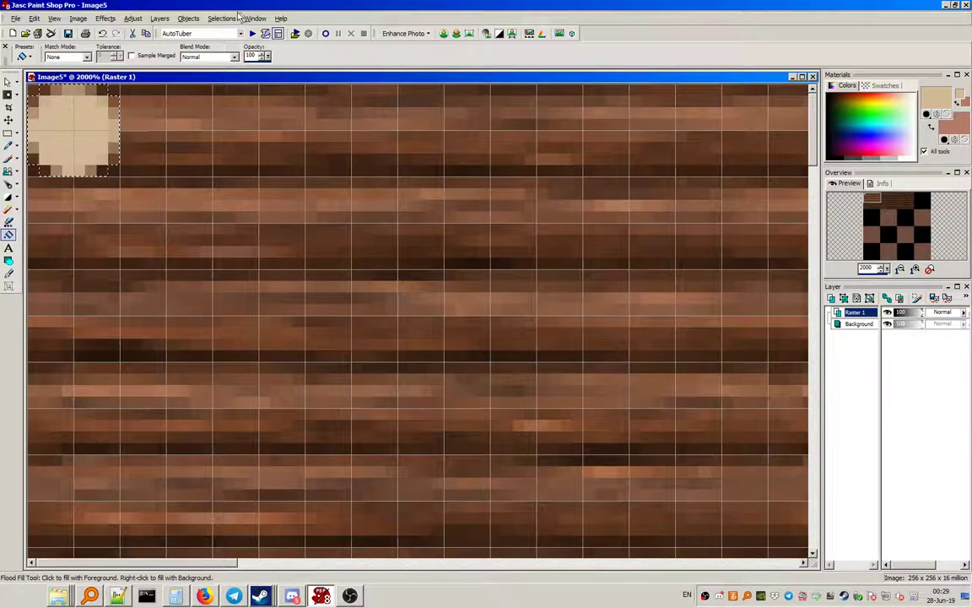
Step: Contract the circle's selection by 1 pixel and darken the selected area with brightness -50 and contrast 0
{"action": "left_click", "coordinate": [226, 19]}
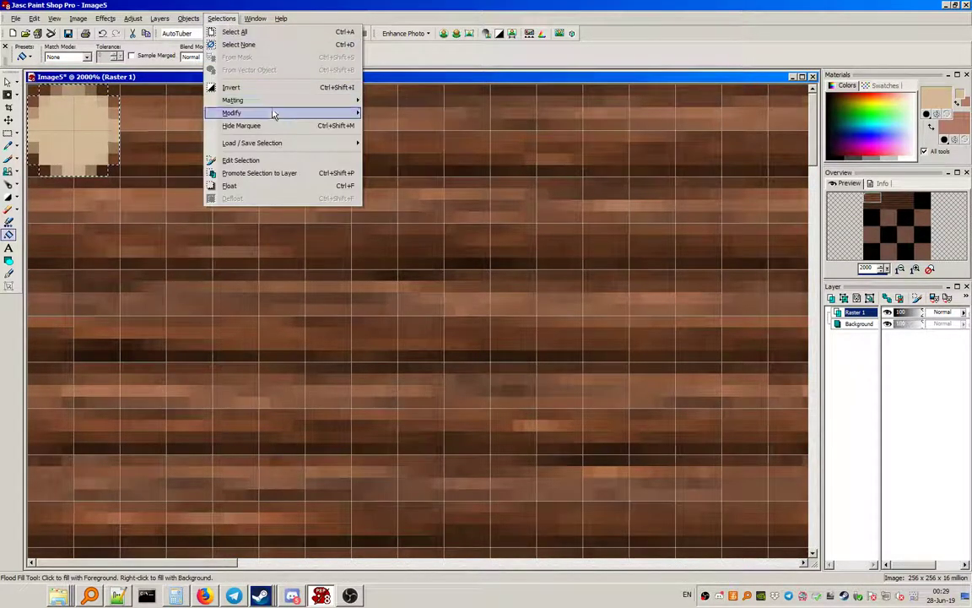
{"action": "mouse_move", "coordinate": [249, 112]}
{"action": "left_click", "coordinate": [404, 127]}
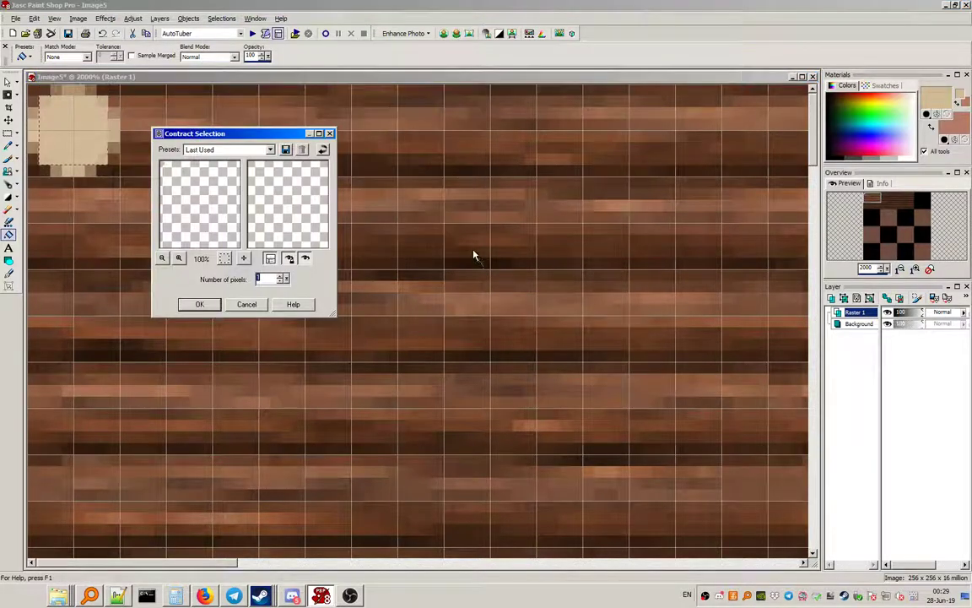
{"action": "left_click", "coordinate": [200, 304]}
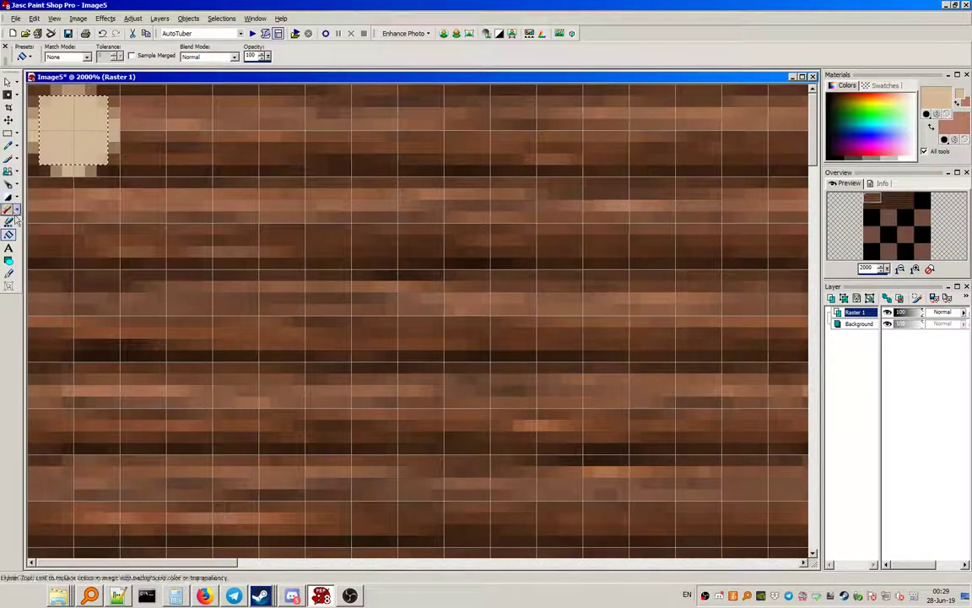
{"action": "left_click", "coordinate": [133, 19]}
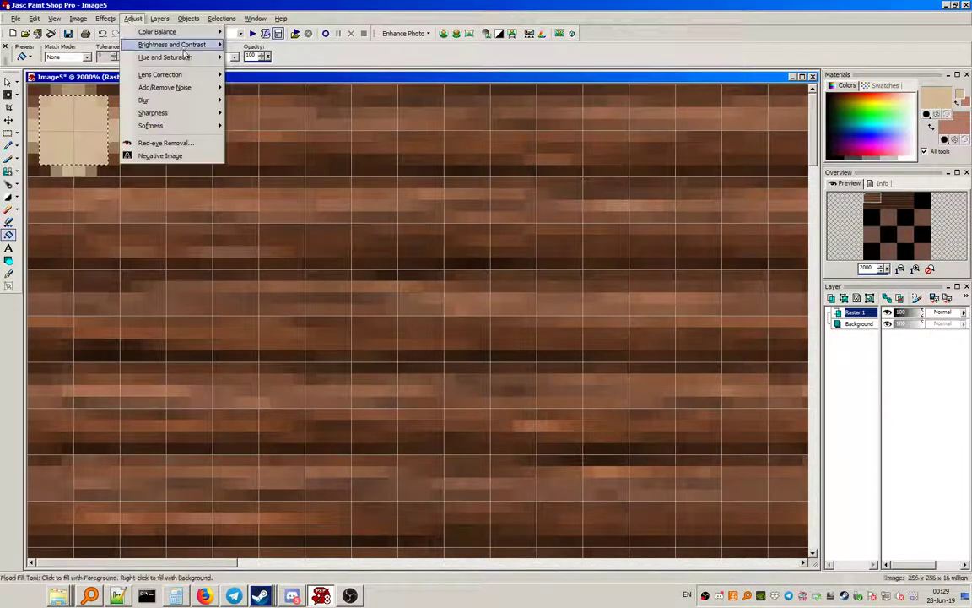
{"action": "mouse_move", "coordinate": [177, 44]}
{"action": "left_click", "coordinate": [272, 63]}
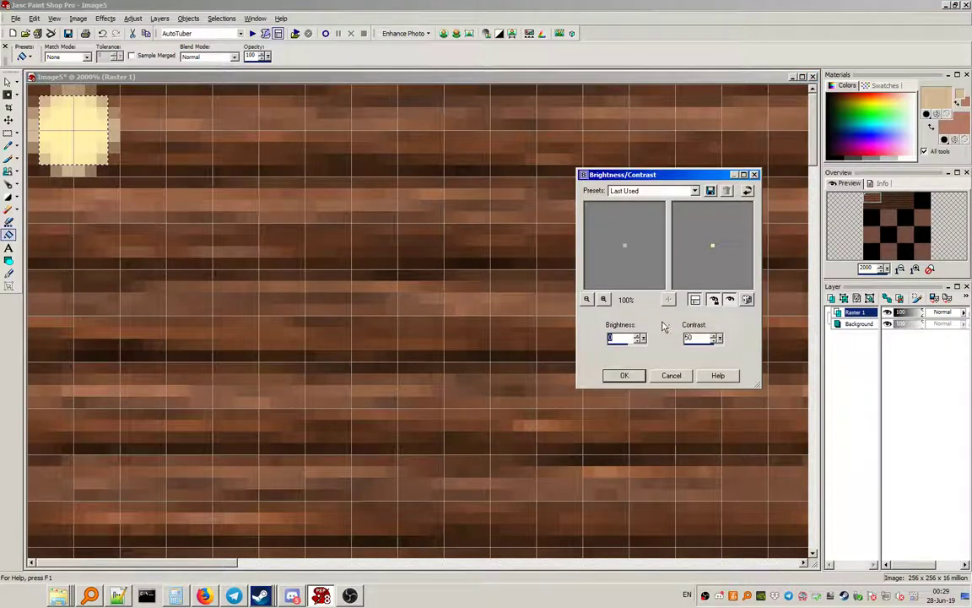
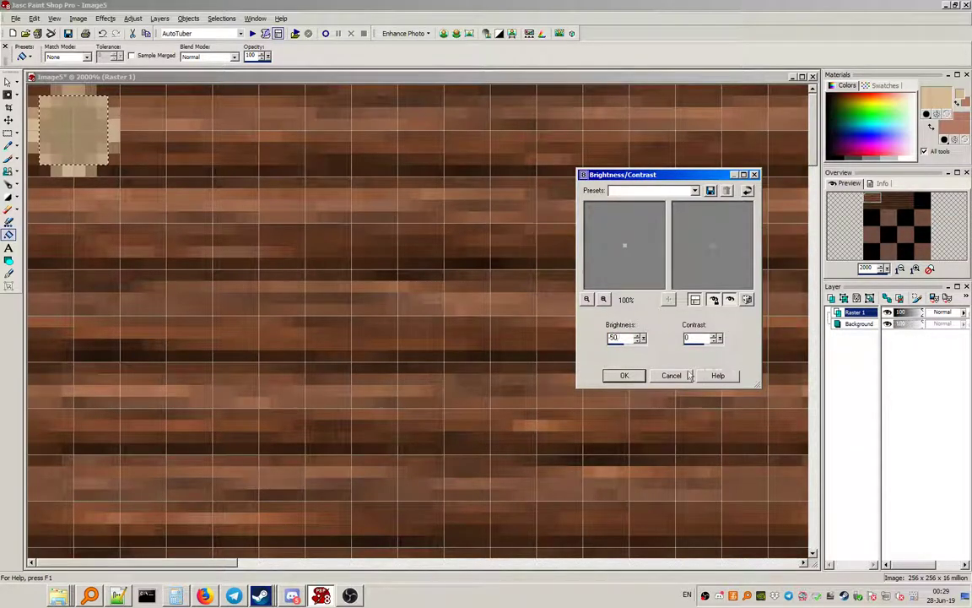
{"action": "left_click", "coordinate": [633, 375]}
Step: Contract the selection by 1 more pixel and lighten the area inside the dark ring with brightness 50 and contrast 0
{"action": "left_click", "coordinate": [221, 18]}
{"action": "mouse_move", "coordinate": [274, 117]}
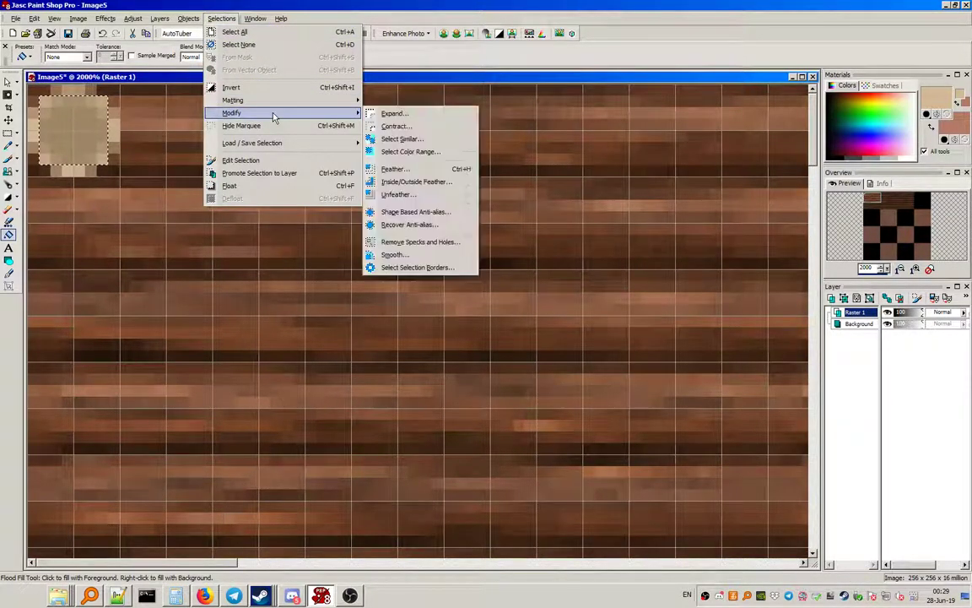
{"action": "left_click", "coordinate": [395, 127]}
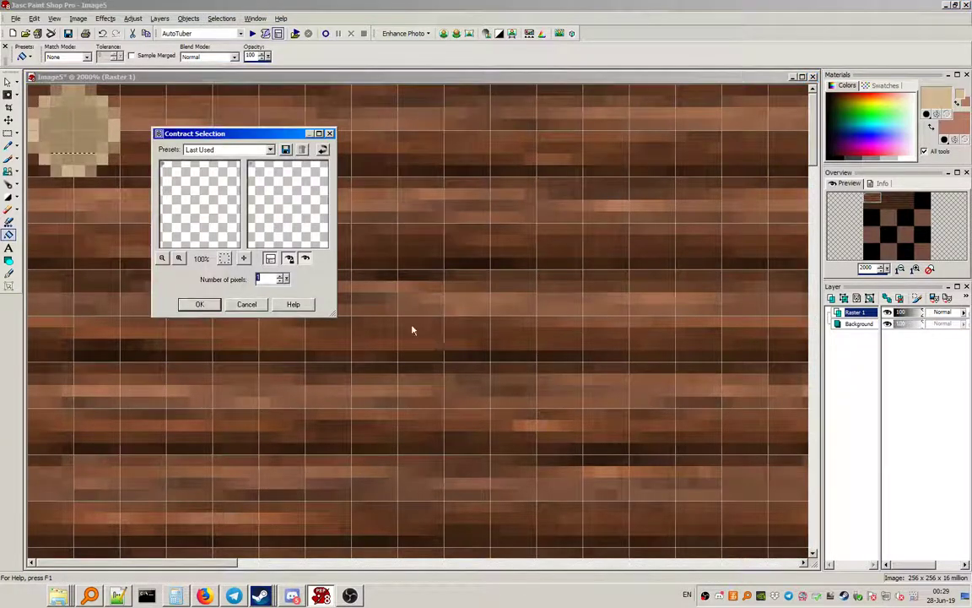
{"action": "left_click", "coordinate": [200, 305]}
{"action": "left_click", "coordinate": [133, 19]}
{"action": "mouse_move", "coordinate": [194, 44]}
{"action": "left_click", "coordinate": [264, 62]}
{"action": "type", "text": "50"}
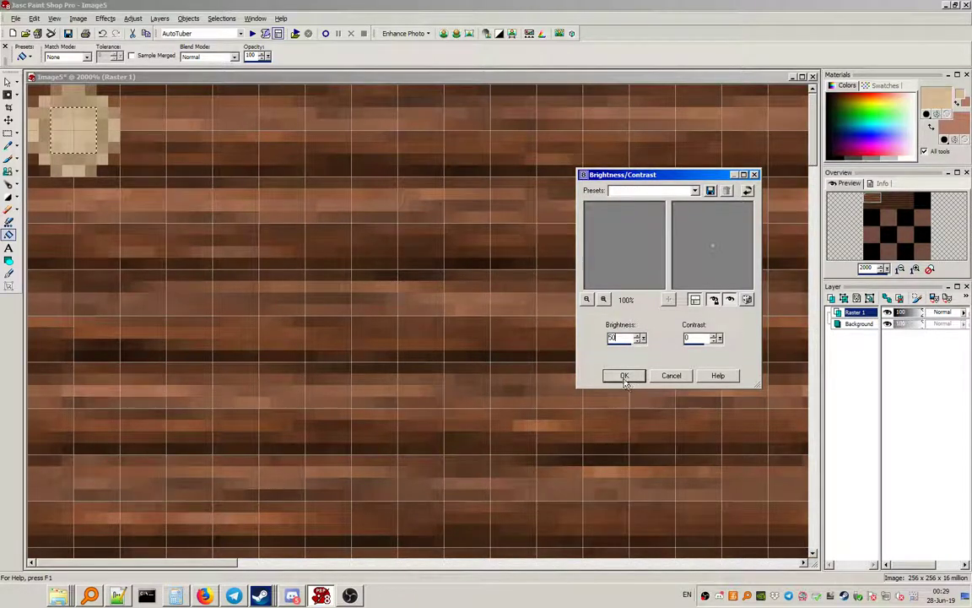
{"action": "left_click", "coordinate": [625, 377]}
Step: Contract the selection once more by 1 pixel and darken the log end's centre with brightness -50, leaving nothing selected
{"action": "left_click", "coordinate": [221, 19]}
{"action": "mouse_move", "coordinate": [279, 113]}
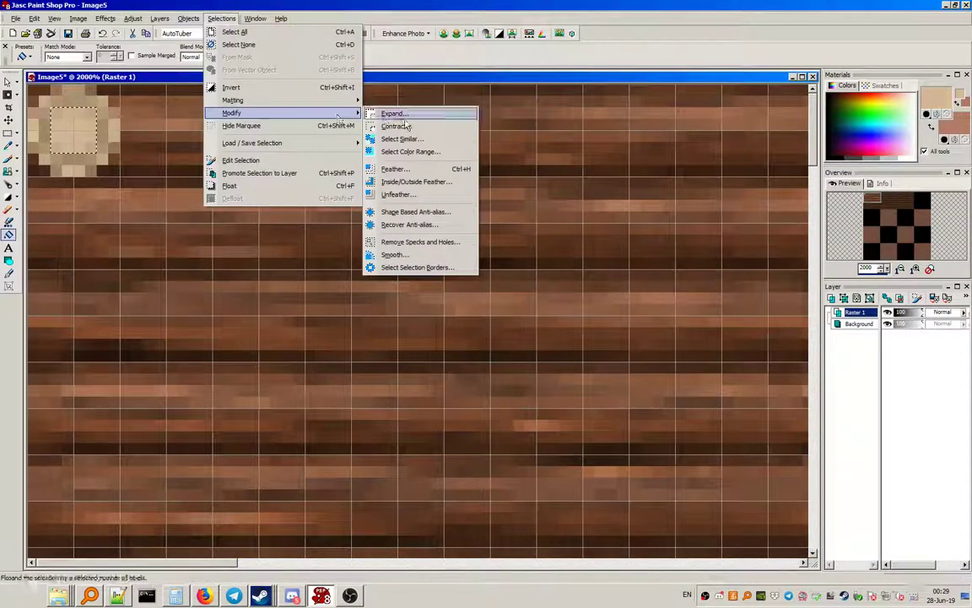
{"action": "left_click", "coordinate": [397, 126]}
{"action": "left_click", "coordinate": [201, 303]}
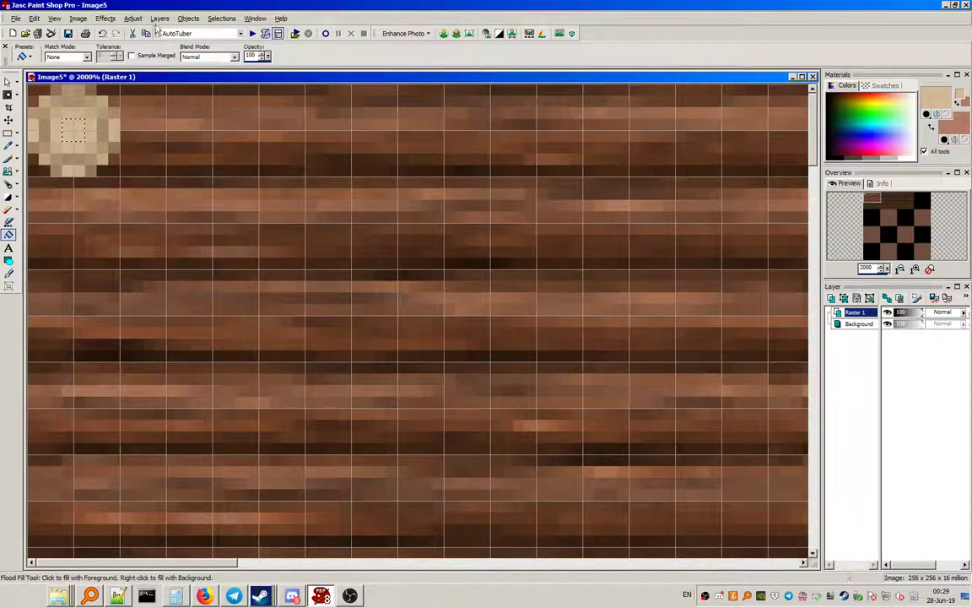
{"action": "left_click", "coordinate": [133, 18]}
{"action": "mouse_move", "coordinate": [217, 48]}
{"action": "left_click", "coordinate": [272, 62]}
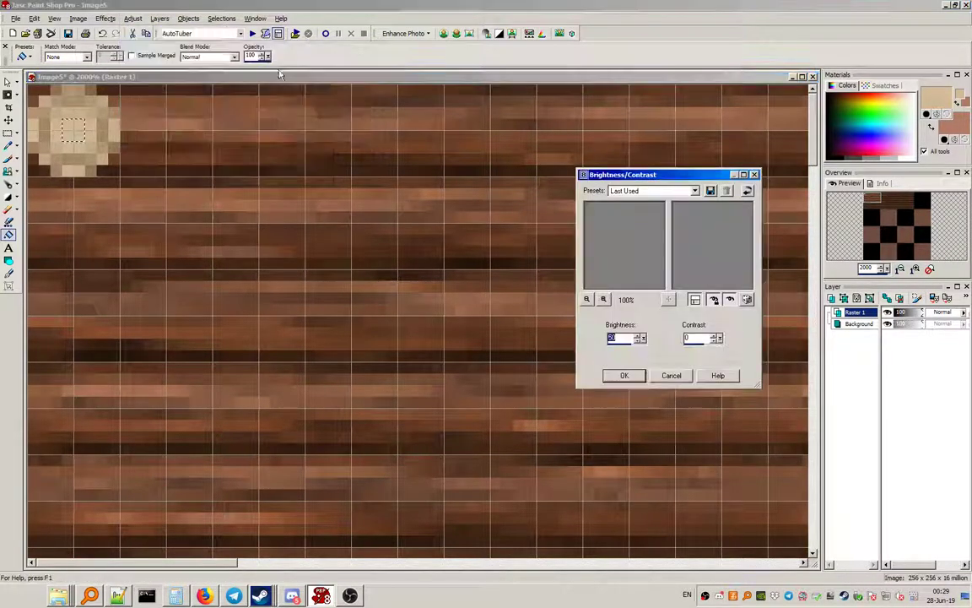
{"action": "type", "text": "-50"}
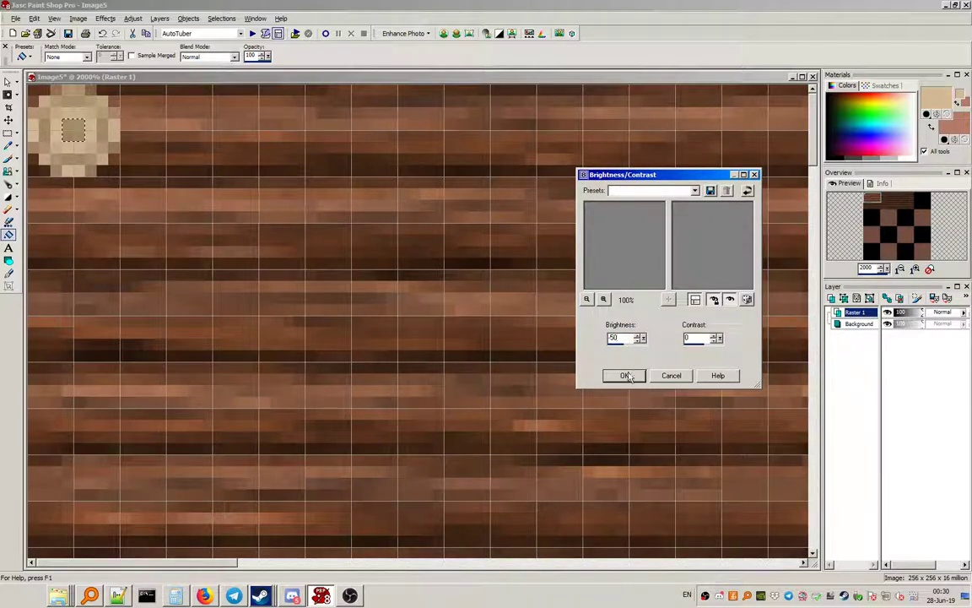
{"action": "left_click", "coordinate": [628, 375]}
{"action": "left_click", "coordinate": [222, 17]}
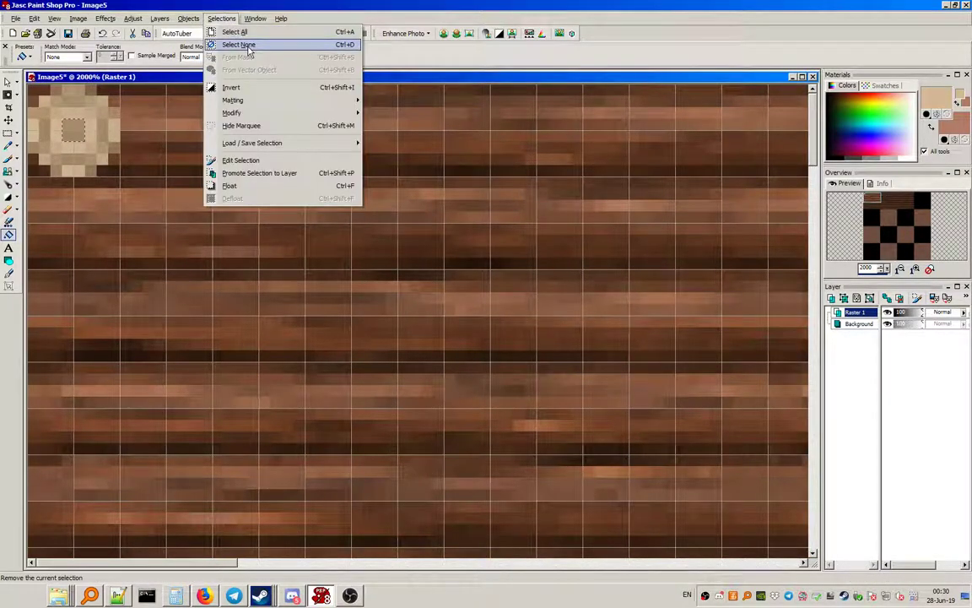
{"action": "left_click", "coordinate": [239, 44]}
Step: Select the finished log end as a rectangle and copy it down the left edge of the log wall on every other log
{"action": "scroll", "coordinate": [163, 145], "scroll_direction": "down", "scroll_amount": 6}
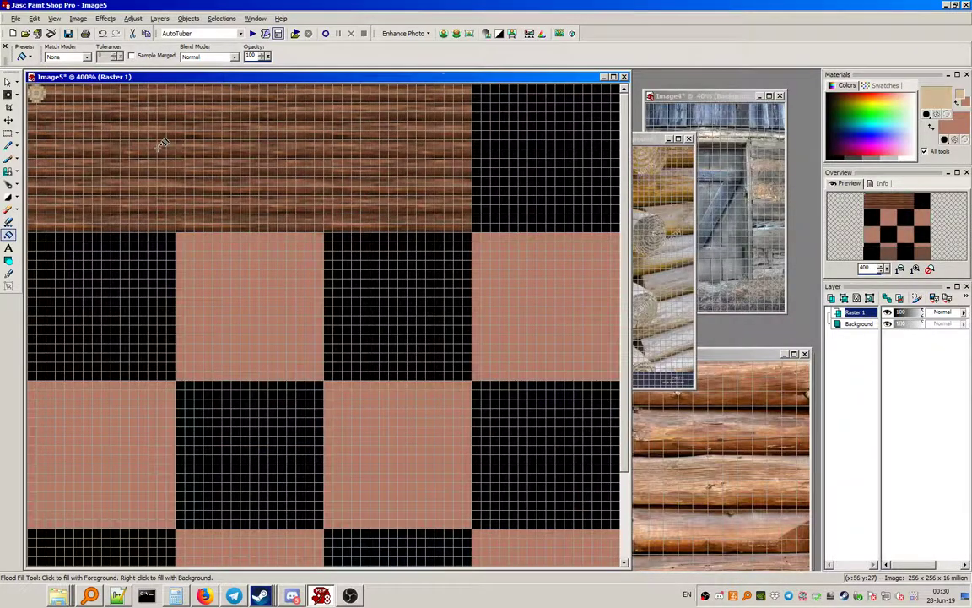
{"action": "scroll", "coordinate": [162, 145], "scroll_direction": "up", "scroll_amount": 5}
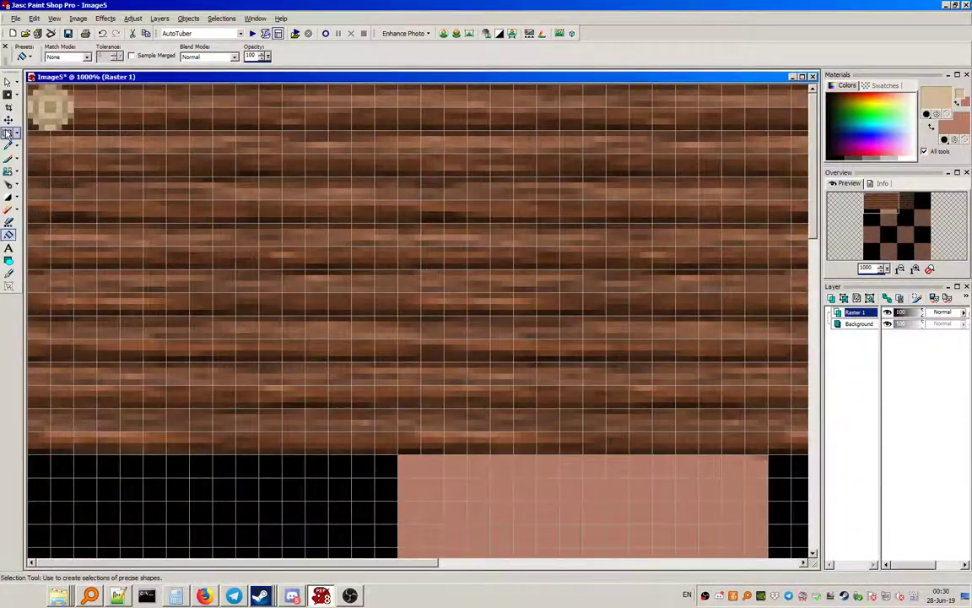
{"action": "left_click", "coordinate": [7, 134]}
{"action": "left_click", "coordinate": [53, 57]}
{"action": "left_click", "coordinate": [66, 67]}
{"action": "left_click_drag", "start_coordinate": [141, 192], "coordinate": [112, 384]}
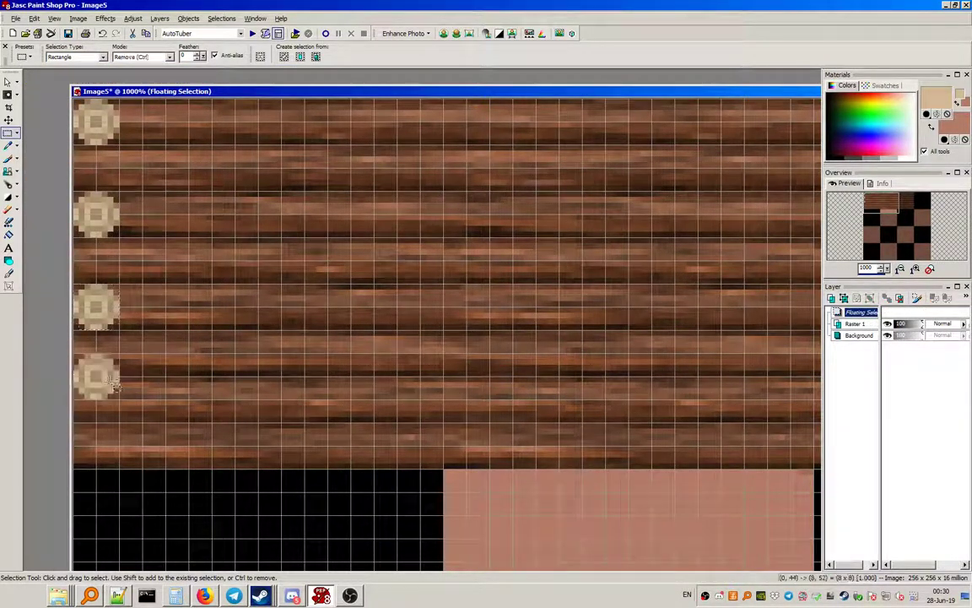
Step: Place four log-end copies down the right edge of the third log tile on the alternate logs and remove the selection
{"action": "scroll", "coordinate": [117, 363], "scroll_direction": "down", "scroll_amount": 5}
{"action": "left_click_drag", "start_coordinate": [556, 143], "coordinate": [577, 266]}
{"action": "scroll", "coordinate": [447, 109], "scroll_direction": "down", "scroll_amount": 2}
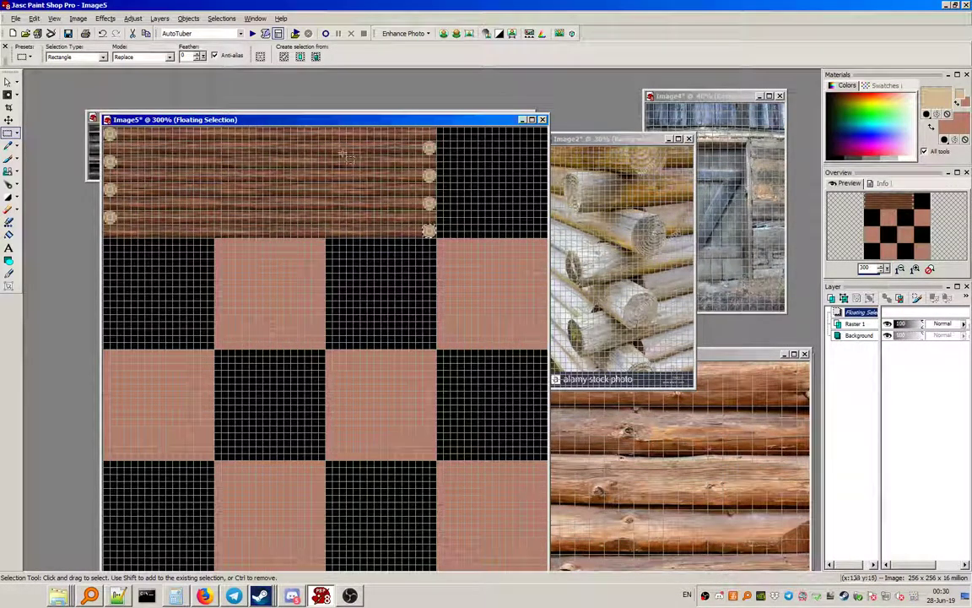
{"action": "scroll", "coordinate": [439, 152], "scroll_direction": "up", "scroll_amount": 2}
{"action": "left_click", "coordinate": [222, 18]}
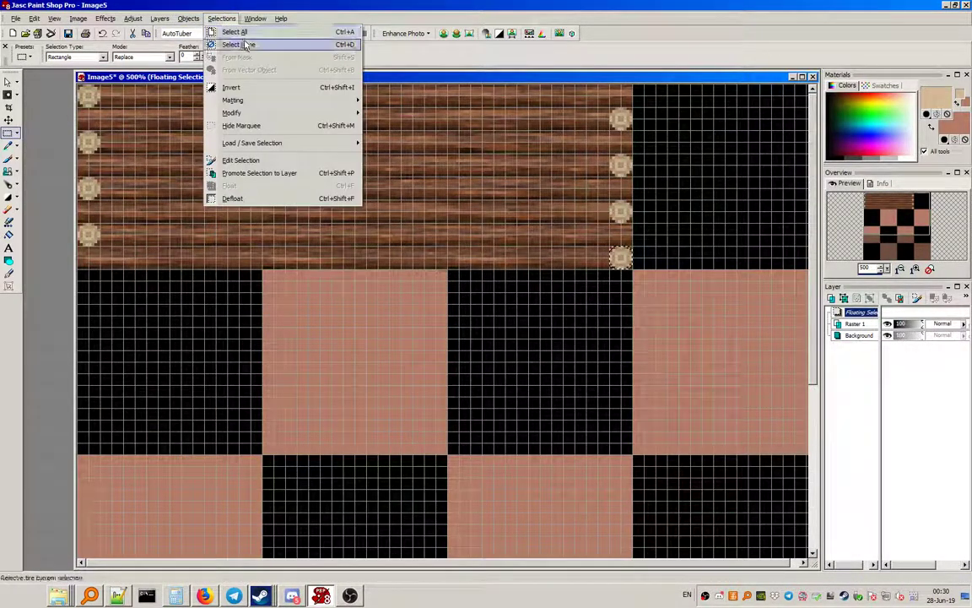
{"action": "left_click", "coordinate": [245, 42]}
{"action": "scroll", "coordinate": [266, 154], "scroll_direction": "down", "scroll_amount": 1}
{"action": "scroll", "coordinate": [267, 154], "scroll_direction": "up", "scroll_amount": 1}
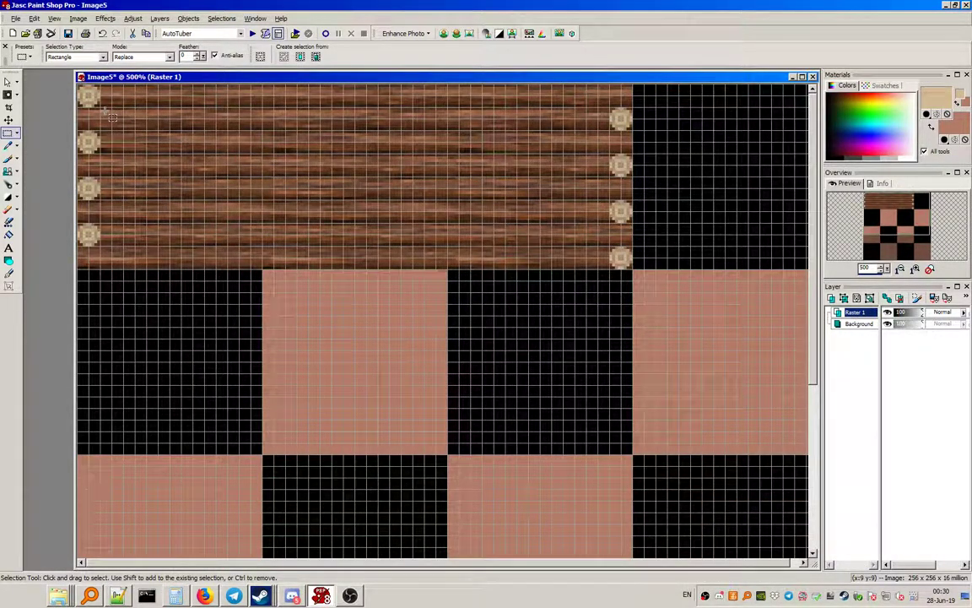
{"action": "scroll", "coordinate": [109, 118], "scroll_direction": "down", "scroll_amount": 3}
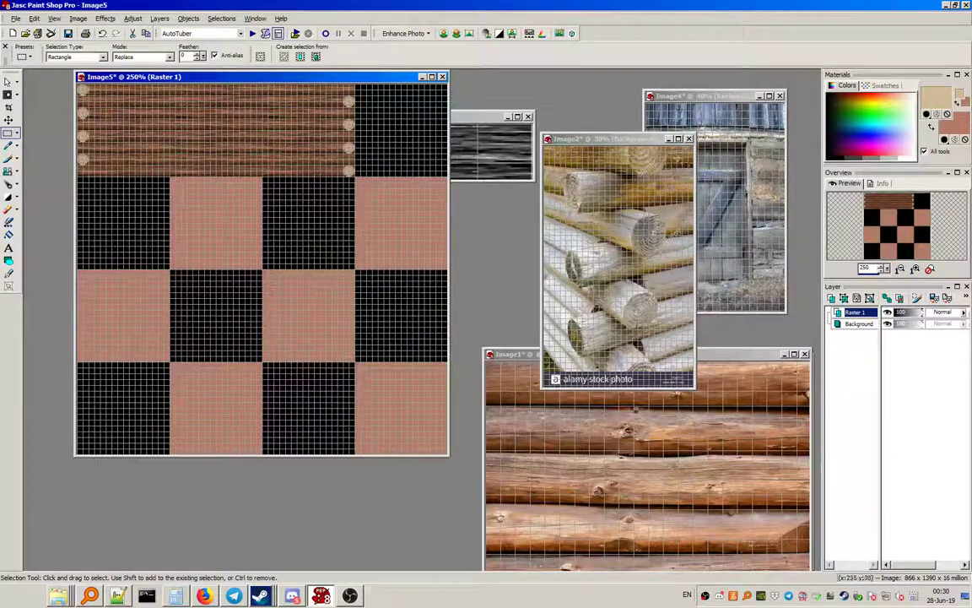
Step: Rearrange the reference photos and bring the window photo to the front beside the texture
{"action": "mouse_move", "coordinate": [570, 141]}
{"action": "left_mouse_down"}
{"action": "mouse_move", "coordinate": [537, 304]}
{"action": "mouse_move", "coordinate": [555, 127]}
{"action": "left_mouse_up"}
{"action": "left_click_drag", "start_coordinate": [730, 107], "coordinate": [754, 165]}
{"action": "left_click_drag", "start_coordinate": [512, 354], "coordinate": [537, 115]}
{"action": "left_click", "coordinate": [525, 368]}
{"action": "left_click_drag", "start_coordinate": [525, 372], "coordinate": [509, 222]}
{"action": "scroll", "coordinate": [510, 222], "scroll_direction": "up", "scroll_amount": 1}
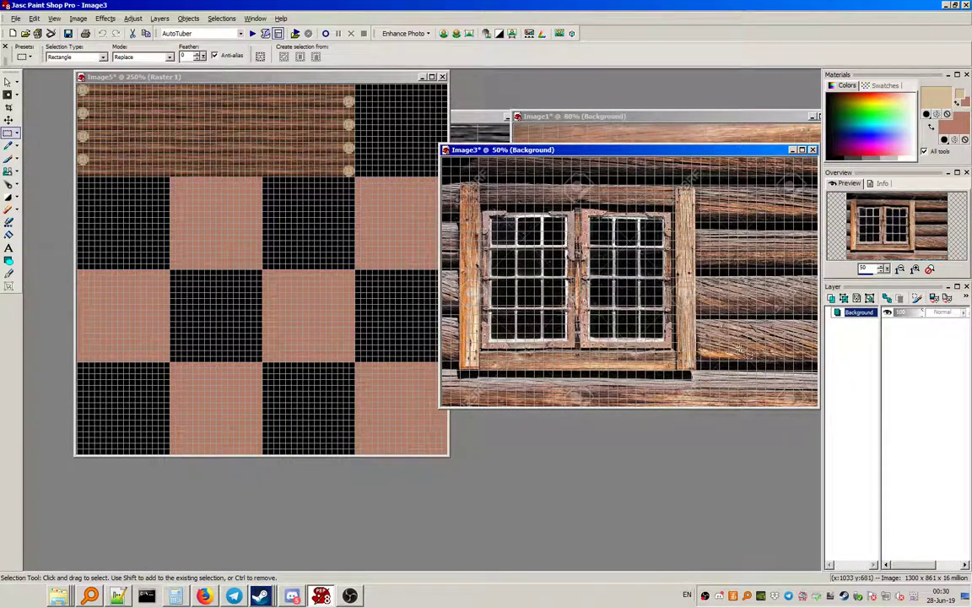
Step: Bring the checkerboard texture image to the front and set its current image grid to 64 x 64 pixels
{"action": "left_click", "coordinate": [244, 82]}
{"action": "scroll", "coordinate": [226, 124], "scroll_direction": "up", "scroll_amount": 4}
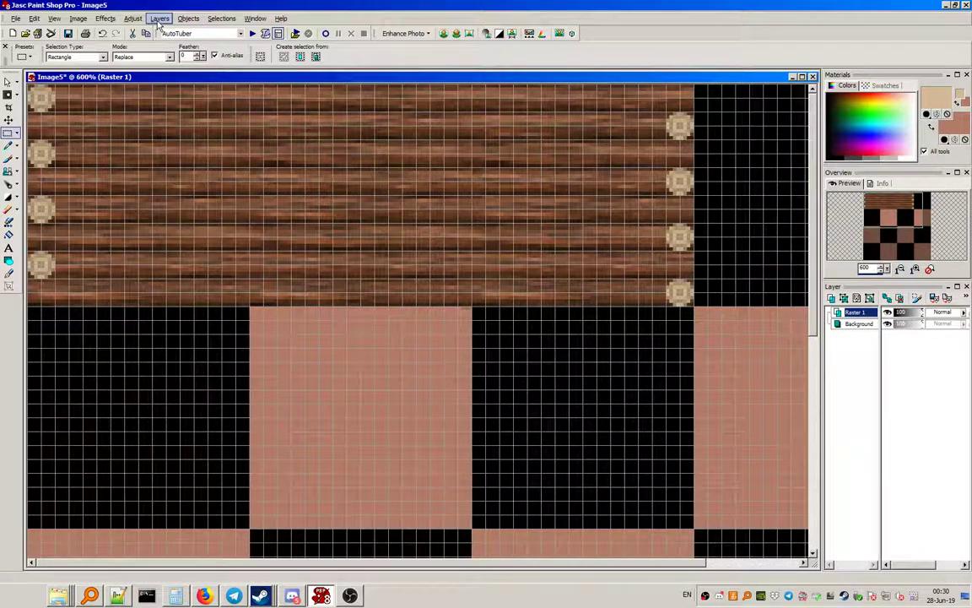
{"action": "left_click", "coordinate": [160, 18]}
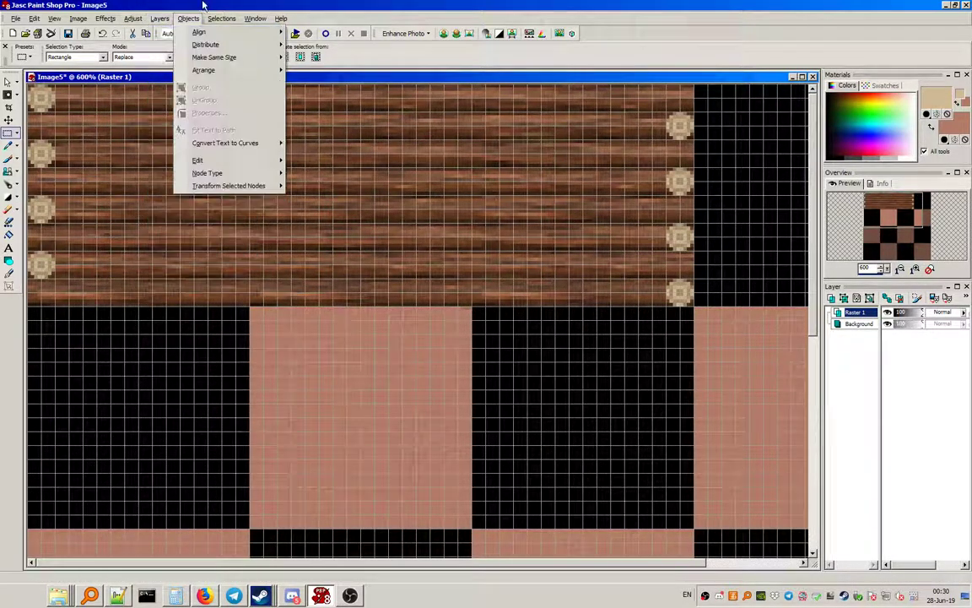
{"action": "left_click", "coordinate": [80, 151]}
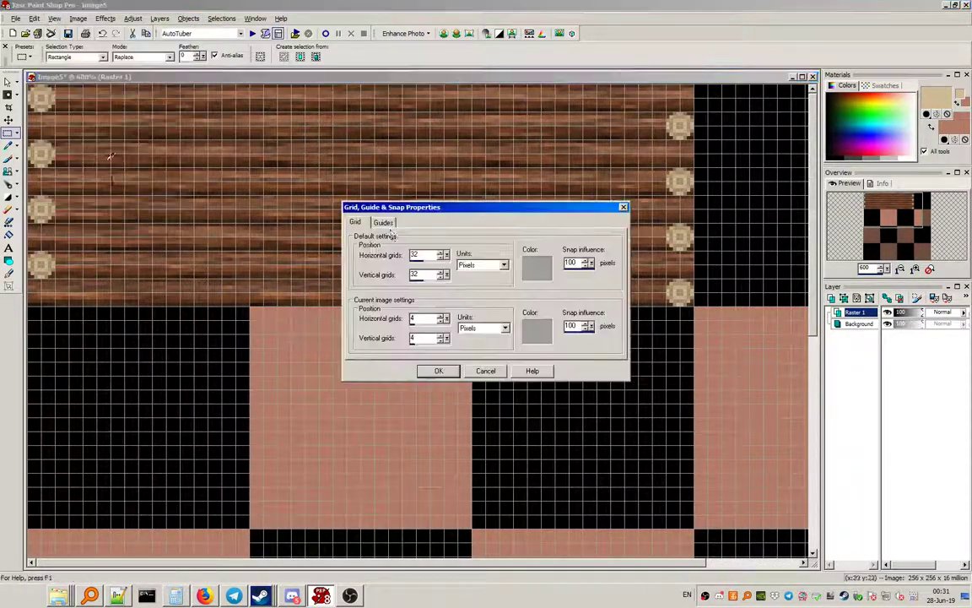
{"action": "double_click", "coordinate": [424, 318]}
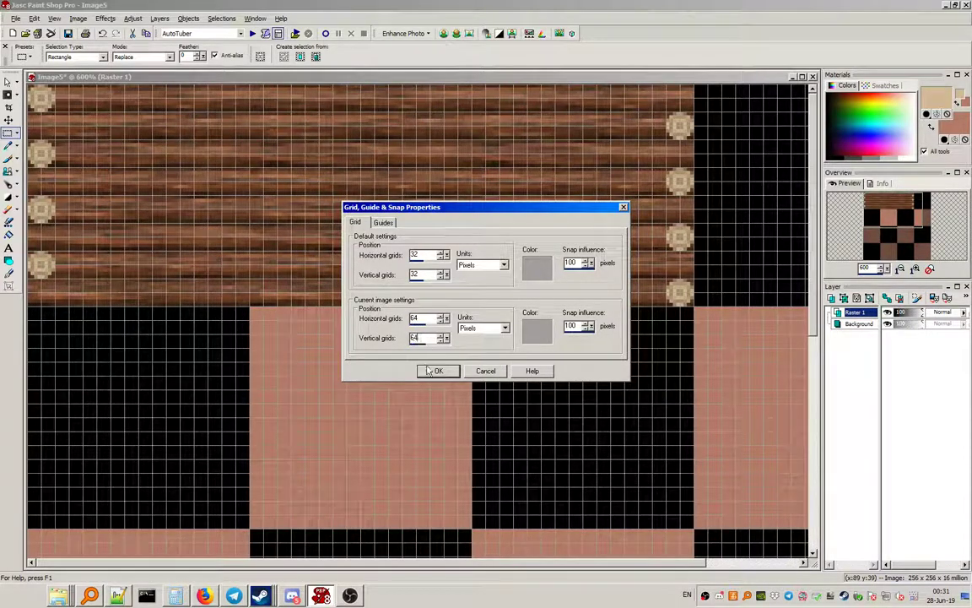
{"action": "left_click", "coordinate": [436, 370]}
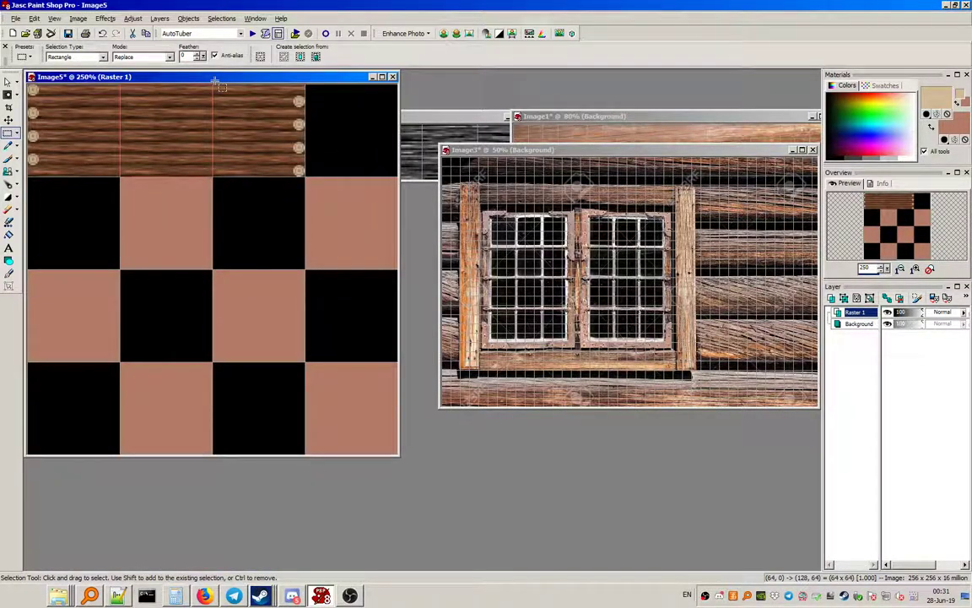
Step: Select the middle 64 x 64 pixel log tile of the top row and flatten all layers into one background
{"action": "left_click_drag", "start_coordinate": [216, 83], "coordinate": [121, 177]}
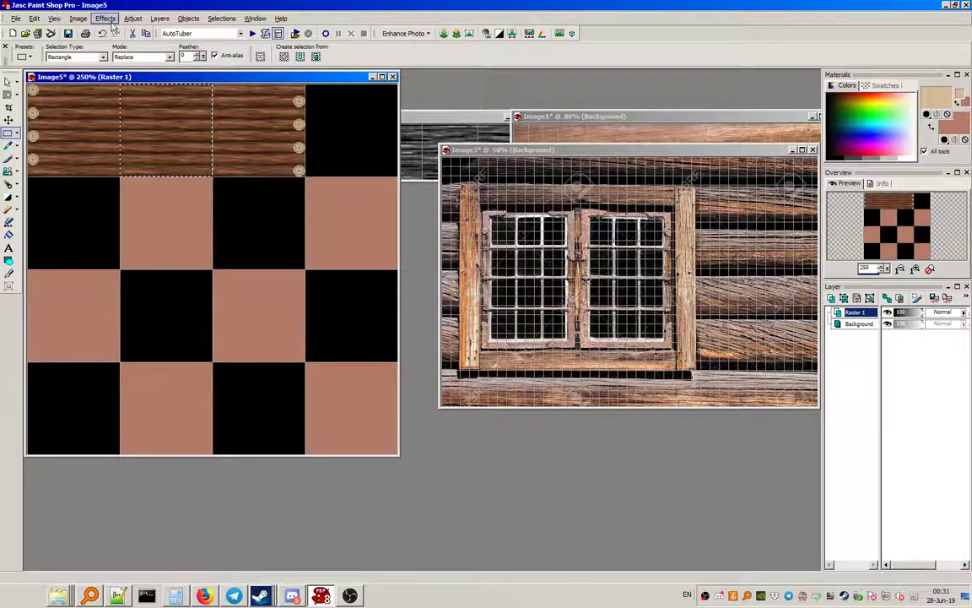
{"action": "left_click", "coordinate": [159, 18]}
{"action": "mouse_move", "coordinate": [211, 194]}
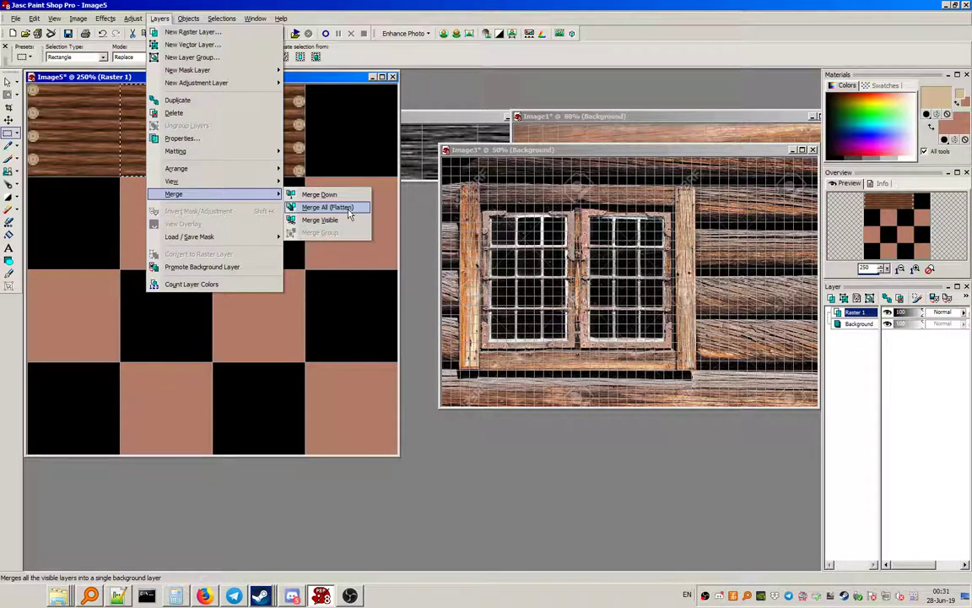
{"action": "left_click", "coordinate": [347, 211]}
Step: Paste copies of the plain log tile into the first three tiles of the second row and remove the selection
{"action": "key", "text": "ctrl+e"}
{"action": "left_click", "coordinate": [77, 226]}
{"action": "left_click", "coordinate": [169, 226]}
{"action": "key", "text": "ctrl+e"}
{"action": "left_click", "coordinate": [262, 226]}
{"action": "left_click", "coordinate": [211, 17]}
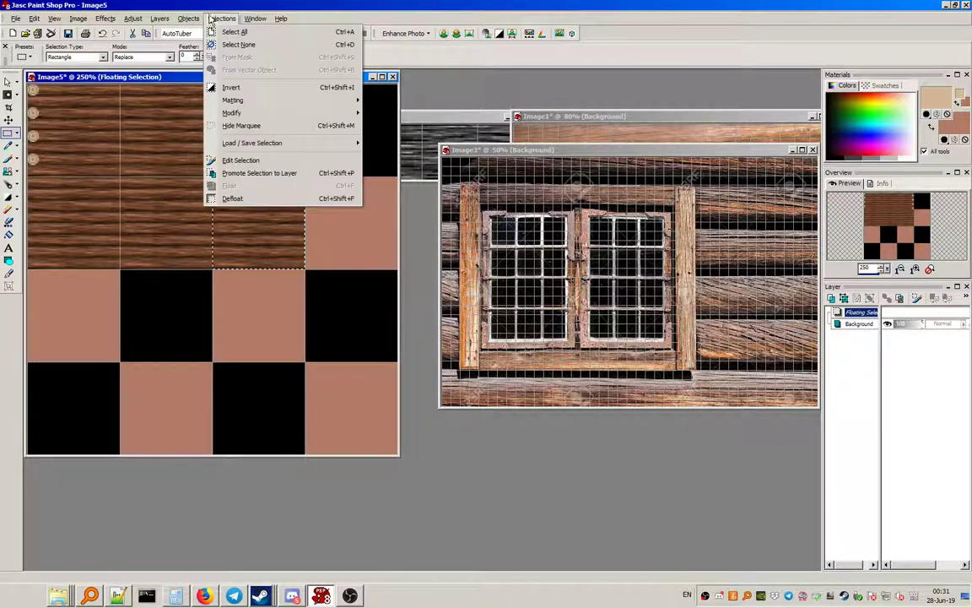
{"action": "left_click", "coordinate": [238, 43]}
Step: Set the texture image's current grid to 8 x 8 pixels
{"action": "scroll", "coordinate": [255, 231], "scroll_direction": "up", "scroll_amount": 4}
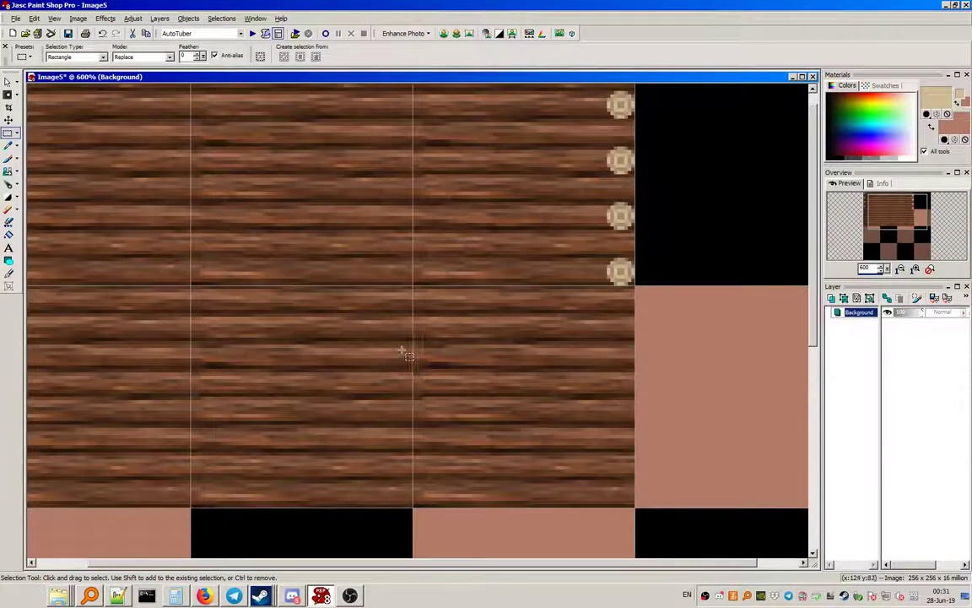
{"action": "scroll", "coordinate": [402, 353], "scroll_direction": "down", "scroll_amount": 2}
{"action": "scroll", "coordinate": [288, 293], "scroll_direction": "down", "scroll_amount": 1}
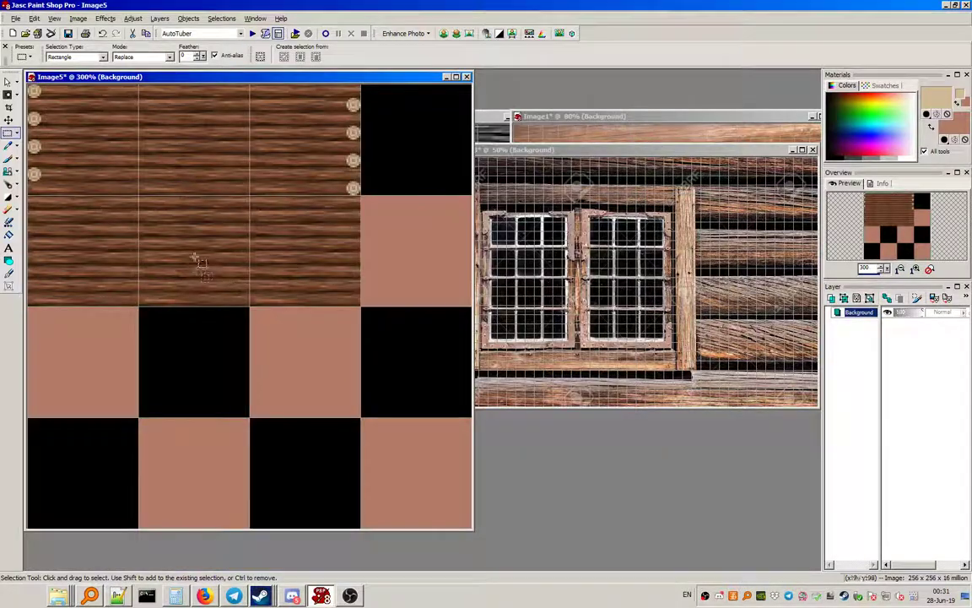
{"action": "left_click", "coordinate": [55, 19]}
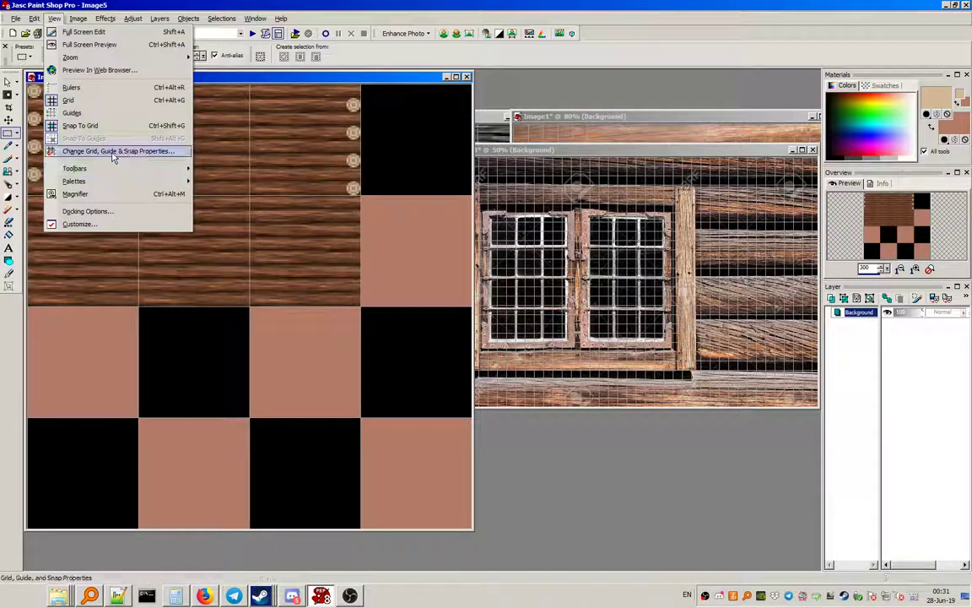
{"action": "left_click", "coordinate": [93, 180]}
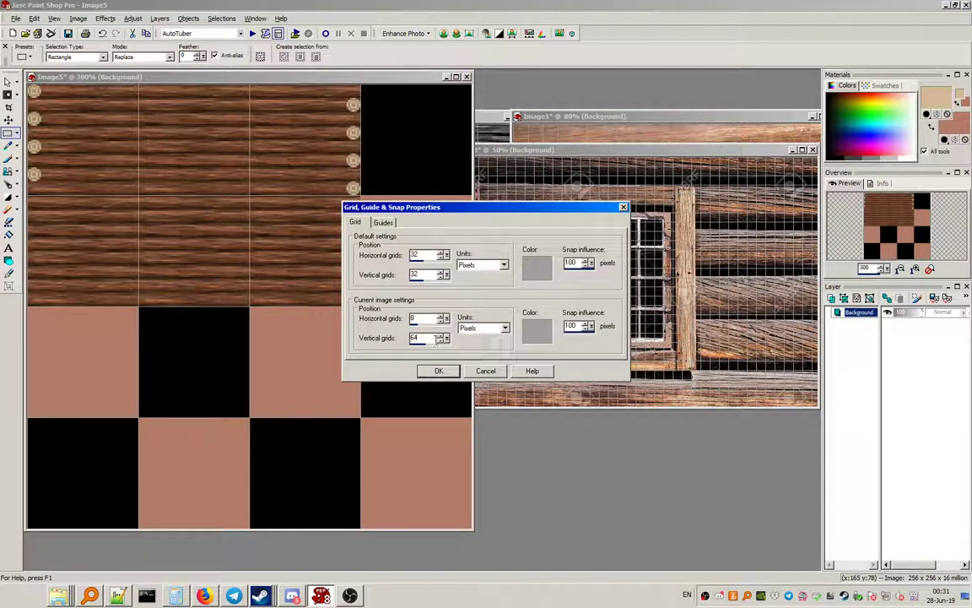
{"action": "left_click", "coordinate": [436, 371]}
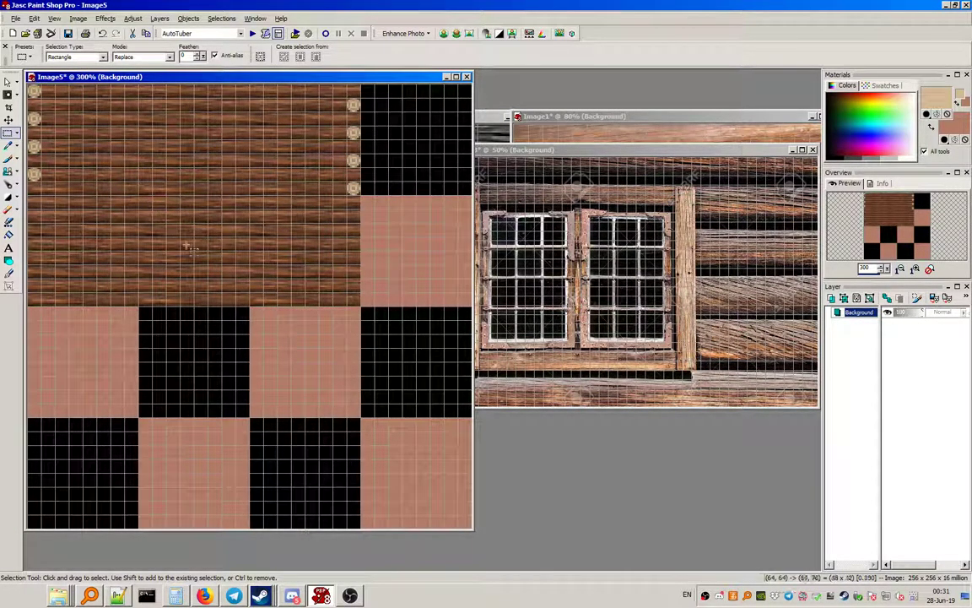
Step: Move the second row's middle log tile down into the third row and remove the selection
{"action": "left_click_drag", "start_coordinate": [195, 231], "coordinate": [195, 341]}
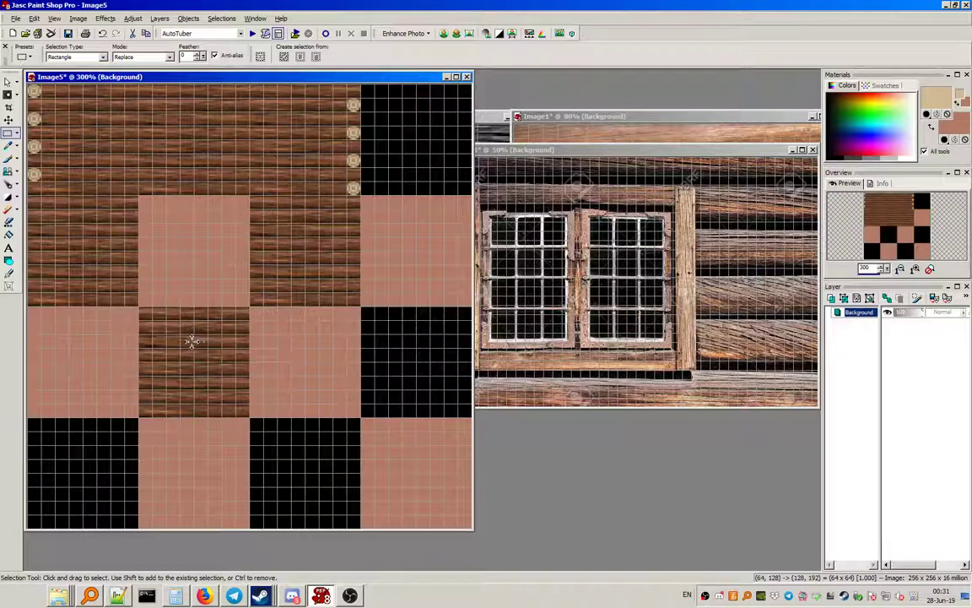
{"action": "left_click", "coordinate": [221, 19]}
{"action": "left_click", "coordinate": [245, 47]}
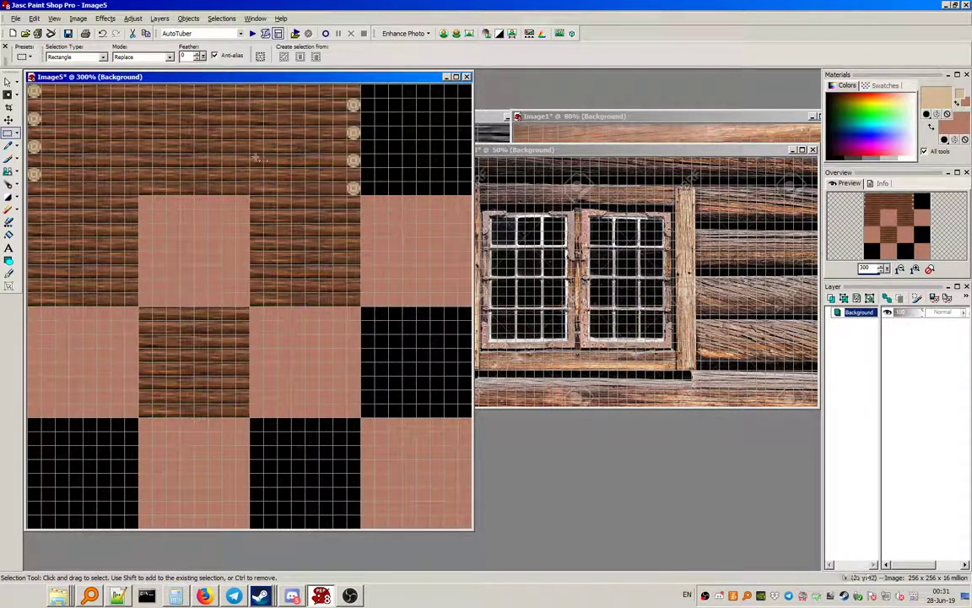
Step: Select a 48 x 40 pixel rectangle in the third-row log tile, one grid cell in from its left, top and right edges
{"action": "scroll", "coordinate": [352, 350], "scroll_direction": "up", "scroll_amount": 3}
{"action": "scroll", "coordinate": [354, 355], "scroll_direction": "up", "scroll_amount": 2}
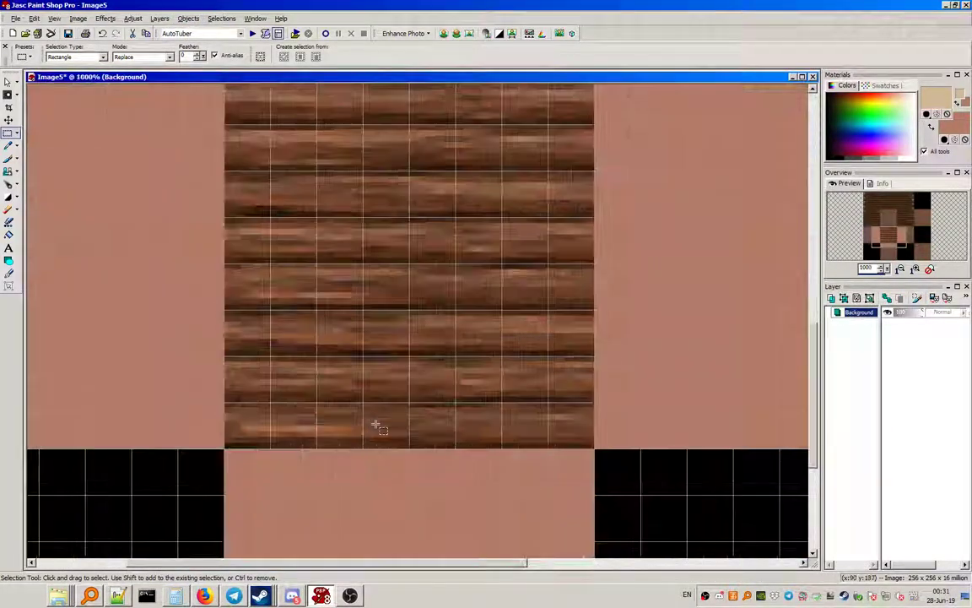
{"action": "scroll", "coordinate": [376, 422], "scroll_direction": "down", "scroll_amount": 2}
{"action": "scroll", "coordinate": [385, 256], "scroll_direction": "up", "scroll_amount": 2}
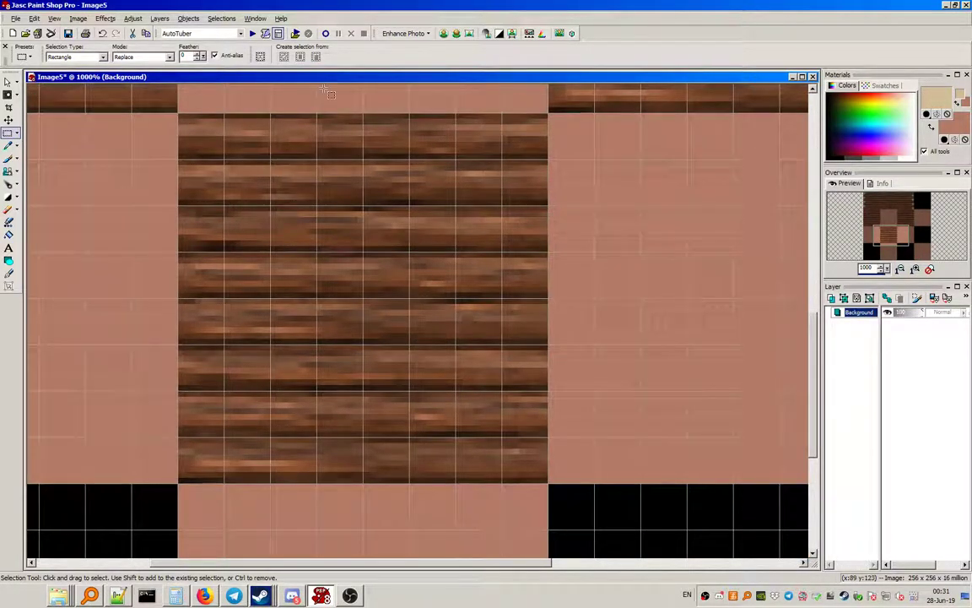
{"action": "left_click", "coordinate": [801, 77]}
{"action": "left_click_drag", "start_coordinate": [28, 328], "coordinate": [245, 103]}
{"action": "left_click_drag", "start_coordinate": [142, 192], "coordinate": [349, 399]}
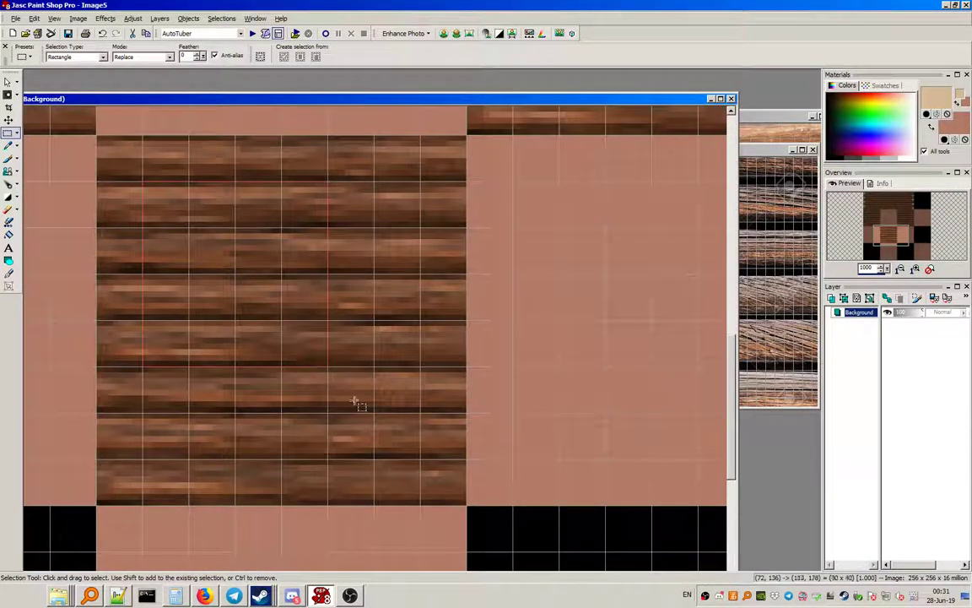
{"action": "left_click_drag", "start_coordinate": [415, 413], "coordinate": [420, 413]}
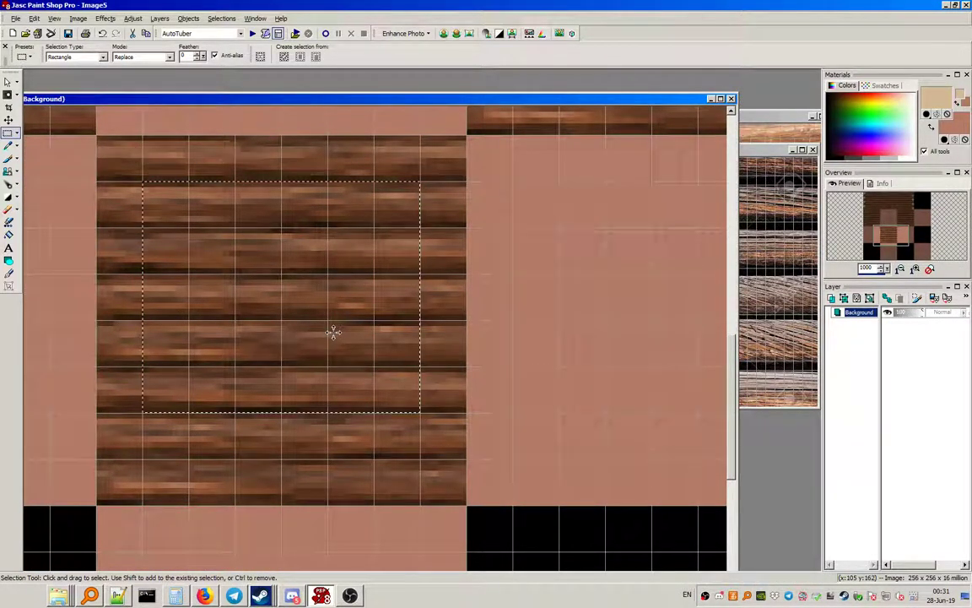
{"action": "mouse_move", "coordinate": [638, 99]}
{"action": "left_mouse_down"}
{"action": "mouse_move", "coordinate": [382, 319]}
{"action": "mouse_move", "coordinate": [628, 98]}
{"action": "left_mouse_up"}
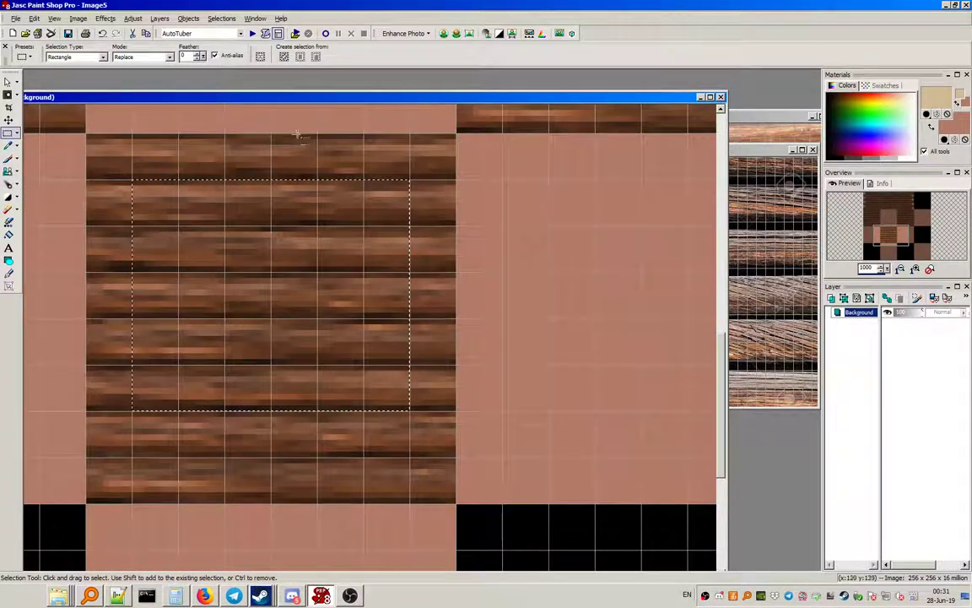
Step: Fill the selected rectangle with medium grey on a new raster layer as the window base
{"action": "left_click", "coordinate": [160, 17]}
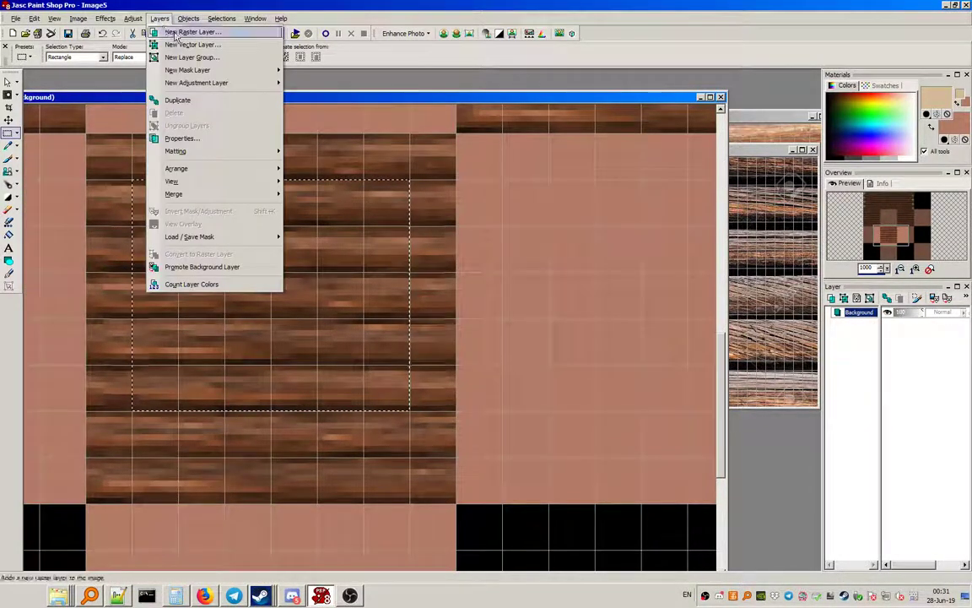
{"action": "left_click", "coordinate": [185, 31]}
{"action": "left_click", "coordinate": [439, 379]}
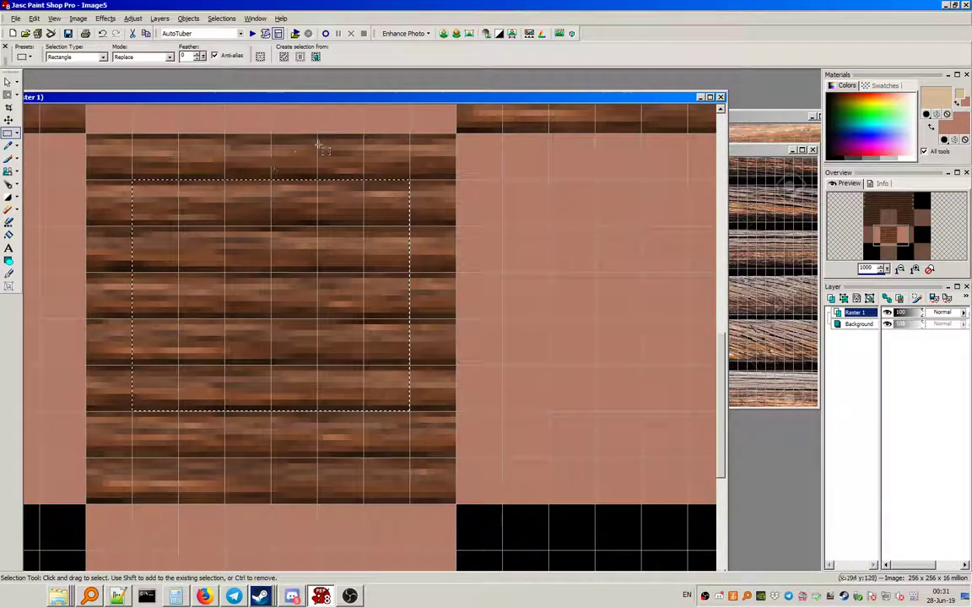
{"action": "left_click_drag", "start_coordinate": [343, 98], "coordinate": [330, 78]}
{"action": "left_click", "coordinate": [9, 234]}
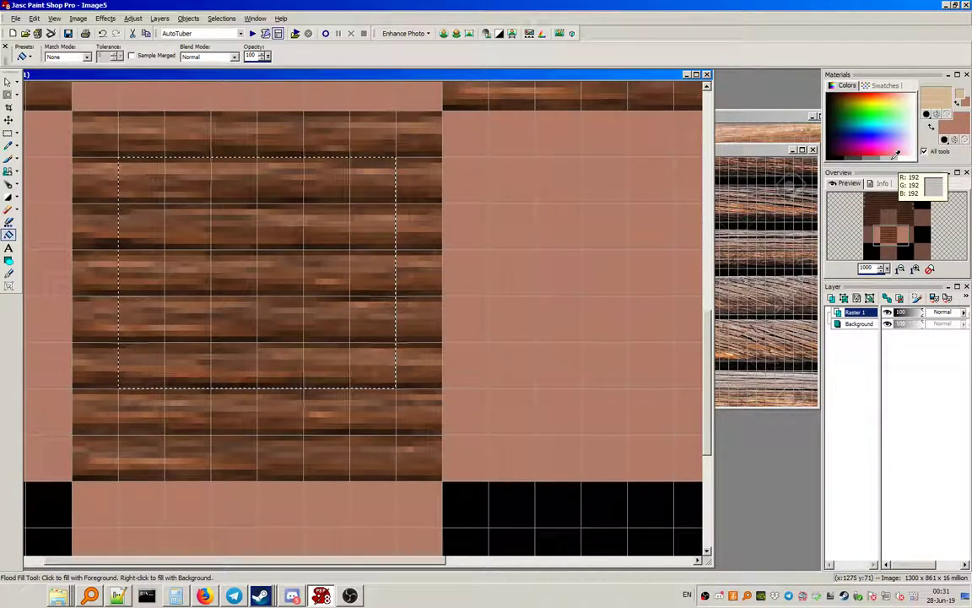
{"action": "left_click", "coordinate": [876, 155]}
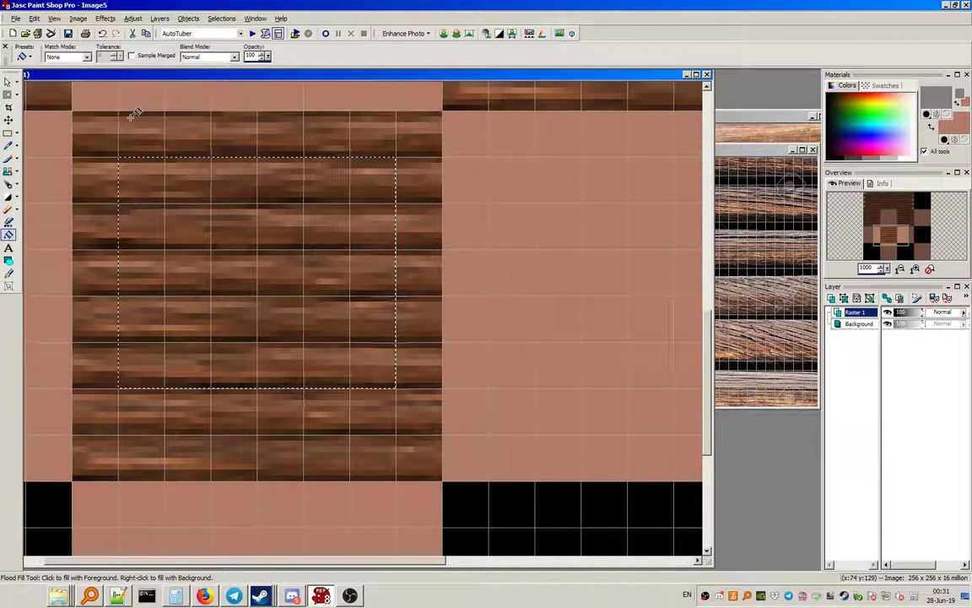
{"action": "left_click", "coordinate": [243, 219]}
{"action": "key", "text": "s"}
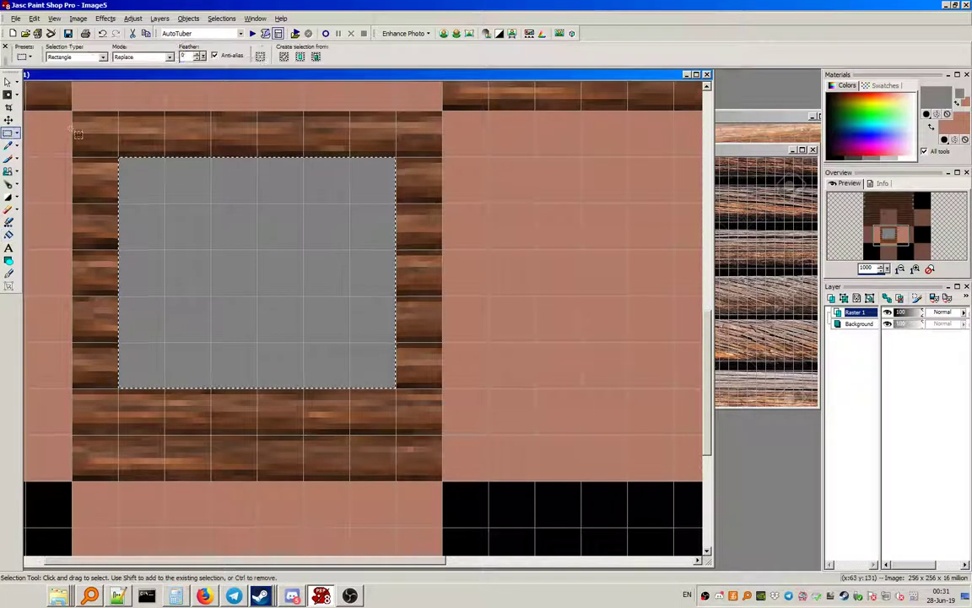
Step: Turn off snapping to the grid for the texture image
{"action": "left_click_drag", "start_coordinate": [295, 76], "coordinate": [110, 94]}
{"action": "left_click", "coordinate": [54, 18]}
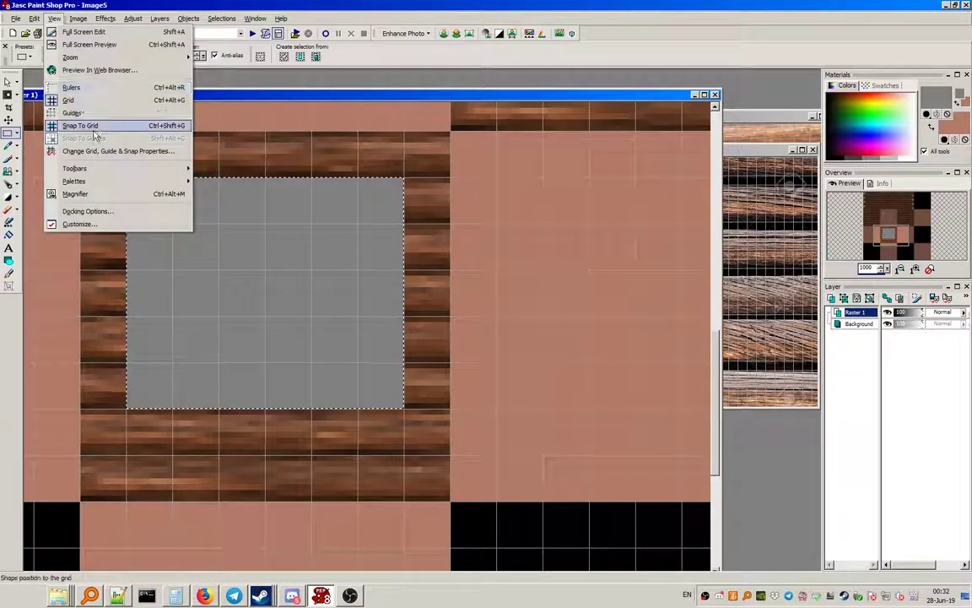
{"action": "left_click", "coordinate": [98, 130]}
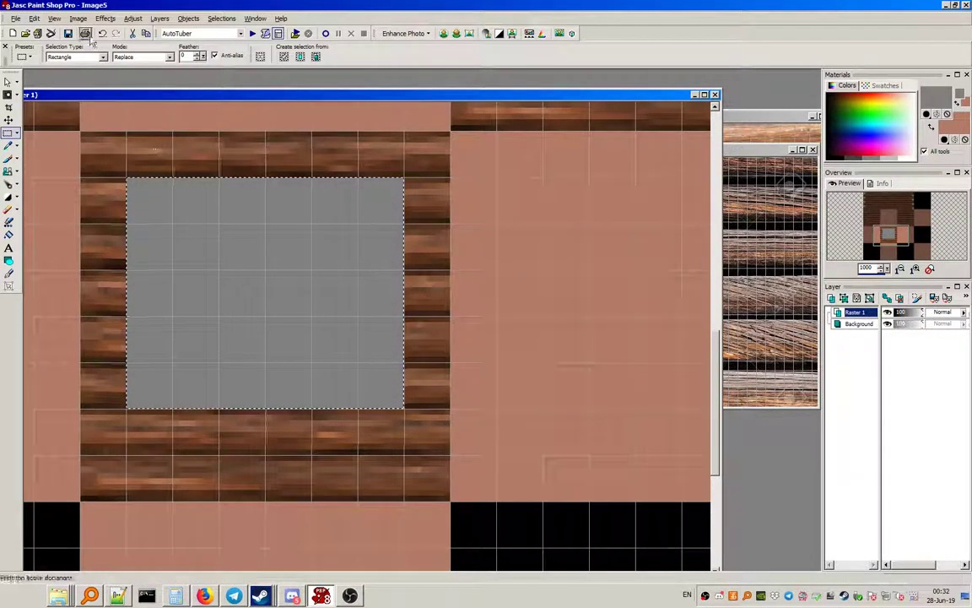
{"action": "left_click", "coordinate": [53, 19]}
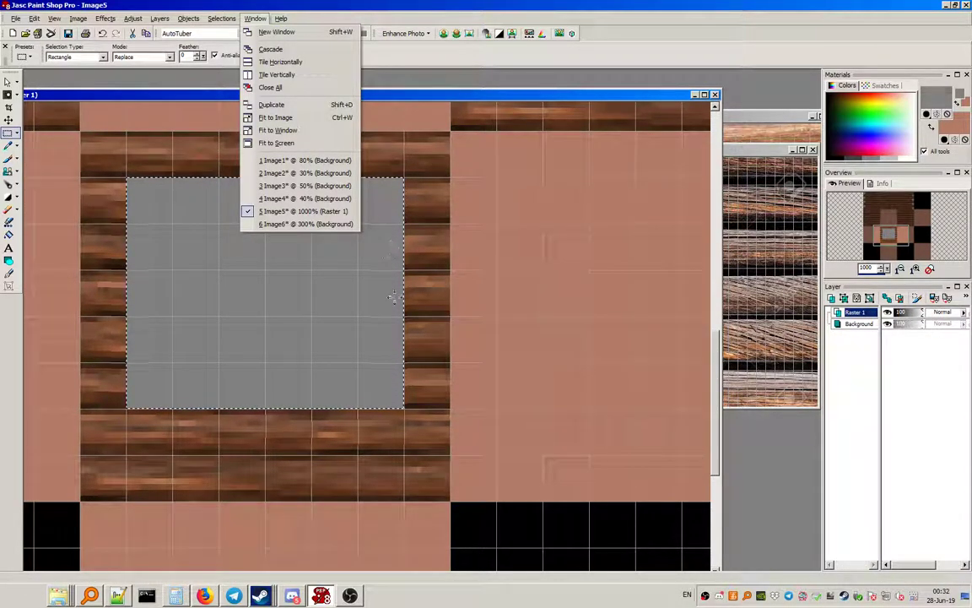
Step: Replace the selection with a full-height vertical strip about 6 pixels wide along the grey rectangle's left edge
{"action": "left_click_drag", "start_coordinate": [394, 296], "coordinate": [427, 318]}
{"action": "left_click_drag", "start_coordinate": [252, 254], "coordinate": [212, 234]}
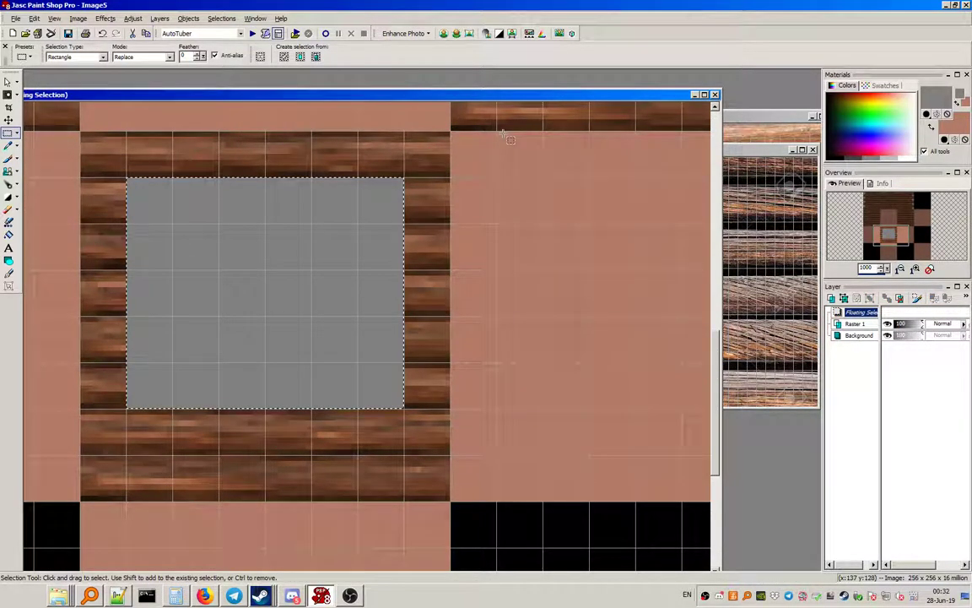
{"action": "left_click_drag", "start_coordinate": [485, 154], "coordinate": [554, 229]}
{"action": "left_click_drag", "start_coordinate": [604, 96], "coordinate": [549, 126]}
{"action": "left_click_drag", "start_coordinate": [119, 209], "coordinate": [152, 436]}
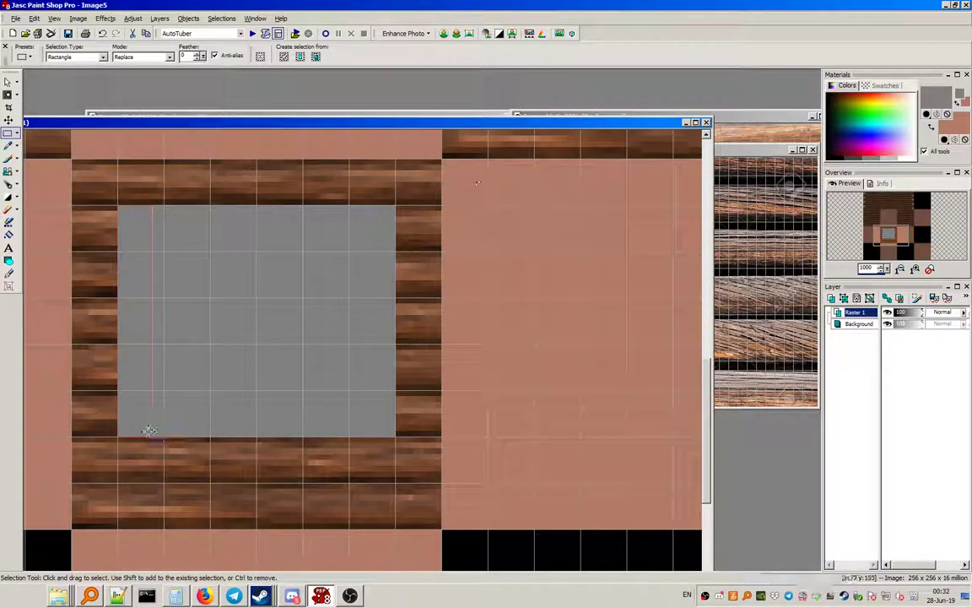
Step: Fill the selected strip on the grey rectangle's left side with the dark wood pattern rotated to 90 degrees
{"action": "left_click", "coordinate": [8, 235]}
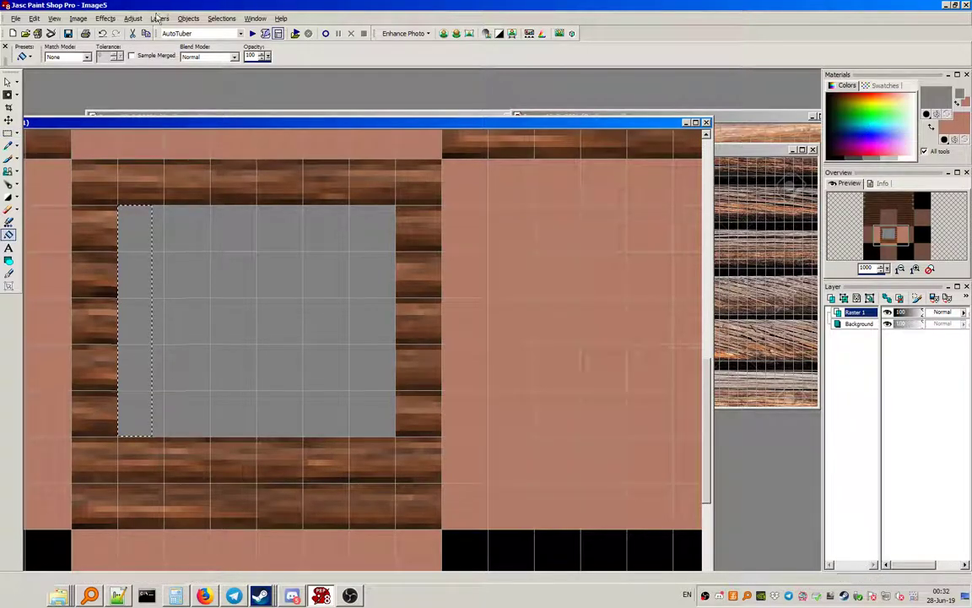
{"action": "left_click", "coordinate": [104, 19]}
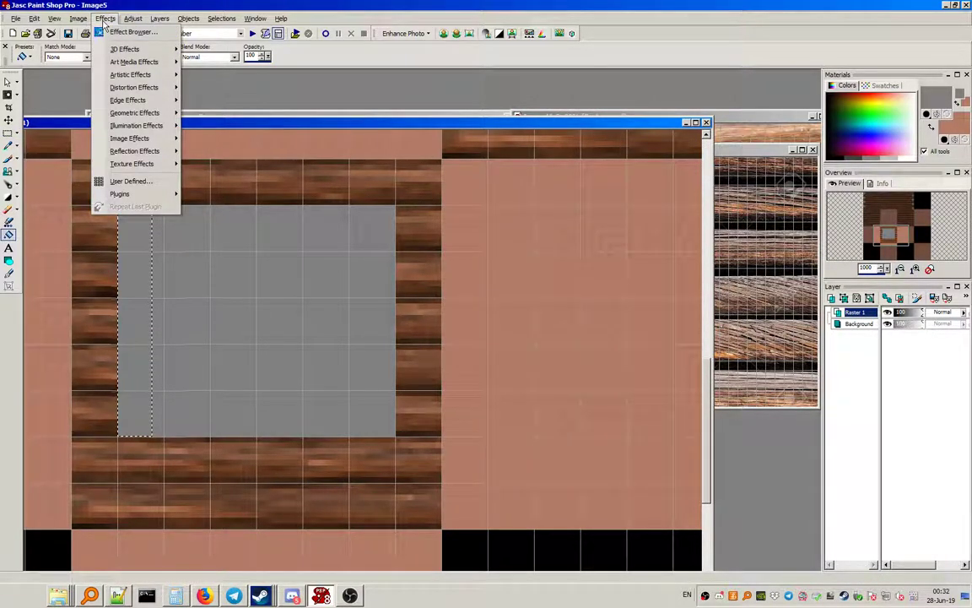
{"action": "left_click", "coordinate": [169, 6]}
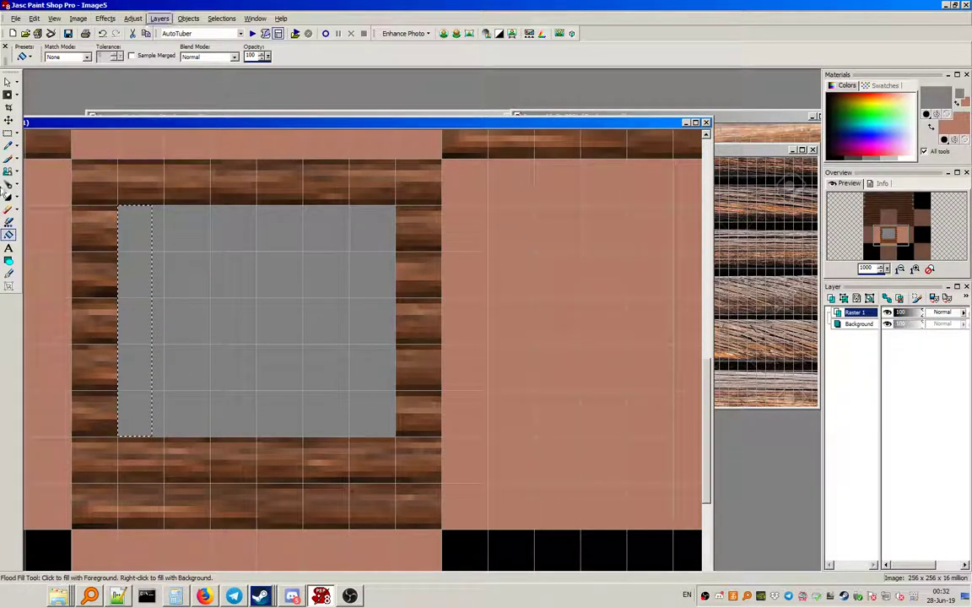
{"action": "left_click", "coordinate": [935, 98]}
{"action": "left_click", "coordinate": [481, 171]}
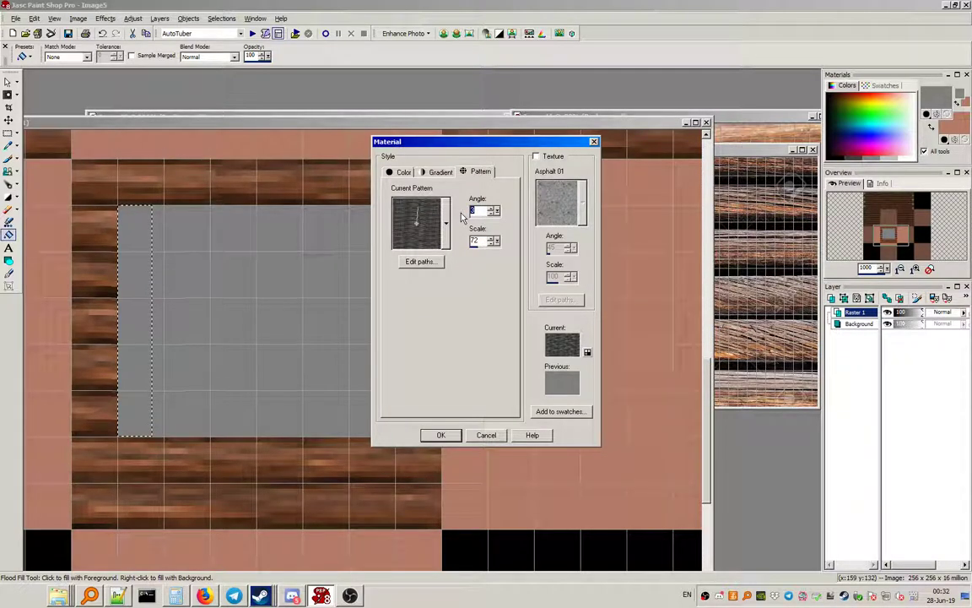
{"action": "type", "text": "90"}
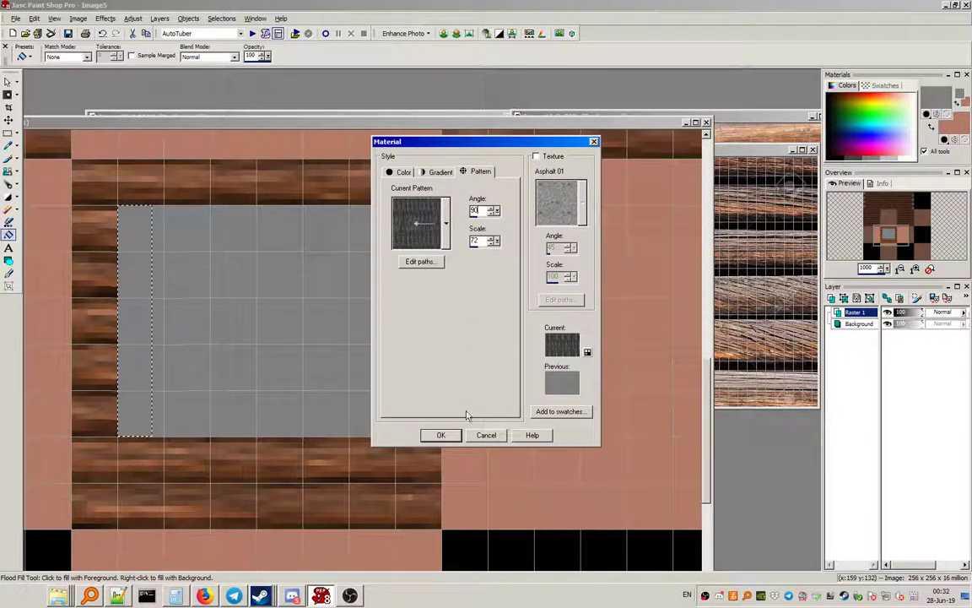
{"action": "left_click", "coordinate": [441, 436]}
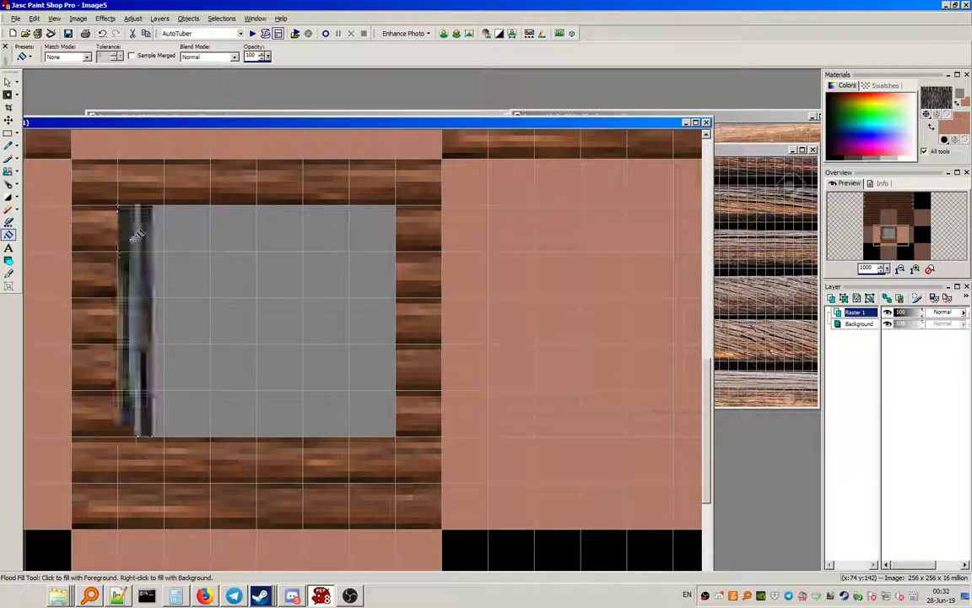
Step: Copy the dark wood strip and paste it along the grey rectangle's right edge as a matching side of the frame
{"action": "key", "text": "s"}
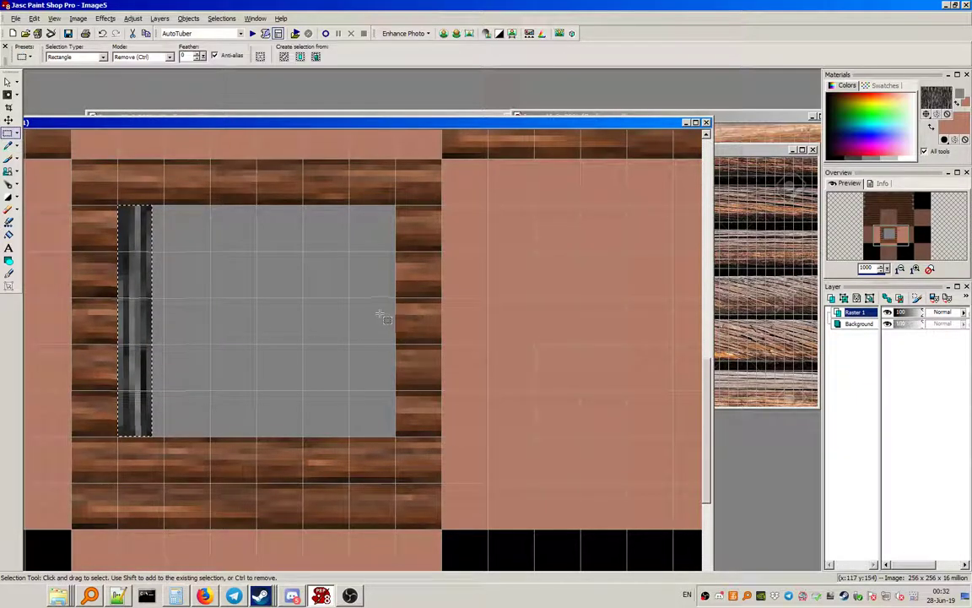
{"action": "key", "text": "ctrl+c"}
{"action": "key", "text": "ctrl+e"}
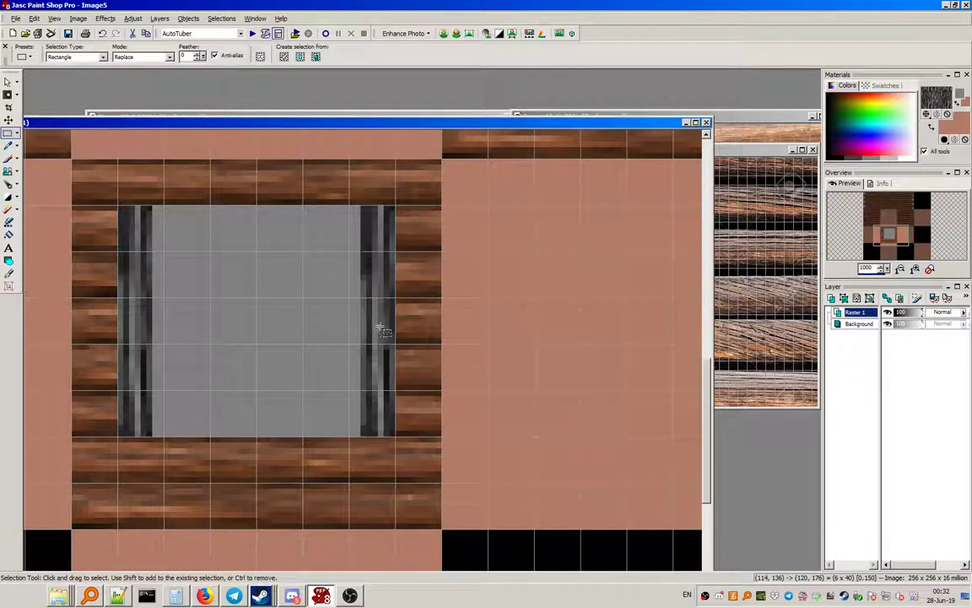
{"action": "left_click", "coordinate": [379, 326]}
Step: Select strips about 36 x 6 pixels along the grey area's upper and lower edges and fill them with the dark wood pattern at angle 9
{"action": "left_click_drag", "start_coordinate": [152, 206], "coordinate": [362, 240]}
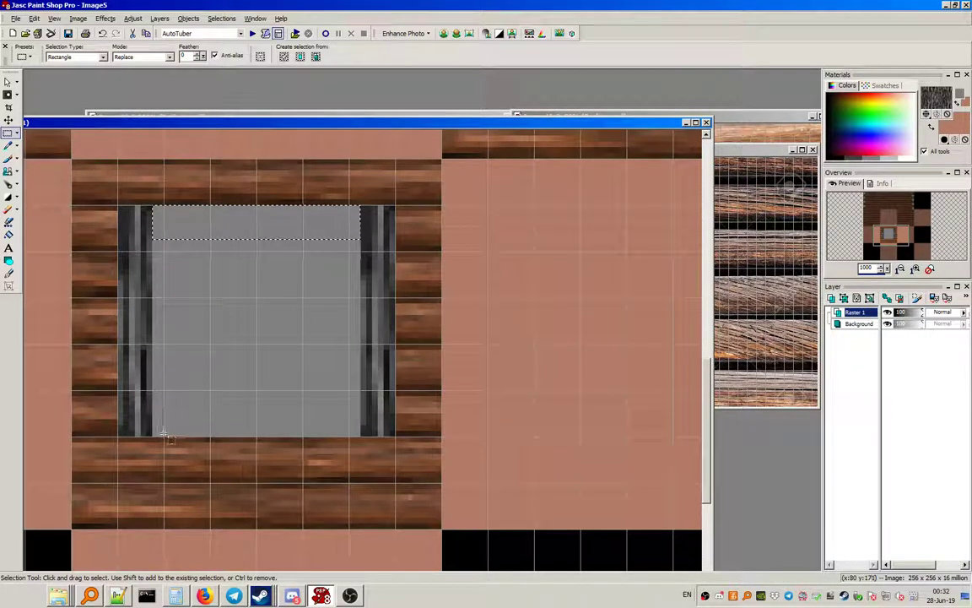
{"action": "left_click_drag", "start_coordinate": [153, 401], "coordinate": [360, 437]}
{"action": "key", "text": "f"}
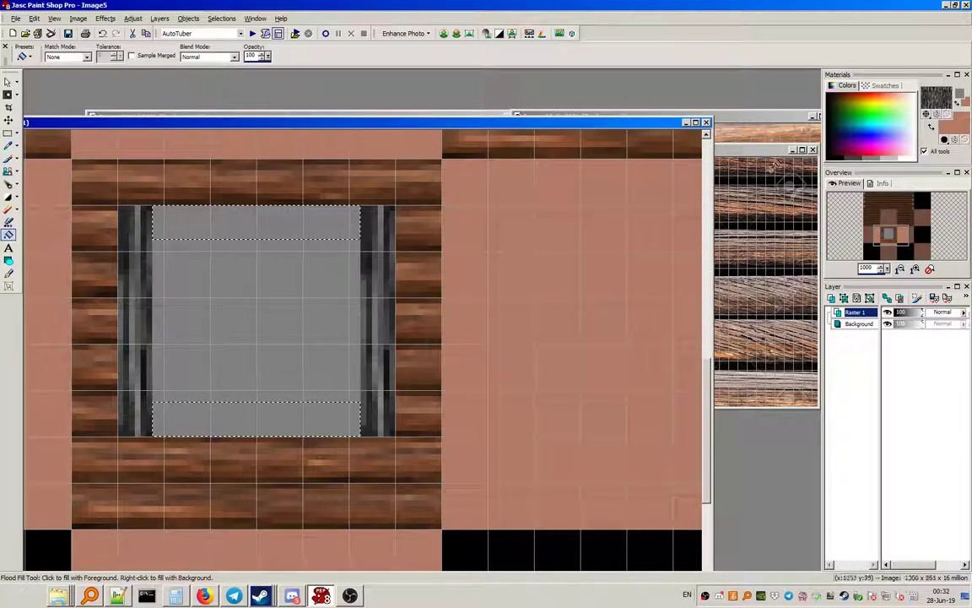
{"action": "left_click", "coordinate": [935, 98]}
{"action": "double_click", "coordinate": [472, 210]}
{"action": "type", "text": "90"}
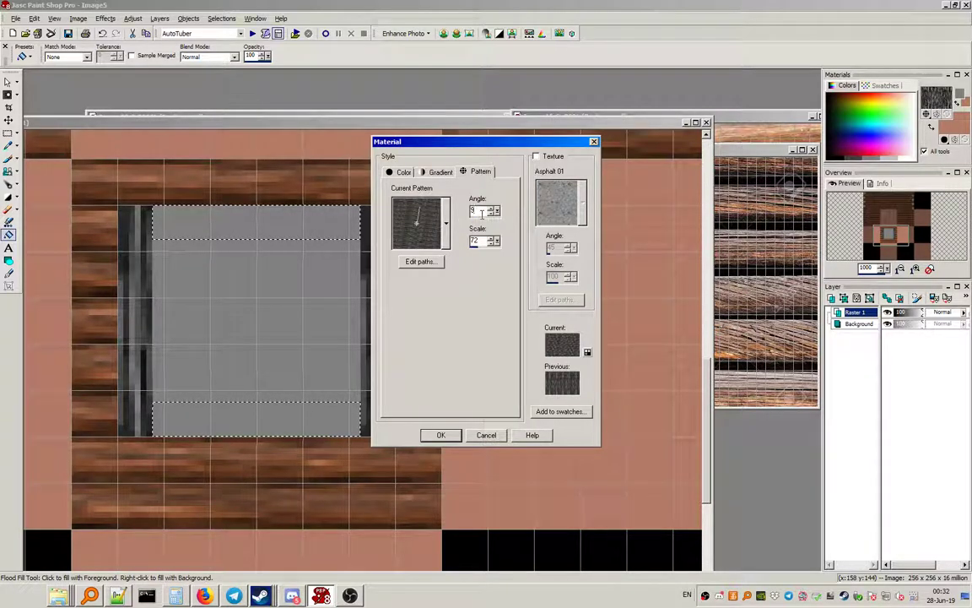
{"action": "left_click", "coordinate": [447, 434]}
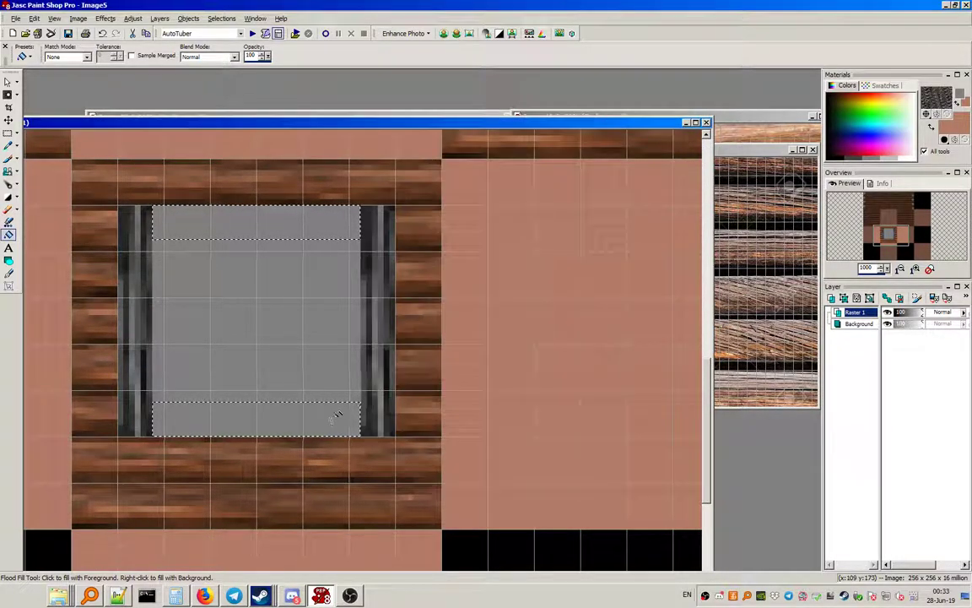
Step: Replace the selection with a strip about 2 pixels wide and 28 pixels high along the inner edge of the frame's left side
{"action": "left_click", "coordinate": [8, 133]}
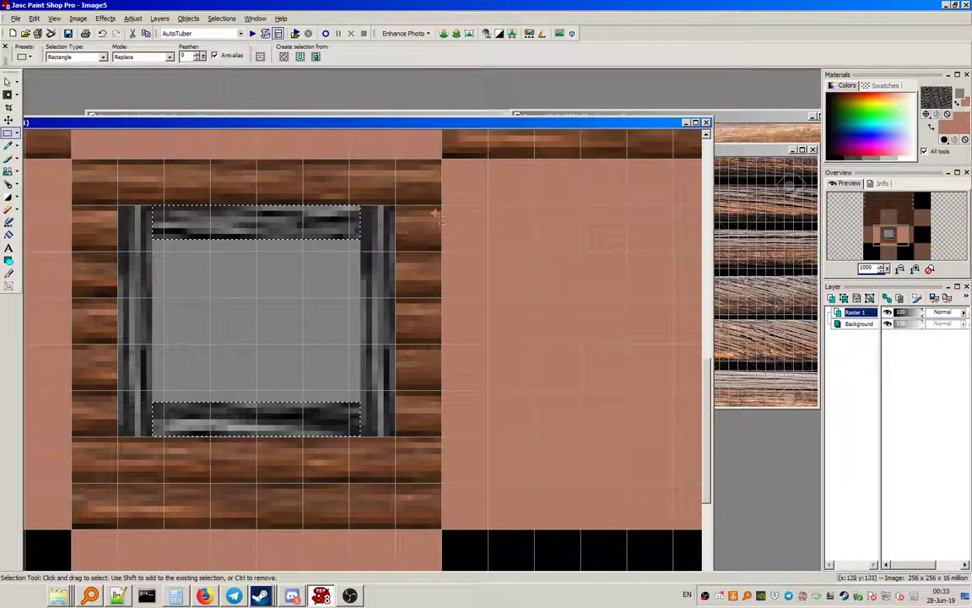
{"action": "left_click_drag", "start_coordinate": [521, 123], "coordinate": [544, 152]}
{"action": "left_click_drag", "start_coordinate": [269, 317], "coordinate": [285, 332]}
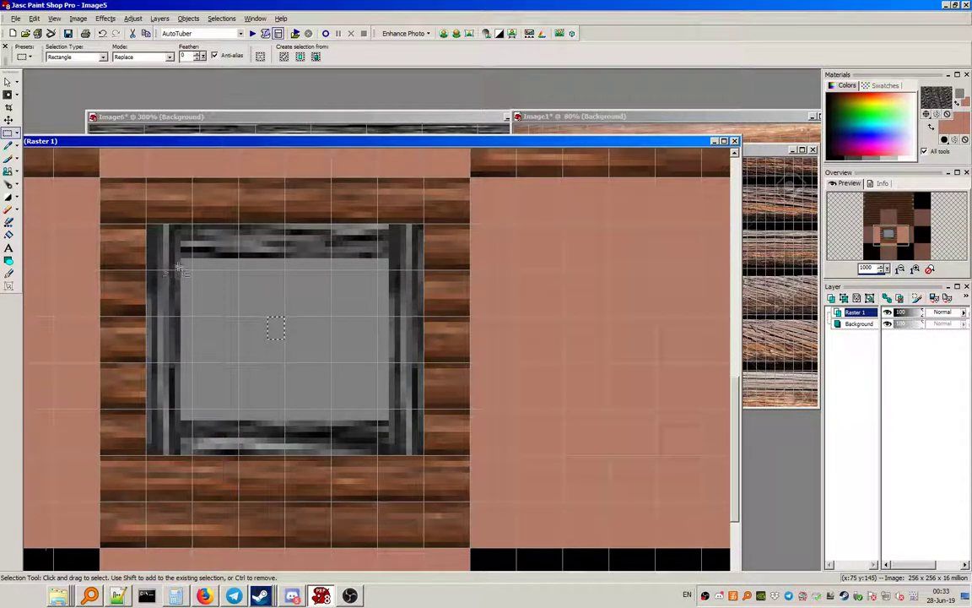
{"action": "left_click_drag", "start_coordinate": [173, 262], "coordinate": [181, 419]}
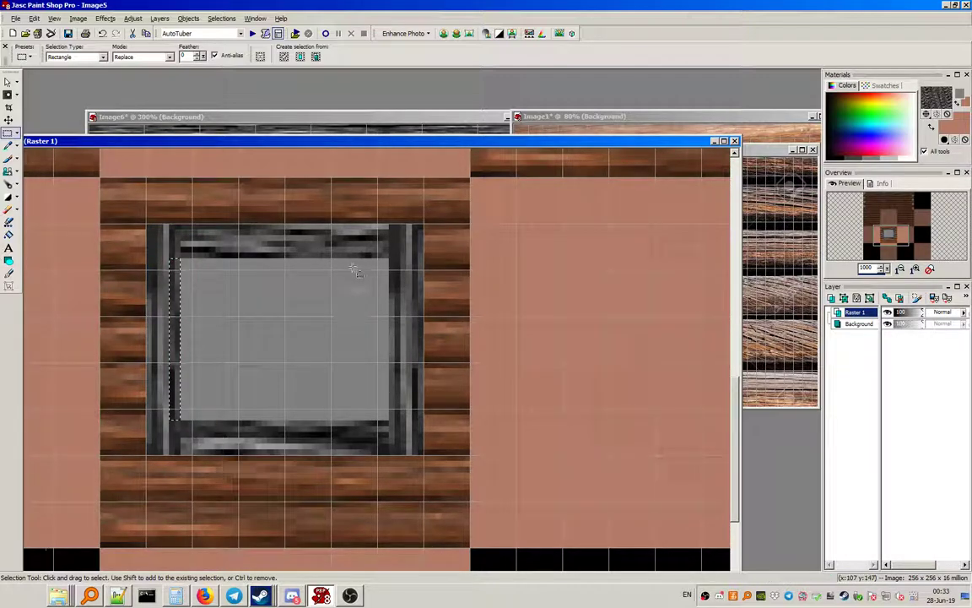
Step: Add a new raster layer above Raster 1
{"action": "left_click_drag", "start_coordinate": [451, 141], "coordinate": [459, 120]}
{"action": "left_click", "coordinate": [160, 18]}
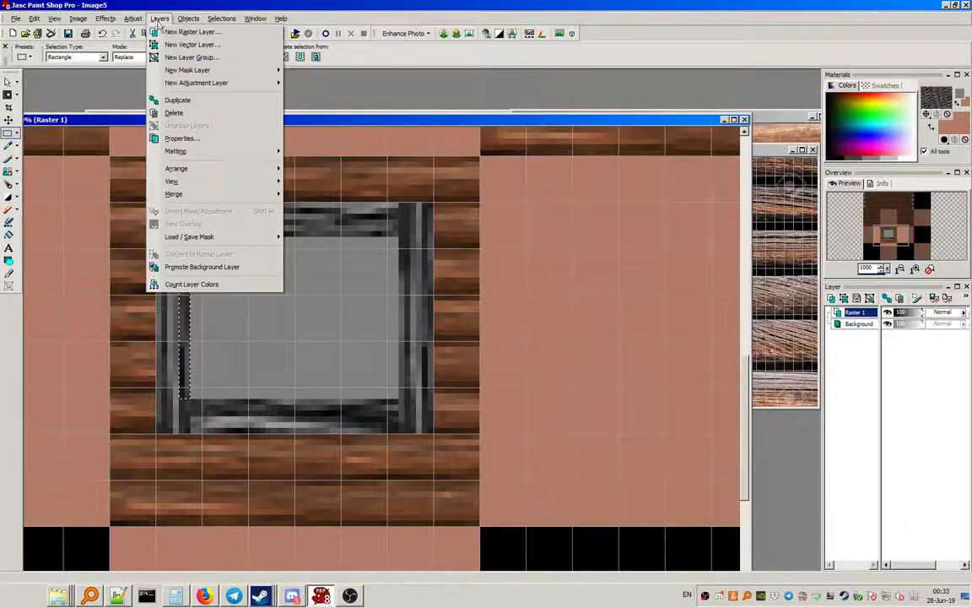
{"action": "left_click", "coordinate": [181, 31]}
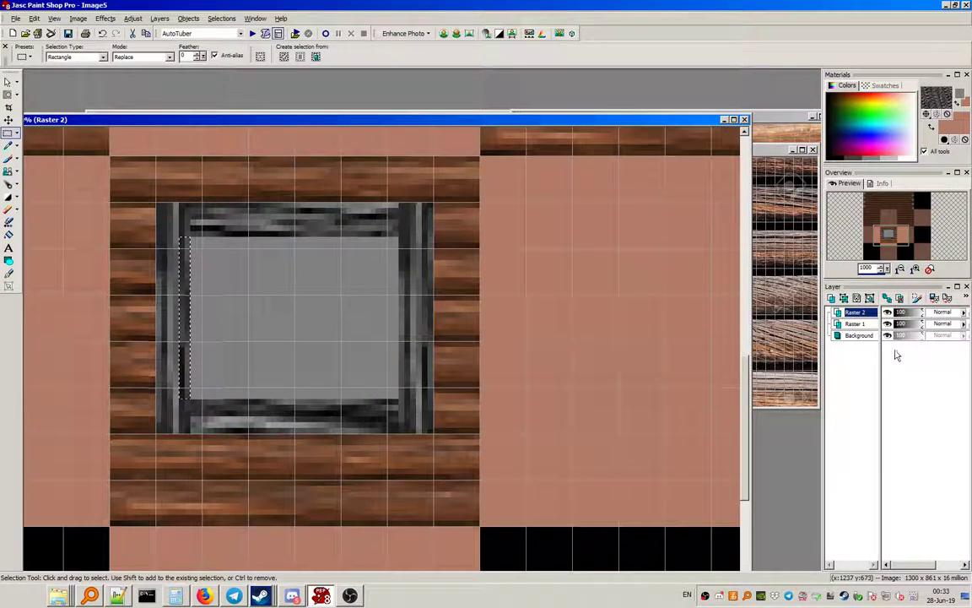
Step: Copy part of the window frame's right post and bottom beam from Raster 1 and paste them on Raster 2 over the pink area beside the window
{"action": "left_click", "coordinate": [857, 323]}
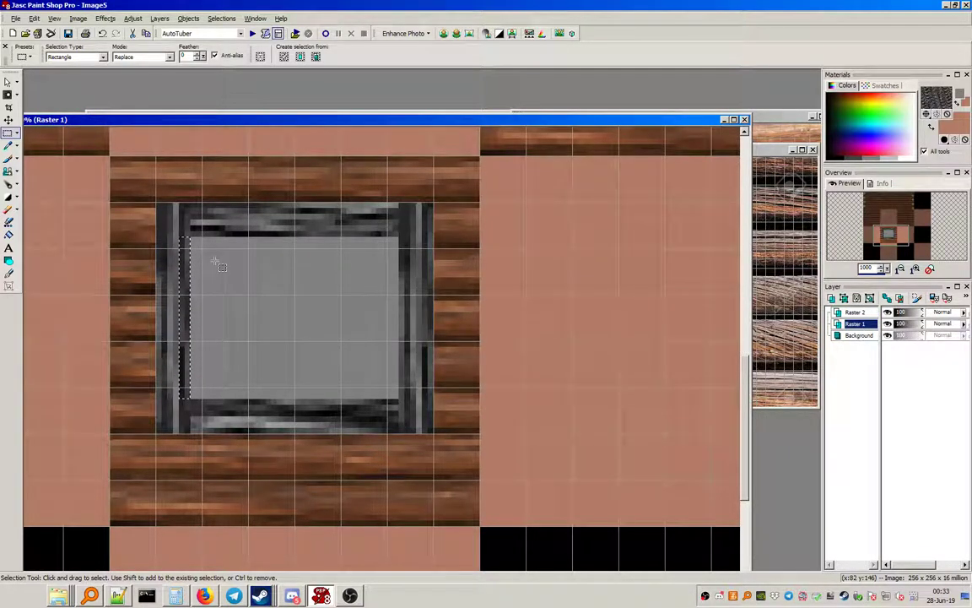
{"action": "mouse_move", "coordinate": [402, 239]}
{"action": "left_mouse_down"}
{"action": "mouse_move", "coordinate": [415, 372]}
{"action": "mouse_move", "coordinate": [394, 279]}
{"action": "mouse_move", "coordinate": [399, 237]}
{"action": "left_mouse_up"}
{"action": "left_click", "coordinate": [430, 395]}
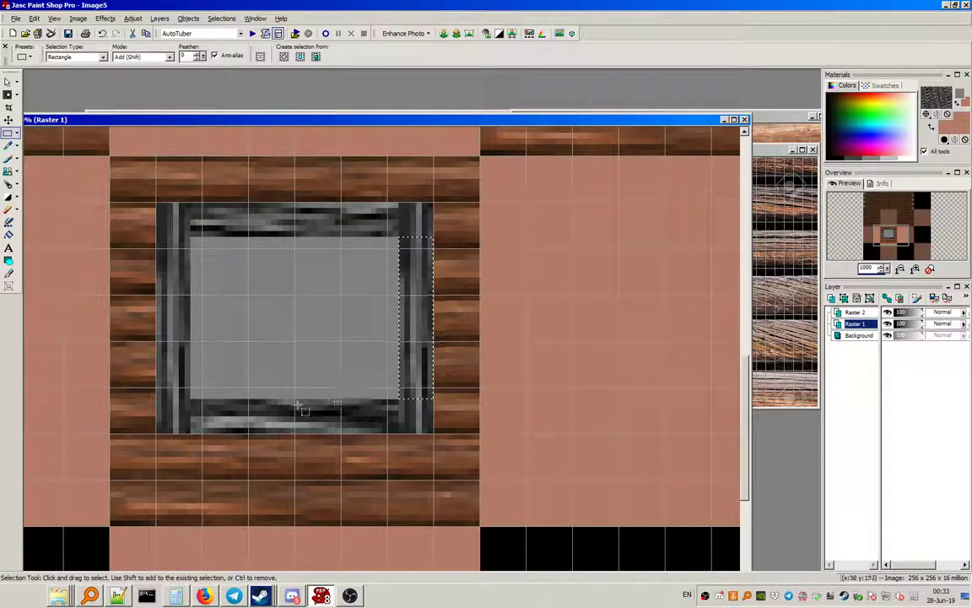
{"action": "left_click_drag", "start_coordinate": [277, 399], "coordinate": [398, 432]}
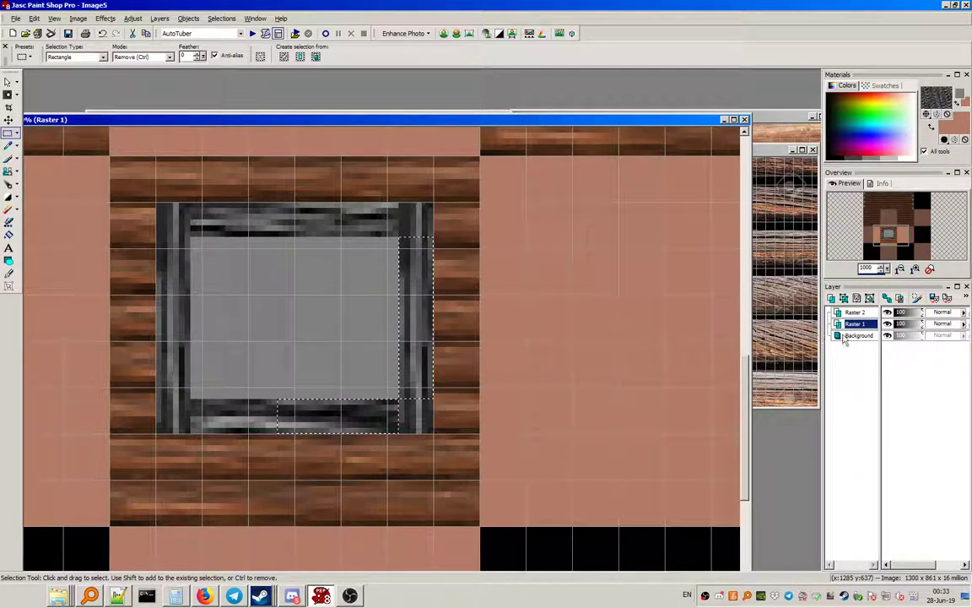
{"action": "key", "text": "ctrl+c"}
{"action": "left_click", "coordinate": [855, 313]}
{"action": "key", "text": "ctrl+e"}
{"action": "left_click", "coordinate": [573, 350]}
{"action": "key", "text": "ctrl+d"}
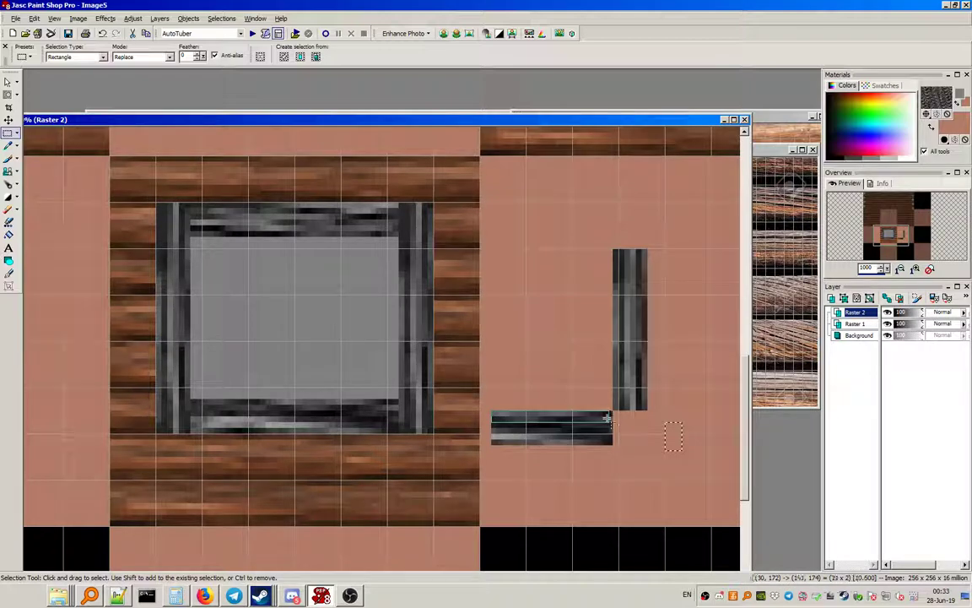
Step: Move the upper strip of the spare horizontal piece to the bottom inner edge of the window opening and deselect it
{"action": "left_click_drag", "start_coordinate": [590, 416], "coordinate": [289, 394]}
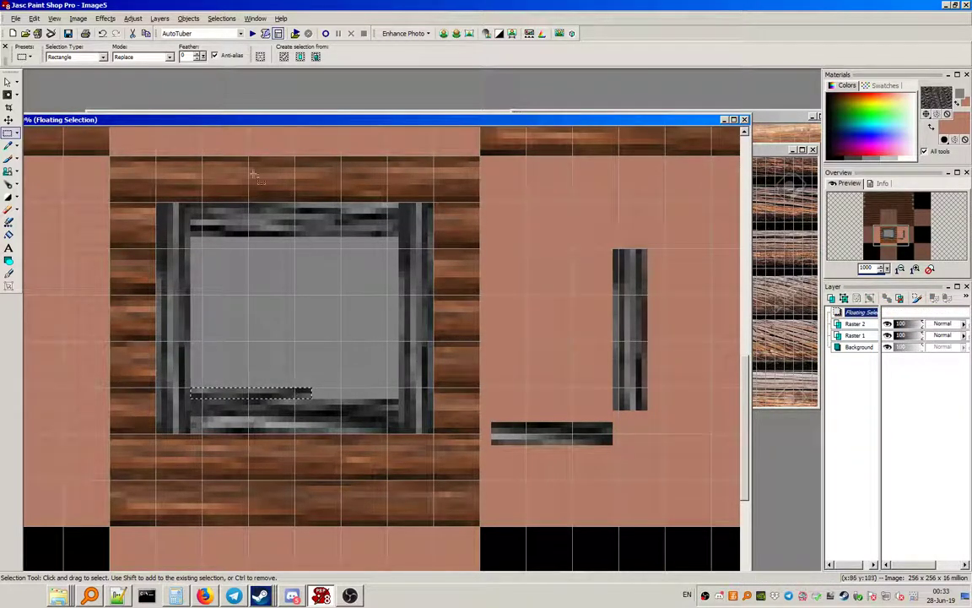
{"action": "left_click", "coordinate": [221, 17]}
{"action": "left_click", "coordinate": [211, 45]}
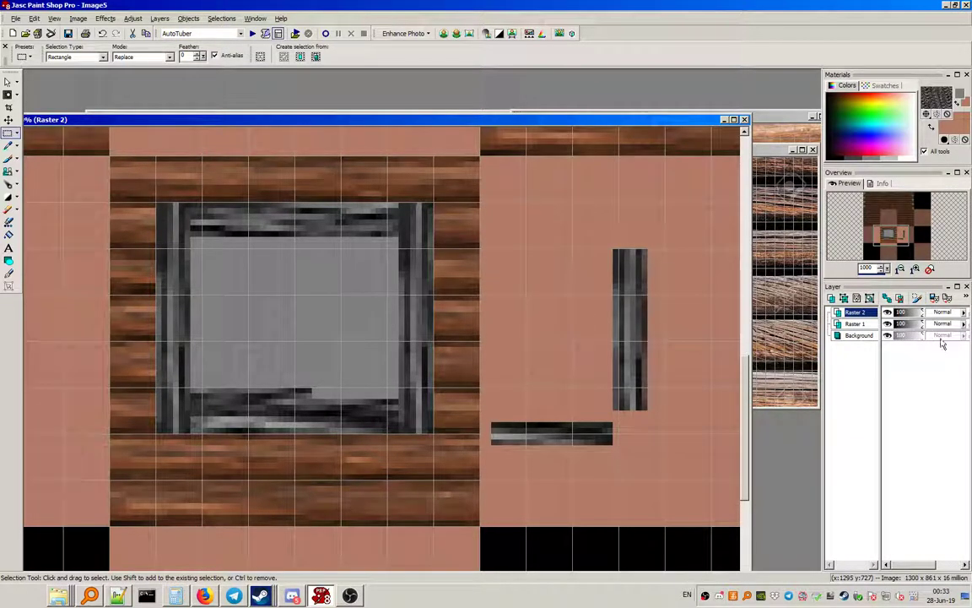
Step: Try Raster 1 at 34 opacity and restore it to 100
{"action": "left_click", "coordinate": [902, 325]}
{"action": "left_click", "coordinate": [903, 328]}
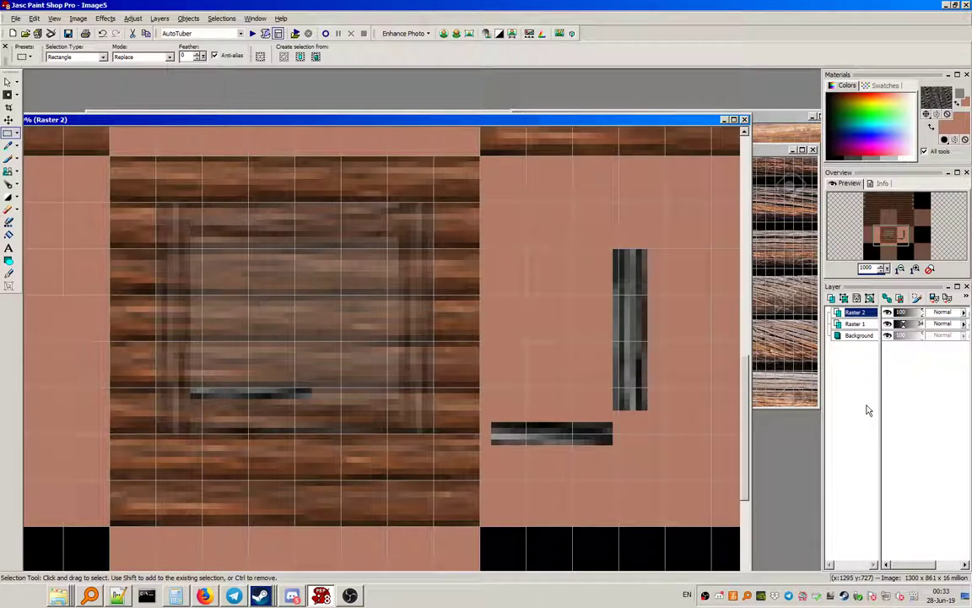
{"action": "left_click", "coordinate": [919, 324]}
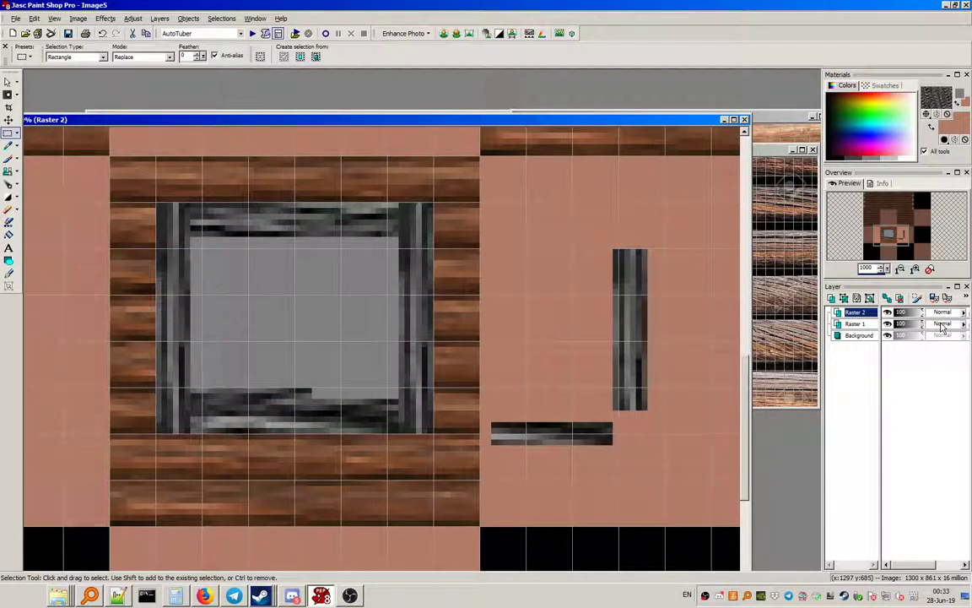
Step: Flood-fill the gray window opening on Raster 1 with solid black, using the RGB Value match mode
{"action": "left_click", "coordinate": [856, 324]}
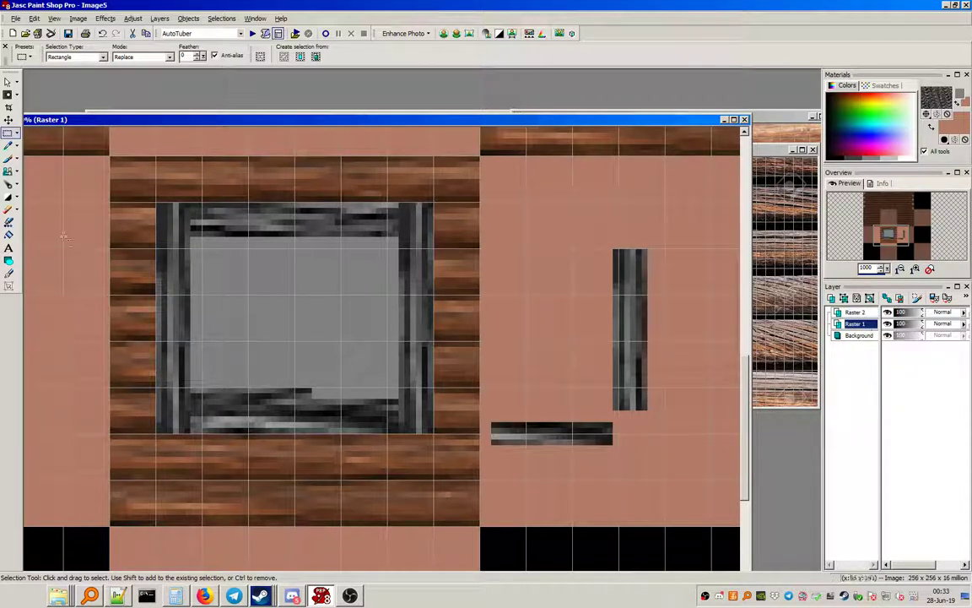
{"action": "left_click", "coordinate": [8, 235]}
{"action": "left_click", "coordinate": [61, 58]}
{"action": "left_click", "coordinate": [59, 64]}
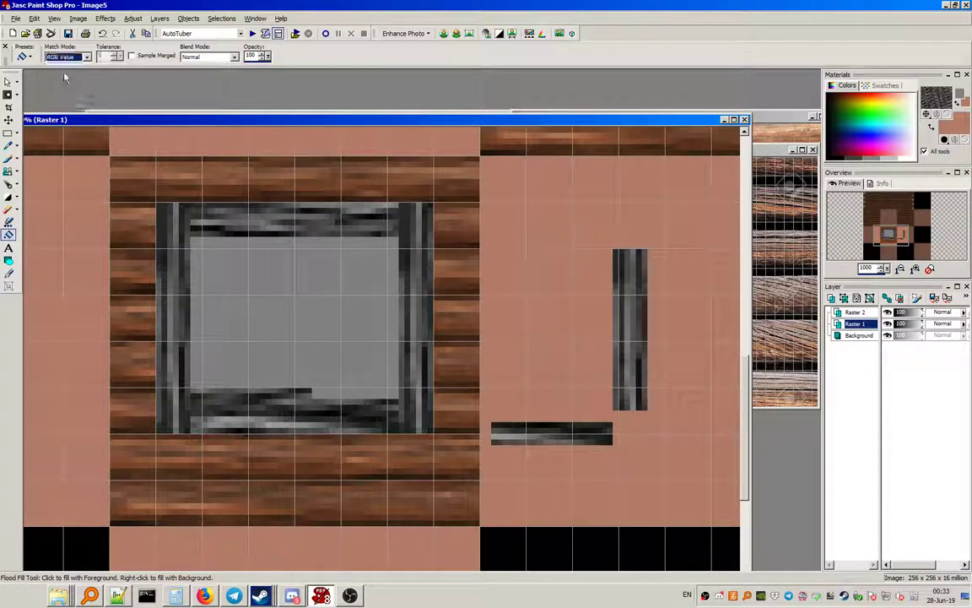
{"action": "left_click", "coordinate": [943, 124]}
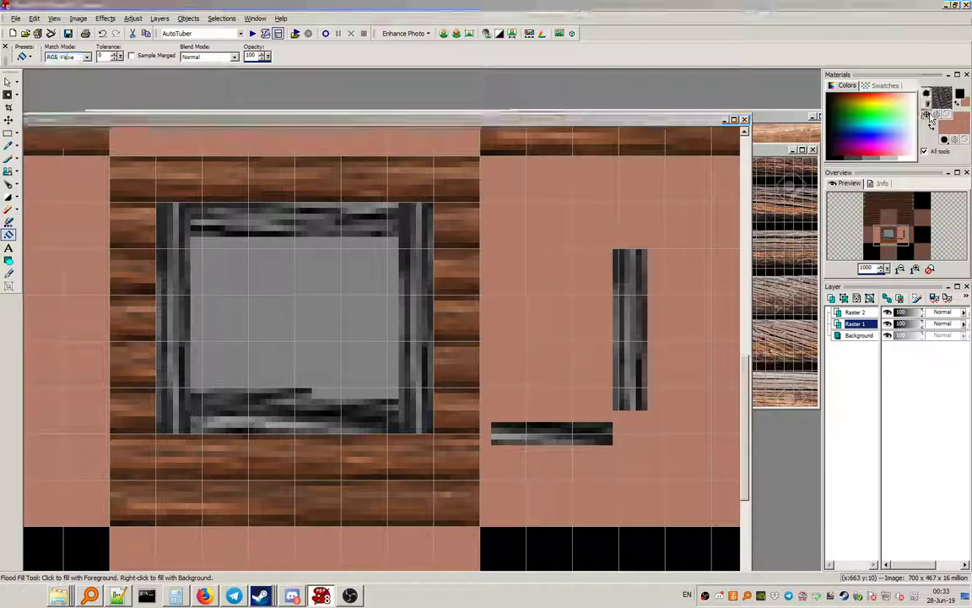
{"action": "left_click", "coordinate": [270, 276]}
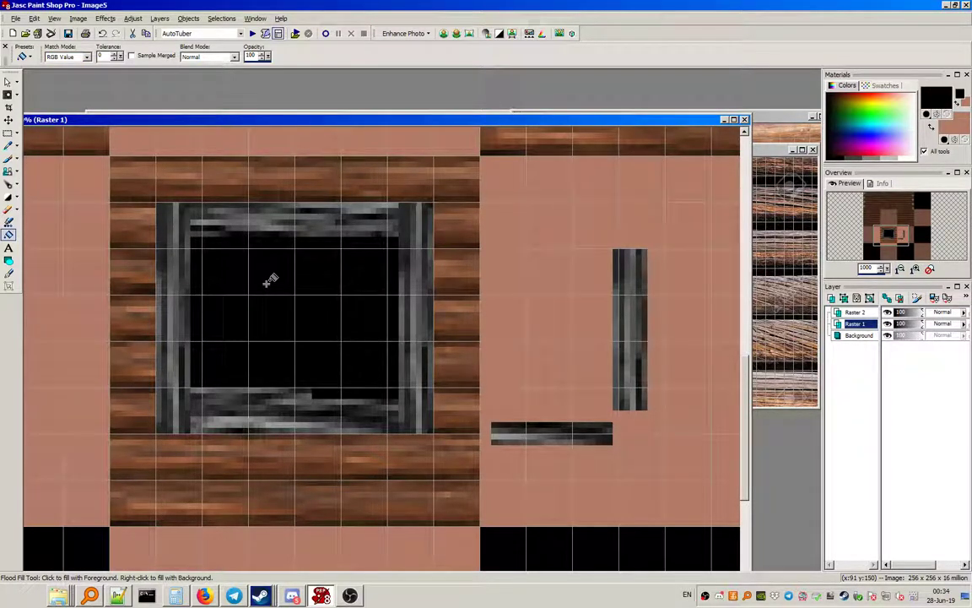
{"action": "left_click", "coordinate": [8, 134]}
{"action": "left_click_drag", "start_coordinate": [918, 324], "coordinate": [945, 332]}
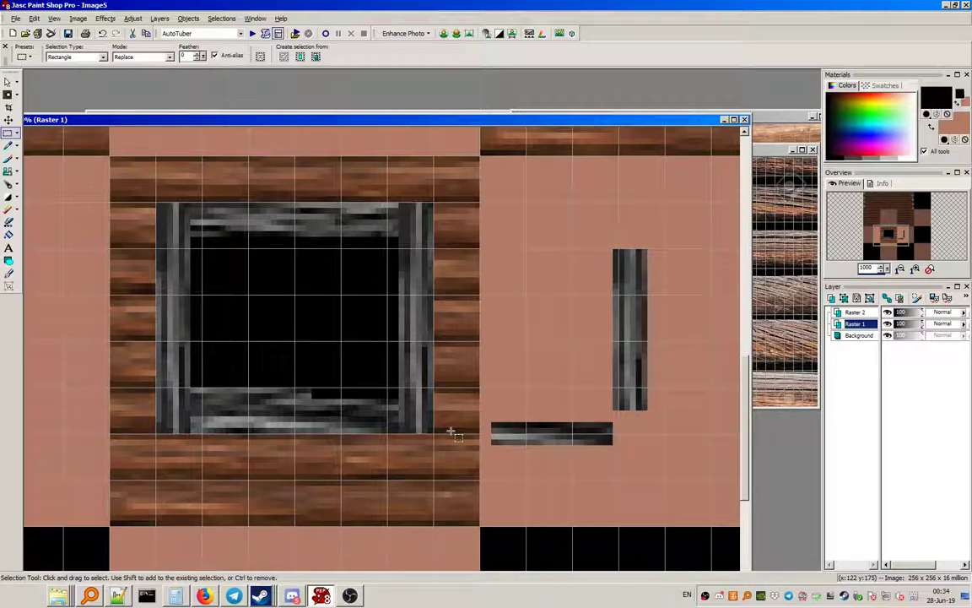
{"action": "left_click_drag", "start_coordinate": [311, 391], "coordinate": [192, 397]}
{"action": "key", "text": "Delete"}
{"action": "key", "text": "ctrl+d"}
Step: On Raster 2, extend the bottom inner frame strip to the opening's right edge with copied pieces of the strip
{"action": "left_click", "coordinate": [855, 312]}
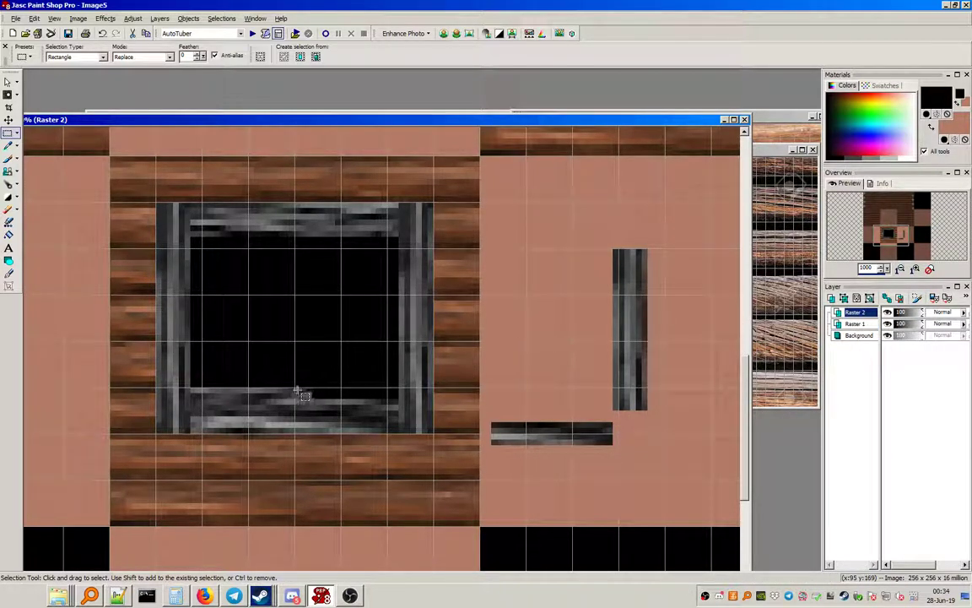
{"action": "left_click_drag", "start_coordinate": [310, 388], "coordinate": [355, 395]}
{"action": "key", "text": "ctrl+f"}
{"action": "left_click", "coordinate": [78, 18]}
{"action": "left_click", "coordinate": [279, 272]}
{"action": "left_click_drag", "start_coordinate": [358, 382], "coordinate": [381, 398]}
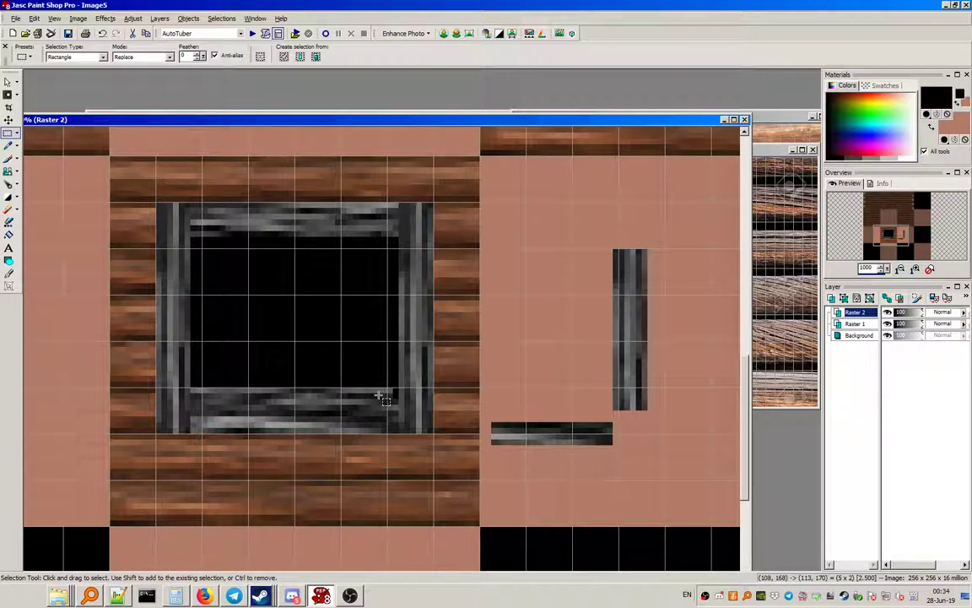
{"action": "key", "text": "ctrl+f"}
{"action": "key", "text": "ctrl+shift+f"}
{"action": "left_click_drag", "start_coordinate": [481, 249], "coordinate": [521, 288]}
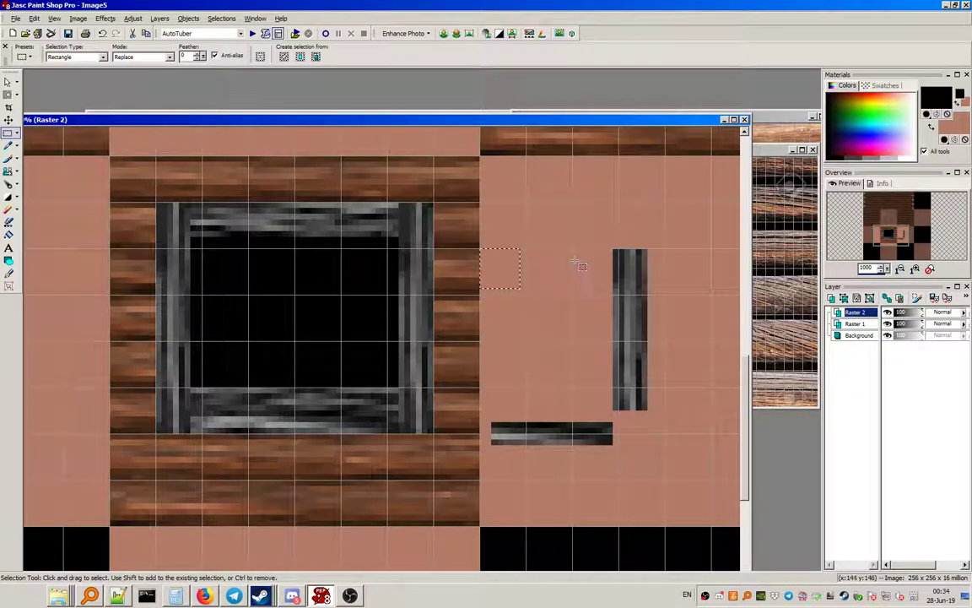
Step: Line the full top inner edge of the window opening with the light strip of the spare horizontal piece and a copied section
{"action": "left_click_drag", "start_coordinate": [493, 433], "coordinate": [283, 249]}
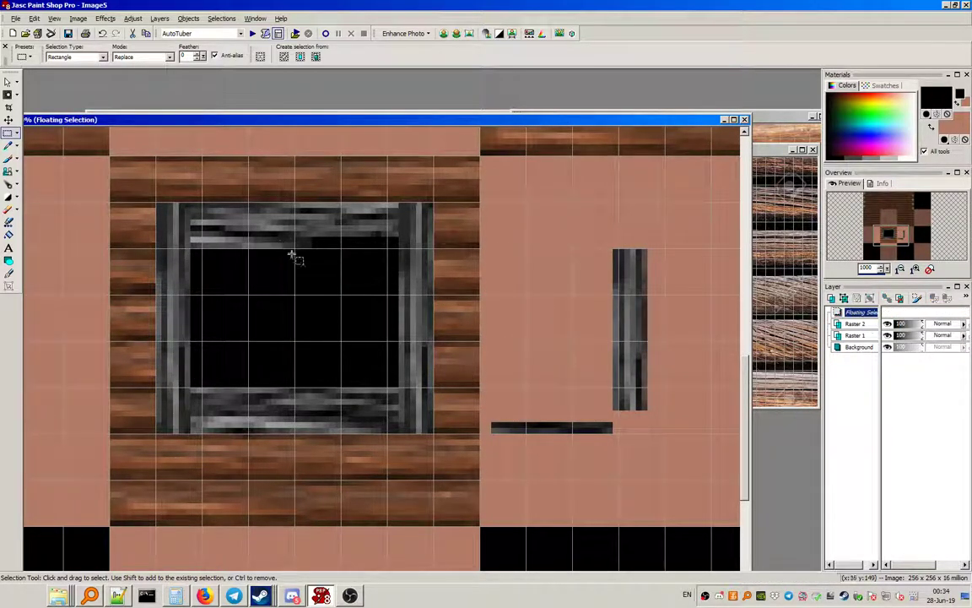
{"action": "left_click_drag", "start_coordinate": [358, 232], "coordinate": [387, 253]}
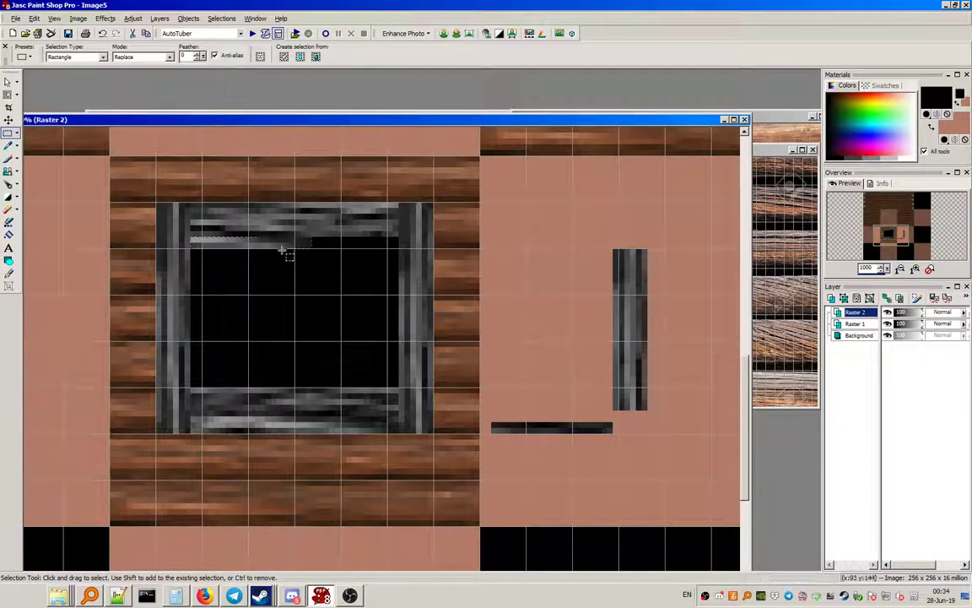
{"action": "mouse_move", "coordinate": [202, 221]}
{"action": "left_mouse_down"}
{"action": "mouse_move", "coordinate": [291, 234]}
{"action": "mouse_move", "coordinate": [346, 265]}
{"action": "mouse_move", "coordinate": [379, 242]}
{"action": "left_mouse_up"}
{"action": "left_click", "coordinate": [102, 33]}
{"action": "left_click", "coordinate": [77, 17]}
{"action": "key", "text": "Escape"}
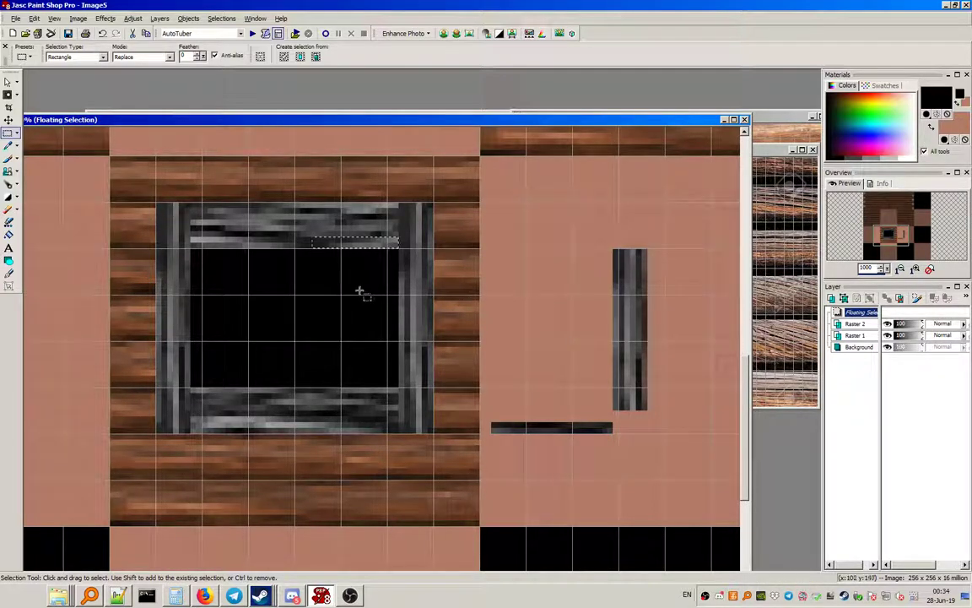
Step: Line the left inner edge of the window opening with sections cut from the spare vertical piece
{"action": "left_click", "coordinate": [618, 331]}
{"action": "left_click_drag", "start_coordinate": [618, 332], "coordinate": [630, 332]}
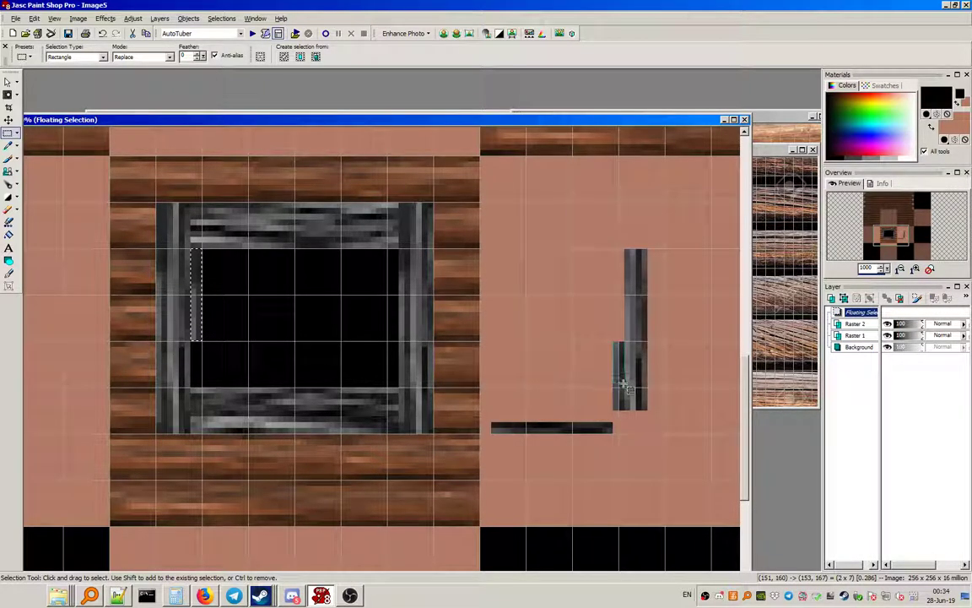
{"action": "left_click", "coordinate": [562, 350]}
{"action": "left_click_drag", "start_coordinate": [229, 367], "coordinate": [195, 373]}
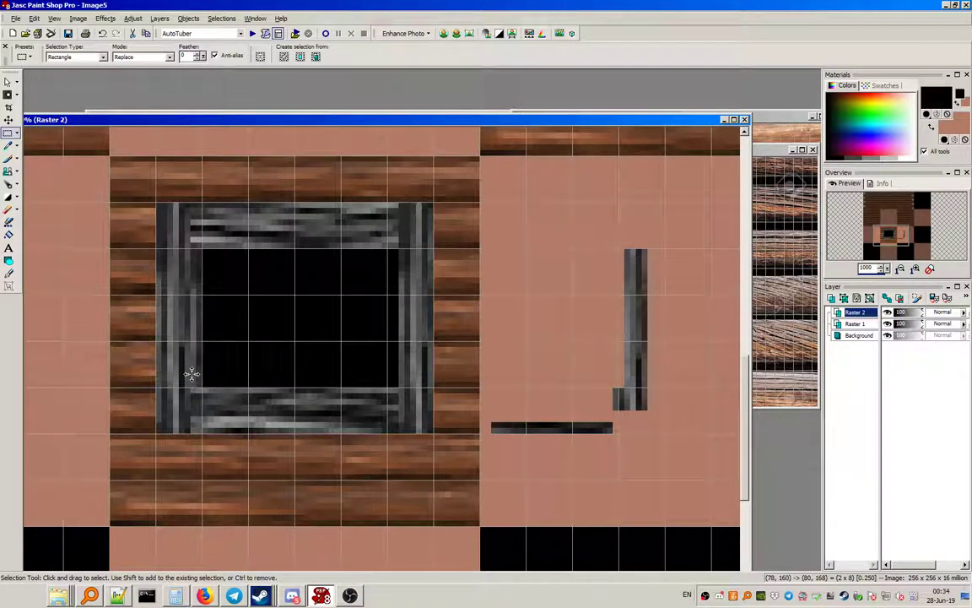
Step: Line the right inner edge of the window opening down to the bottom beam with another strip of the spare vertical piece
{"action": "left_click", "coordinate": [632, 380]}
{"action": "left_click_drag", "start_coordinate": [389, 335], "coordinate": [395, 361]}
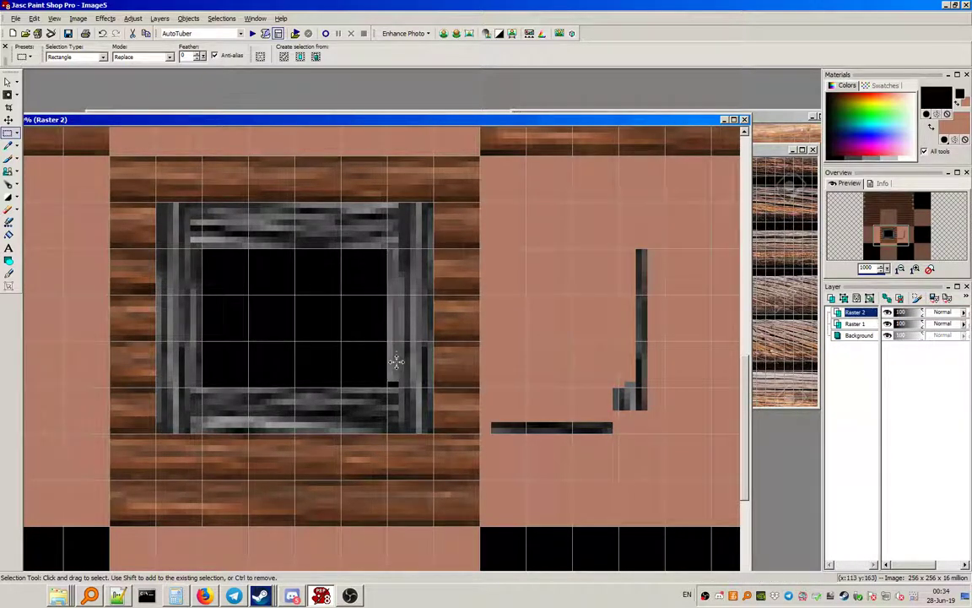
{"action": "key", "text": "ctrl+z"}
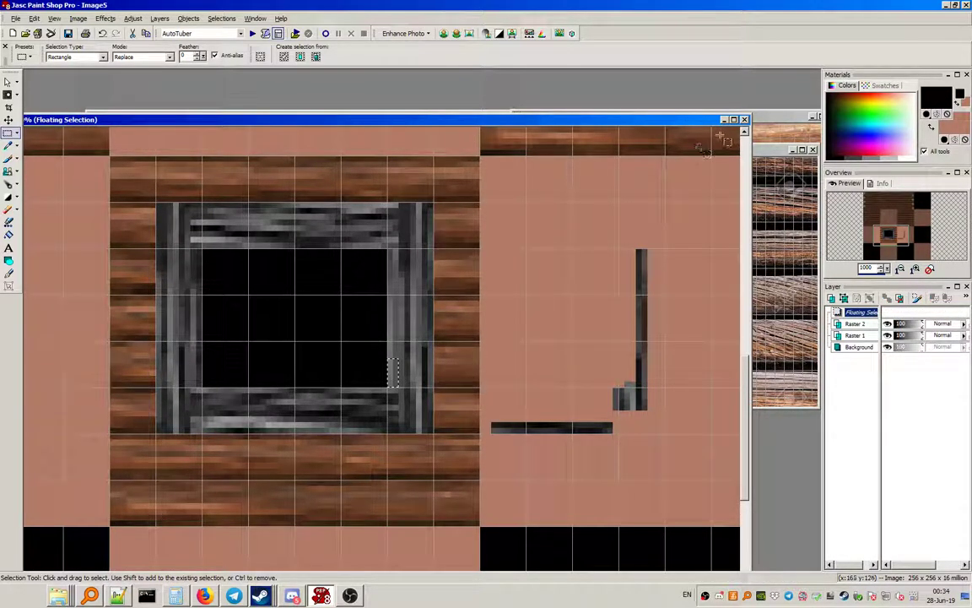
Step: Build a vertical centre divider in the window from side-by-side copies of the left and right inner frame strips, and deselect it
{"action": "left_click_drag", "start_coordinate": [682, 126], "coordinate": [652, 138]}
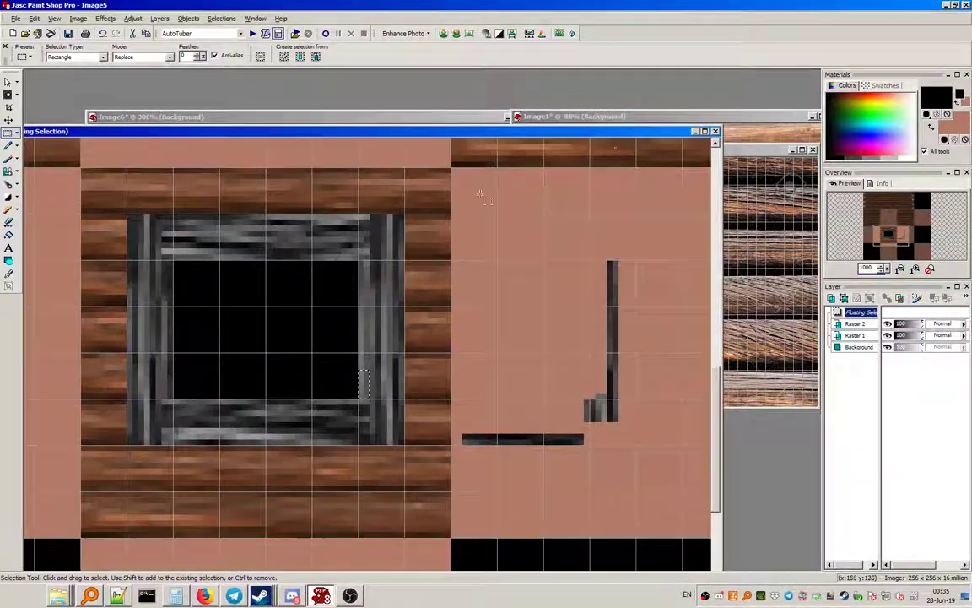
{"action": "left_click_drag", "start_coordinate": [164, 263], "coordinate": [172, 396]}
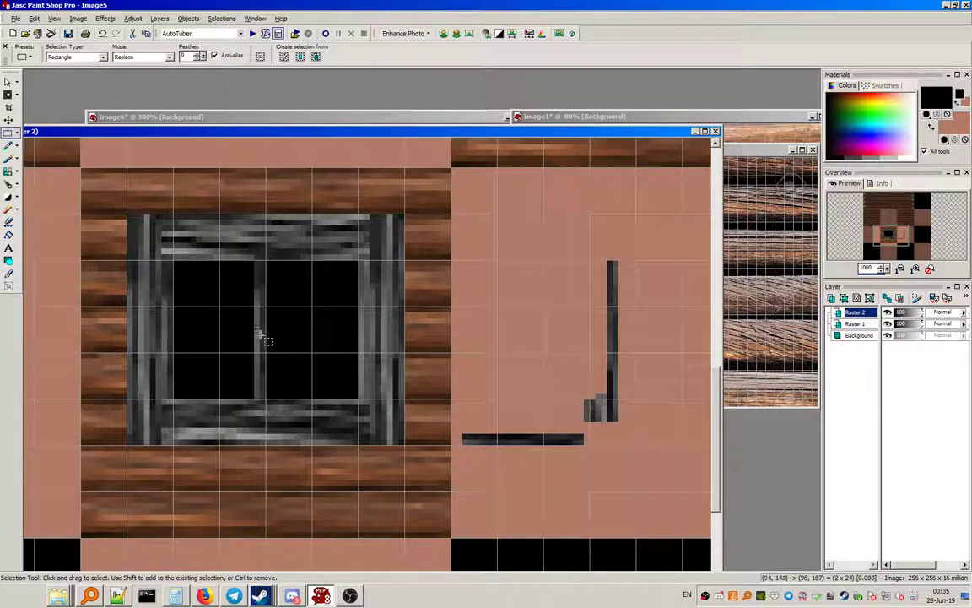
{"action": "key", "text": "ctrl+z"}
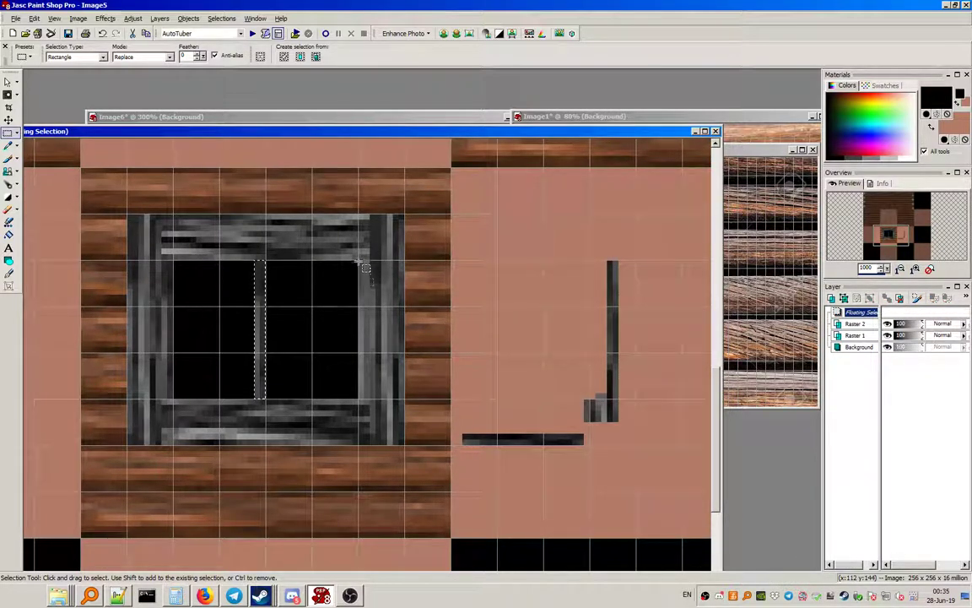
{"action": "left_click_drag", "start_coordinate": [369, 262], "coordinate": [359, 399]}
{"action": "left_click_drag", "start_coordinate": [338, 361], "coordinate": [276, 329]}
{"action": "scroll", "coordinate": [333, 387], "scroll_direction": "down", "scroll_amount": 5}
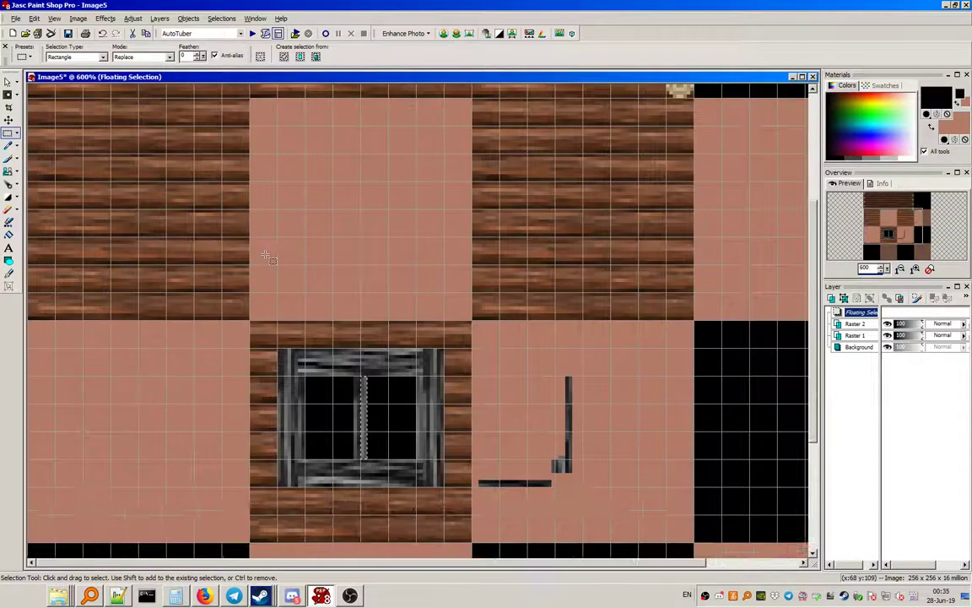
{"action": "scroll", "coordinate": [334, 387], "scroll_direction": "up", "scroll_amount": 3}
{"action": "scroll", "coordinate": [333, 387], "scroll_direction": "up", "scroll_amount": 5}
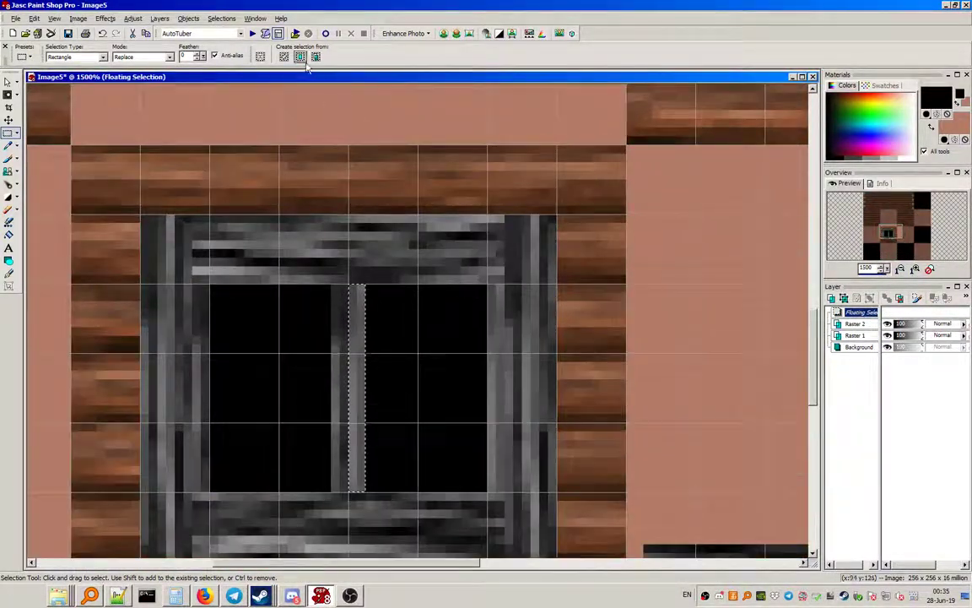
{"action": "left_click", "coordinate": [221, 18]}
{"action": "left_click", "coordinate": [241, 43]}
Step: Paint a light-gray horizontal line across the upper part of both window panes with a size 1 Paint Brush
{"action": "left_click", "coordinate": [10, 158]}
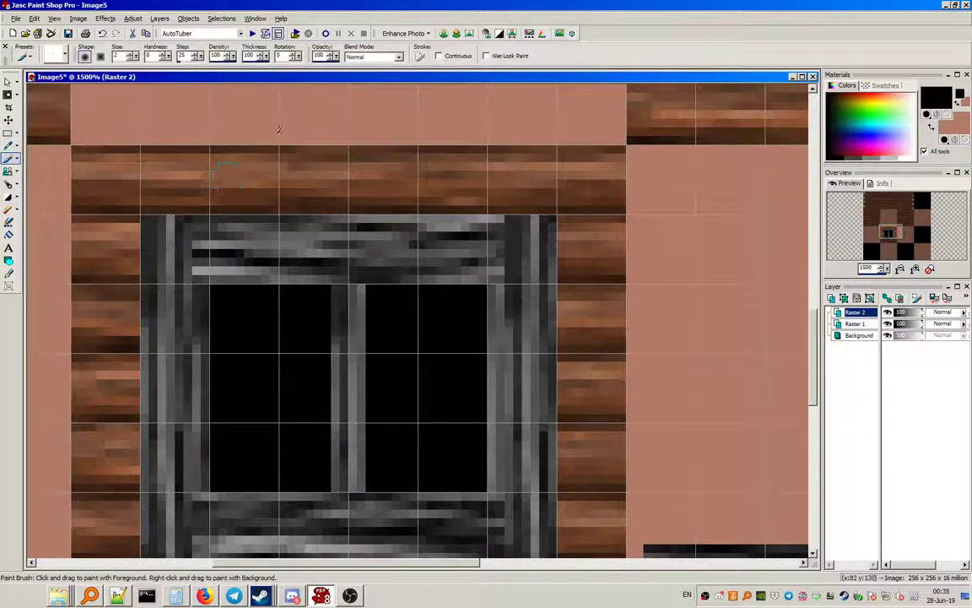
{"action": "mouse_move", "coordinate": [342, 80]}
{"action": "left_mouse_down"}
{"action": "mouse_move", "coordinate": [28, 140]}
{"action": "mouse_move", "coordinate": [347, 86]}
{"action": "left_mouse_up"}
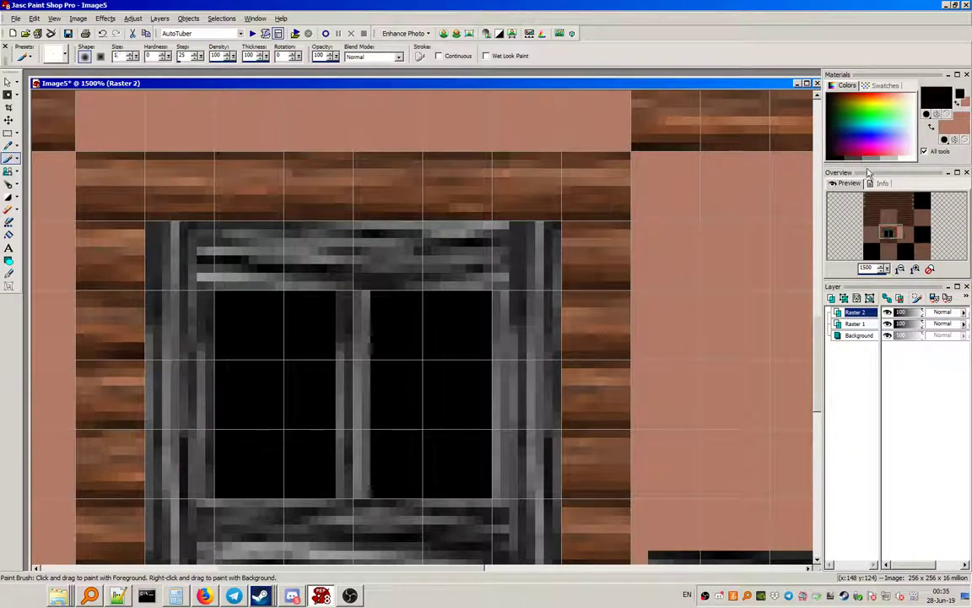
{"action": "left_click", "coordinate": [896, 155]}
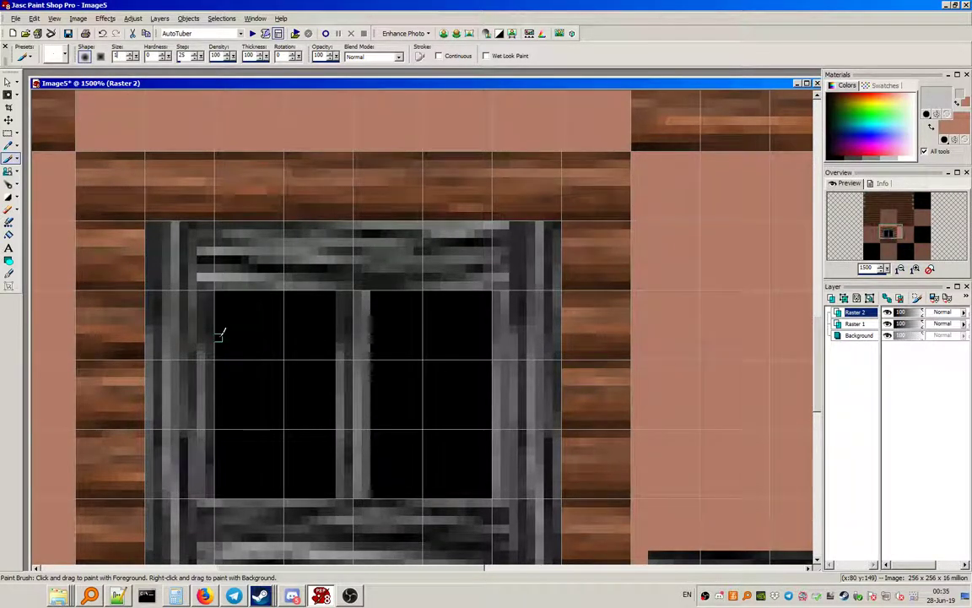
{"action": "left_click_drag", "start_coordinate": [219, 336], "coordinate": [308, 337]}
{"action": "left_click_drag", "start_coordinate": [375, 336], "coordinate": [491, 337]}
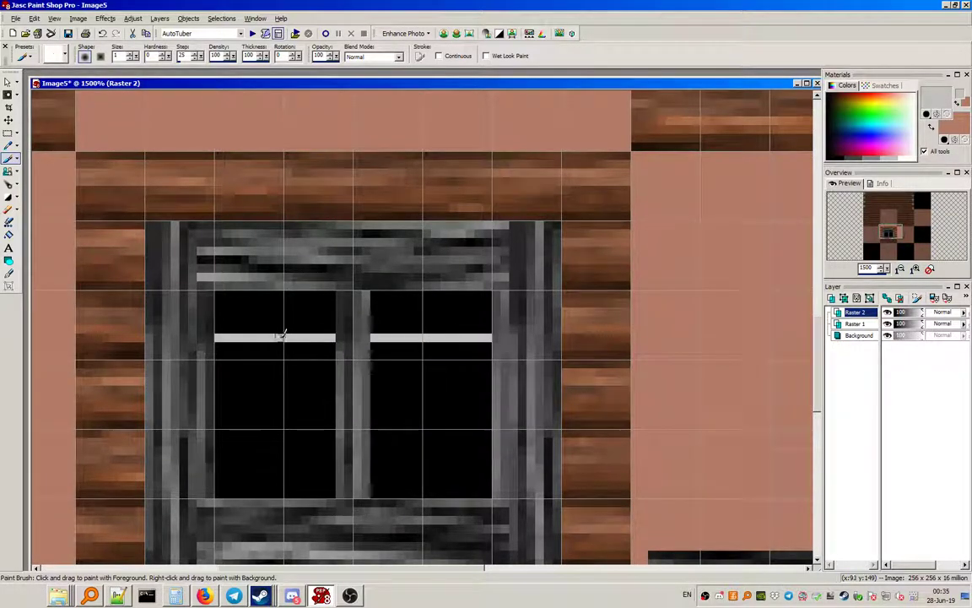
{"action": "mouse_move", "coordinate": [430, 92]}
{"action": "left_mouse_down"}
{"action": "mouse_move", "coordinate": [356, 521]}
{"action": "mouse_move", "coordinate": [438, 98]}
{"action": "left_mouse_up"}
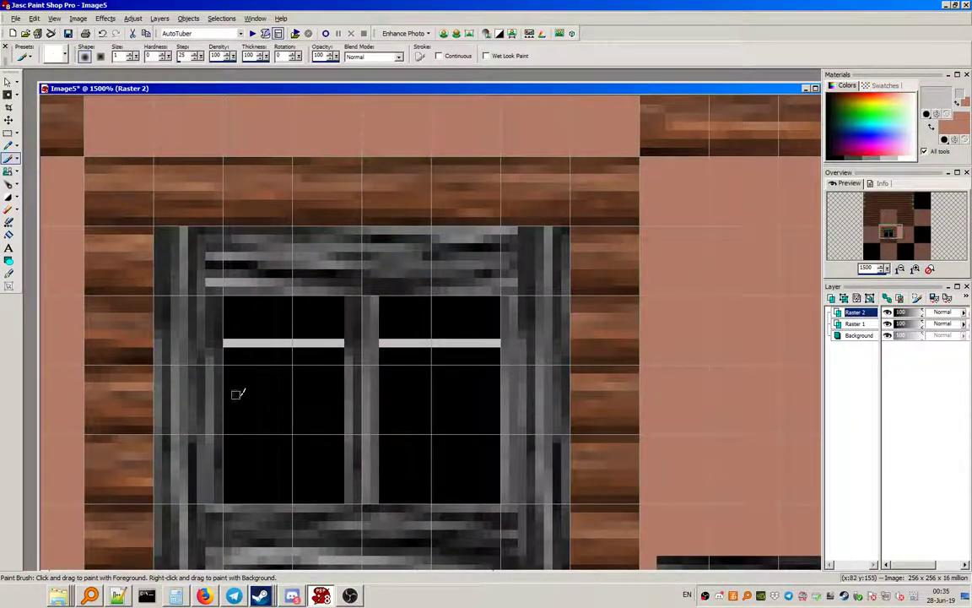
Step: Add two more horizontal and two vertical light-gray bars to the left pane, painting out the stray pixels beneath them in black
{"action": "left_click_drag", "start_coordinate": [269, 392], "coordinate": [323, 394]}
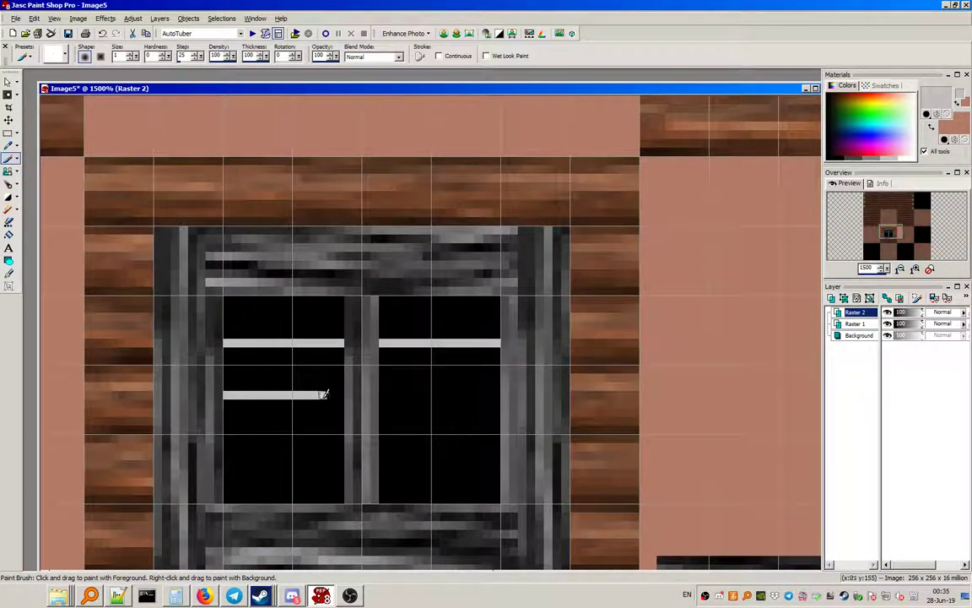
{"action": "left_click_drag", "start_coordinate": [228, 446], "coordinate": [305, 447]}
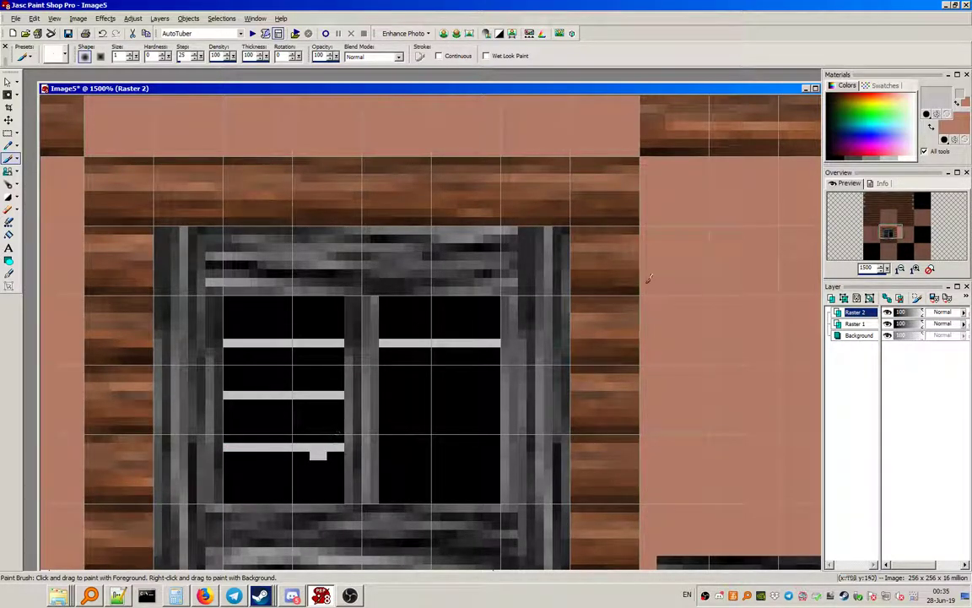
{"action": "right_click", "coordinate": [869, 155]}
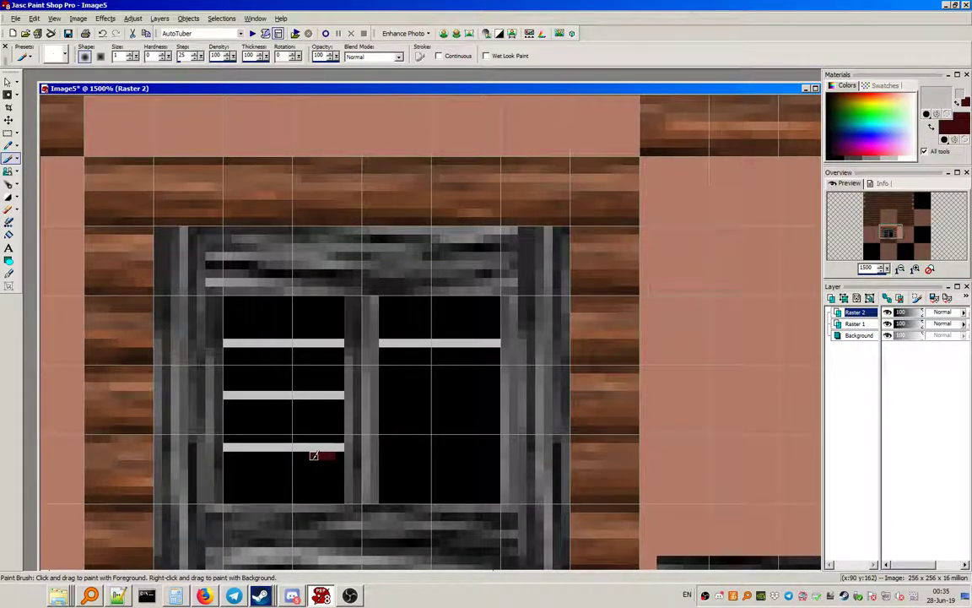
{"action": "right_click", "coordinate": [844, 157]}
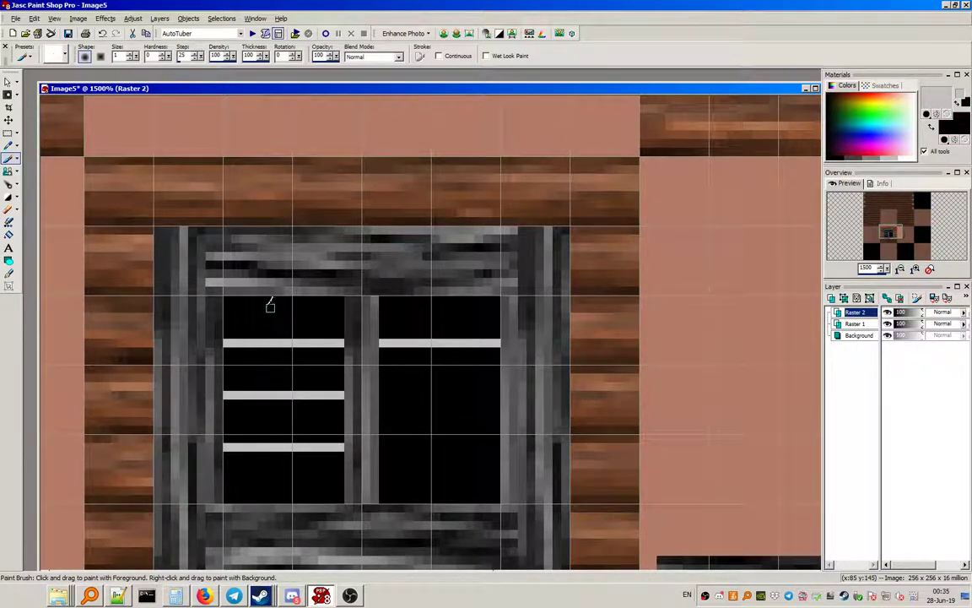
{"action": "left_click_drag", "start_coordinate": [262, 298], "coordinate": [263, 308]}
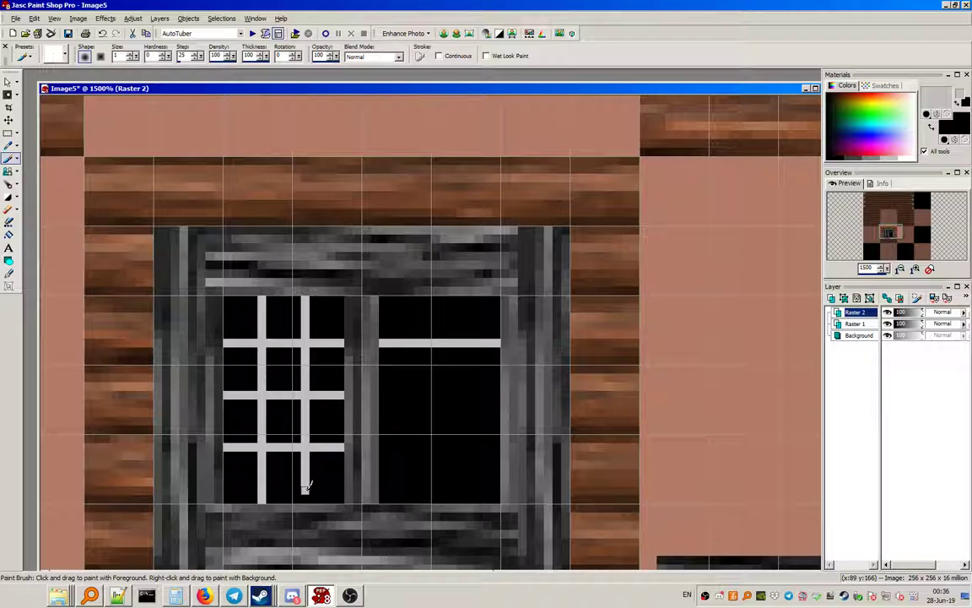
Step: Copy the finished left pane grid onto the right pane and clear the selection
{"action": "left_click", "coordinate": [8, 132]}
{"action": "left_click_drag", "start_coordinate": [228, 297], "coordinate": [344, 504]}
{"action": "key", "text": "ctrl+c"}
{"action": "key", "text": "ctrl+e"}
{"action": "left_click", "coordinate": [447, 405]}
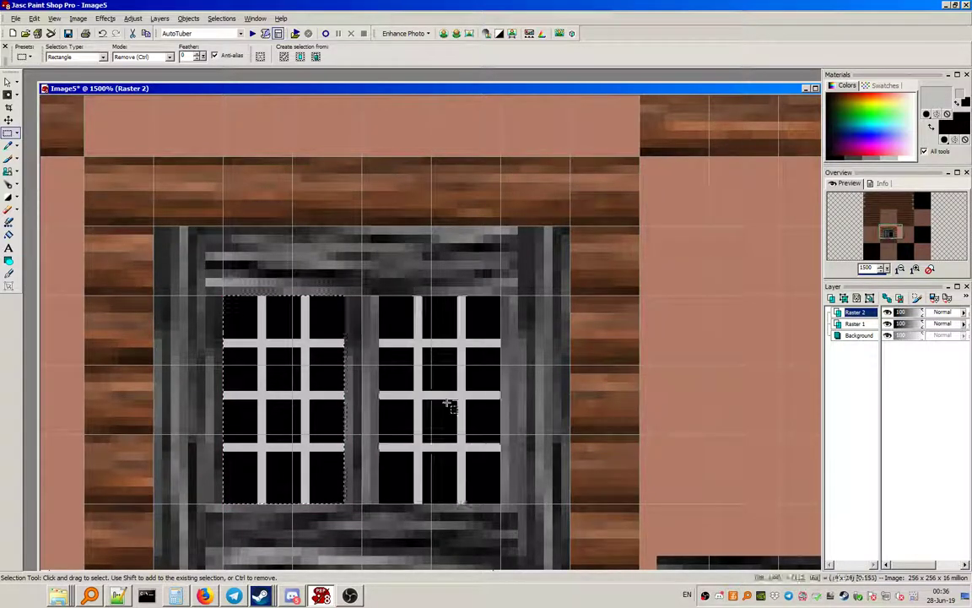
{"action": "left_click", "coordinate": [221, 18]}
{"action": "left_click", "coordinate": [238, 44]}
Step: Paint a light-gray line along the bottom edge of both window panes with the Paint Brush
{"action": "left_click", "coordinate": [9, 158]}
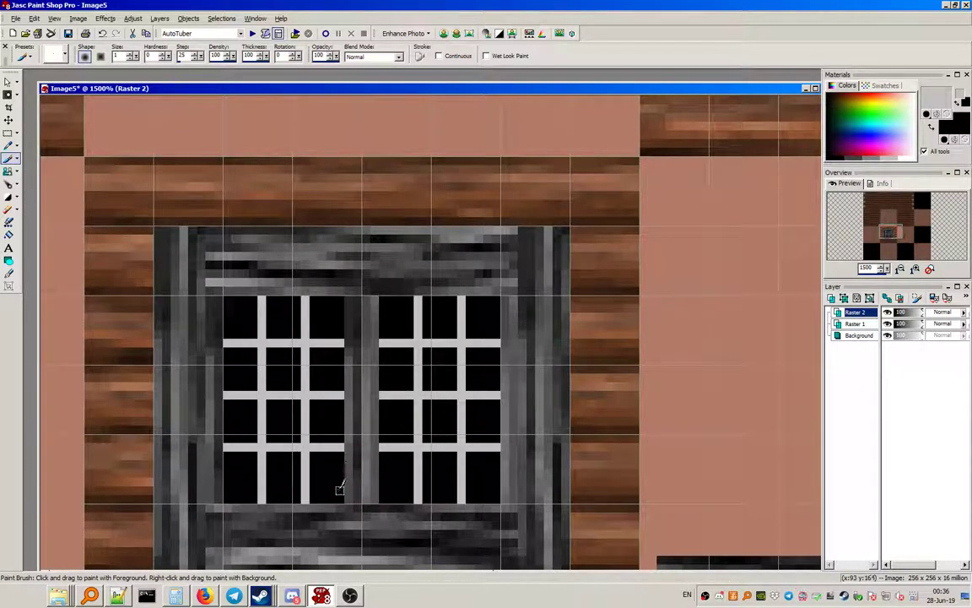
{"action": "left_click_drag", "start_coordinate": [340, 499], "coordinate": [290, 499]}
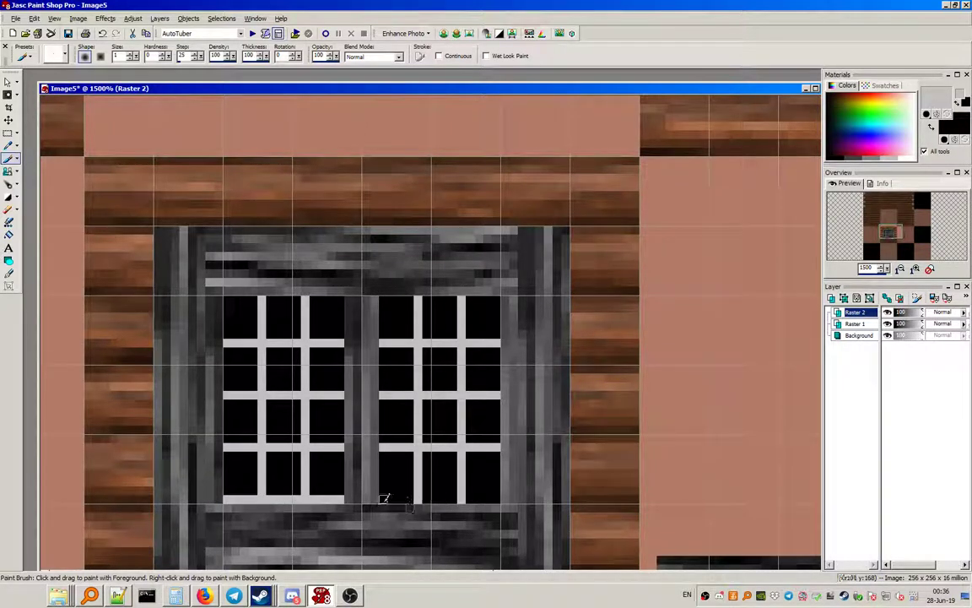
{"action": "left_click_drag", "start_coordinate": [382, 498], "coordinate": [435, 497]}
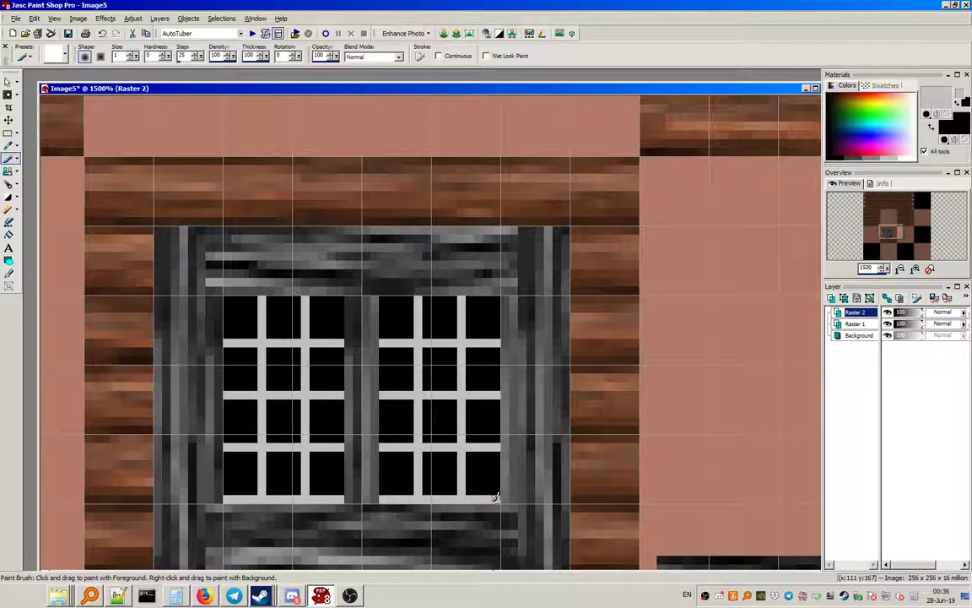
{"action": "scroll", "coordinate": [353, 341], "scroll_direction": "down", "scroll_amount": 5}
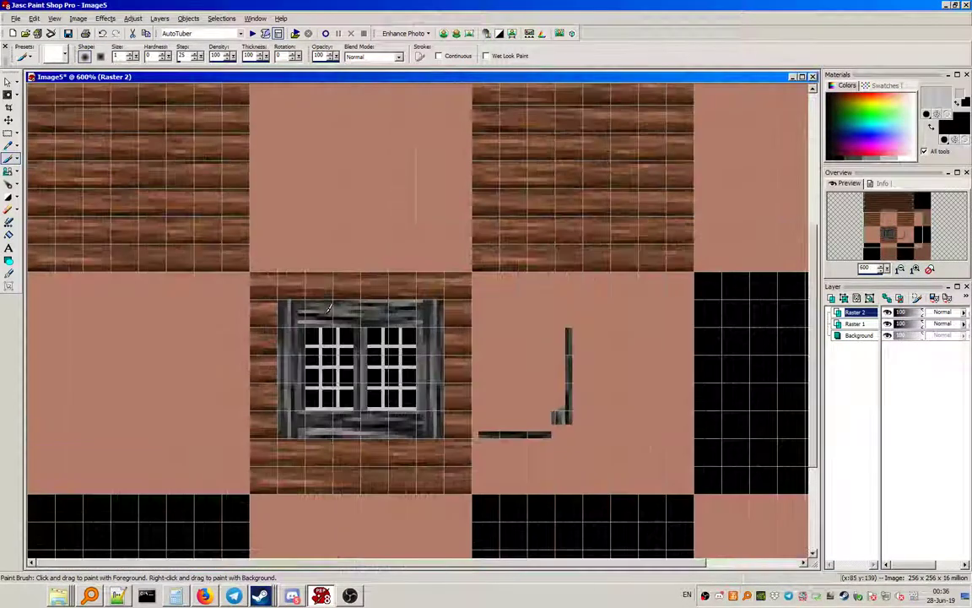
{"action": "scroll", "coordinate": [329, 309], "scroll_direction": "up", "scroll_amount": 3}
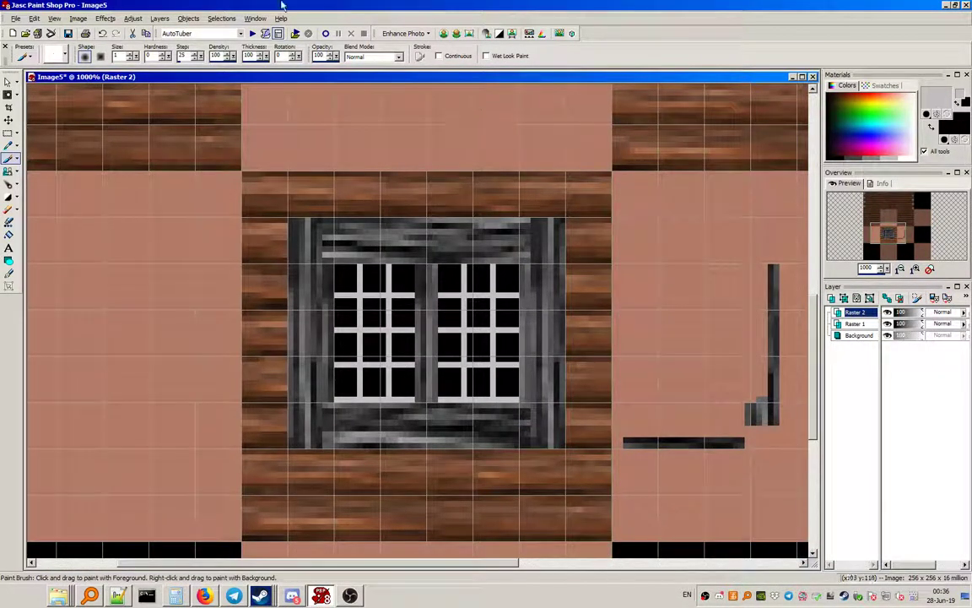
{"action": "left_click", "coordinate": [132, 18]}
{"action": "mouse_move", "coordinate": [143, 41]}
{"action": "left_click", "coordinate": [266, 98]}
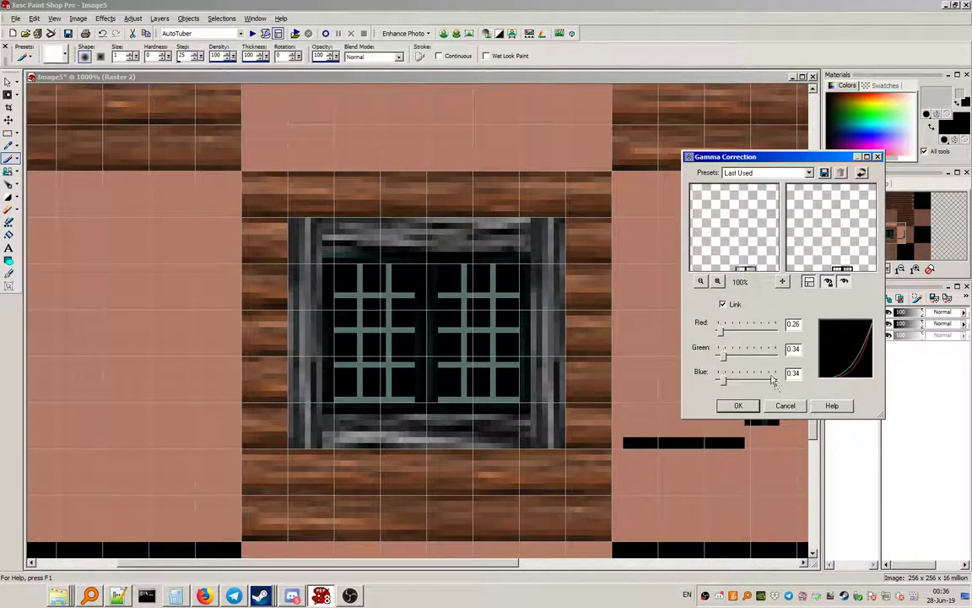
{"action": "left_click_drag", "start_coordinate": [721, 331], "coordinate": [713, 384]}
{"action": "left_click", "coordinate": [723, 305]}
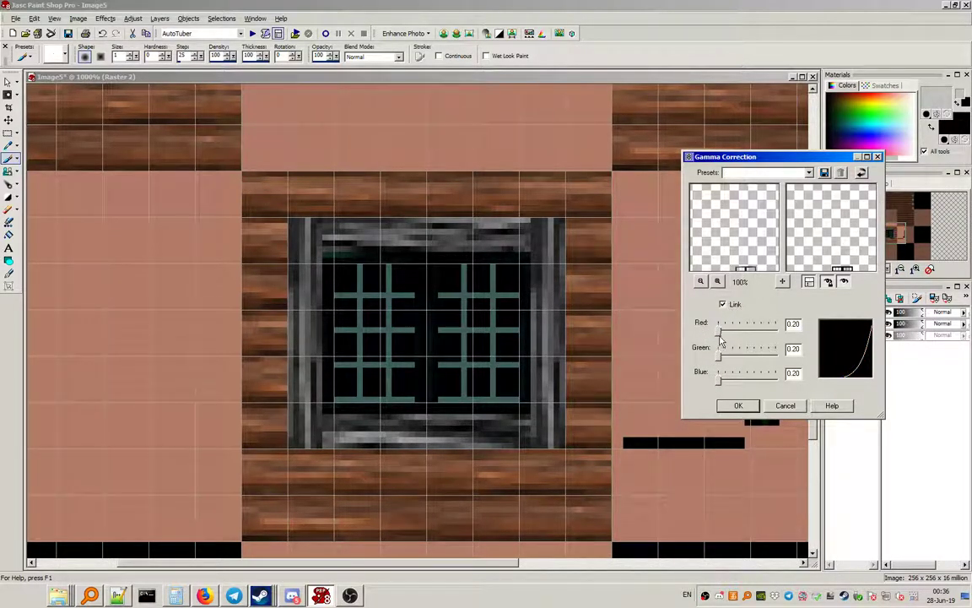
{"action": "left_click_drag", "start_coordinate": [720, 331], "coordinate": [731, 331]}
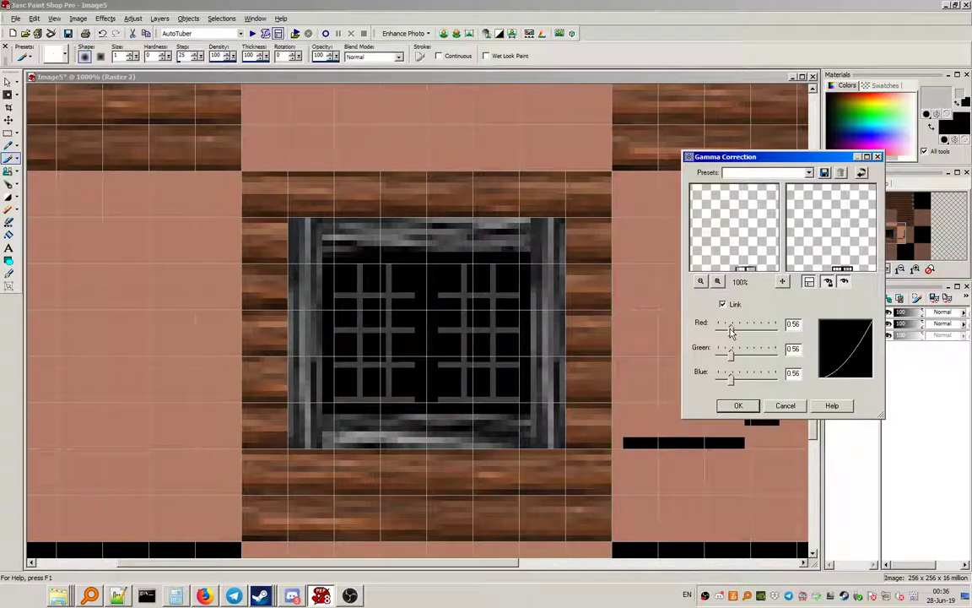
{"action": "left_click", "coordinate": [738, 405]}
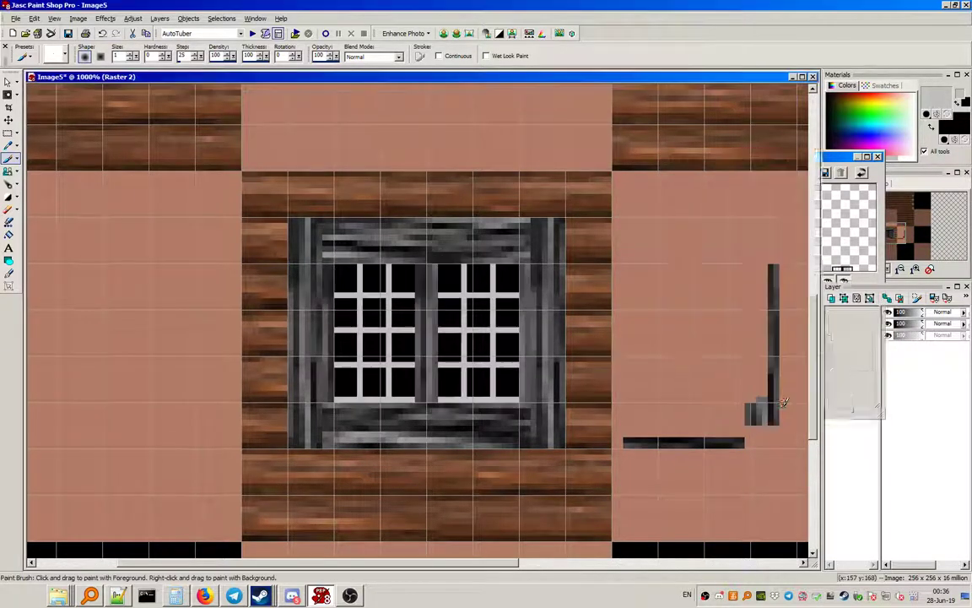
Step: Lighten the outer window frame on Raster 1 using Gamma Correction with all channels linked at 1.60
{"action": "left_click", "coordinate": [855, 324]}
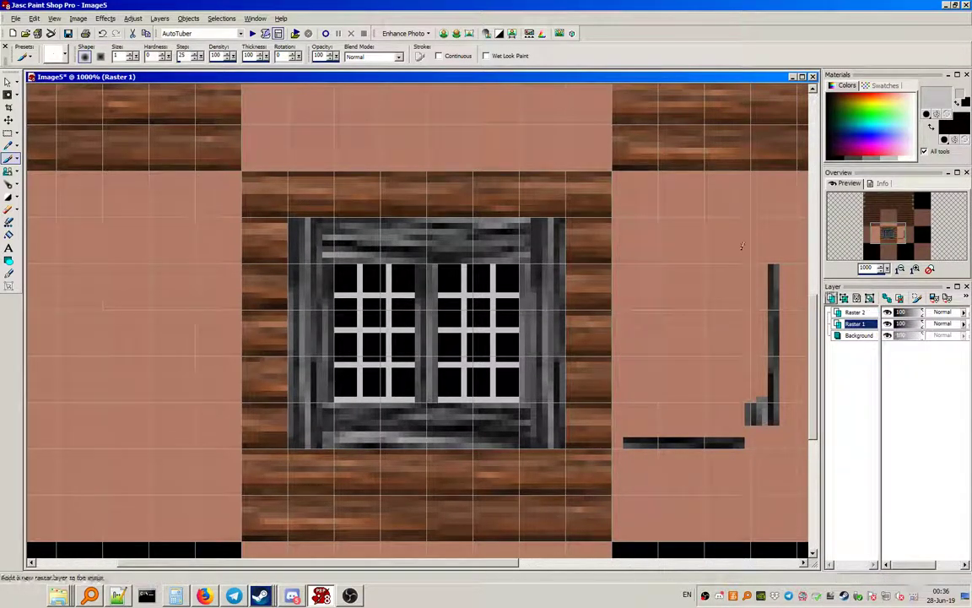
{"action": "left_click", "coordinate": [132, 19]}
{"action": "mouse_move", "coordinate": [173, 45]}
{"action": "left_click_drag", "start_coordinate": [721, 329], "coordinate": [791, 335]}
{"action": "left_click", "coordinate": [723, 304]}
{"action": "left_click", "coordinate": [723, 304]}
{"action": "left_click_drag", "start_coordinate": [778, 334], "coordinate": [752, 334]}
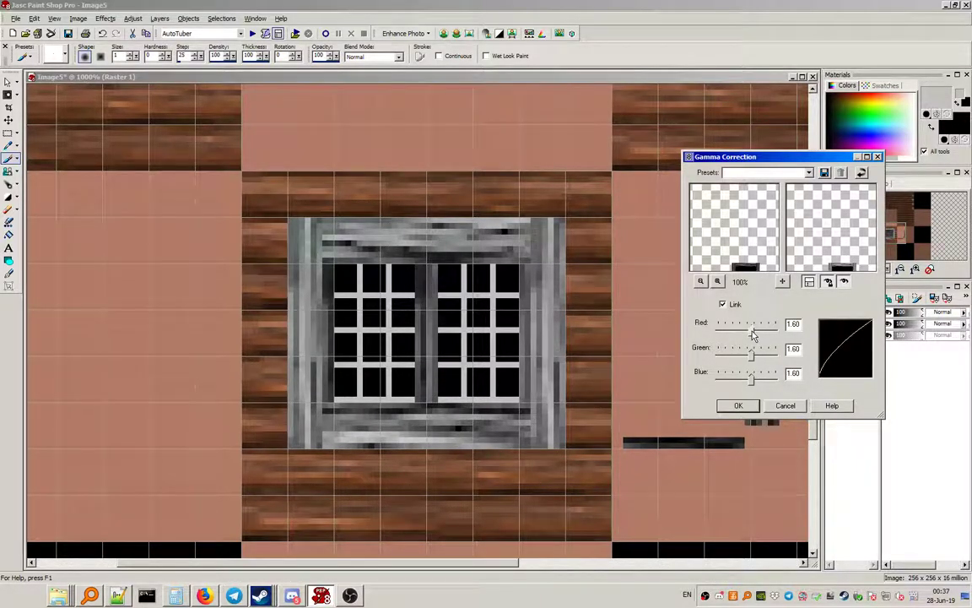
{"action": "left_click", "coordinate": [748, 406]}
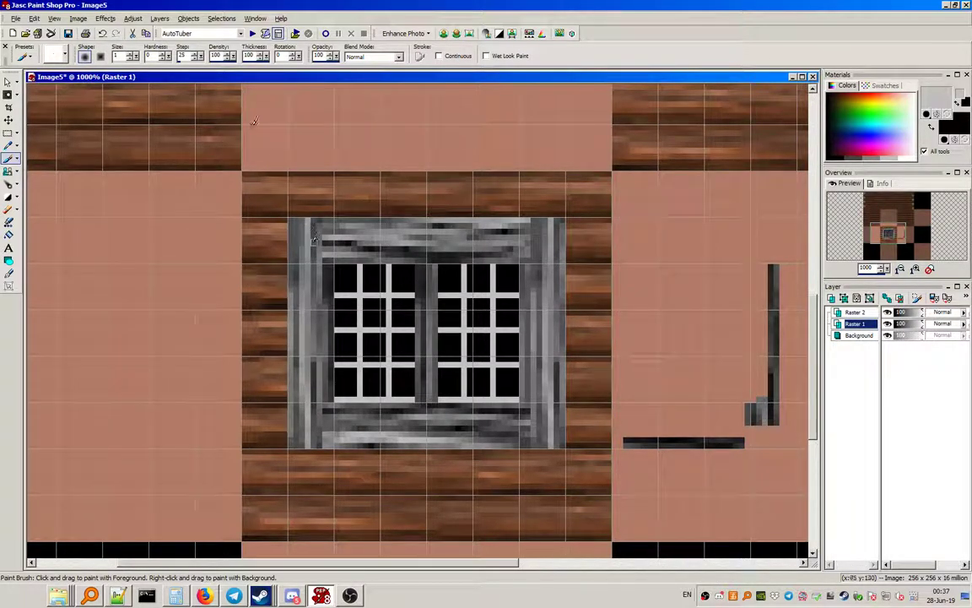
Step: Start a Drop Shadow effect on Raster 1, zero its offsets and set the shadow color to black
{"action": "left_click", "coordinate": [101, 19]}
{"action": "mouse_move", "coordinate": [126, 49]}
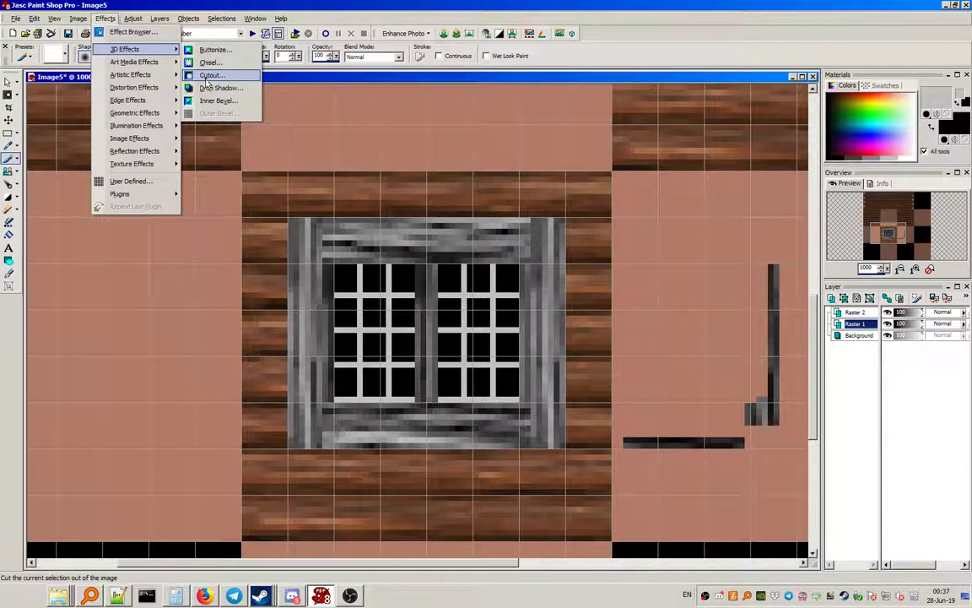
{"action": "left_click", "coordinate": [218, 85]}
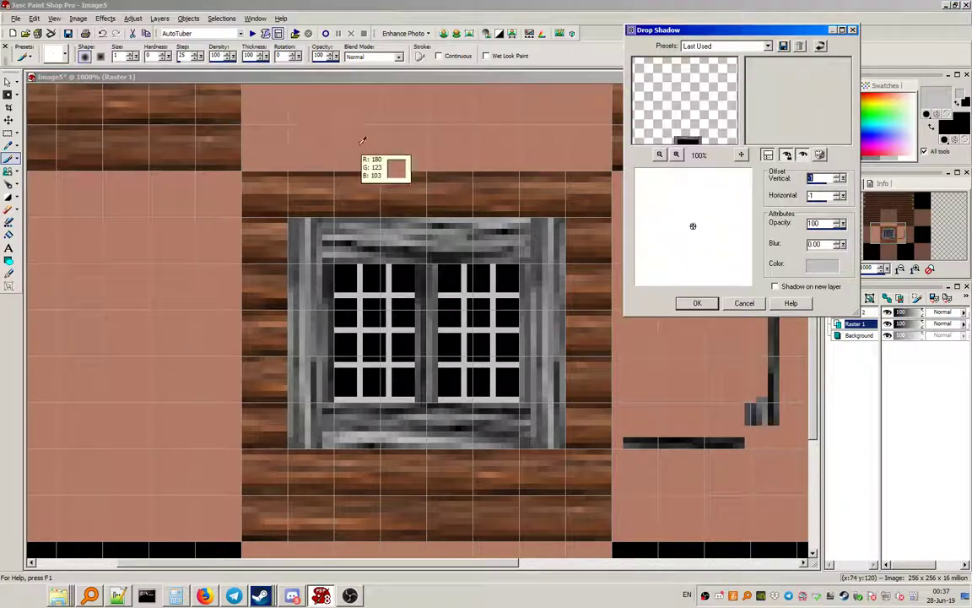
{"action": "left_click", "coordinate": [839, 176]}
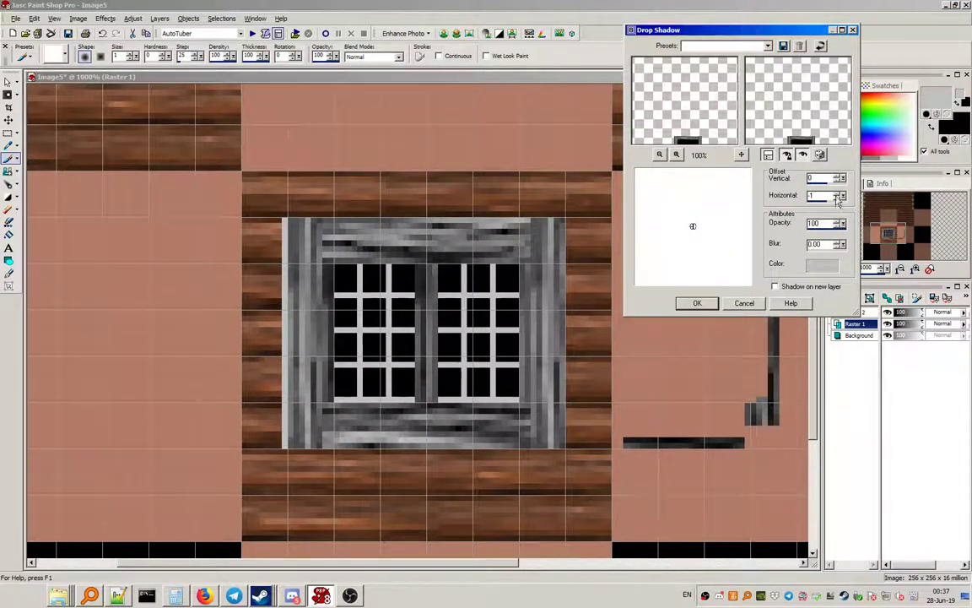
{"action": "left_click", "coordinate": [823, 264]}
{"action": "left_click", "coordinate": [423, 198]}
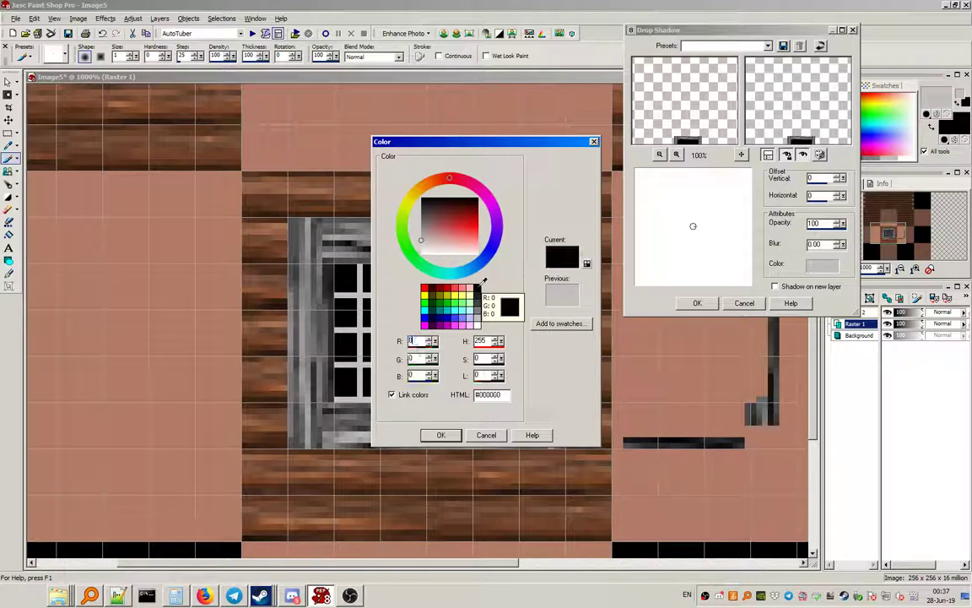
{"action": "left_click", "coordinate": [441, 435]}
Step: Set the shadow's vertical and horizontal offsets to 1 and its blur to 4.00, and apply it
{"action": "left_click", "coordinate": [841, 176]}
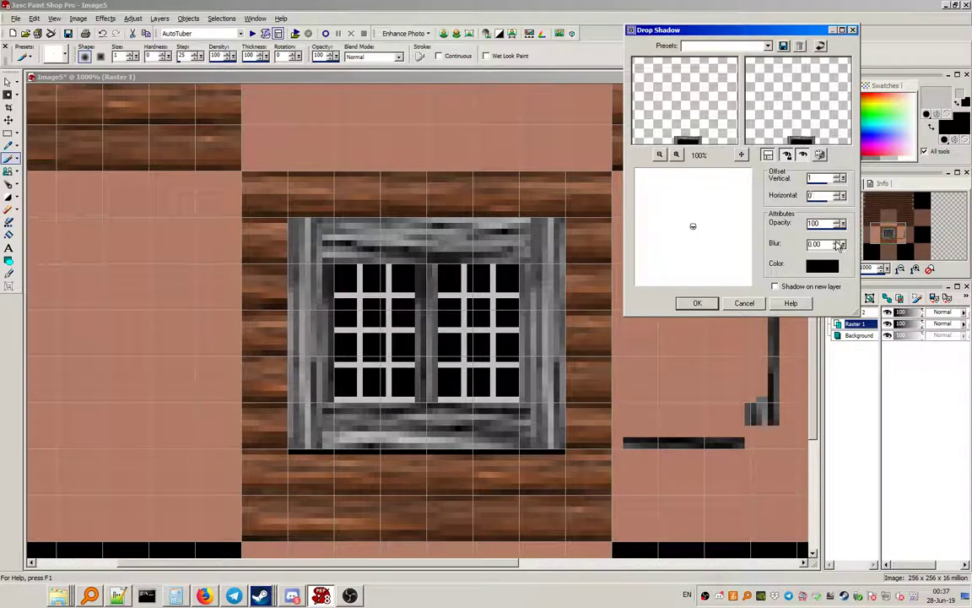
{"action": "left_click", "coordinate": [839, 194]}
{"action": "left_click", "coordinate": [841, 242]}
{"action": "left_click", "coordinate": [841, 241]}
{"action": "left_click", "coordinate": [841, 241]}
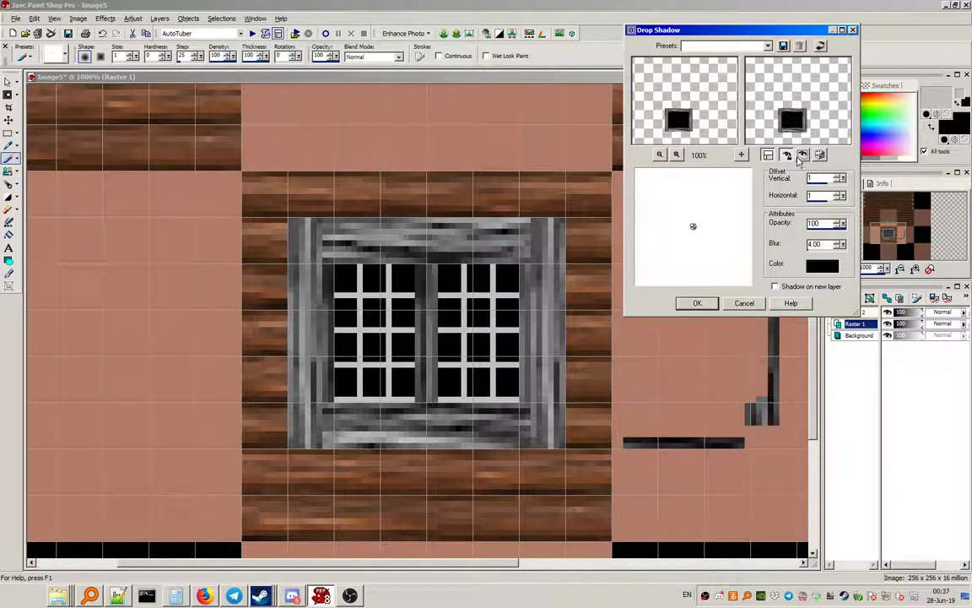
{"action": "left_click", "coordinate": [697, 303]}
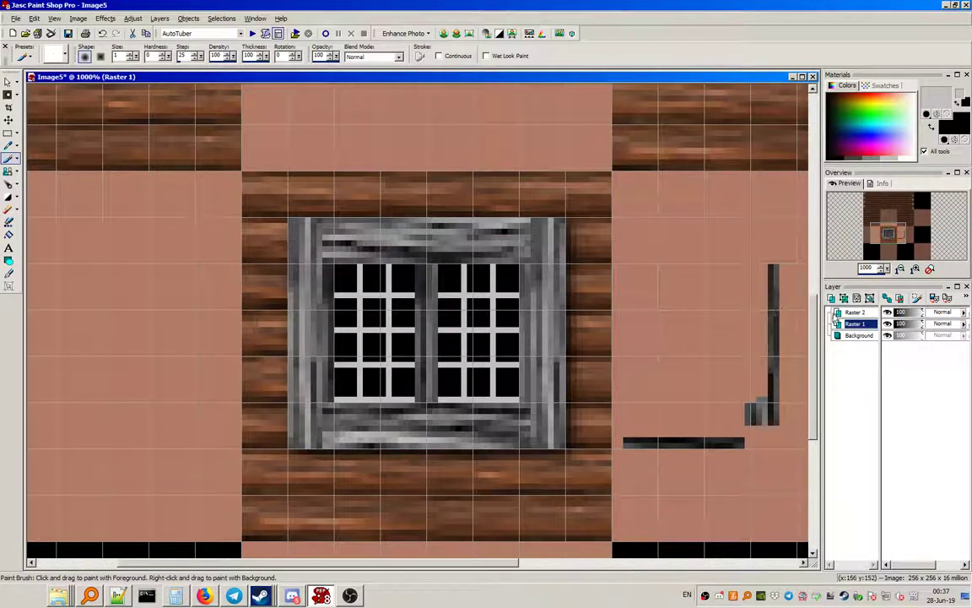
Step: Move the Raster 2 layer below Raster 1 and hide the grid
{"action": "left_click", "coordinate": [871, 313]}
{"action": "left_click_drag", "start_coordinate": [874, 315], "coordinate": [862, 327]}
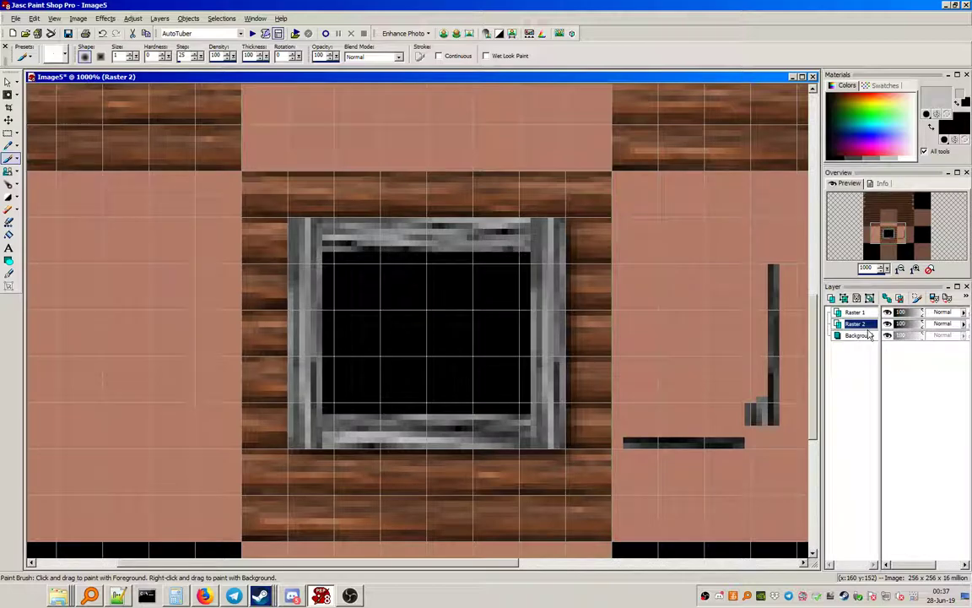
{"action": "left_click", "coordinate": [7, 132]}
{"action": "left_click", "coordinate": [53, 17]}
{"action": "left_click", "coordinate": [85, 102]}
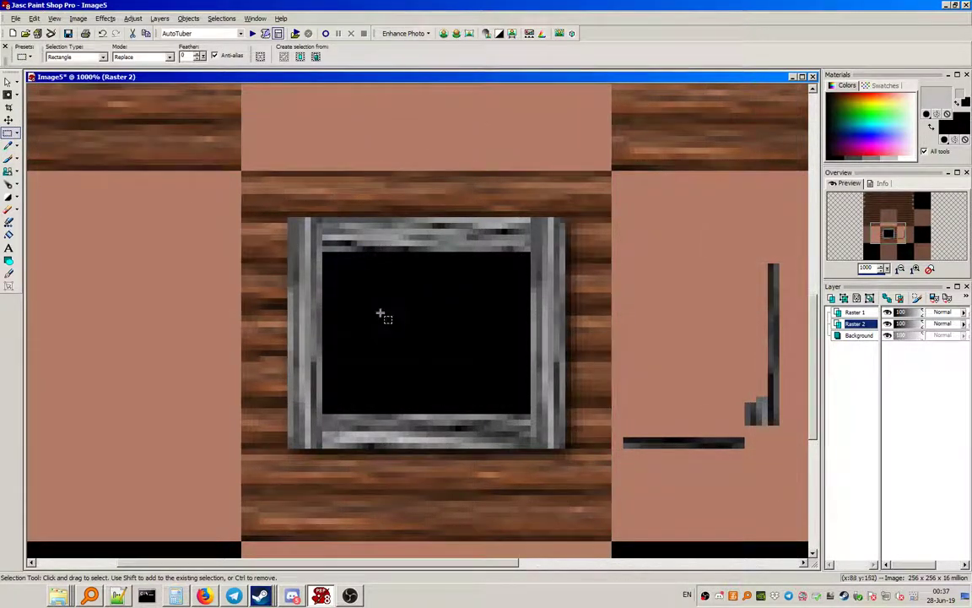
Step: Delete the black rectangle inside the outer frame on Raster 1 and clear the selection
{"action": "left_click_drag", "start_coordinate": [324, 253], "coordinate": [481, 347]}
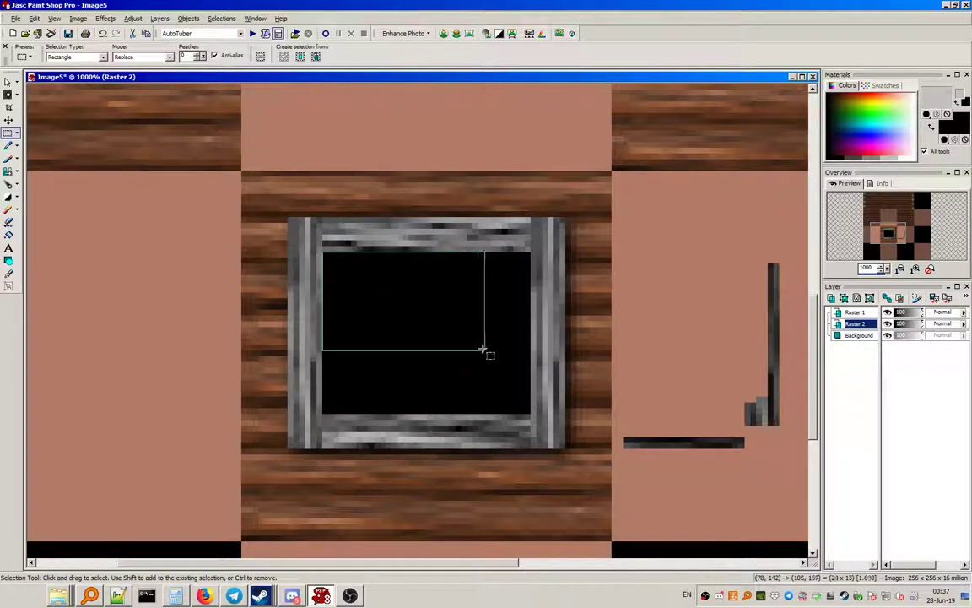
{"action": "left_click", "coordinate": [722, 364]}
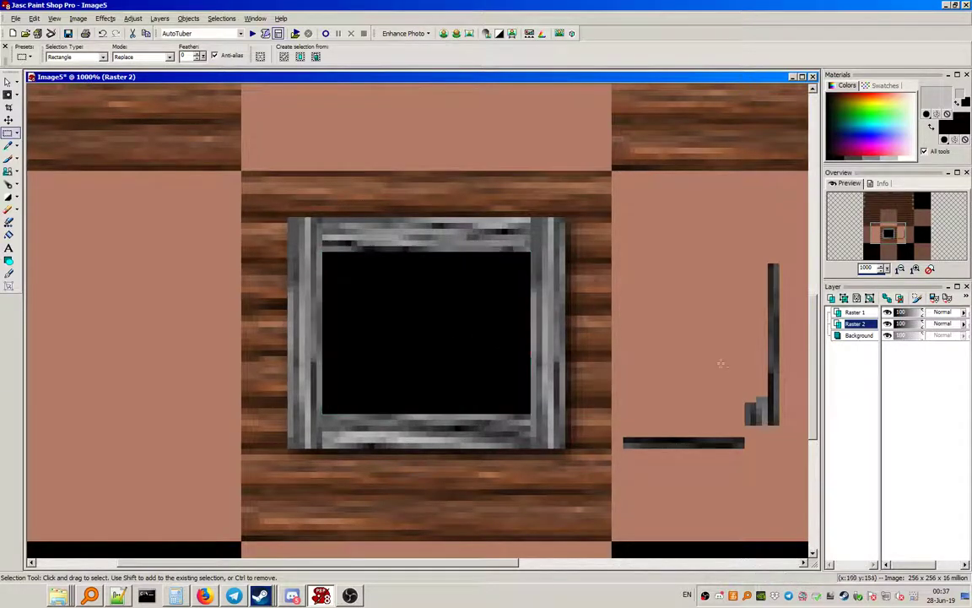
{"action": "left_click", "coordinate": [855, 313]}
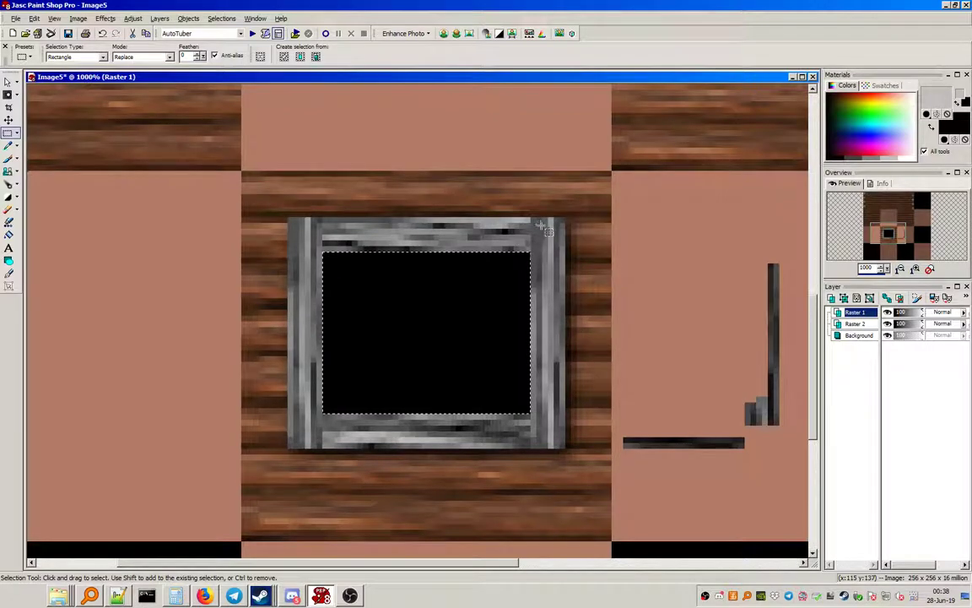
{"action": "key", "text": "ctrl+shift+l"}
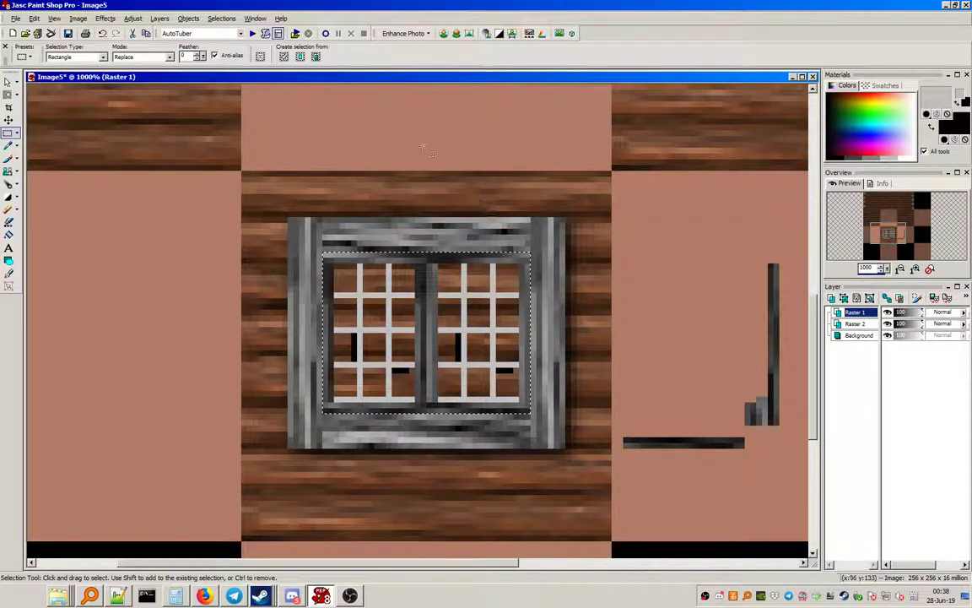
{"action": "left_click", "coordinate": [221, 17]}
{"action": "left_click", "coordinate": [245, 48]}
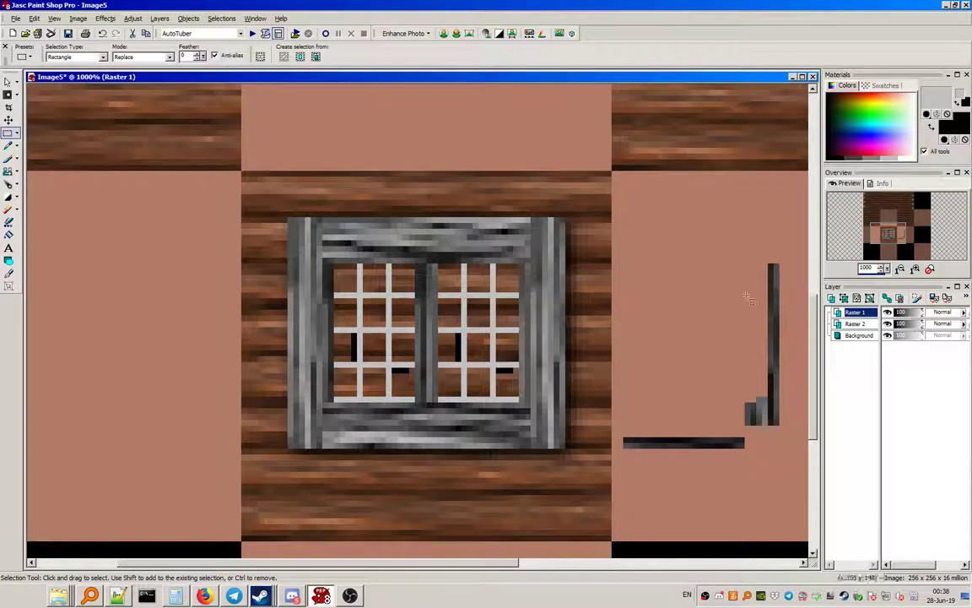
Step: Apply a black Drop Shadow to the hollow frame on Raster 1 with offsets 1 and 1, opacity 100 and blur 4.00
{"action": "left_click", "coordinate": [108, 18]}
{"action": "left_click", "coordinate": [108, 18]}
{"action": "left_click", "coordinate": [105, 18]}
{"action": "mouse_move", "coordinate": [124, 49]}
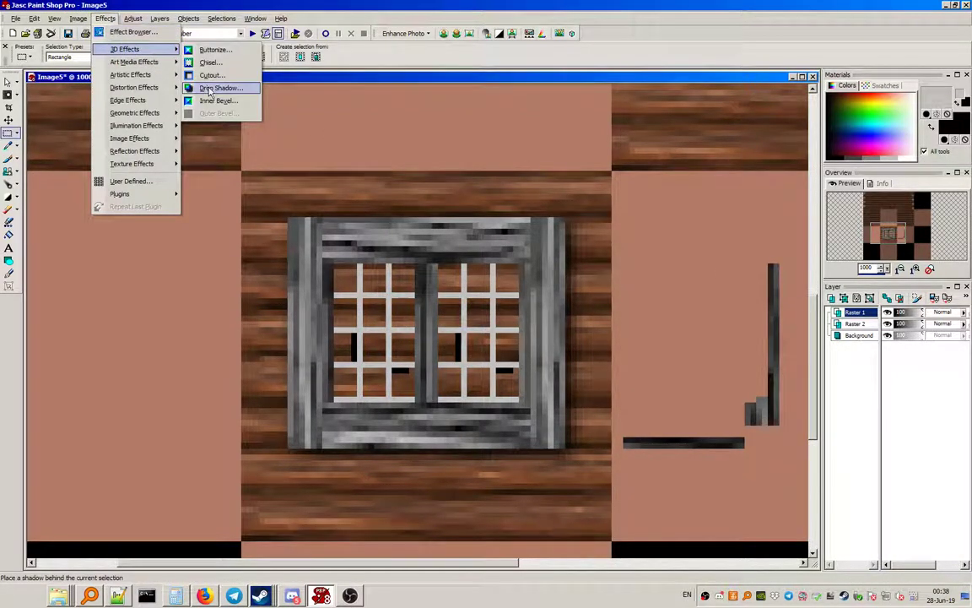
{"action": "left_click", "coordinate": [217, 87]}
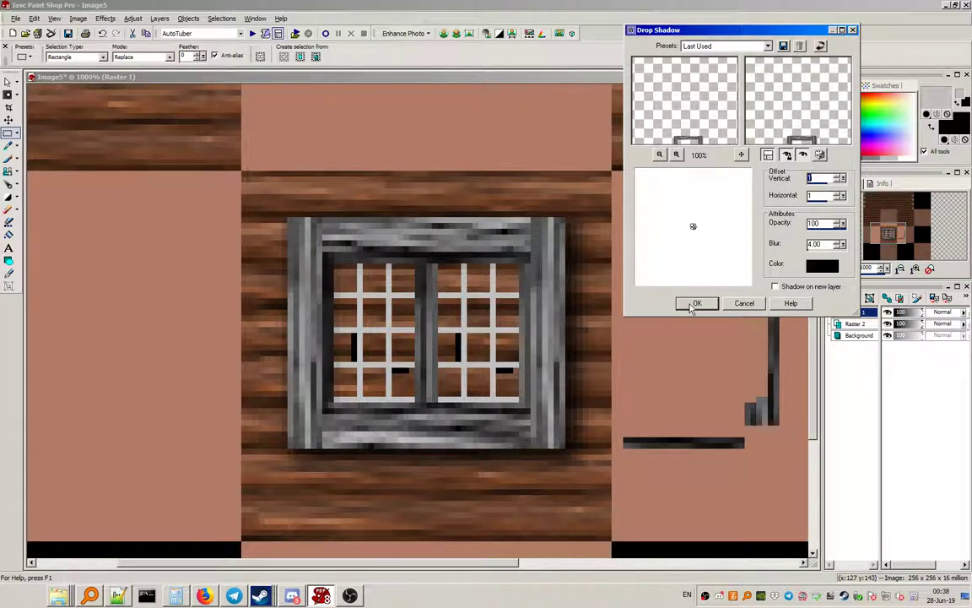
{"action": "left_click", "coordinate": [694, 304]}
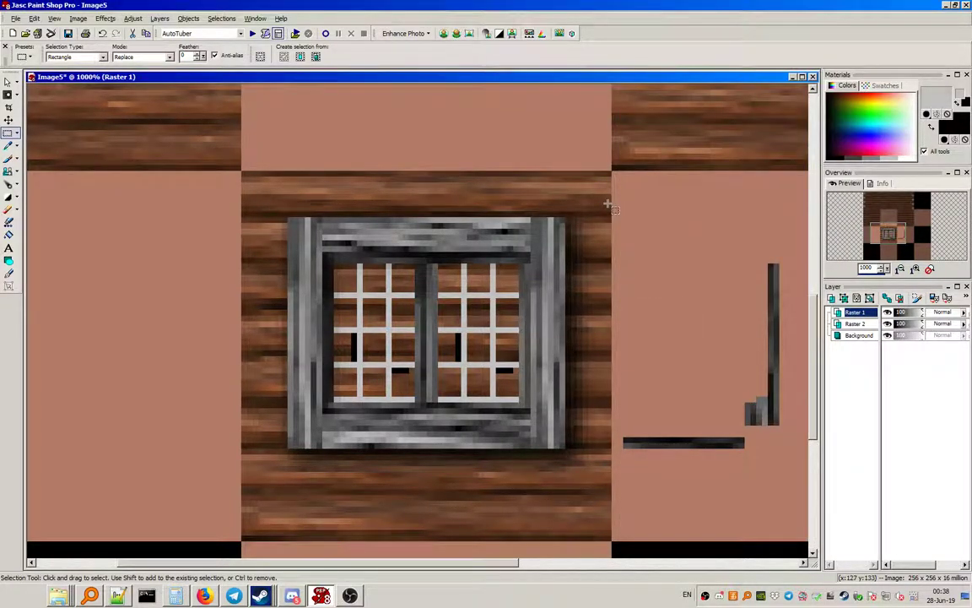
Step: Fill the pane area inside the inner frame with black on a new raster layer above Background, and clear the selection
{"action": "key", "text": "x"}
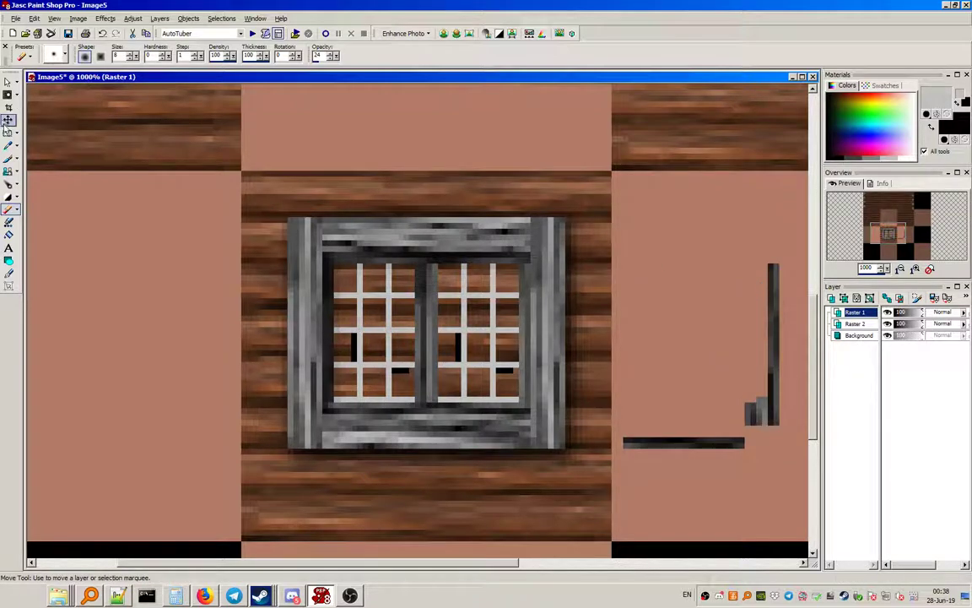
{"action": "key", "text": "s"}
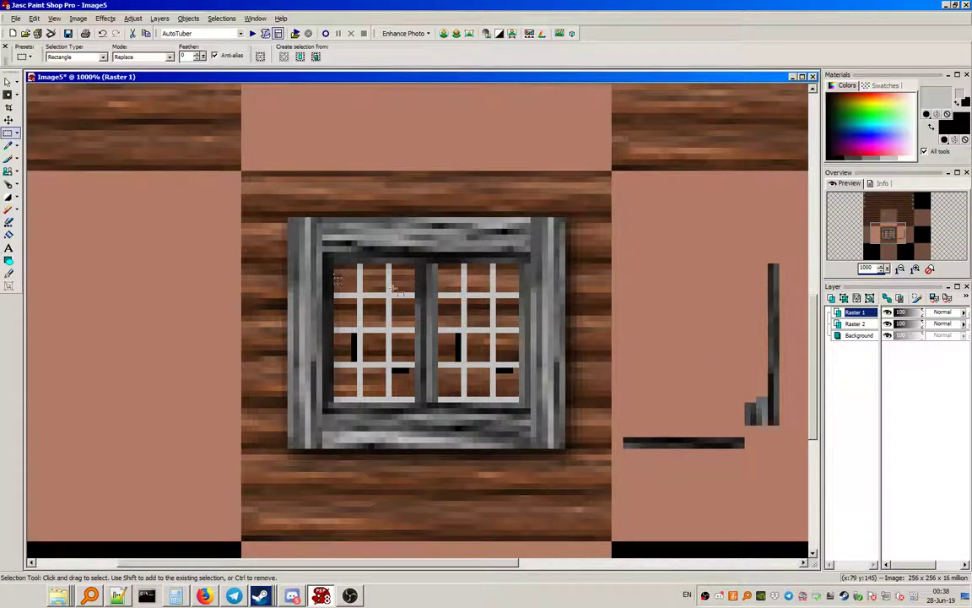
{"action": "left_click", "coordinate": [859, 337]}
{"action": "left_click_drag", "start_coordinate": [335, 264], "coordinate": [520, 403]}
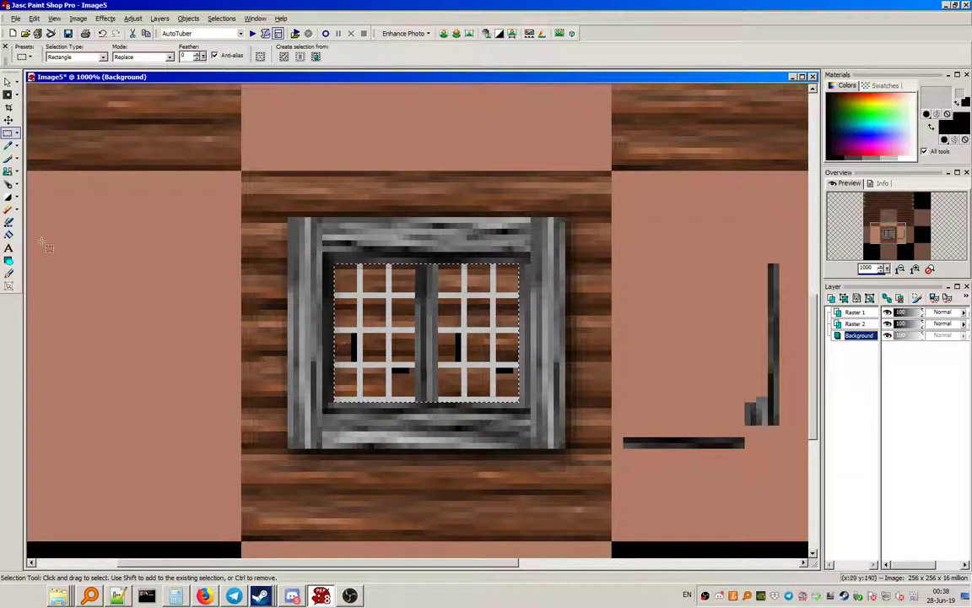
{"action": "key", "text": "f"}
{"action": "left_click", "coordinate": [160, 18]}
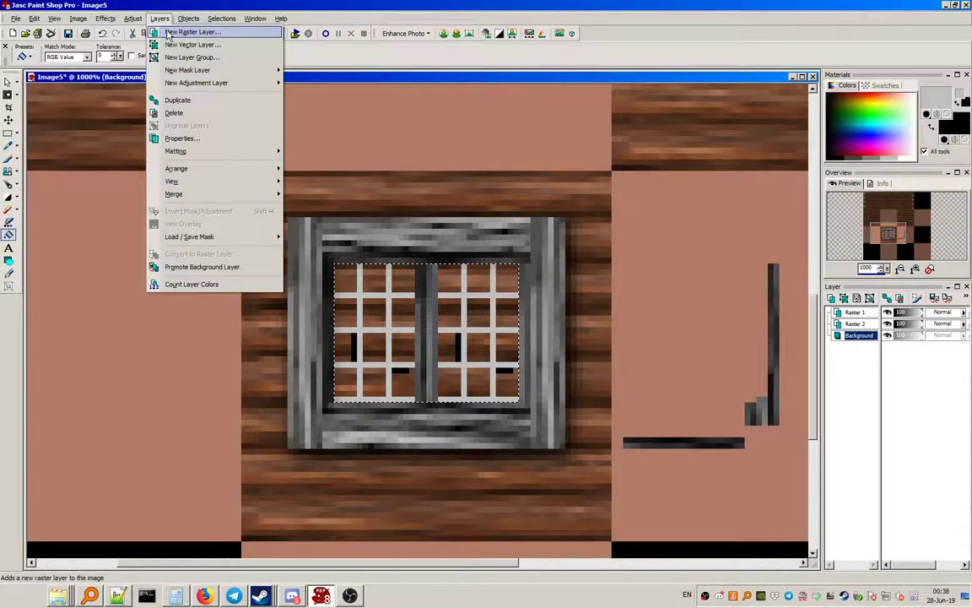
{"action": "left_click", "coordinate": [185, 30]}
{"action": "left_click", "coordinate": [433, 374]}
{"action": "left_click", "coordinate": [399, 297]}
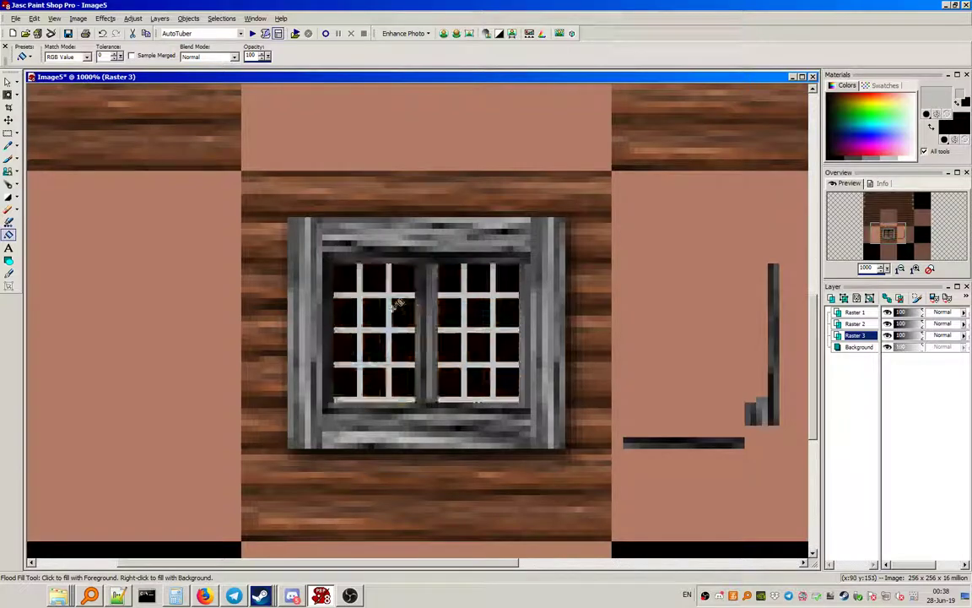
{"action": "left_click", "coordinate": [221, 17]}
{"action": "left_click", "coordinate": [234, 44]}
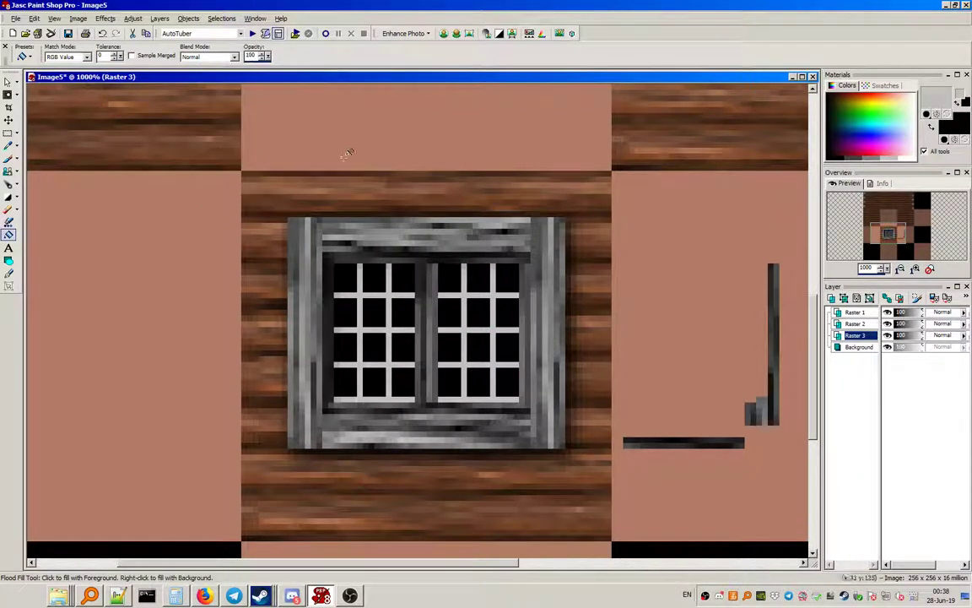
Step: Activate Raster 1 and hide the Raster 2, Raster 3 and Background layers
{"action": "left_click", "coordinate": [9, 132]}
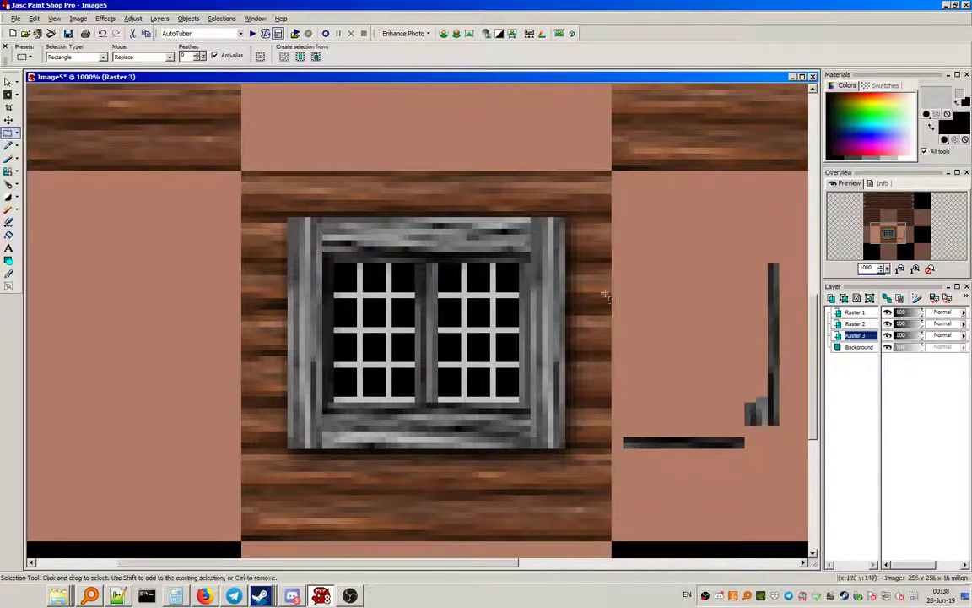
{"action": "mouse_move", "coordinate": [871, 329]}
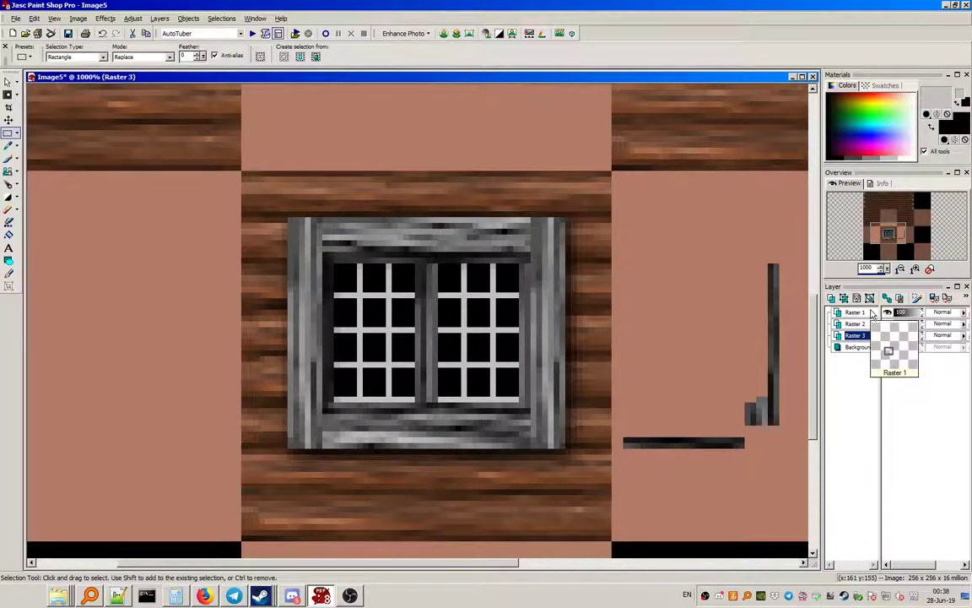
{"action": "left_click", "coordinate": [855, 313]}
{"action": "left_click_drag", "start_coordinate": [289, 219], "coordinate": [329, 341]}
{"action": "left_click_drag", "start_coordinate": [324, 449], "coordinate": [321, 449]}
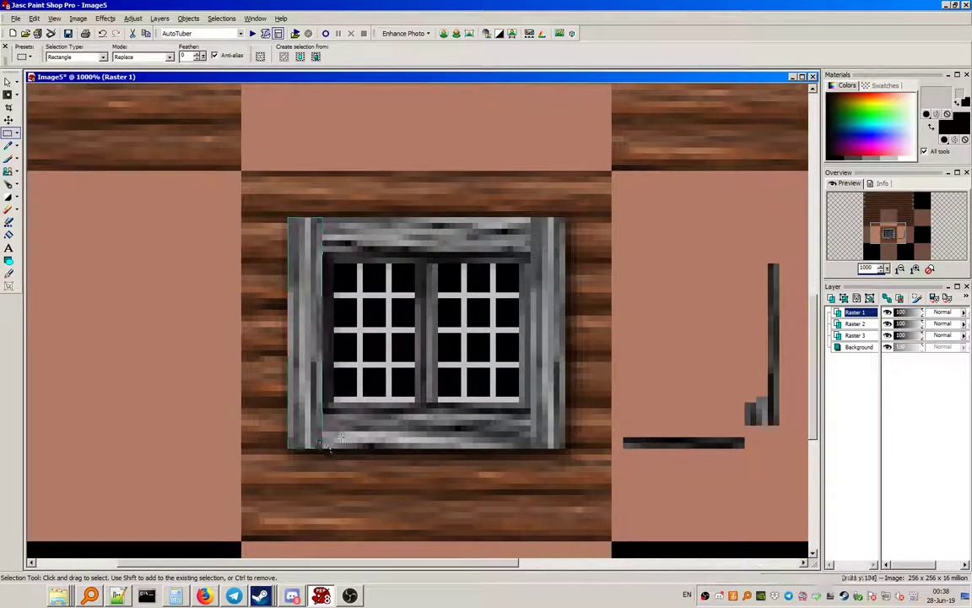
{"action": "left_click", "coordinate": [887, 324]}
{"action": "left_click", "coordinate": [887, 335]}
{"action": "left_click", "coordinate": [886, 346]}
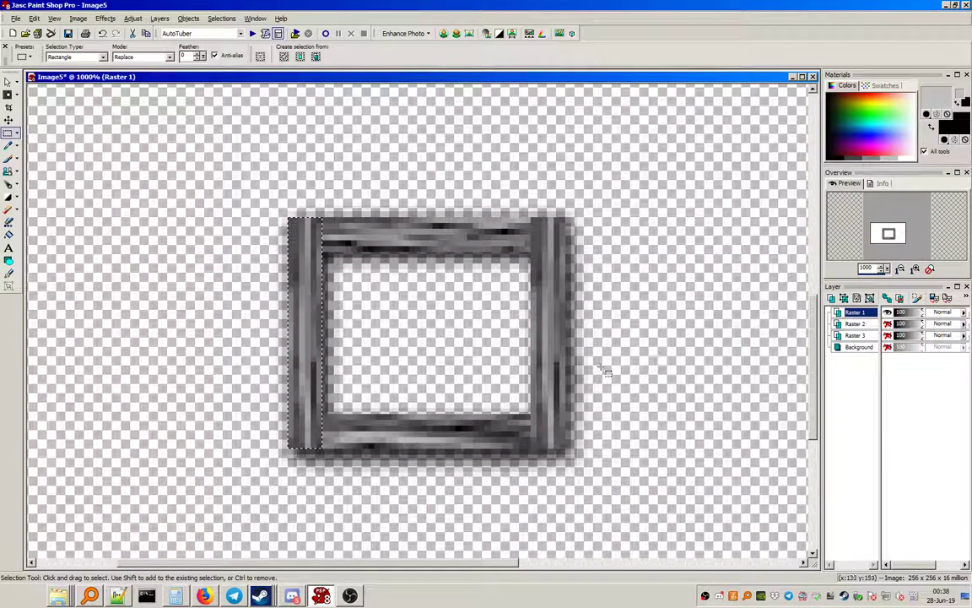
Step: Select the outer frame's left post and, with a Lighten/Darken brush of size 4 and opacity 100, lighten its left and top edges and darken its right and bottom edges
{"action": "left_click_drag", "start_coordinate": [432, 299], "coordinate": [490, 366]}
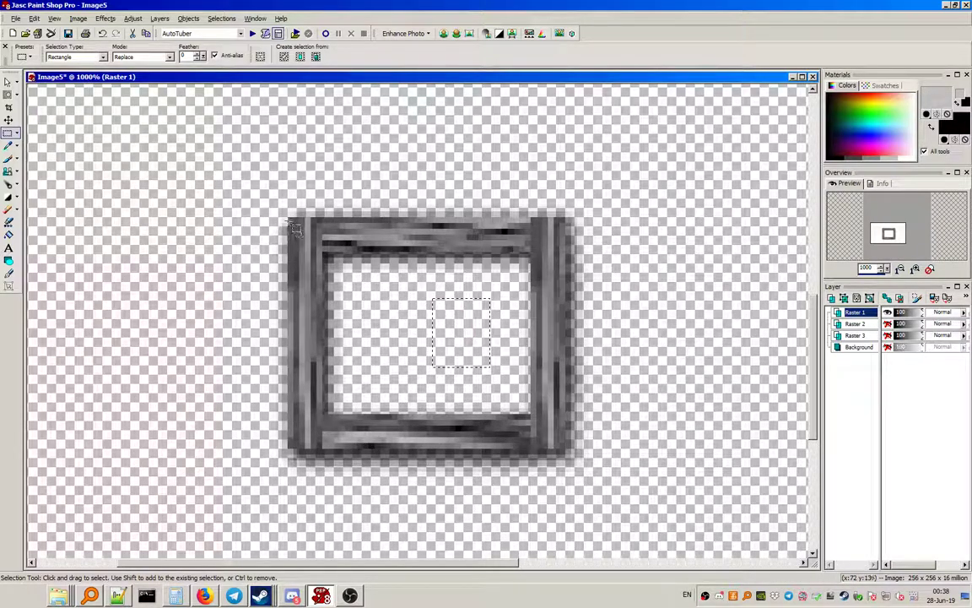
{"action": "left_click_drag", "start_coordinate": [323, 452], "coordinate": [321, 449]}
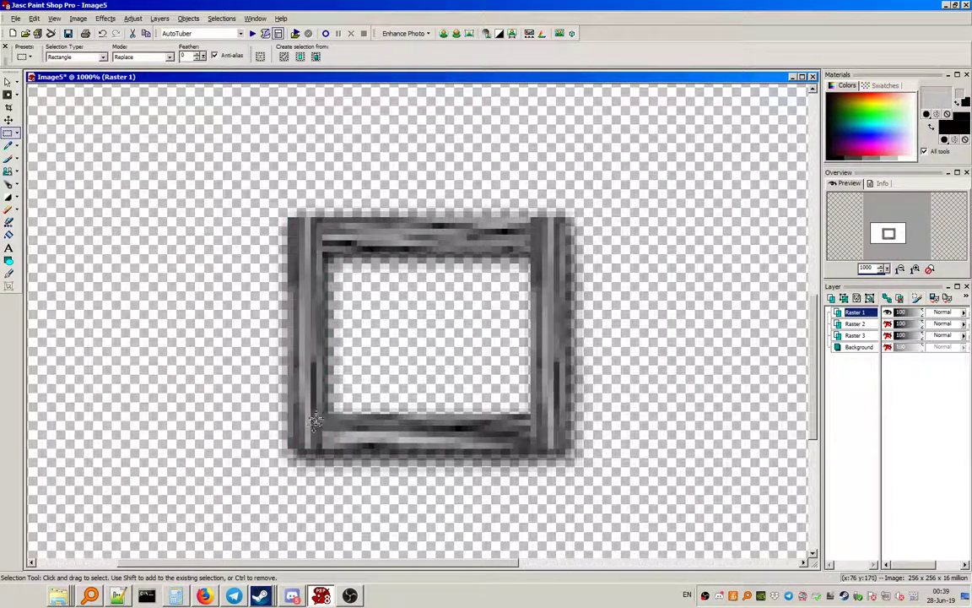
{"action": "left_click", "coordinate": [8, 196]}
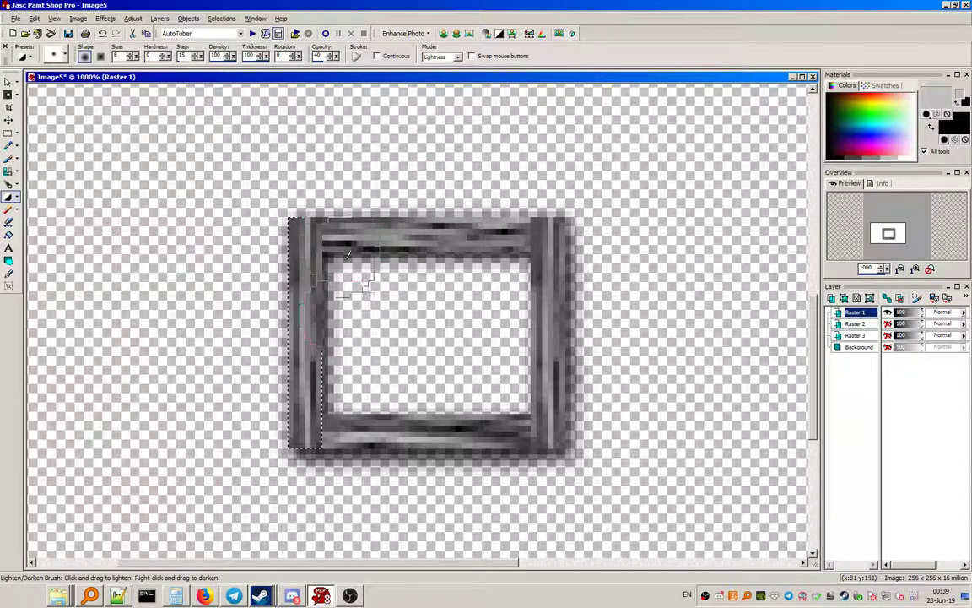
{"action": "double_click", "coordinate": [322, 56]}
{"action": "type", "text": "100"}
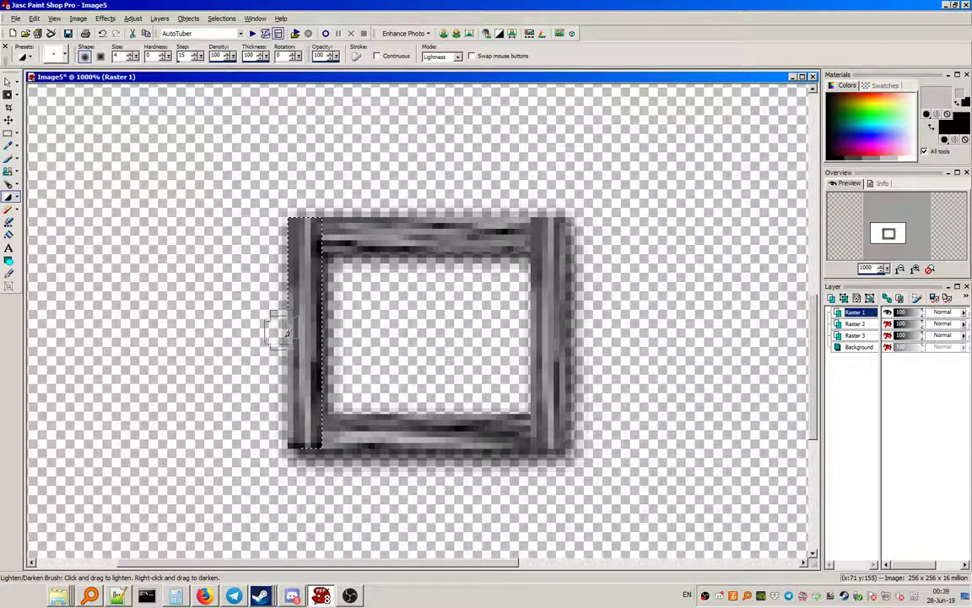
{"action": "left_click_drag", "start_coordinate": [297, 213], "coordinate": [289, 246]}
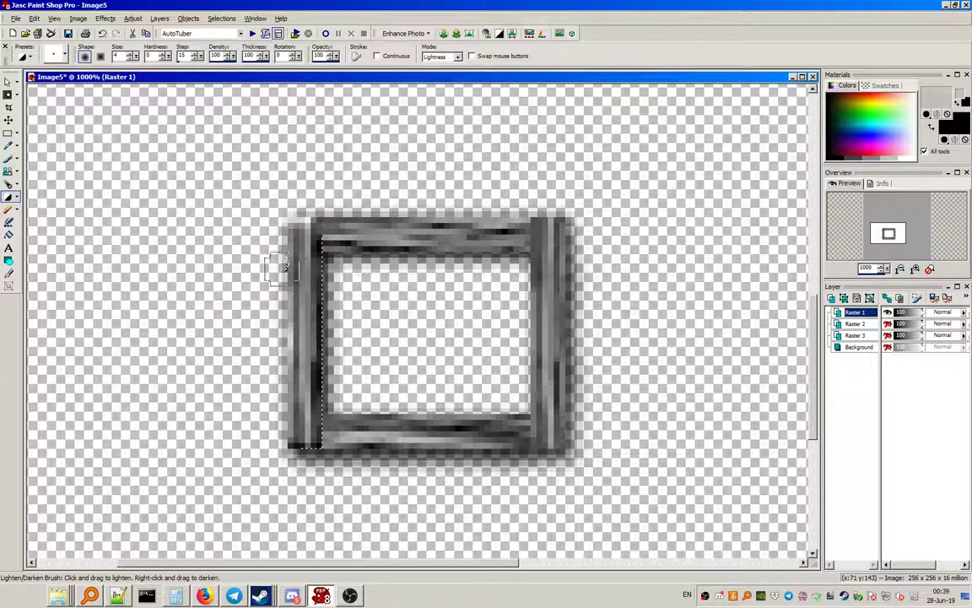
{"action": "mouse_move", "coordinate": [282, 449]}
{"action": "left_mouse_down"}
{"action": "mouse_move", "coordinate": [317, 353]}
{"action": "mouse_move", "coordinate": [326, 244]}
{"action": "left_mouse_up"}
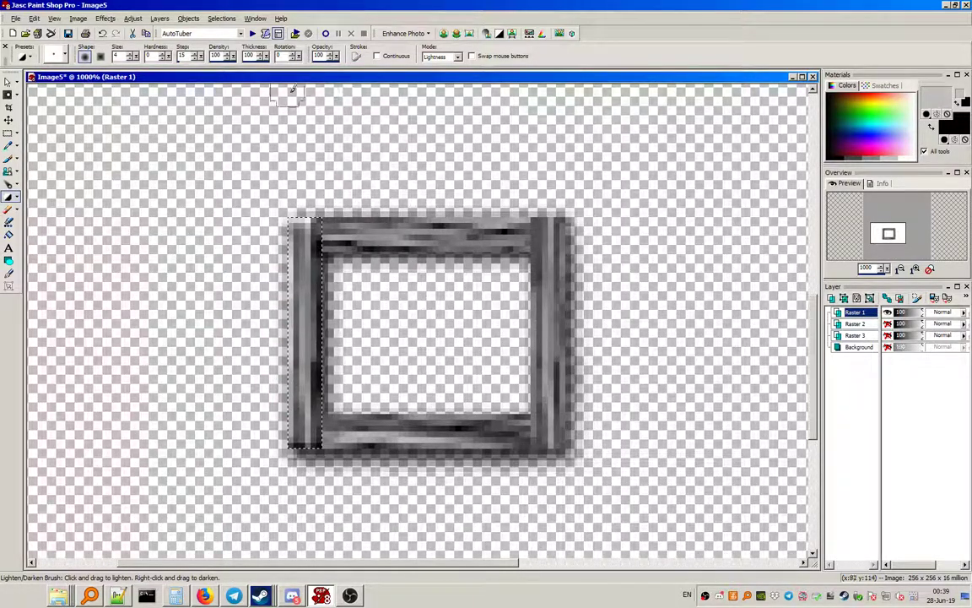
Step: Select the outer frame's right post, lighten its left edge and darken its right and bottom edges
{"action": "left_click", "coordinate": [8, 133]}
{"action": "left_click_drag", "start_coordinate": [530, 218], "coordinate": [570, 454]}
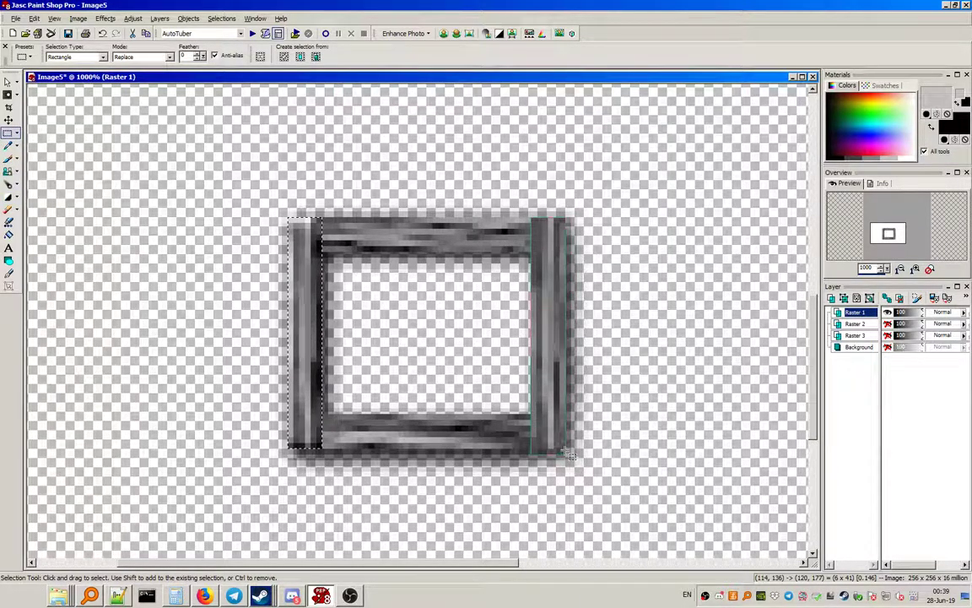
{"action": "left_click_drag", "start_coordinate": [570, 453], "coordinate": [570, 452]}
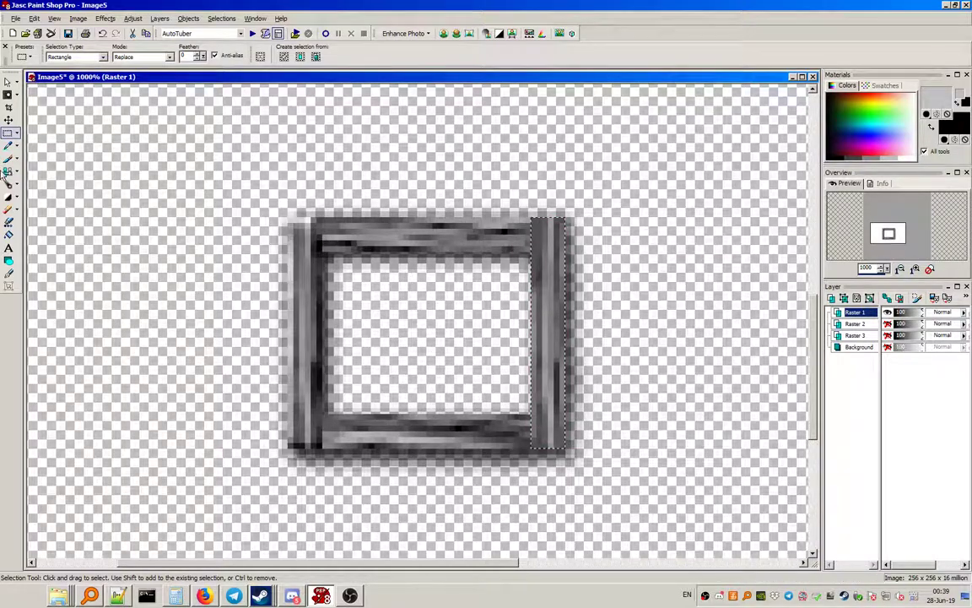
{"action": "left_click", "coordinate": [9, 195]}
{"action": "mouse_move", "coordinate": [531, 203]}
{"action": "left_mouse_down"}
{"action": "mouse_move", "coordinate": [514, 326]}
{"action": "mouse_move", "coordinate": [529, 445]}
{"action": "left_mouse_up"}
{"action": "left_click_drag", "start_coordinate": [578, 214], "coordinate": [575, 424]}
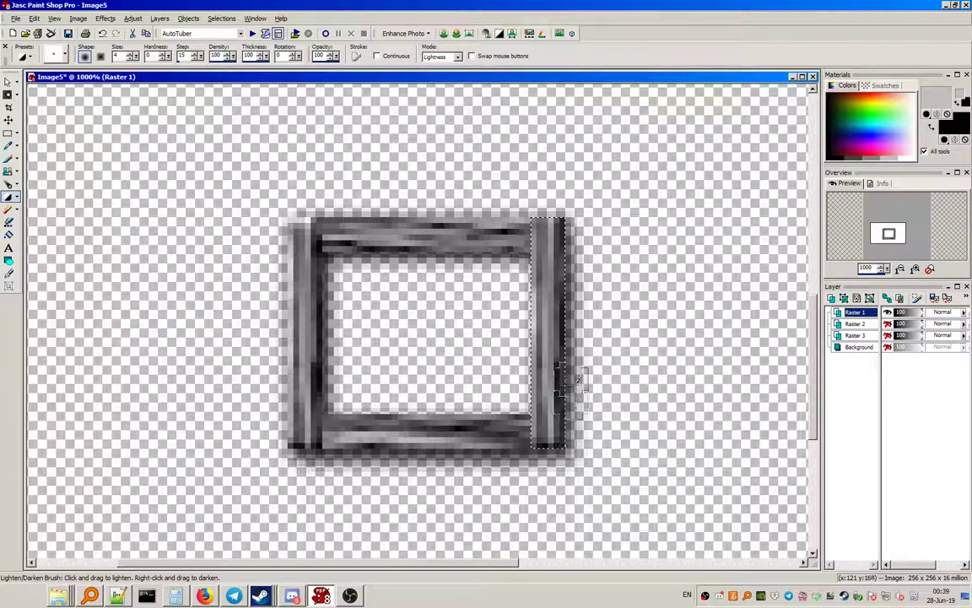
Step: Select the outer frame's top beam, lighten its upper edge and darken its lower edge with the Lighten/Darken brush
{"action": "key", "text": "s"}
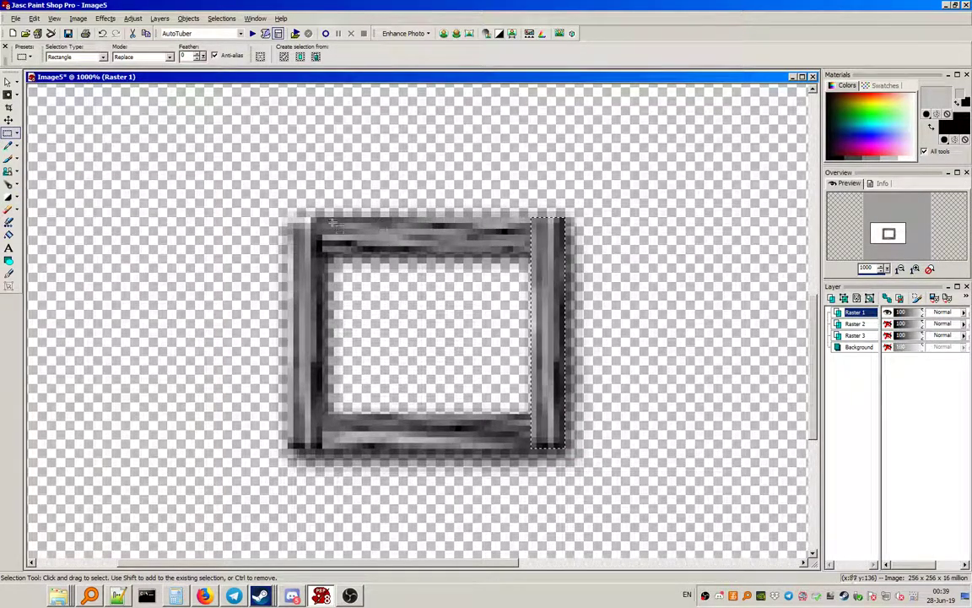
{"action": "left_click_drag", "start_coordinate": [321, 223], "coordinate": [405, 240]}
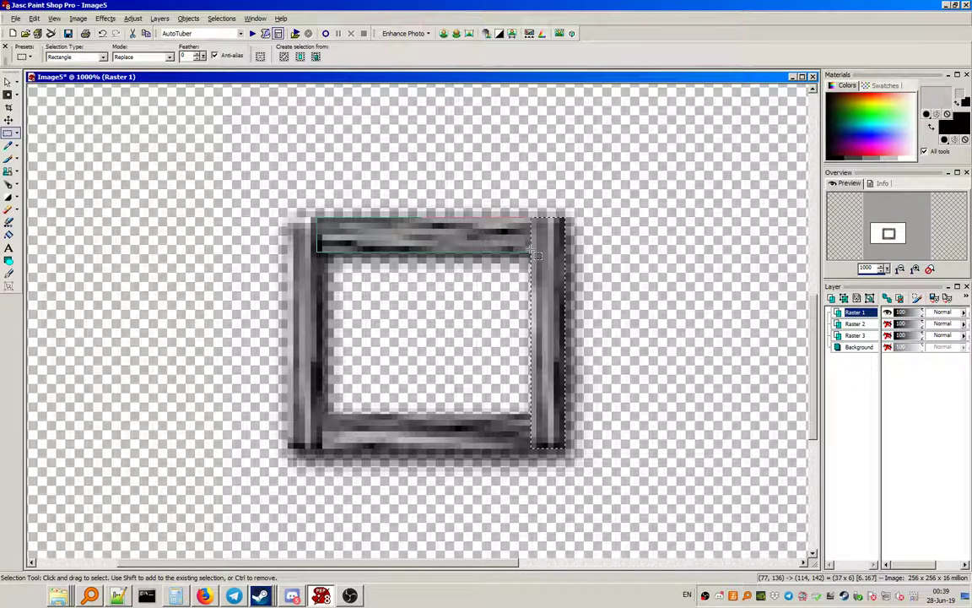
{"action": "left_click_drag", "start_coordinate": [534, 253], "coordinate": [531, 251]}
{"action": "left_click", "coordinate": [8, 195]}
{"action": "left_click_drag", "start_coordinate": [590, 74], "coordinate": [549, 96]}
{"action": "left_click_drag", "start_coordinate": [275, 267], "coordinate": [323, 237]}
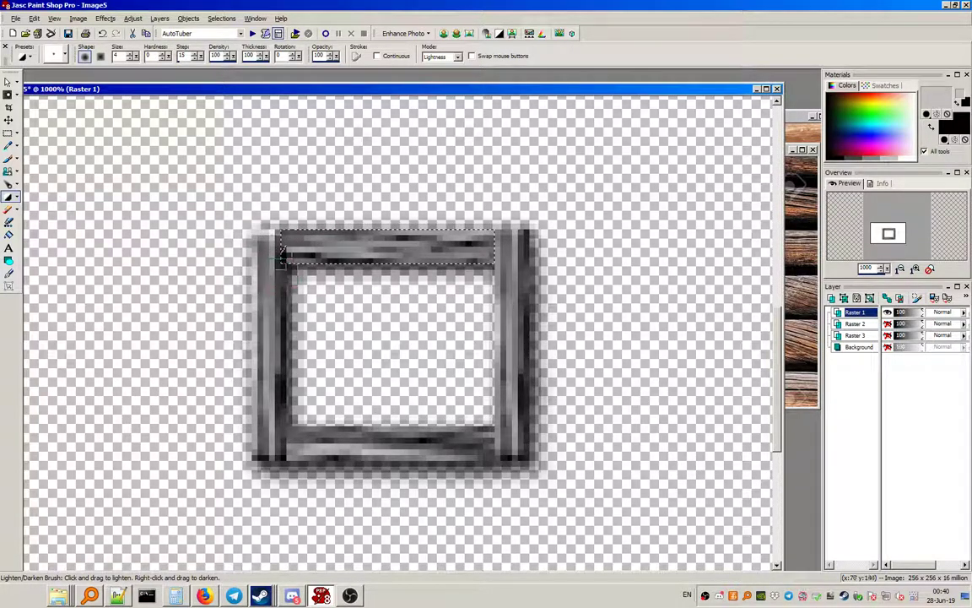
{"action": "mouse_move", "coordinate": [528, 262]}
{"action": "left_mouse_down"}
{"action": "mouse_move", "coordinate": [291, 268]}
{"action": "mouse_move", "coordinate": [484, 244]}
{"action": "left_mouse_up"}
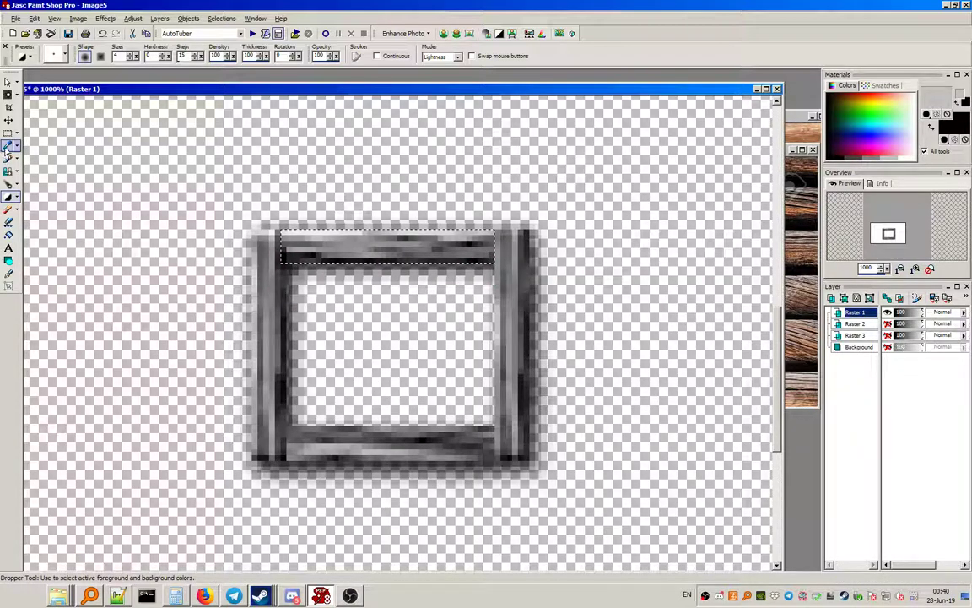
Step: Select the outer frame's bottom beam, lighten its upper edge and darken its lower edge
{"action": "left_click", "coordinate": [9, 132]}
{"action": "left_click_drag", "start_coordinate": [288, 433], "coordinate": [288, 461]}
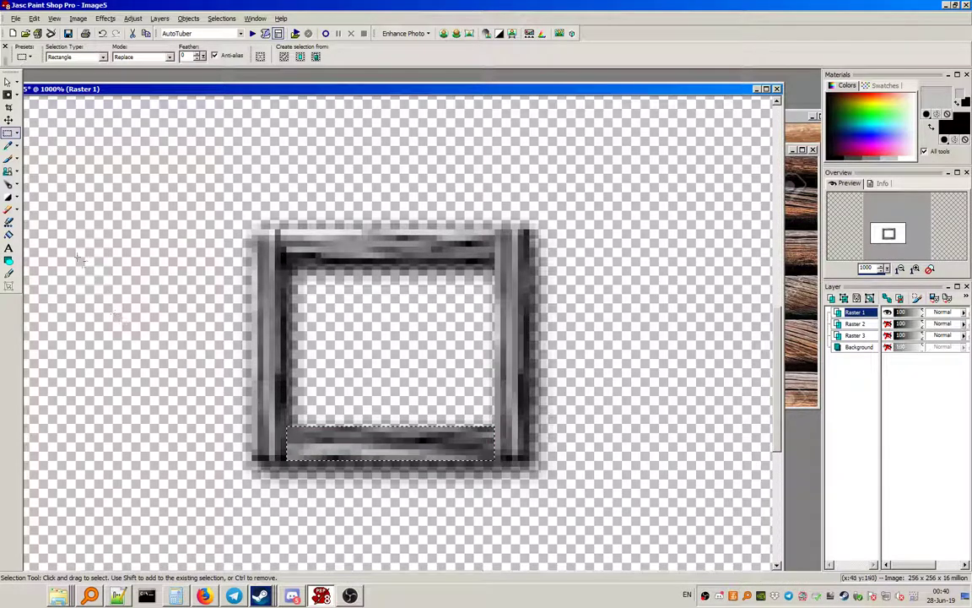
{"action": "left_click", "coordinate": [8, 196]}
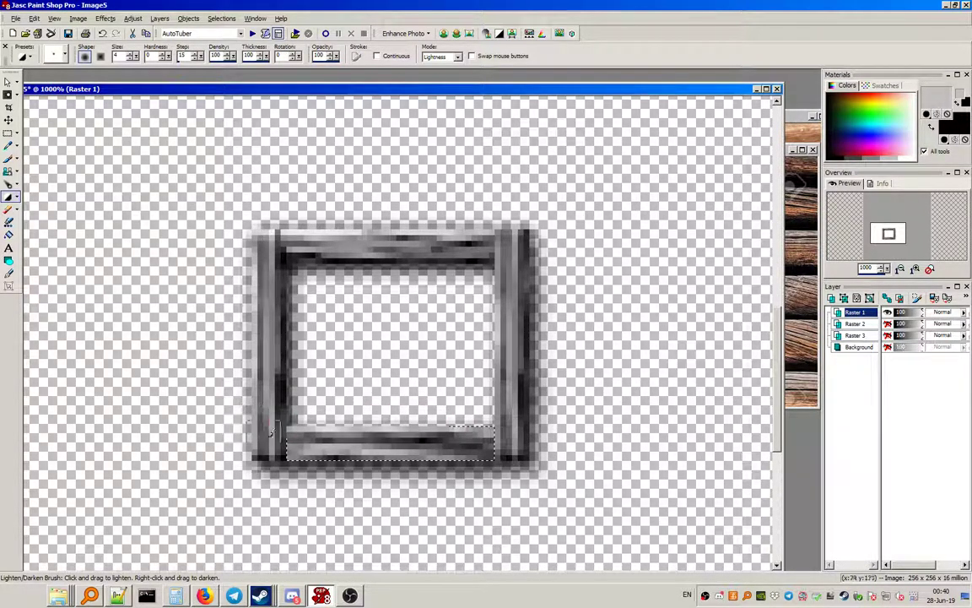
{"action": "left_click_drag", "start_coordinate": [331, 474], "coordinate": [496, 470]}
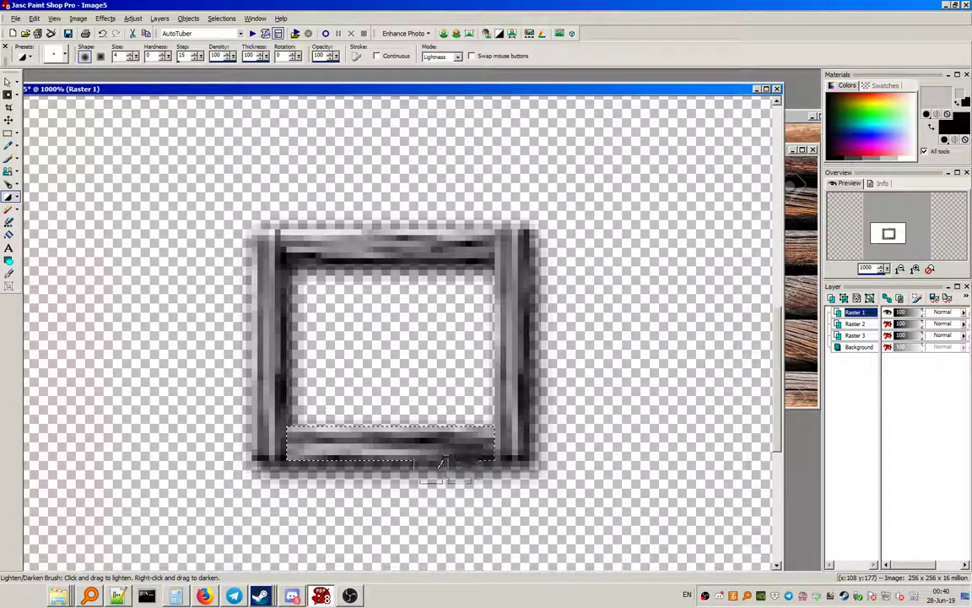
{"action": "left_click_drag", "start_coordinate": [425, 466], "coordinate": [308, 464]}
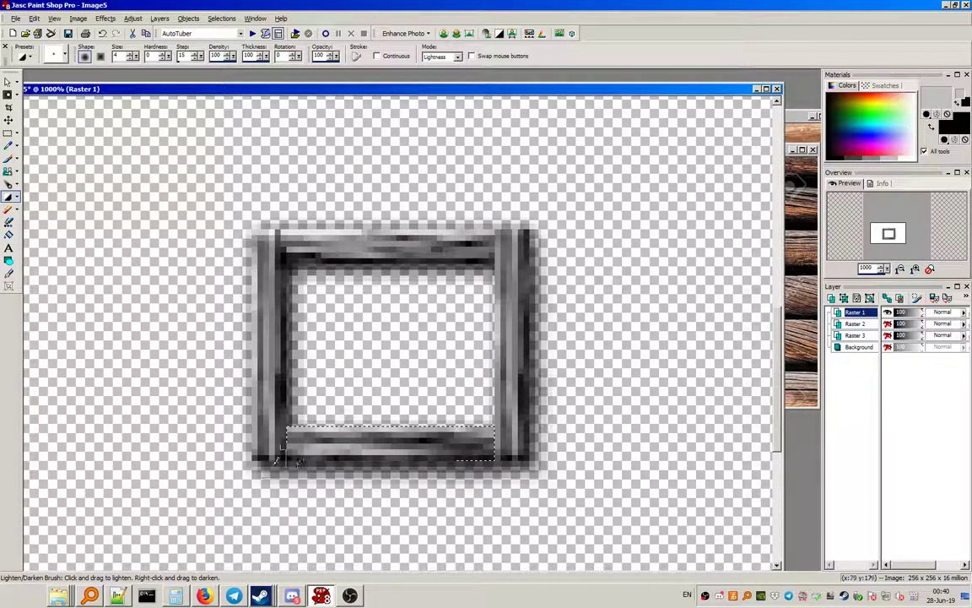
Step: Clear the selection and show the Raster 2, Raster 3 and Background layers again
{"action": "left_click", "coordinate": [9, 132]}
{"action": "left_click", "coordinate": [221, 18]}
{"action": "left_click", "coordinate": [237, 44]}
{"action": "left_click", "coordinate": [887, 324]}
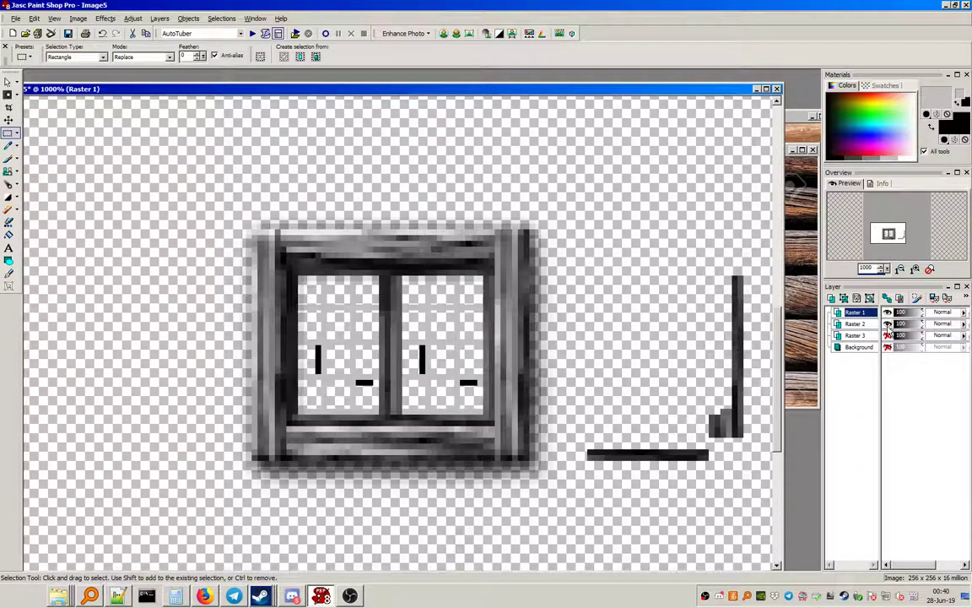
{"action": "left_click", "coordinate": [887, 336]}
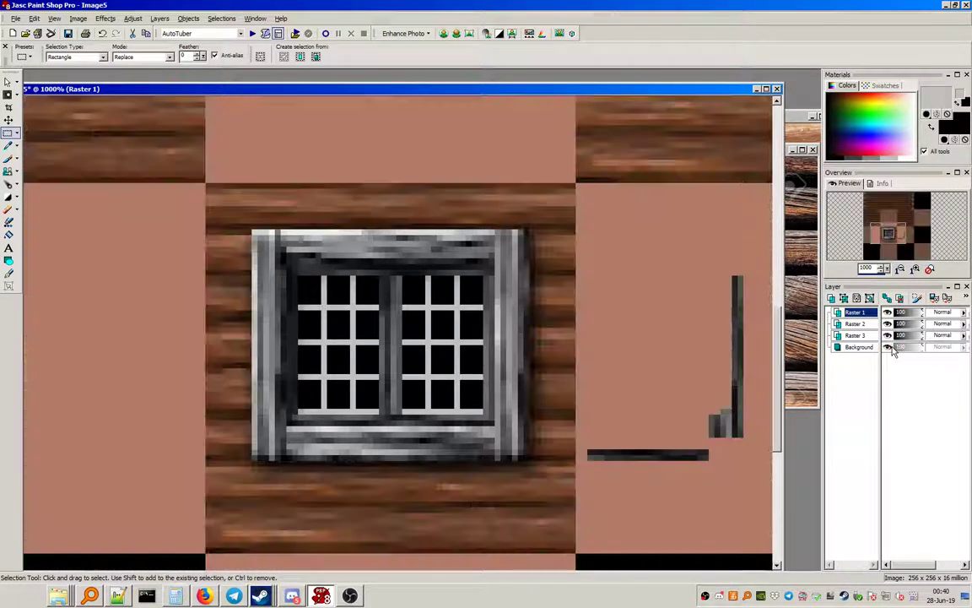
{"action": "left_click", "coordinate": [888, 347]}
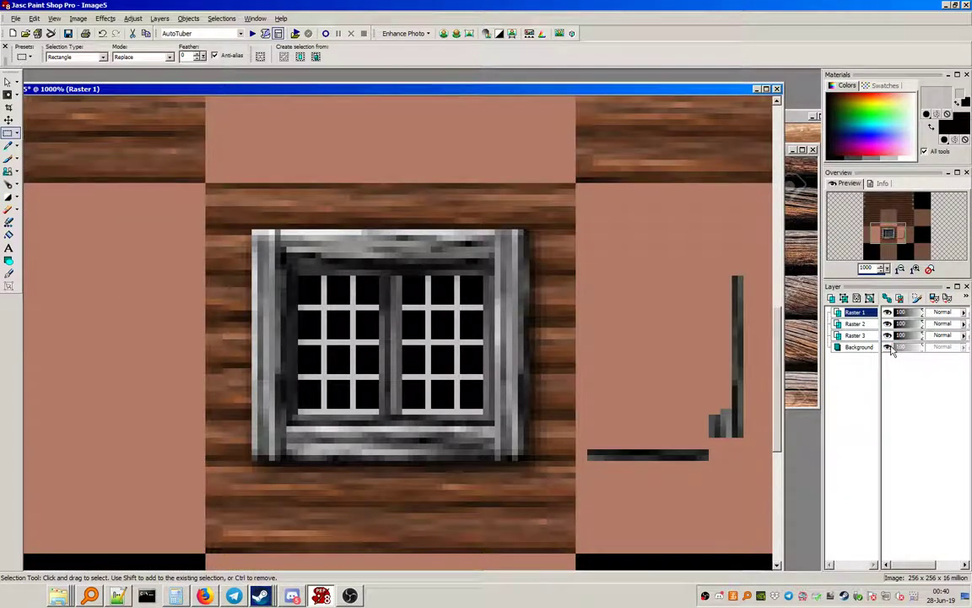
Step: Brighten the Raster 2 layer with a linked Gamma Correction of 2.60 for red, green and blue
{"action": "mouse_move", "coordinate": [867, 327]}
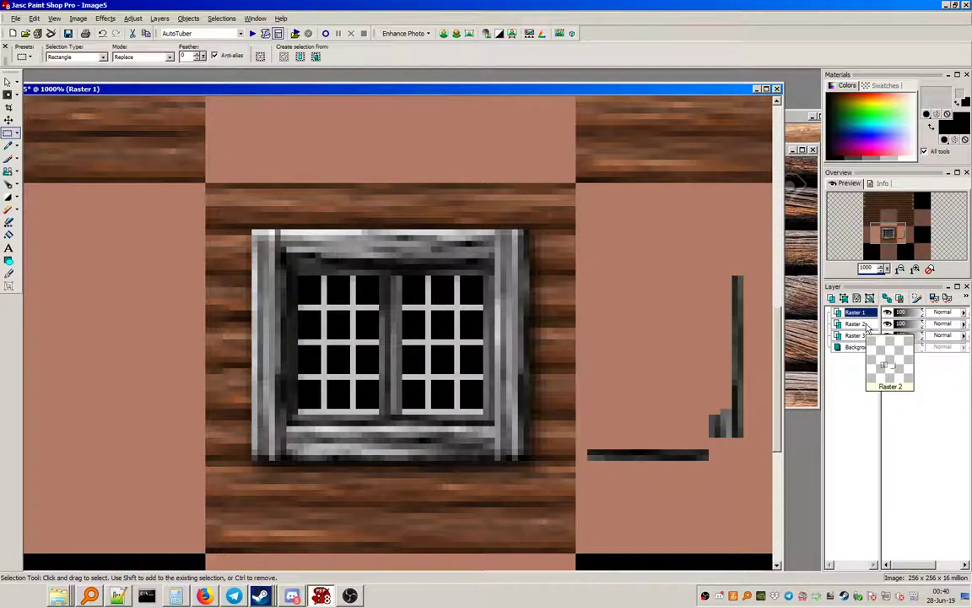
{"action": "left_click", "coordinate": [857, 324]}
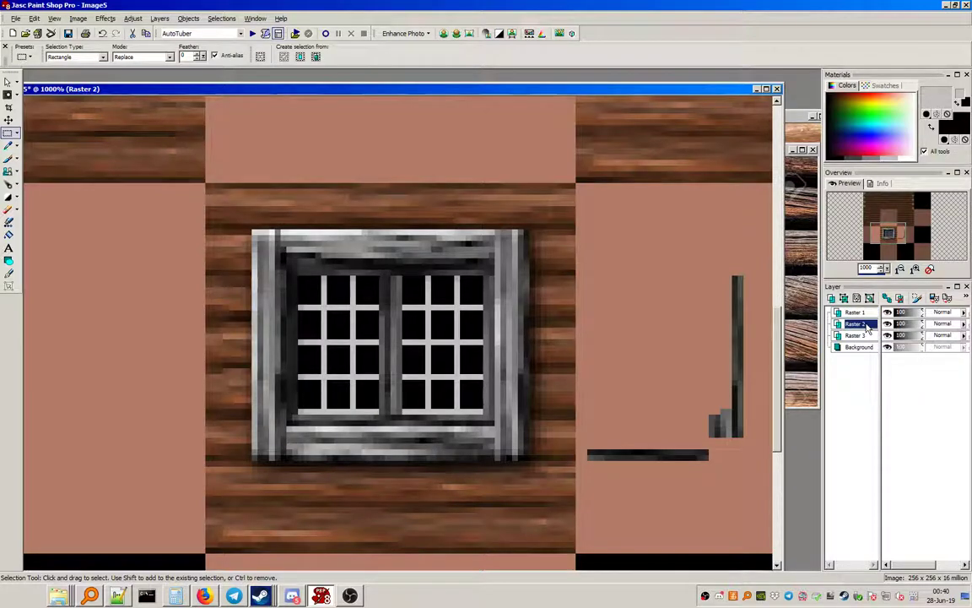
{"action": "left_click", "coordinate": [144, 20]}
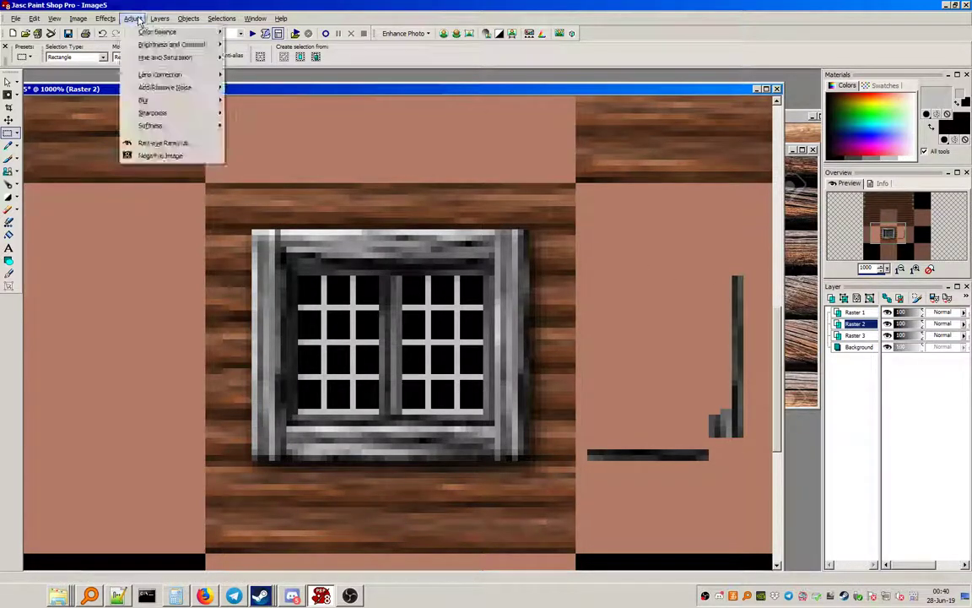
{"action": "mouse_move", "coordinate": [173, 43]}
{"action": "left_click", "coordinate": [300, 107]}
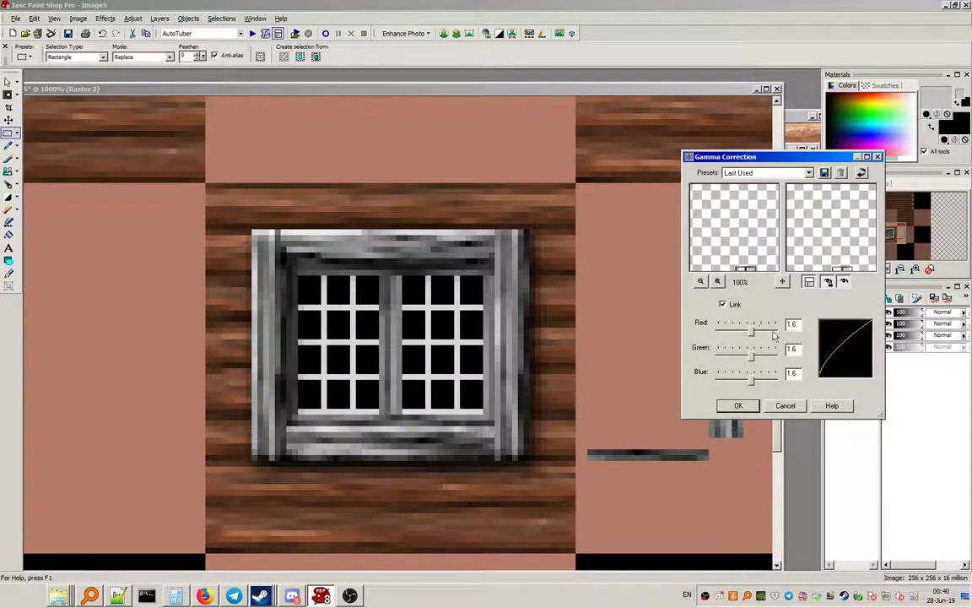
{"action": "left_click_drag", "start_coordinate": [752, 329], "coordinate": [756, 329]}
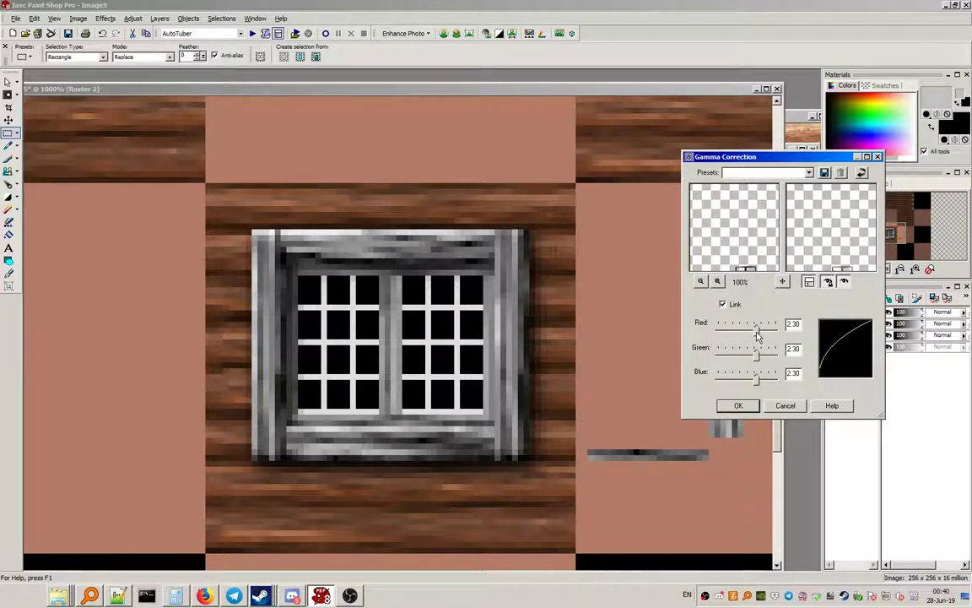
{"action": "left_click_drag", "start_coordinate": [757, 335], "coordinate": [762, 335]}
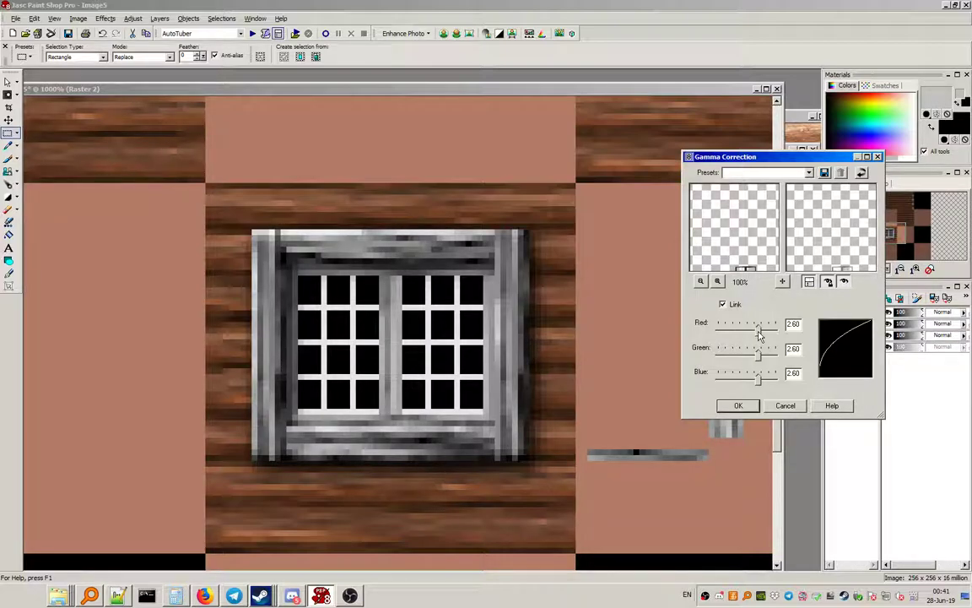
{"action": "left_click", "coordinate": [736, 406]}
Step: Delete the leftover gray strips beside the window from Raster 2 and clear the selection
{"action": "scroll", "coordinate": [606, 369], "scroll_direction": "down", "scroll_amount": 1}
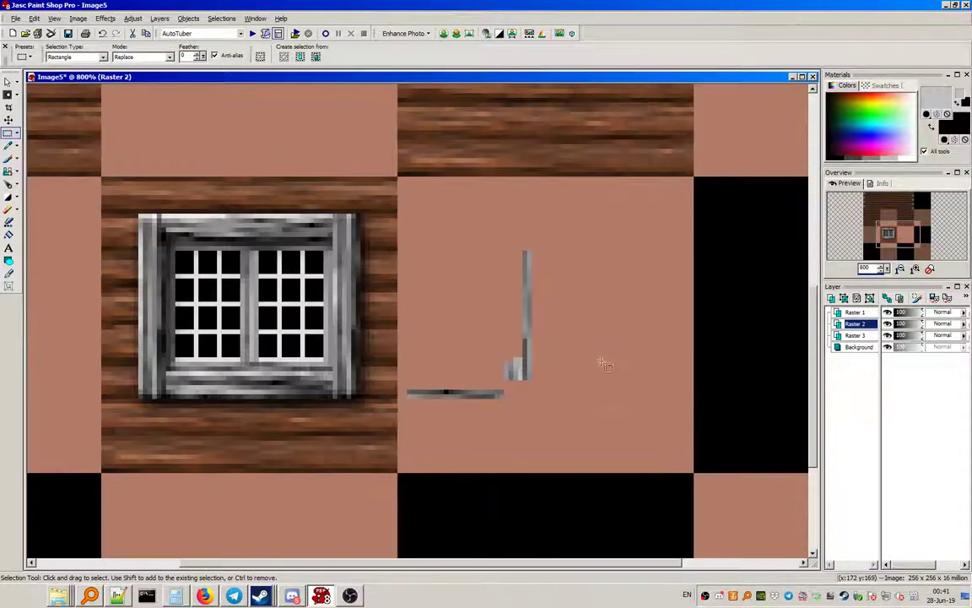
{"action": "left_click_drag", "start_coordinate": [600, 210], "coordinate": [397, 435]}
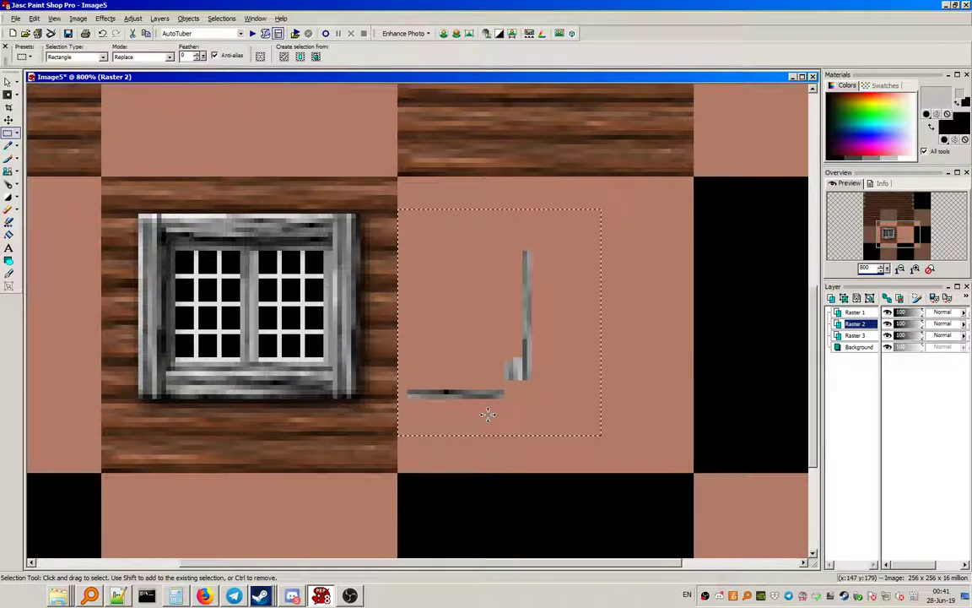
{"action": "key", "text": "Delete"}
{"action": "left_click", "coordinate": [221, 18]}
{"action": "left_click", "coordinate": [245, 41]}
{"action": "scroll", "coordinate": [349, 350], "scroll_direction": "down", "scroll_amount": 3}
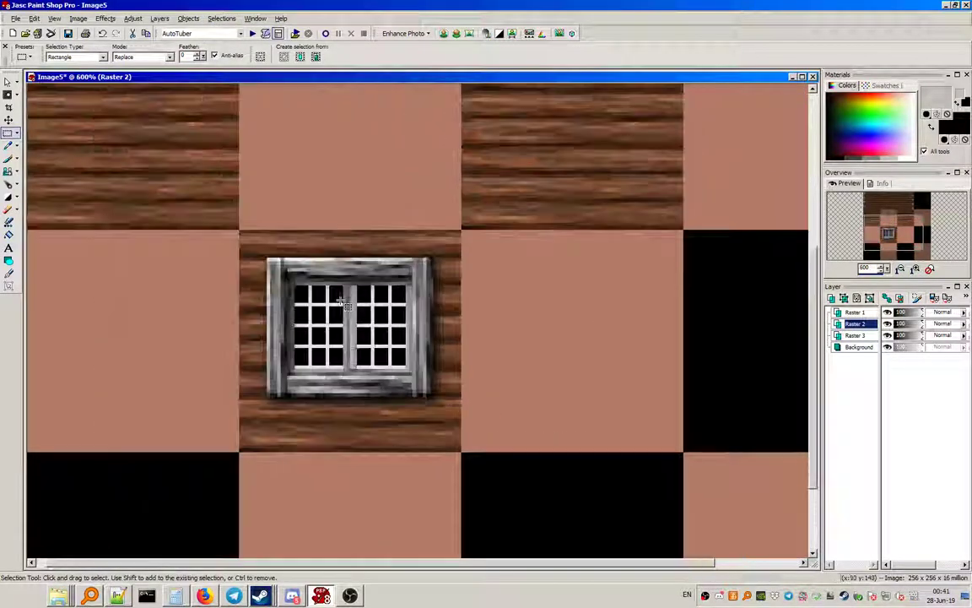
Step: Check the reference window photo and darken the glazing bars unevenly with the Lighten/Darken brush
{"action": "scroll", "coordinate": [349, 350], "scroll_direction": "up", "scroll_amount": 5}
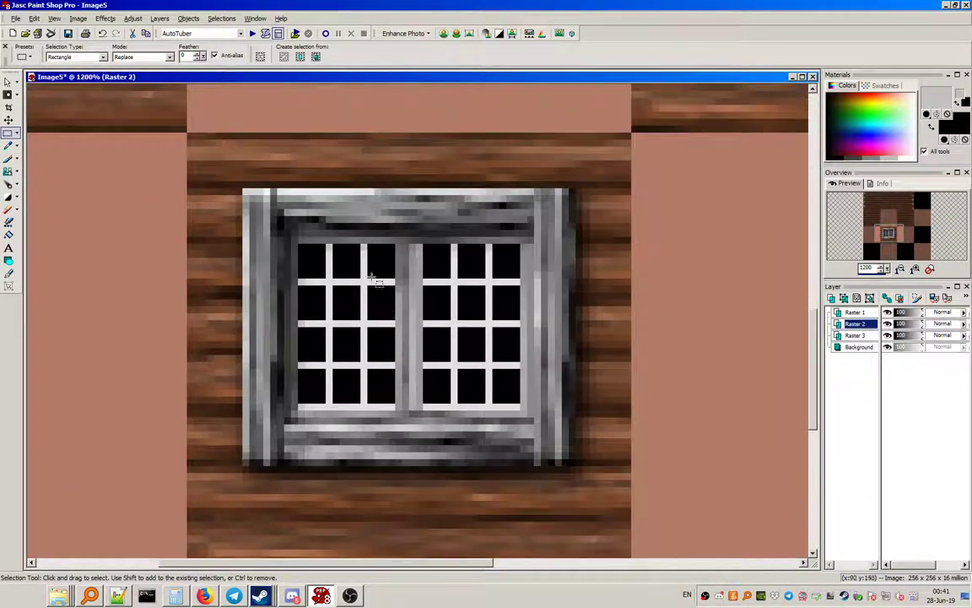
{"action": "left_click", "coordinate": [7, 198]}
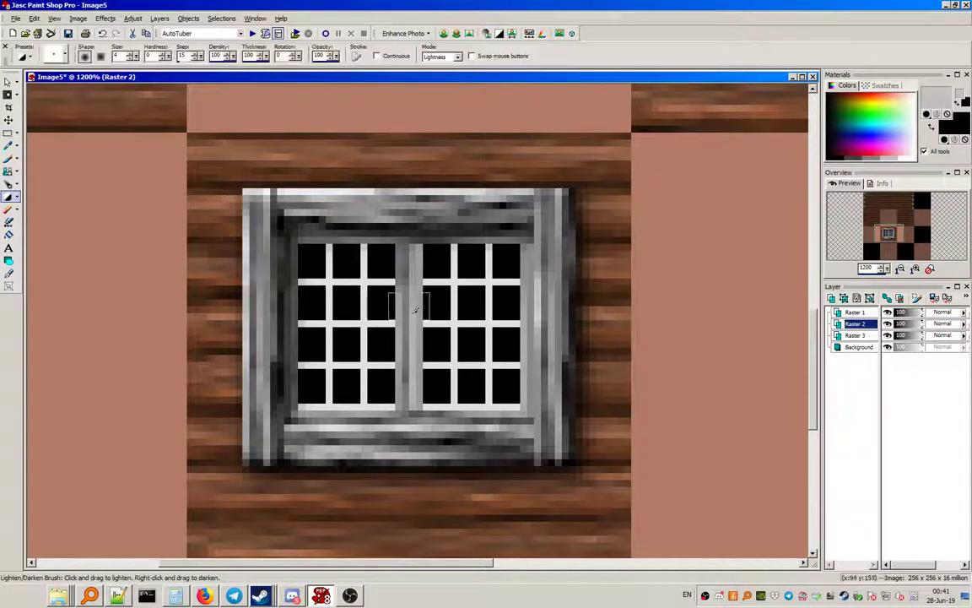
{"action": "left_click_drag", "start_coordinate": [611, 80], "coordinate": [225, 173]}
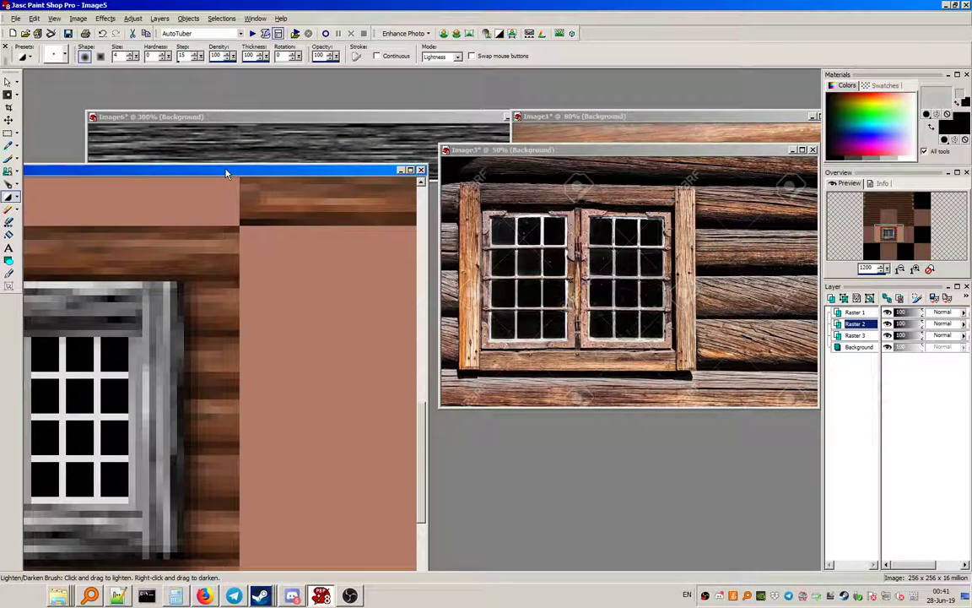
{"action": "double_click", "coordinate": [225, 173]}
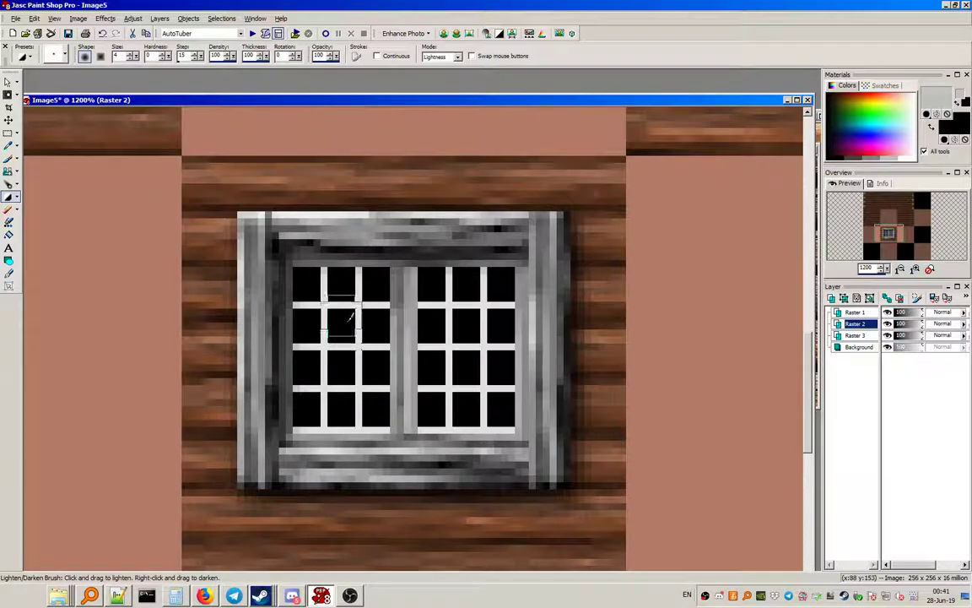
{"action": "mouse_move", "coordinate": [870, 327]}
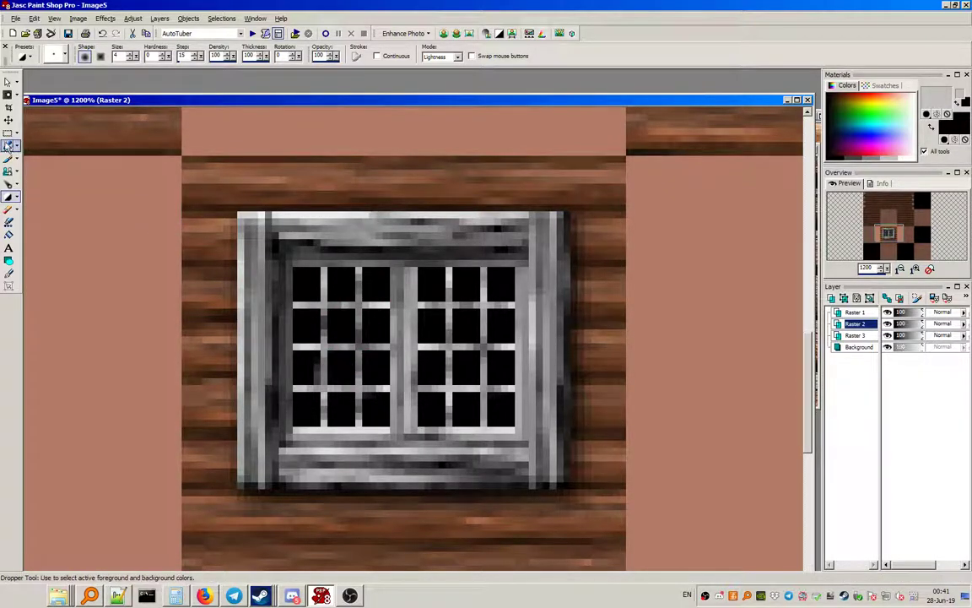
Step: Select and remove the stray gray smudges in the left sash's black panes, and clear the selection
{"action": "key", "text": "s"}
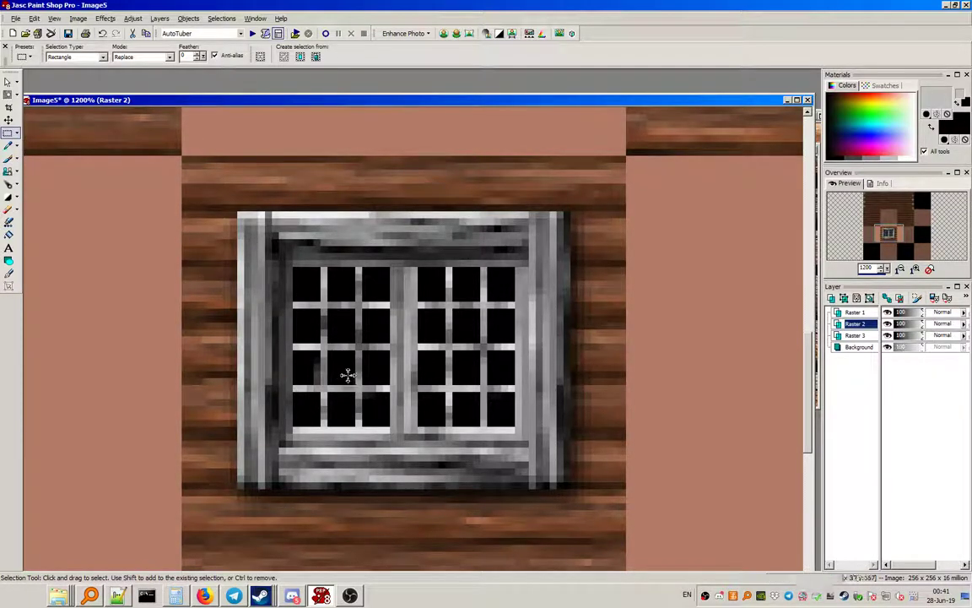
{"action": "key", "text": "ctrl+v"}
{"action": "left_click", "coordinate": [562, 320]}
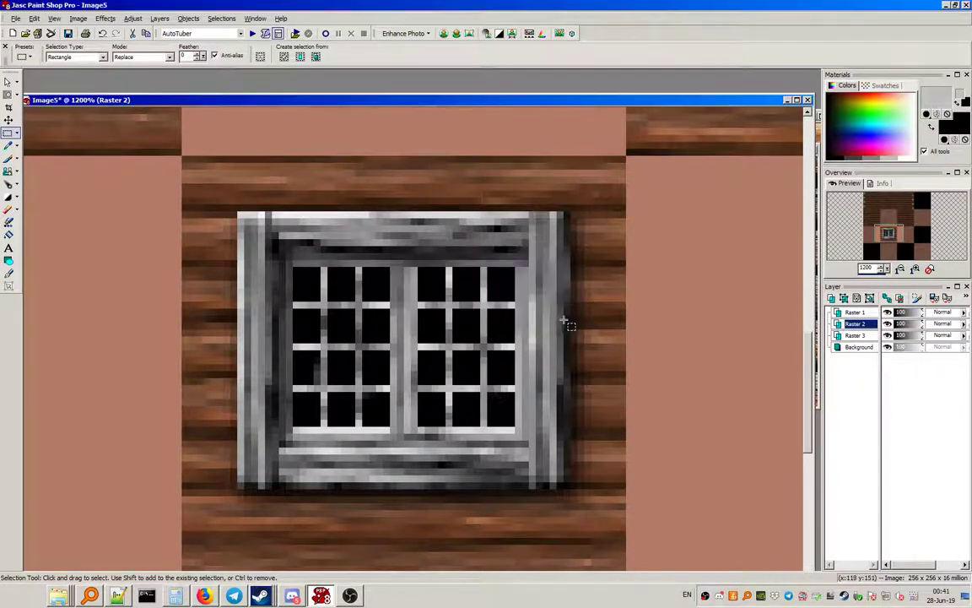
{"action": "left_click_drag", "start_coordinate": [305, 358], "coordinate": [320, 383]}
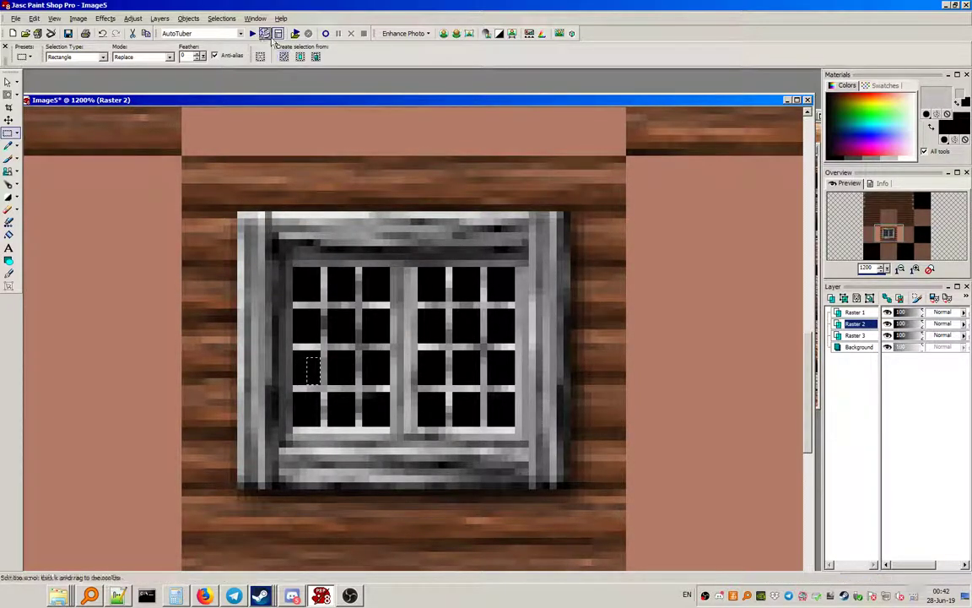
{"action": "left_click", "coordinate": [221, 18]}
{"action": "left_click", "coordinate": [245, 44]}
Step: Darken more patches of the glazing bars in both sashes with the size 4 Lighten/Darken brush
{"action": "scroll", "coordinate": [454, 335], "scroll_direction": "down", "scroll_amount": 3}
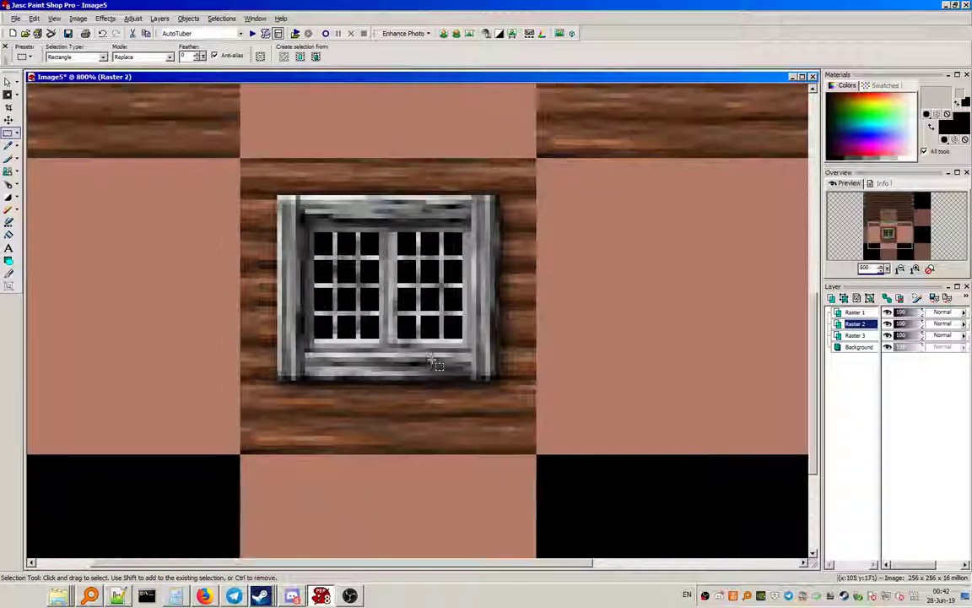
{"action": "scroll", "coordinate": [383, 336], "scroll_direction": "up", "scroll_amount": 3}
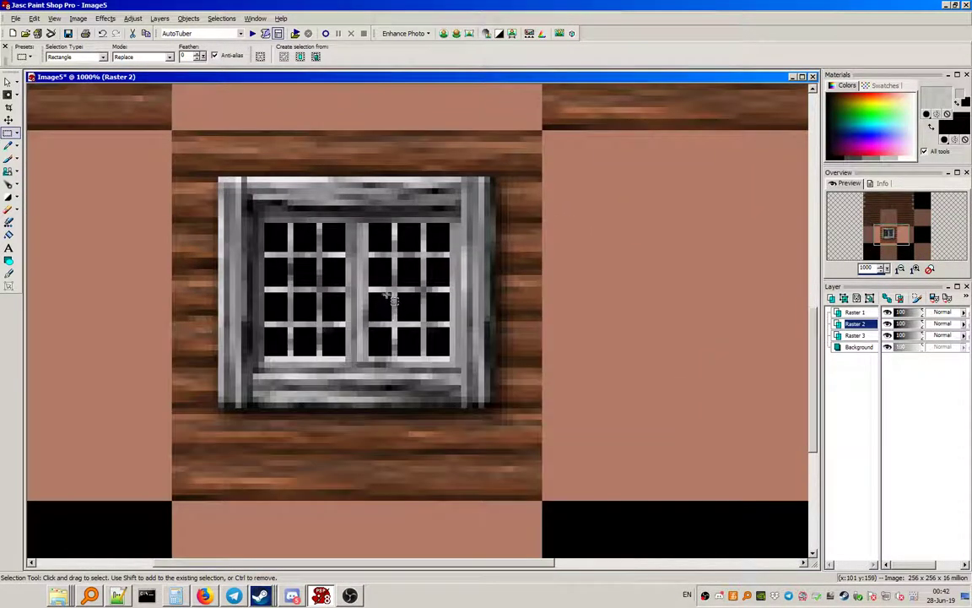
{"action": "left_click", "coordinate": [8, 196]}
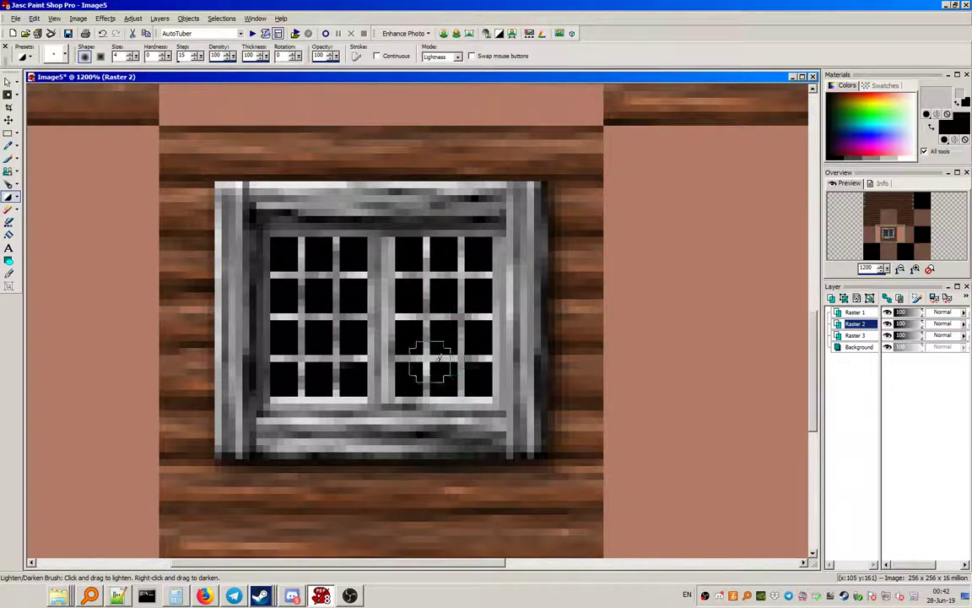
{"action": "scroll", "coordinate": [458, 333], "scroll_direction": "down", "scroll_amount": 2}
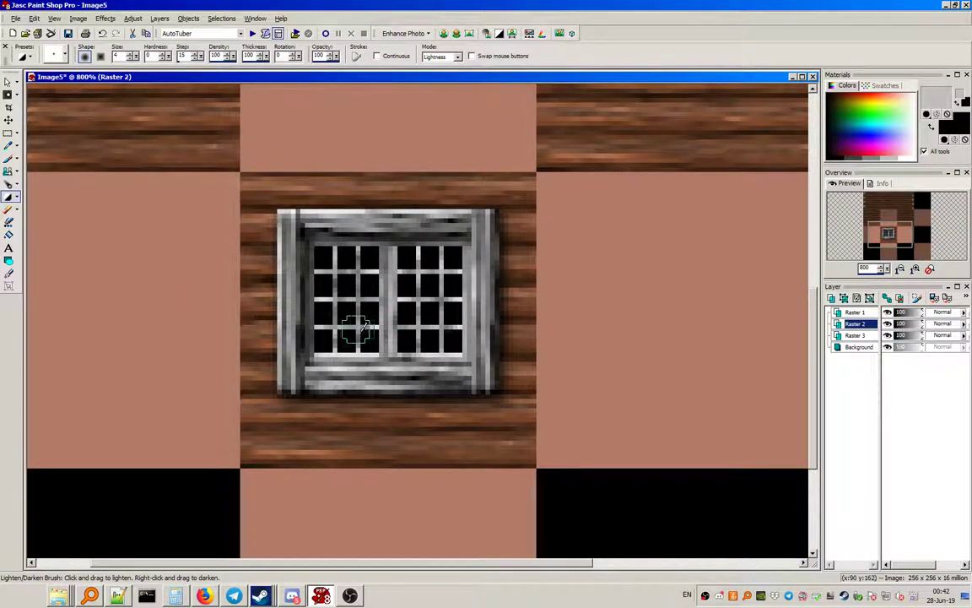
{"action": "mouse_move", "coordinate": [321, 295]}
{"action": "left_mouse_down"}
{"action": "mouse_move", "coordinate": [319, 263]}
{"action": "mouse_move", "coordinate": [340, 242]}
{"action": "left_mouse_up"}
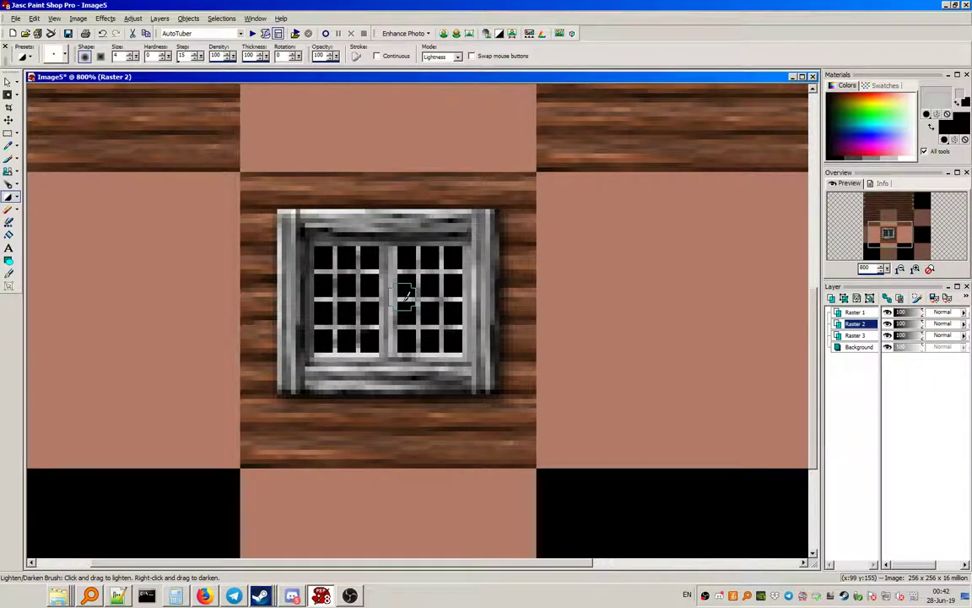
{"action": "scroll", "coordinate": [420, 302], "scroll_direction": "down", "scroll_amount": 5}
{"action": "scroll", "coordinate": [363, 320], "scroll_direction": "up", "scroll_amount": 1}
{"action": "scroll", "coordinate": [287, 320], "scroll_direction": "up", "scroll_amount": 2}
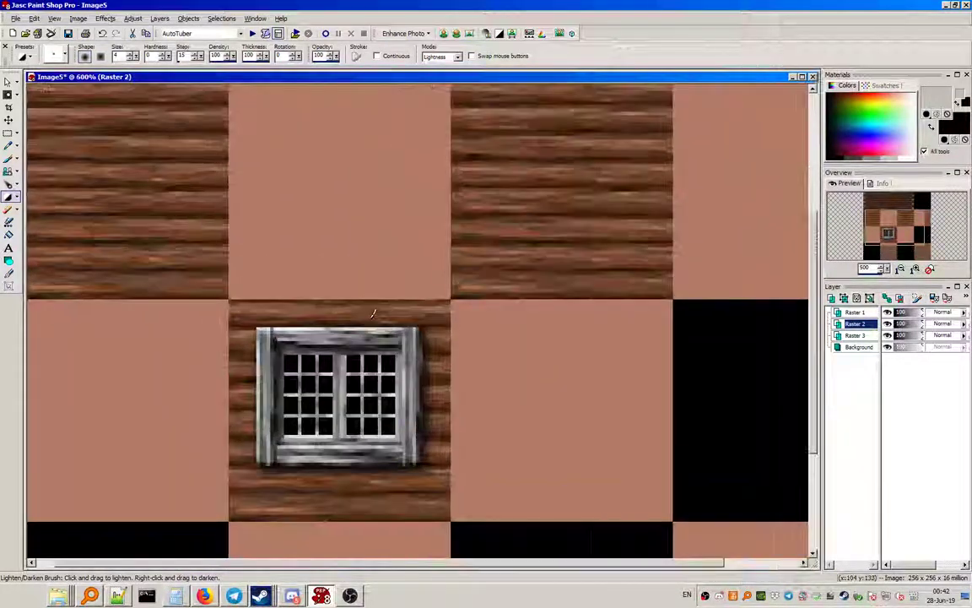
Step: Sample a light brown (152, 101, 72) from the log texture and add a new raster layer on top
{"action": "left_click", "coordinate": [8, 132]}
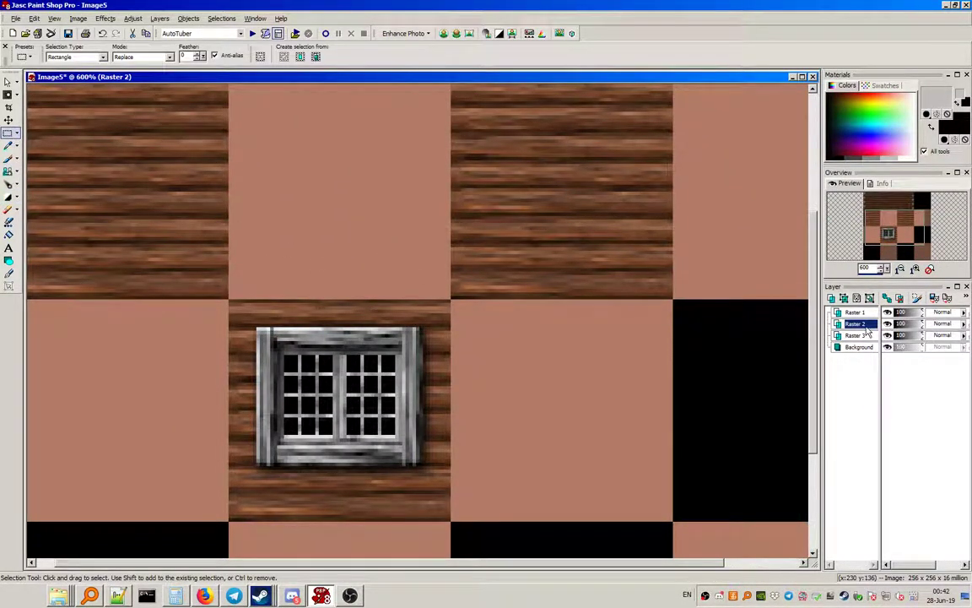
{"action": "mouse_move", "coordinate": [868, 332]}
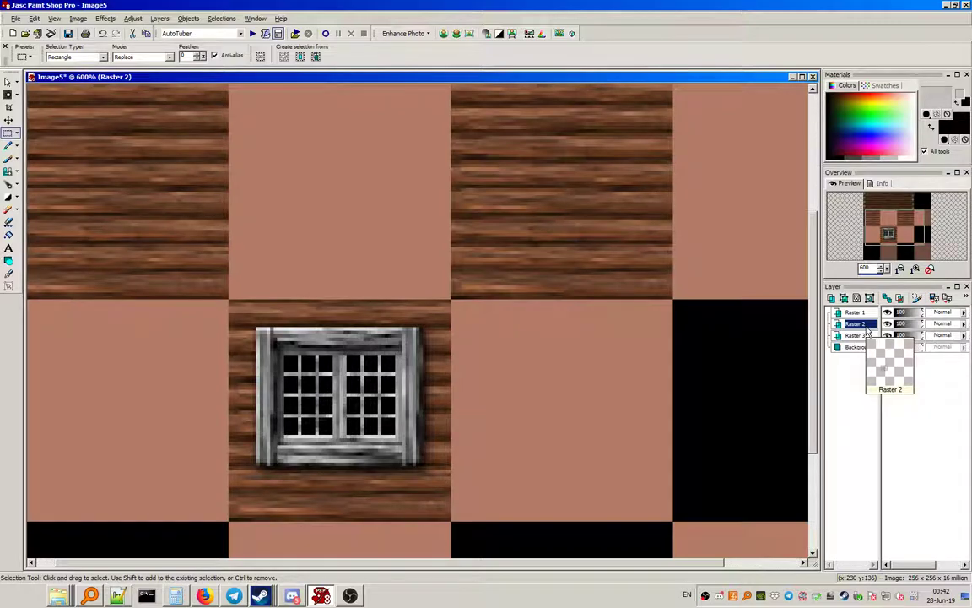
{"action": "left_click", "coordinate": [8, 145]}
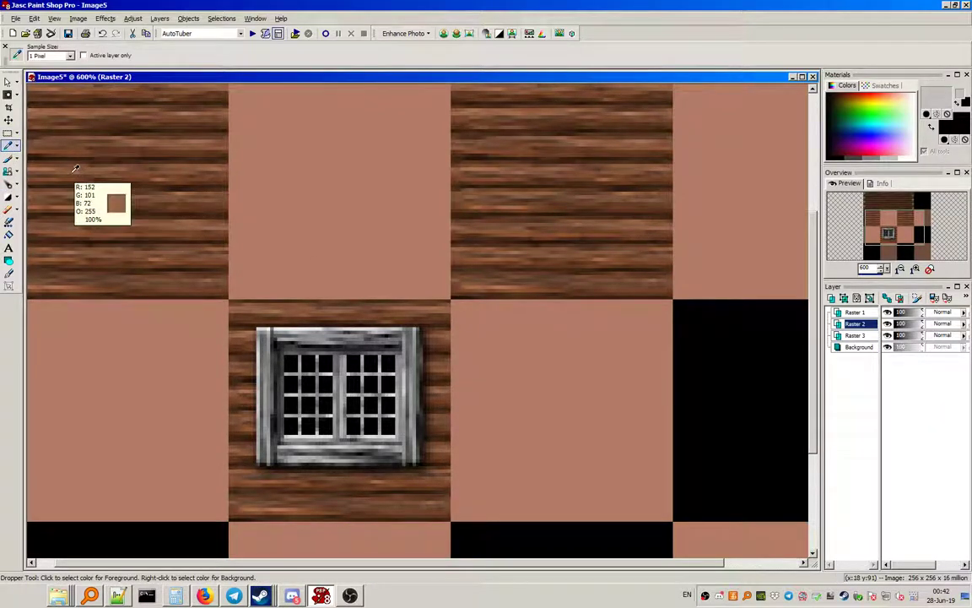
{"action": "left_click", "coordinate": [75, 168]}
{"action": "mouse_move", "coordinate": [874, 316]}
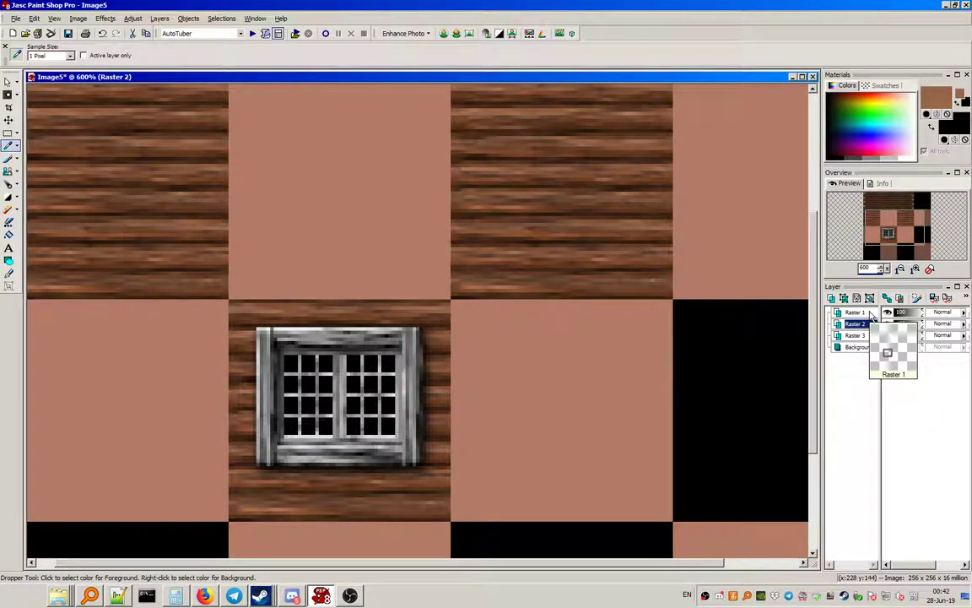
{"action": "left_click", "coordinate": [160, 18]}
{"action": "left_click", "coordinate": [185, 31]}
{"action": "left_click", "coordinate": [441, 378]}
Step: Show the grid, enable snapping to it, and select the whole window including its outer frame
{"action": "key", "text": "s"}
{"action": "left_click", "coordinate": [54, 18]}
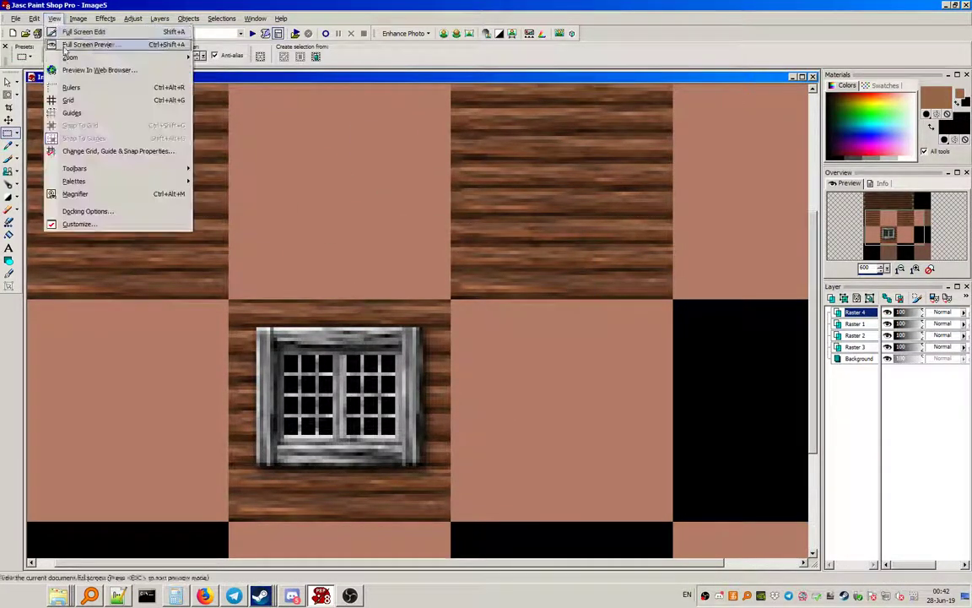
{"action": "left_click", "coordinate": [68, 99]}
{"action": "left_click_drag", "start_coordinate": [265, 330], "coordinate": [320, 415]}
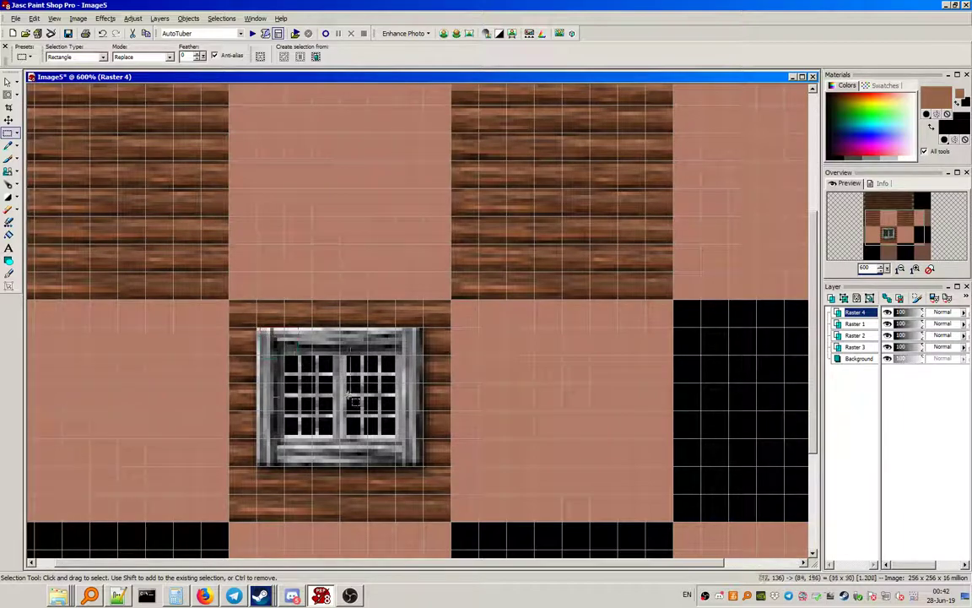
{"action": "left_click_drag", "start_coordinate": [428, 468], "coordinate": [426, 466]}
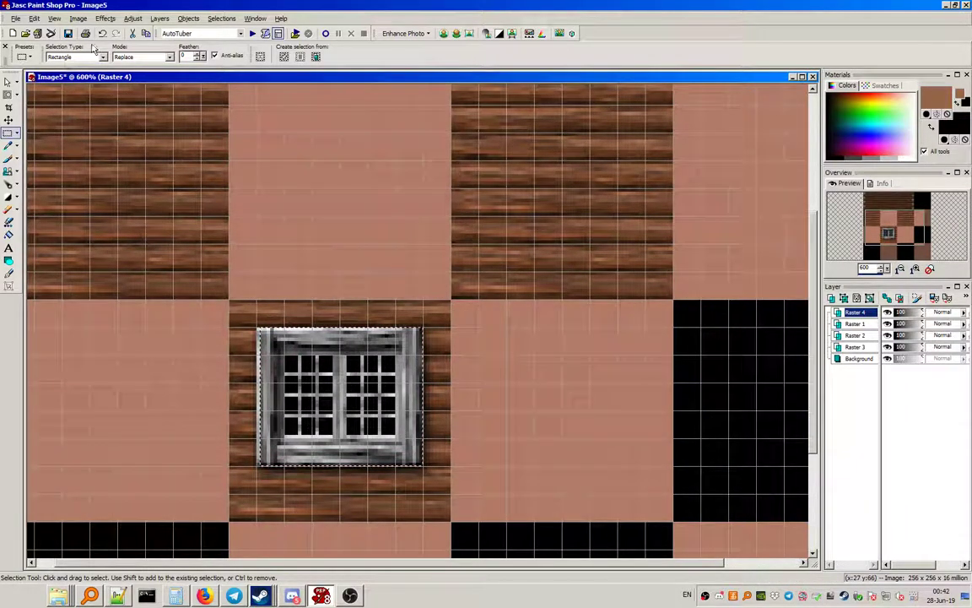
{"action": "left_click", "coordinate": [54, 18]}
{"action": "left_click", "coordinate": [76, 124]}
{"action": "left_click_drag", "start_coordinate": [267, 317], "coordinate": [426, 466]}
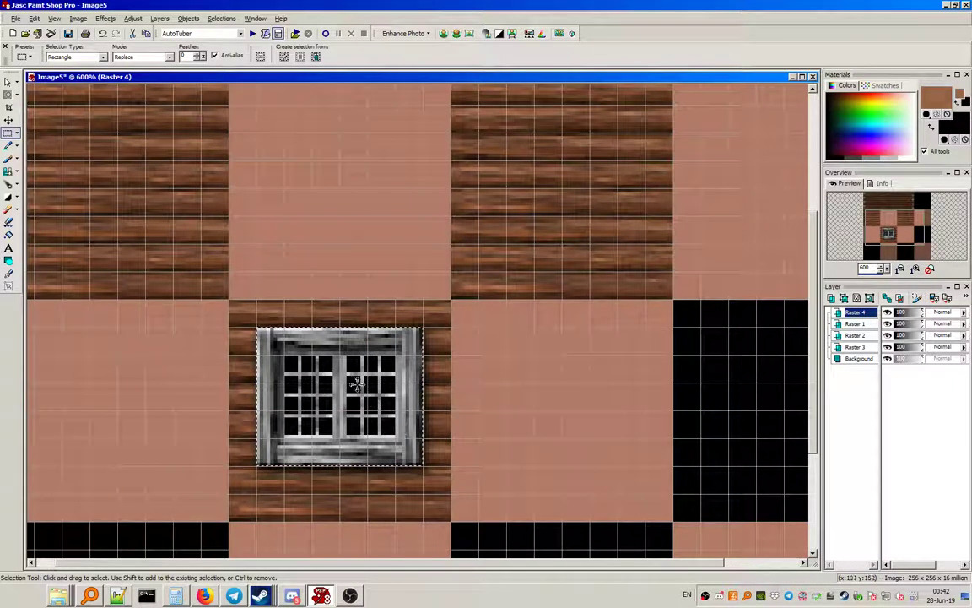
Step: Flood-fill the selected window area with the sampled brown, deselect it, and set the layer's blend mode to Overlay
{"action": "left_click", "coordinate": [9, 233]}
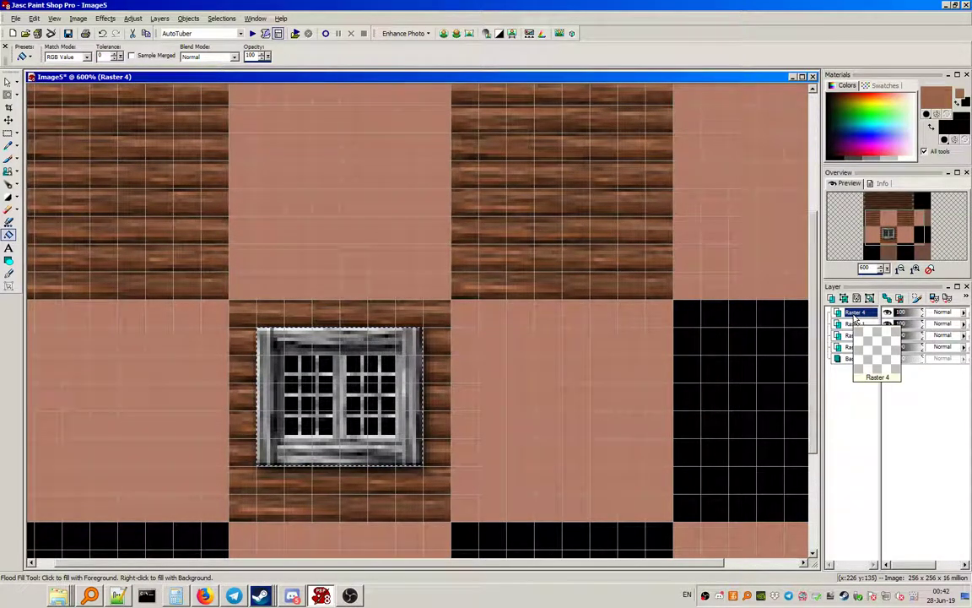
{"action": "left_click", "coordinate": [222, 18]}
{"action": "left_click", "coordinate": [249, 41]}
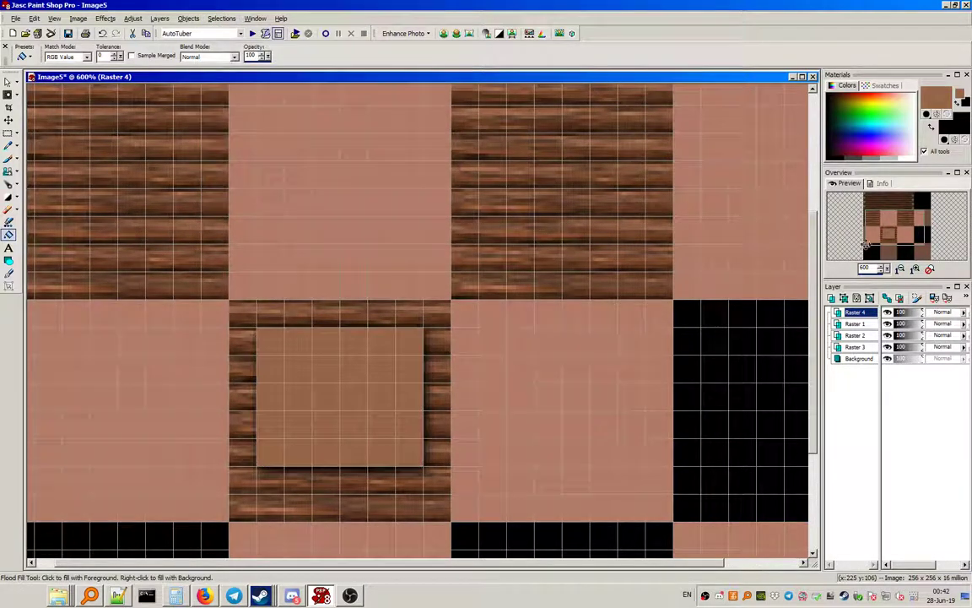
{"action": "left_click", "coordinate": [945, 316]}
{"action": "left_click", "coordinate": [924, 449]}
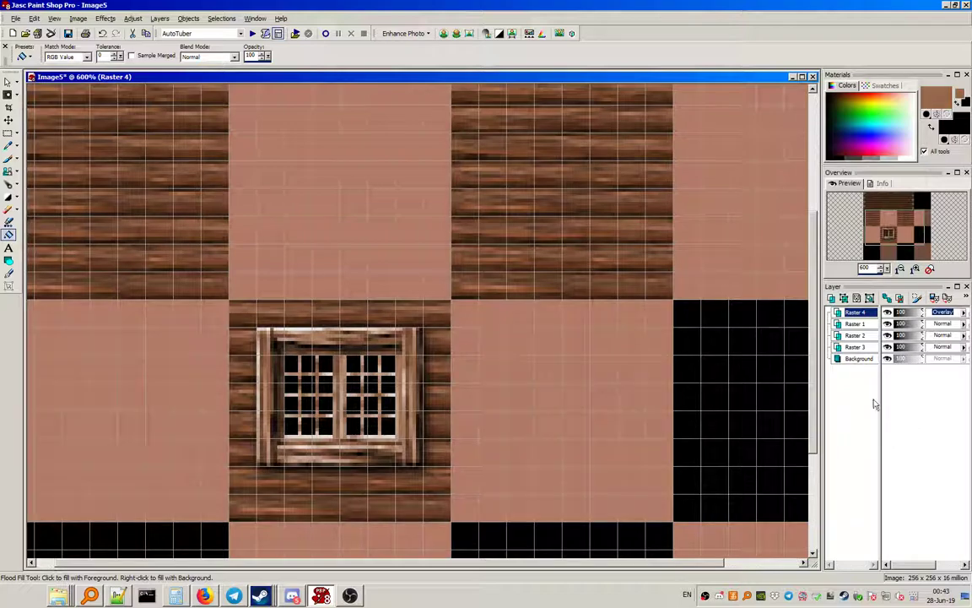
{"action": "left_click", "coordinate": [133, 17]}
{"action": "mouse_move", "coordinate": [181, 44]}
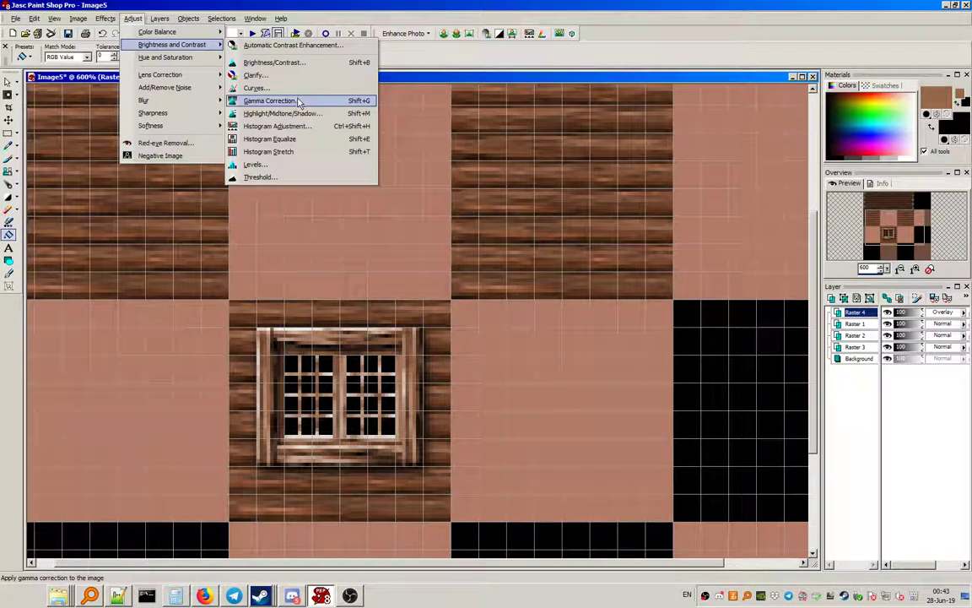
{"action": "left_click", "coordinate": [298, 102]}
{"action": "left_click_drag", "start_coordinate": [767, 336], "coordinate": [734, 336]}
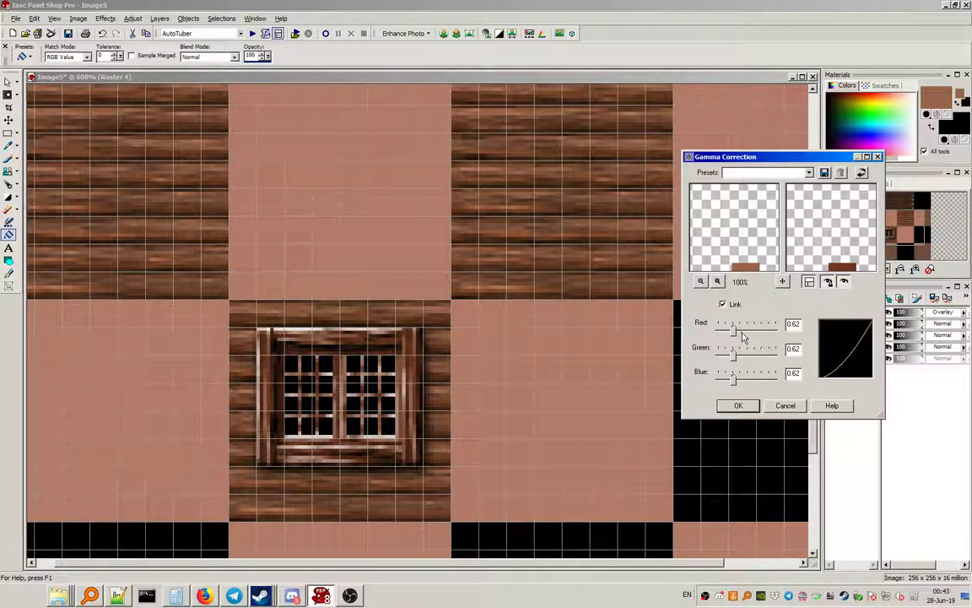
{"action": "left_click", "coordinate": [785, 406]}
Step: Set the tint layer's blend mode to Hard Light and darken it with a linked gamma correction of 0.48
{"action": "left_click", "coordinate": [942, 314]}
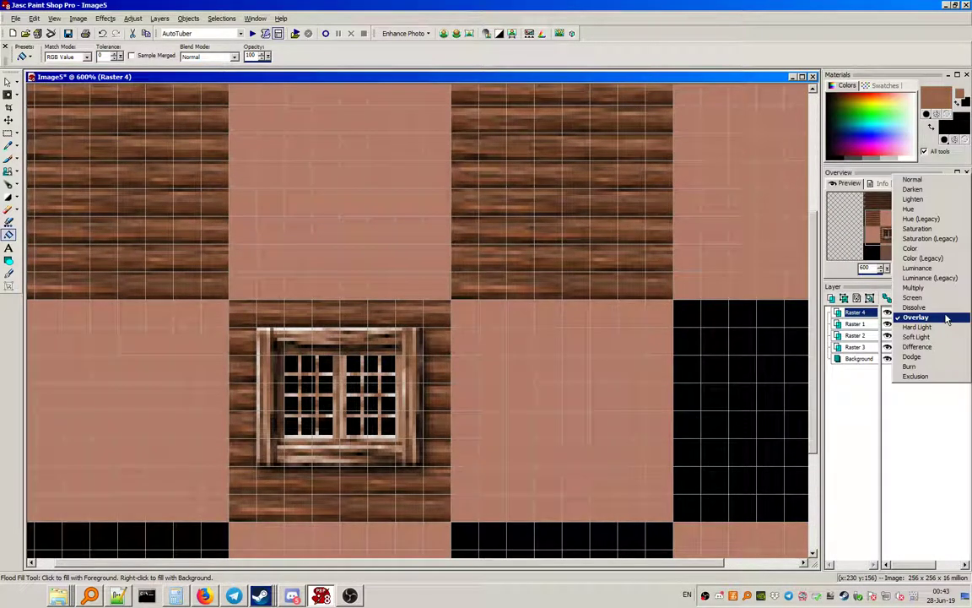
{"action": "left_click", "coordinate": [938, 329]}
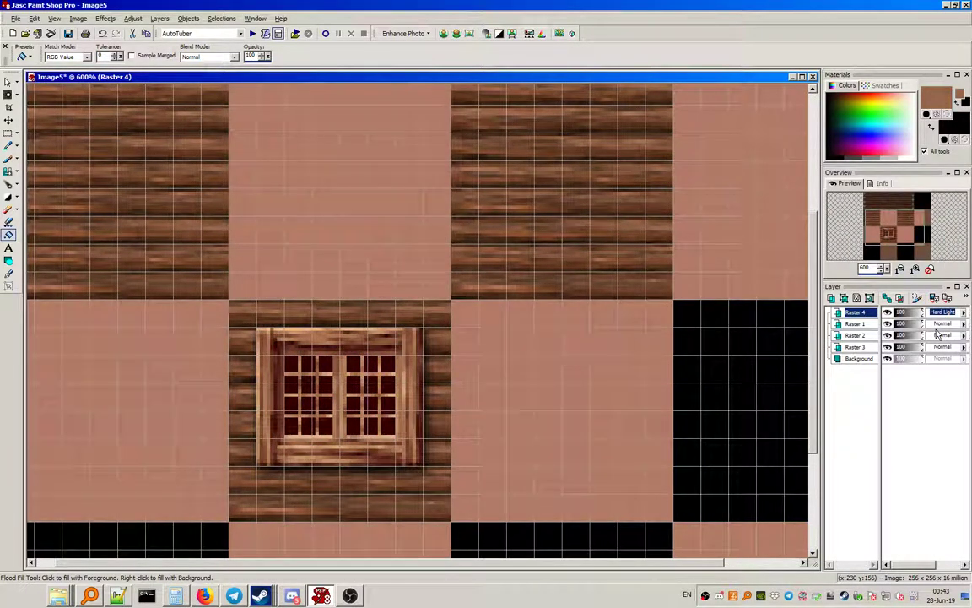
{"action": "left_click", "coordinate": [133, 18]}
{"action": "mouse_move", "coordinate": [173, 44]}
{"action": "left_click", "coordinate": [307, 102]}
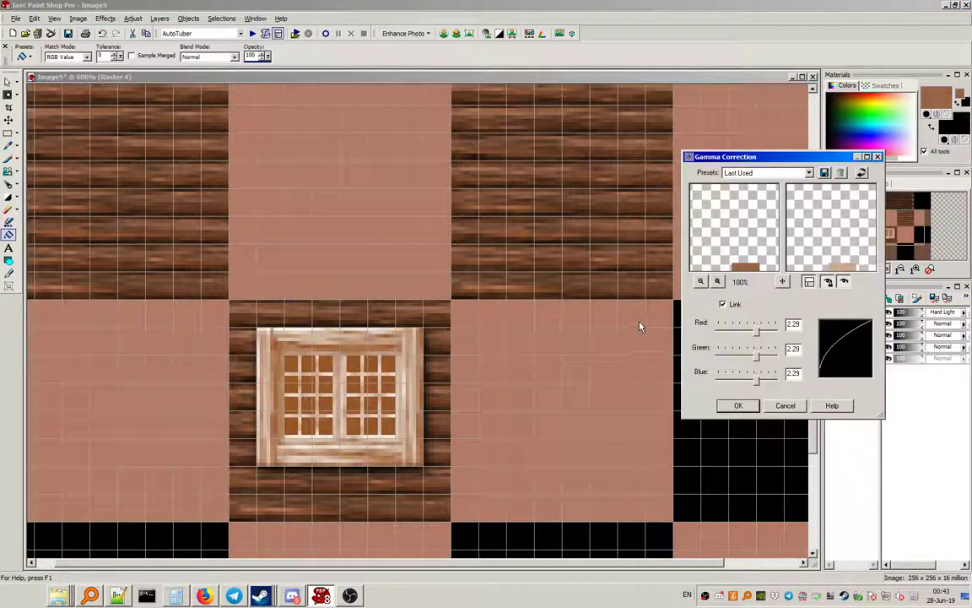
{"action": "left_click_drag", "start_coordinate": [734, 336], "coordinate": [730, 337]}
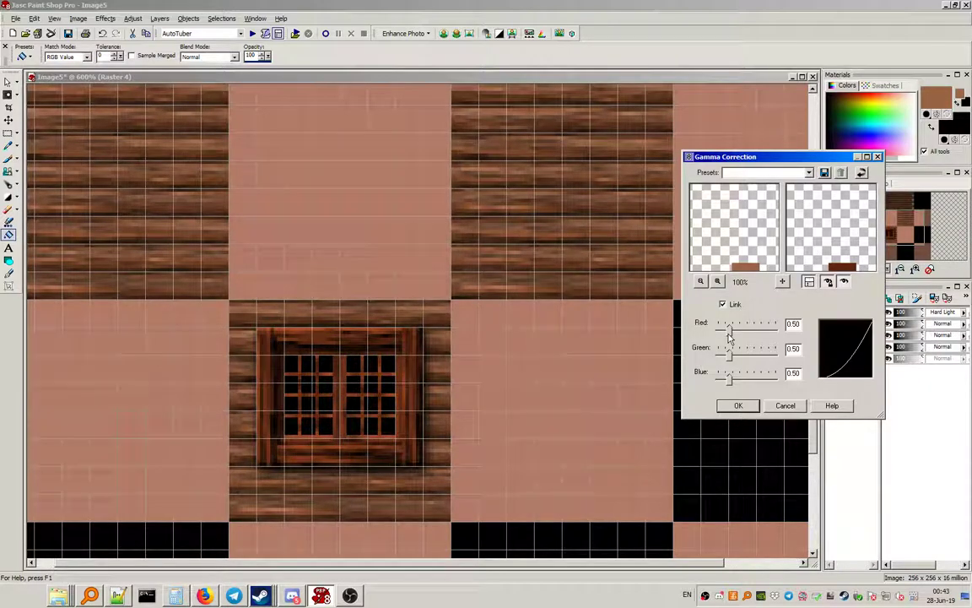
{"action": "left_click_drag", "start_coordinate": [730, 336], "coordinate": [728, 336]}
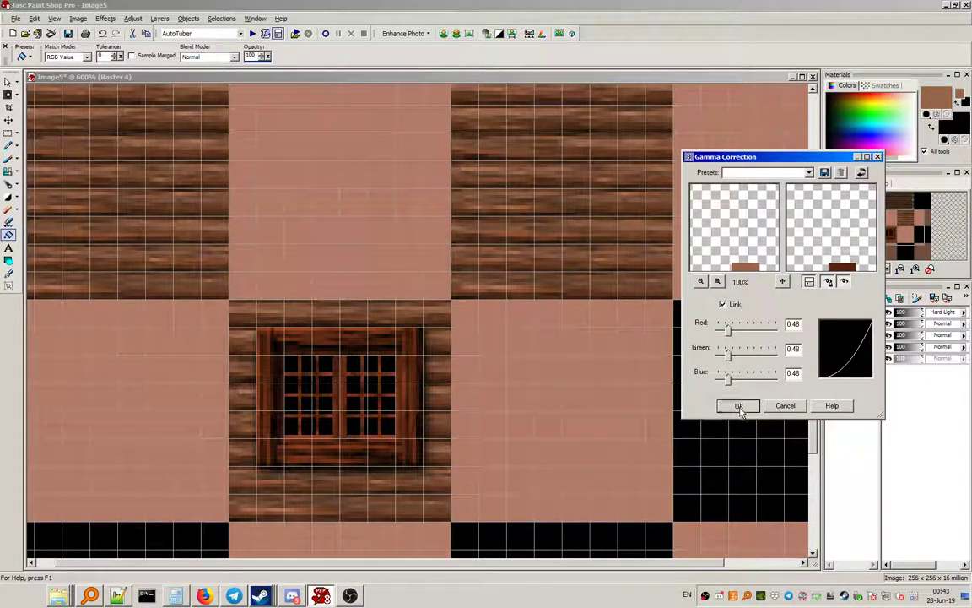
{"action": "left_click", "coordinate": [738, 405]}
Step: Hide the grid, and adjust the window tint layer with hue 9 and saturation -35 from the default preset
{"action": "left_click", "coordinate": [54, 19]}
{"action": "left_click", "coordinate": [90, 102]}
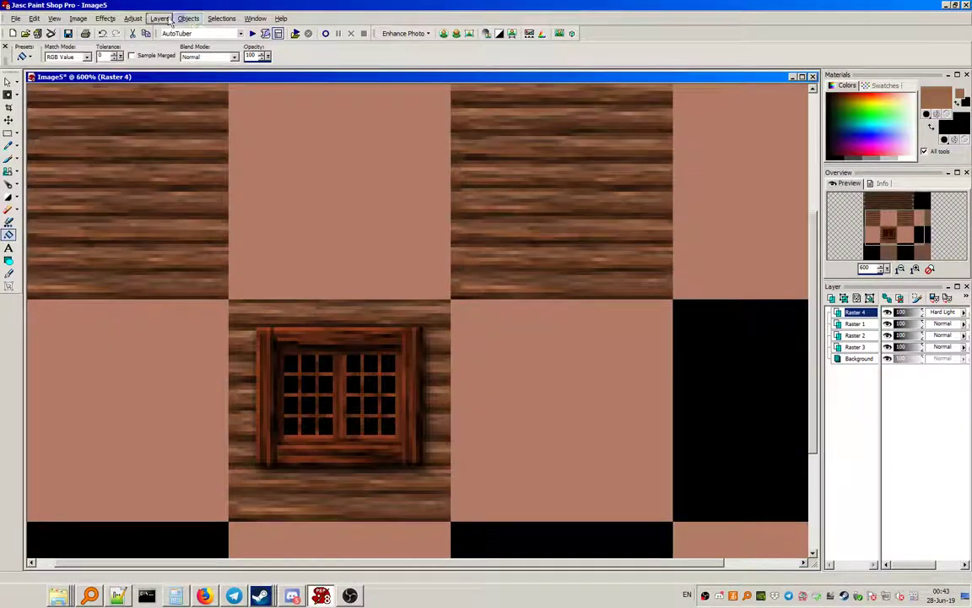
{"action": "left_click", "coordinate": [132, 18]}
{"action": "mouse_move", "coordinate": [189, 58]}
{"action": "left_click", "coordinate": [281, 88]}
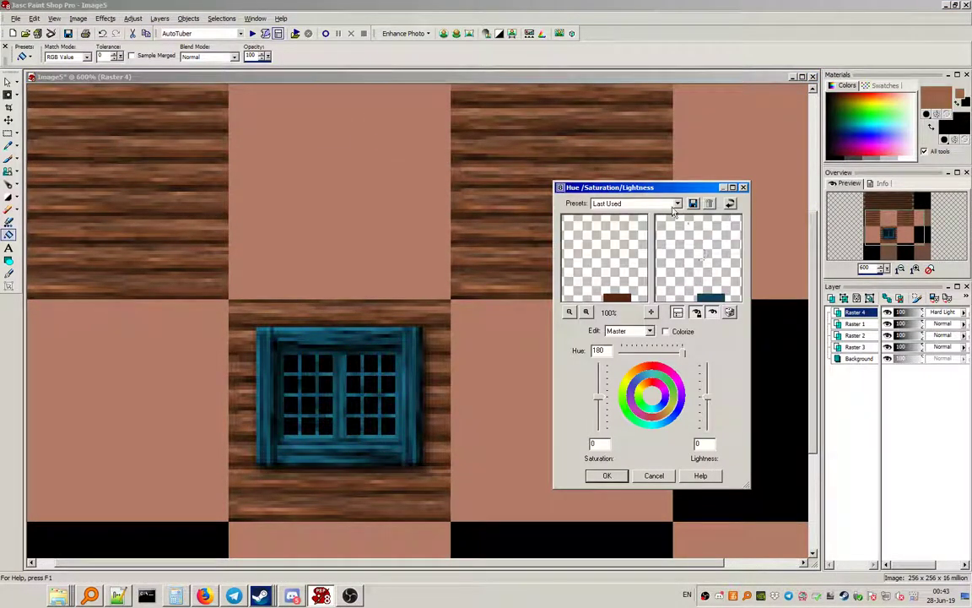
{"action": "left_click", "coordinate": [625, 203]}
{"action": "left_click", "coordinate": [616, 223]}
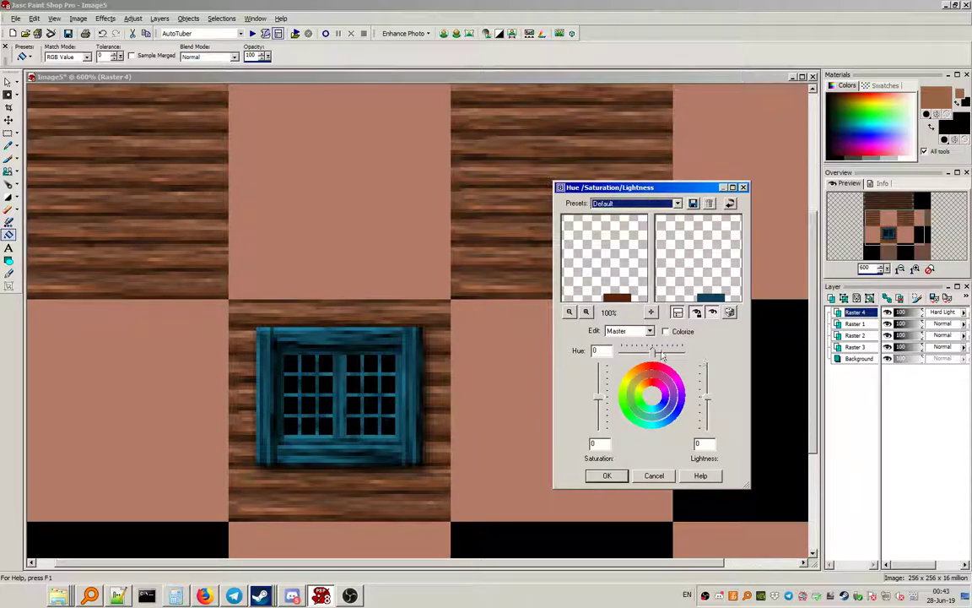
{"action": "left_click_drag", "start_coordinate": [649, 362], "coordinate": [627, 358]}
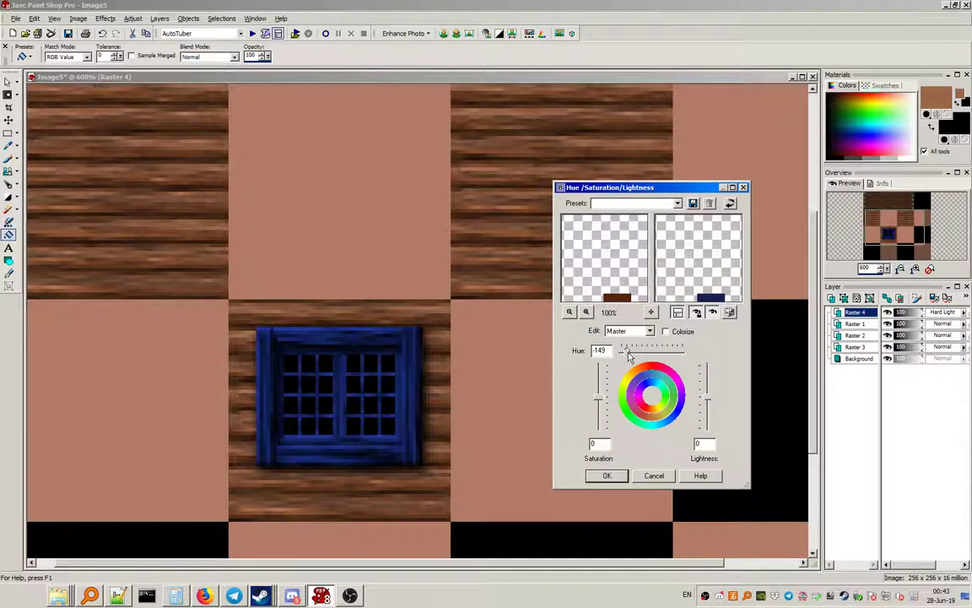
{"action": "left_click_drag", "start_coordinate": [628, 355], "coordinate": [656, 355]}
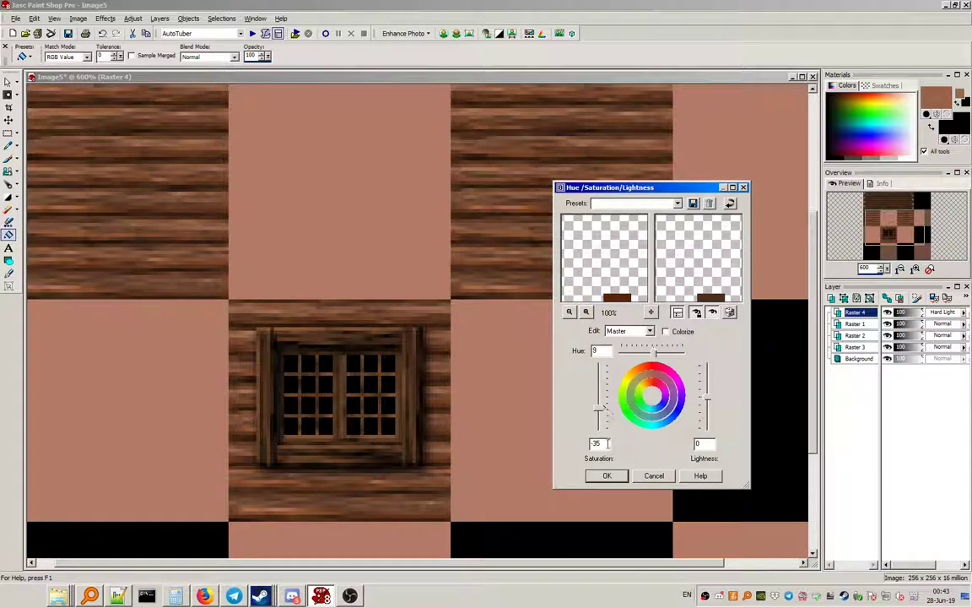
{"action": "left_click", "coordinate": [607, 475]}
Step: Select the rectangular area inside the window frame that covers both glazed sashes
{"action": "scroll", "coordinate": [480, 347], "scroll_direction": "up", "scroll_amount": 2}
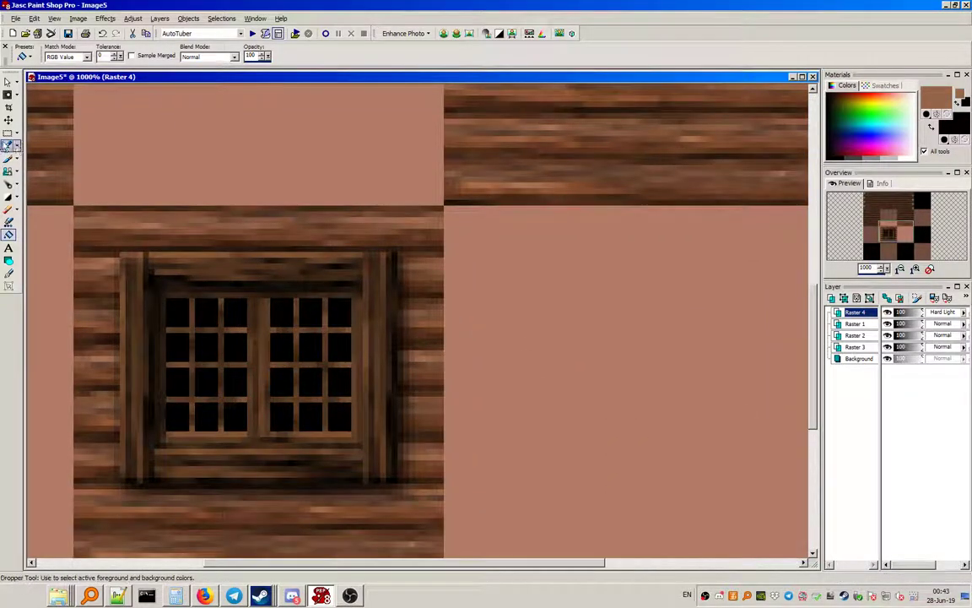
{"action": "left_click", "coordinate": [7, 132]}
{"action": "scroll", "coordinate": [342, 305], "scroll_direction": "down", "scroll_amount": 1}
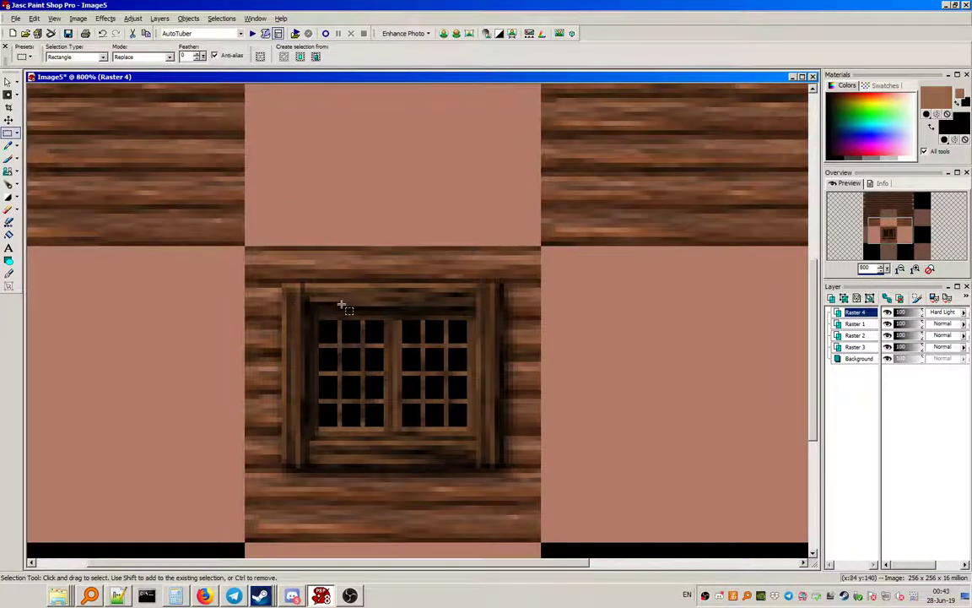
{"action": "scroll", "coordinate": [341, 305], "scroll_direction": "down", "scroll_amount": 4}
{"action": "scroll", "coordinate": [325, 312], "scroll_direction": "up", "scroll_amount": 4}
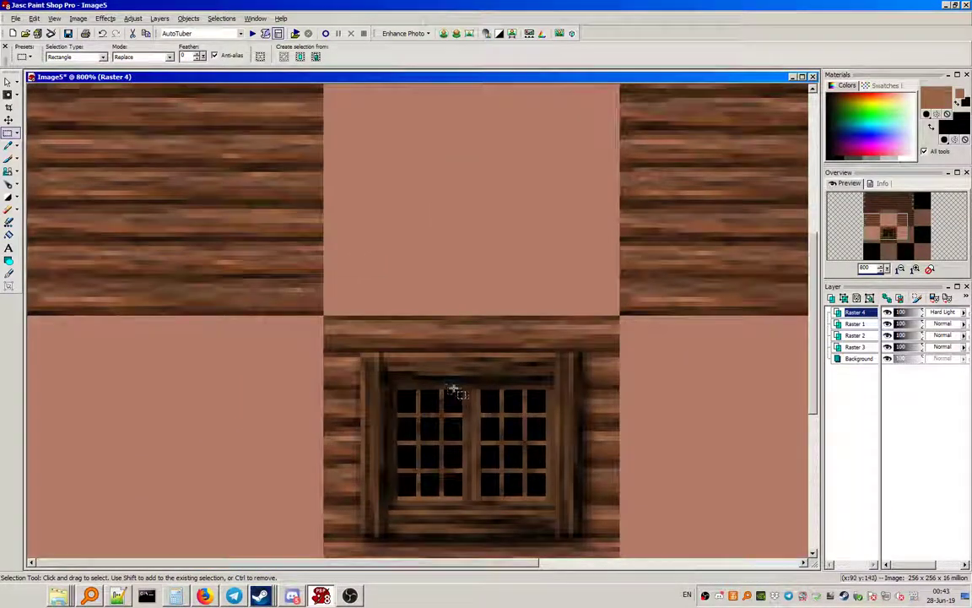
{"action": "scroll", "coordinate": [452, 389], "scroll_direction": "up", "scroll_amount": 2}
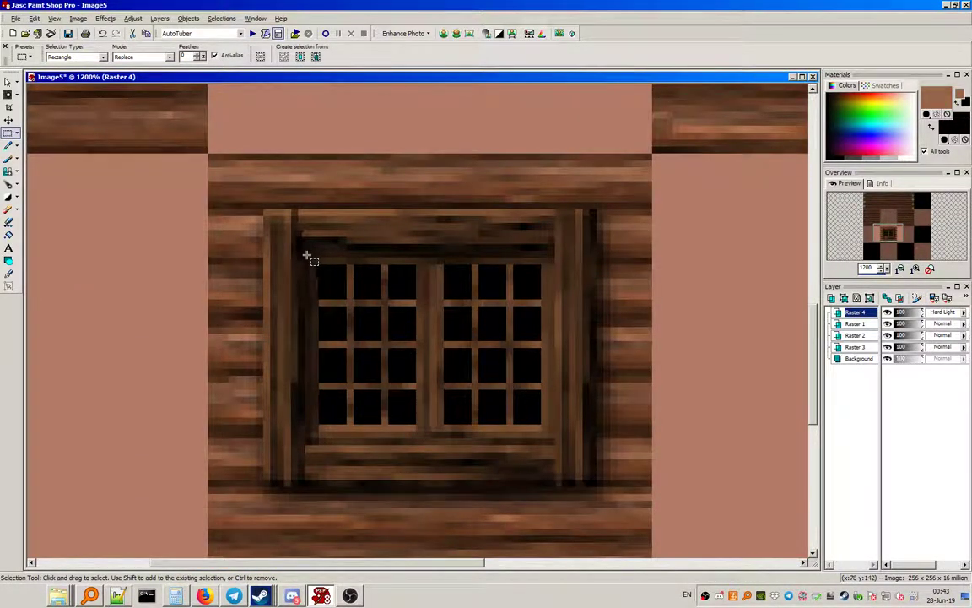
{"action": "left_click_drag", "start_coordinate": [306, 255], "coordinate": [550, 433]}
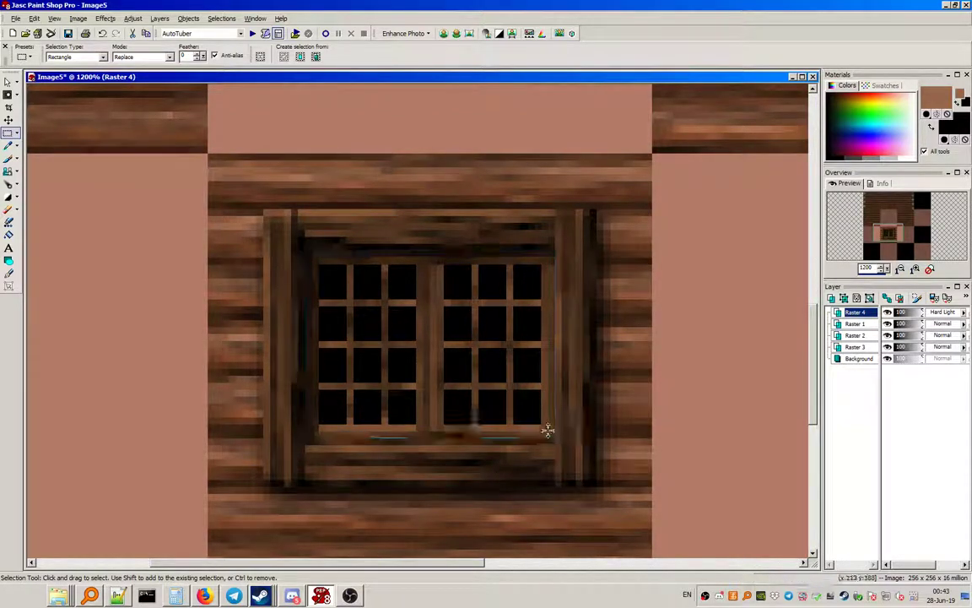
Step: Recolour the selected sashes with hue 9, saturation 61 and lightness 15, and clear the selection
{"action": "left_click", "coordinate": [133, 17]}
{"action": "mouse_move", "coordinate": [173, 58]}
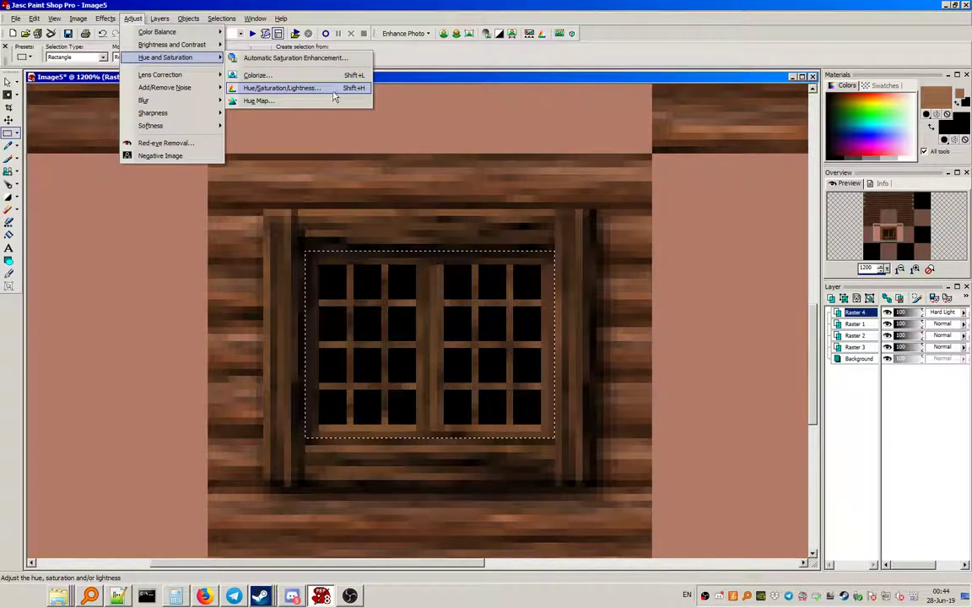
{"action": "left_click", "coordinate": [291, 87]}
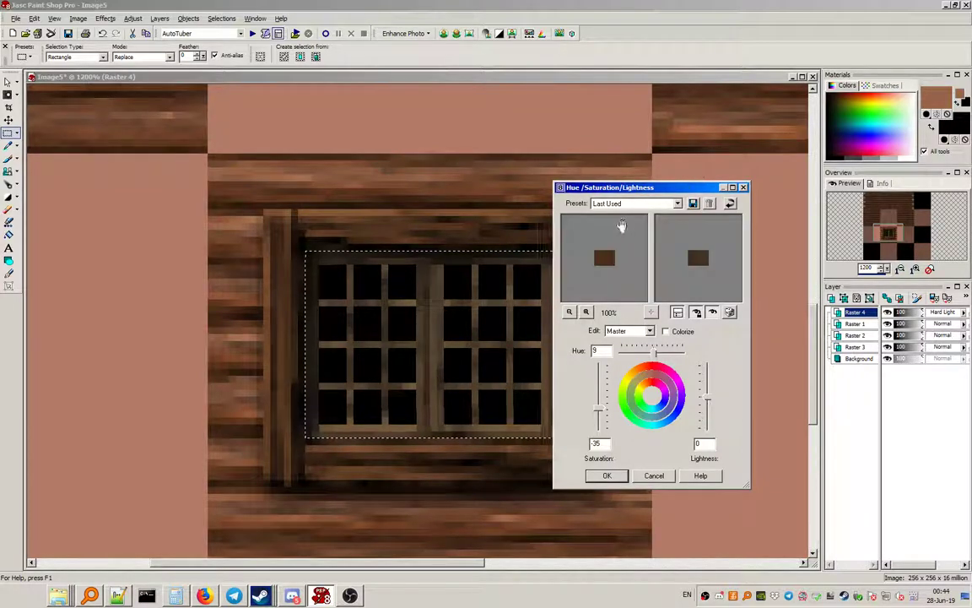
{"action": "left_click_drag", "start_coordinate": [710, 401], "coordinate": [707, 395]}
{"action": "left_click_drag", "start_coordinate": [597, 413], "coordinate": [604, 396]}
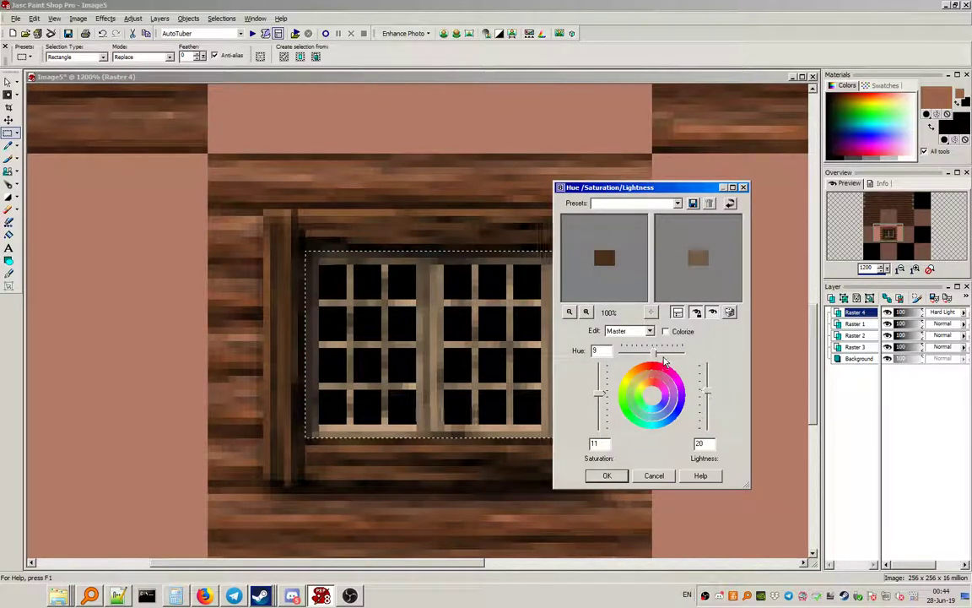
{"action": "left_click_drag", "start_coordinate": [658, 354], "coordinate": [657, 355]}
{"action": "left_click_drag", "start_coordinate": [598, 393], "coordinate": [601, 371]}
{"action": "left_click", "coordinate": [706, 411]}
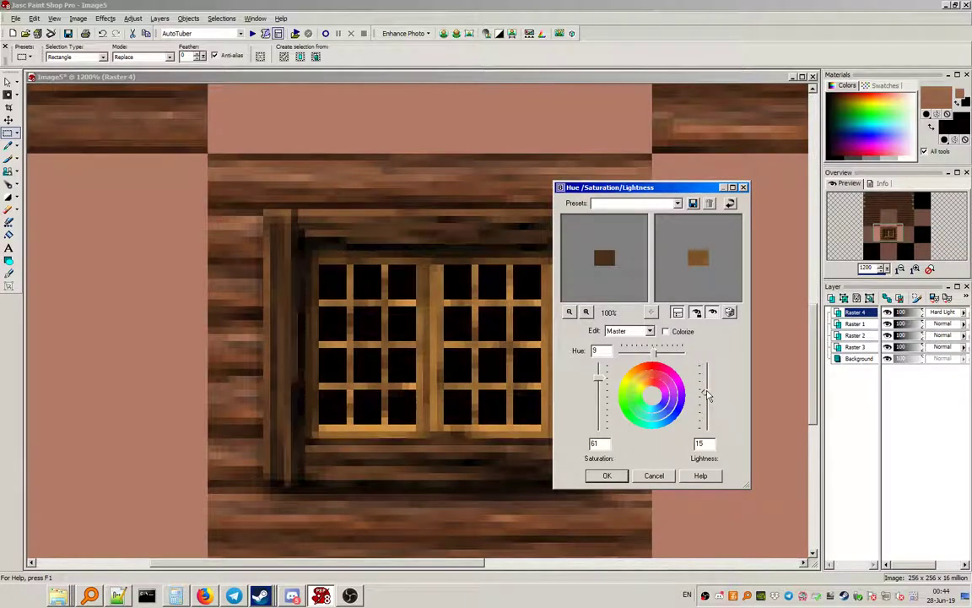
{"action": "left_click", "coordinate": [607, 475]}
{"action": "left_click", "coordinate": [221, 17]}
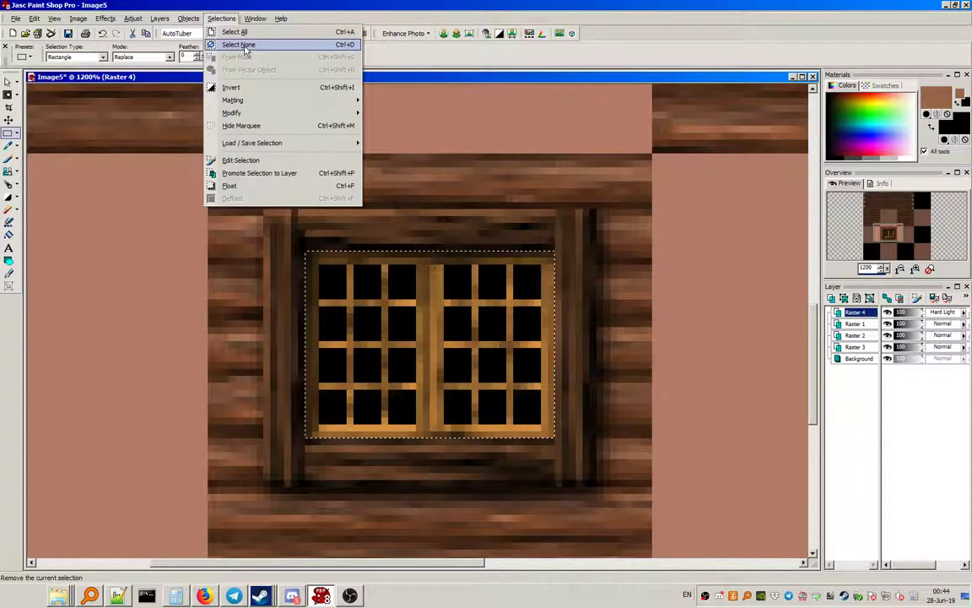
{"action": "left_click", "coordinate": [240, 40]}
Step: Flatten the image by merging all layers into the background
{"action": "scroll", "coordinate": [384, 369], "scroll_direction": "down", "scroll_amount": 4}
{"action": "scroll", "coordinate": [384, 370], "scroll_direction": "down", "scroll_amount": 2}
{"action": "scroll", "coordinate": [265, 352], "scroll_direction": "up", "scroll_amount": 1}
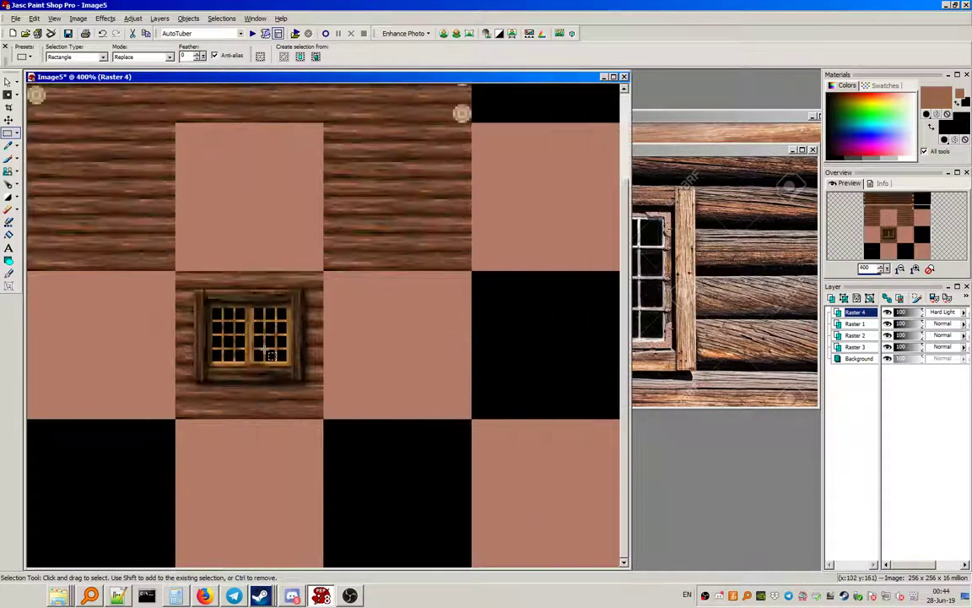
{"action": "left_click", "coordinate": [160, 18]}
{"action": "mouse_move", "coordinate": [253, 193]}
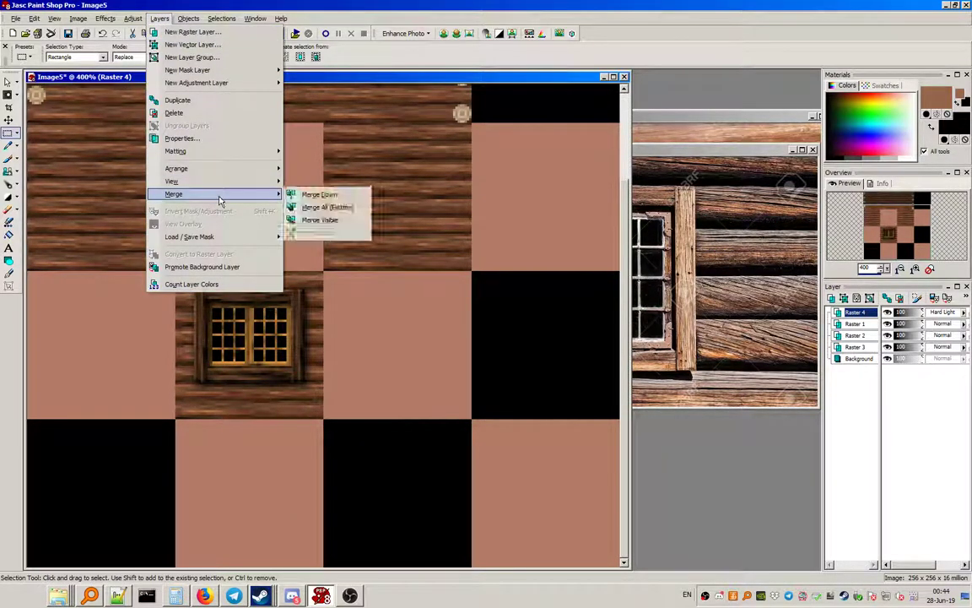
{"action": "left_click", "coordinate": [353, 210]}
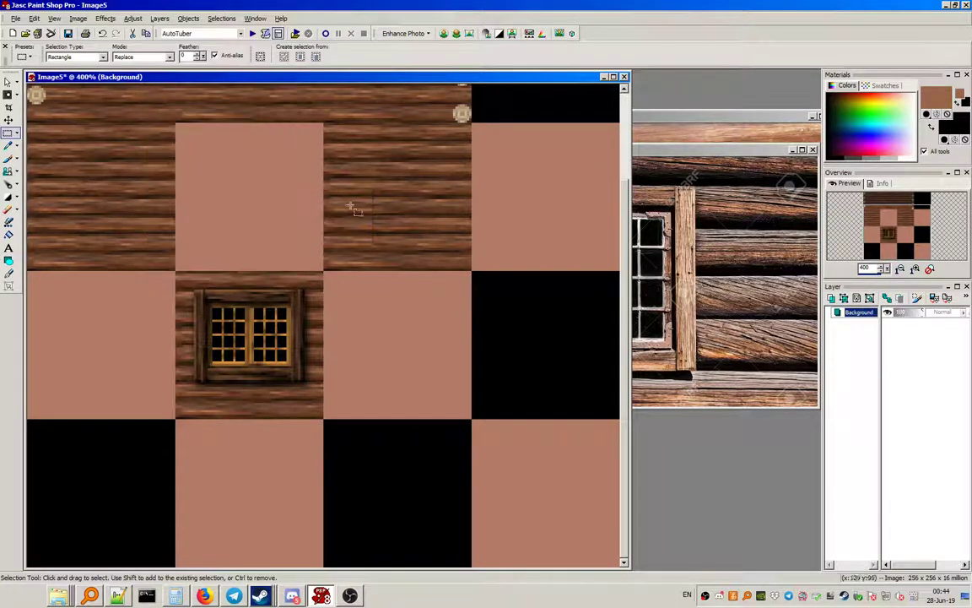
Step: Show the grid to select both columns of round log ends at the edges of the log wall, and hide it again
{"action": "left_click_drag", "start_coordinate": [623, 308], "coordinate": [620, 203]}
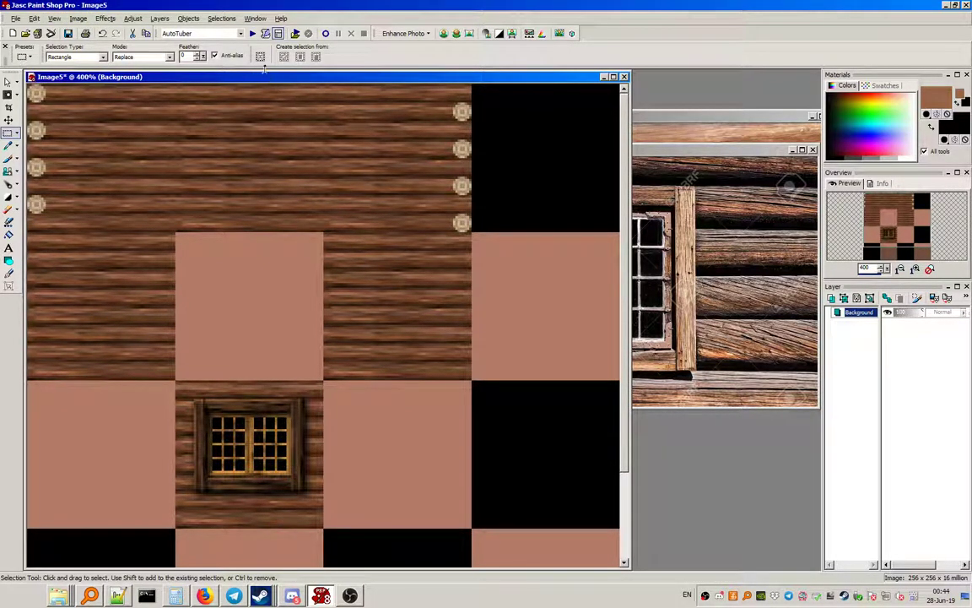
{"action": "left_click", "coordinate": [55, 18]}
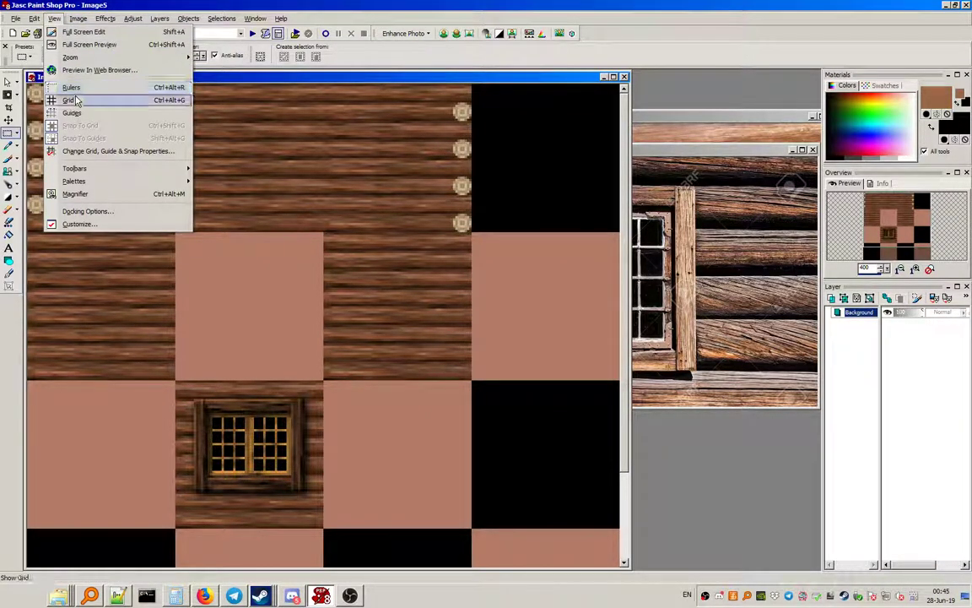
{"action": "left_click", "coordinate": [51, 97]}
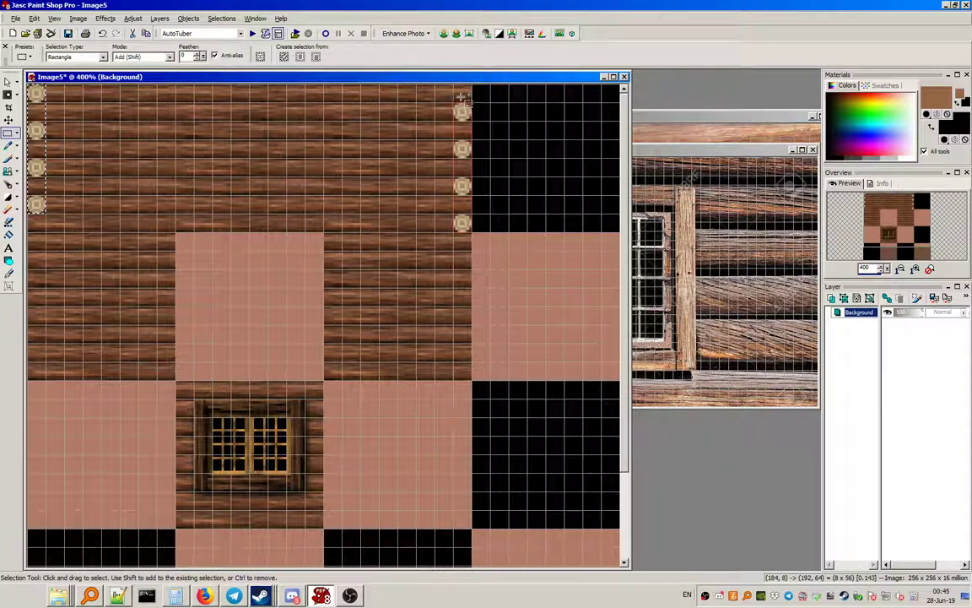
{"action": "left_click", "coordinate": [54, 19]}
{"action": "left_click", "coordinate": [67, 100]}
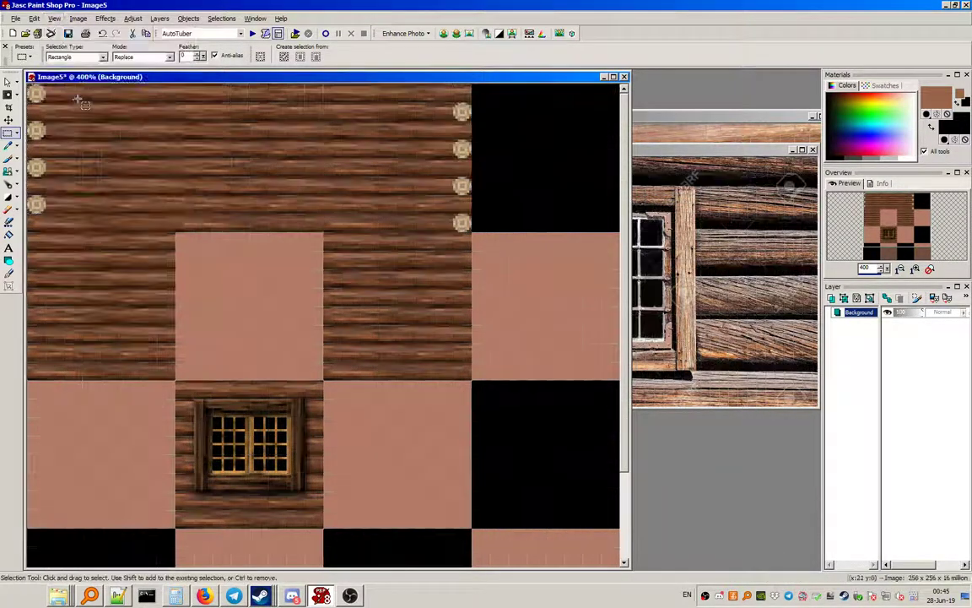
Step: Subtract the log wall's dark brown colour range from the selection around the log ends, using tolerance 91 and softness 0
{"action": "left_click", "coordinate": [221, 18]}
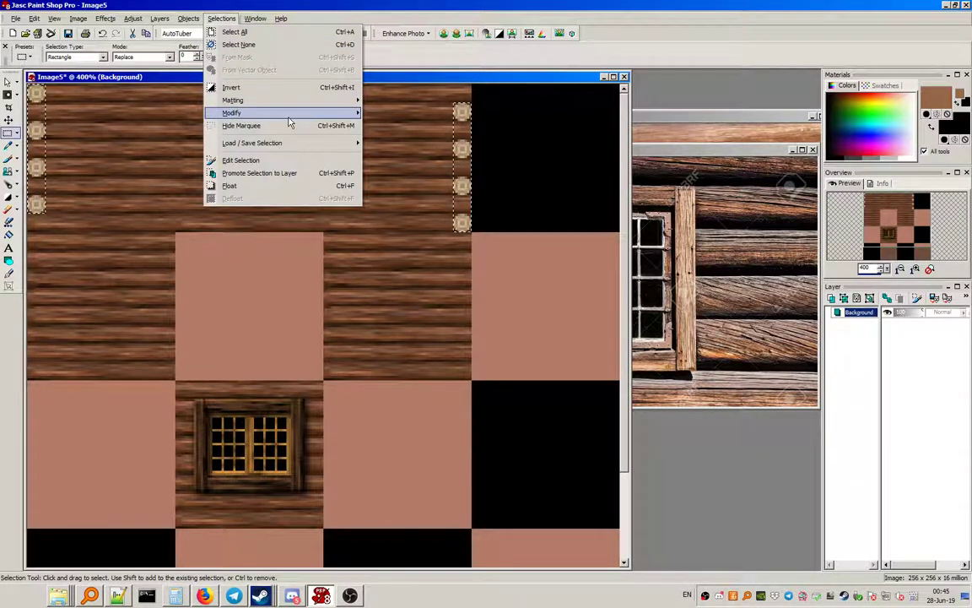
{"action": "mouse_move", "coordinate": [287, 113]}
{"action": "left_click", "coordinate": [397, 138]}
{"action": "left_click", "coordinate": [422, 147]}
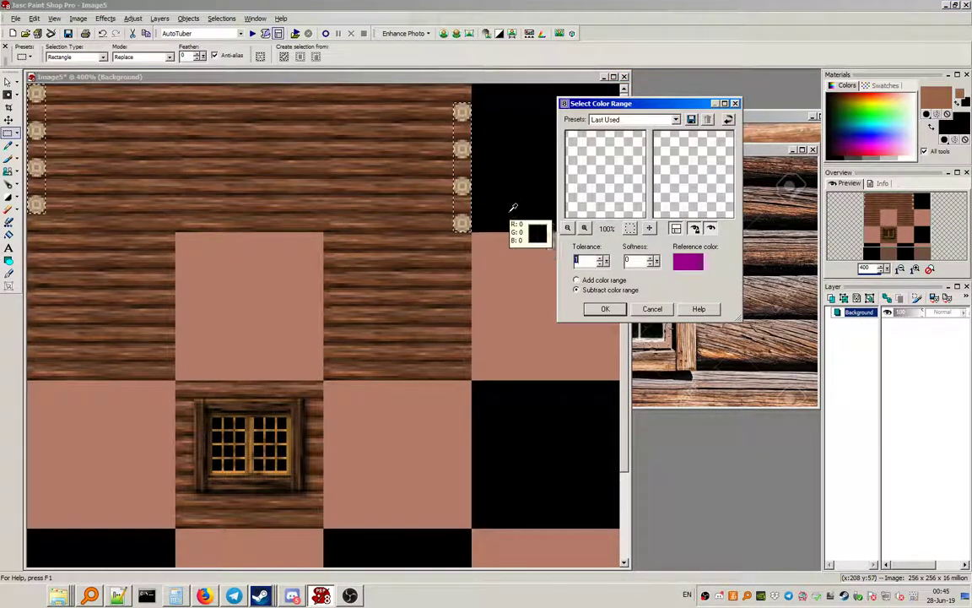
{"action": "left_click", "coordinate": [466, 160]}
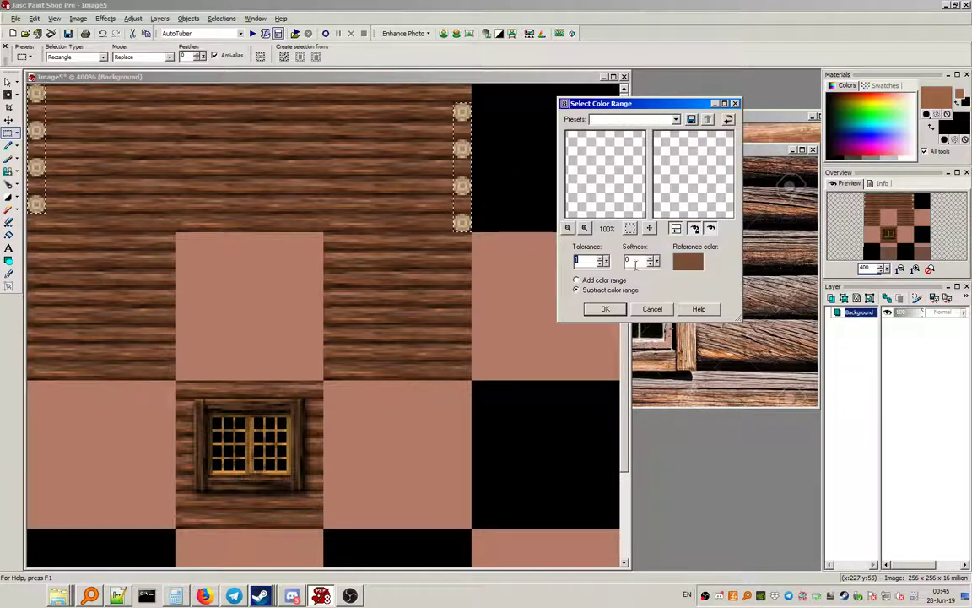
{"action": "double_click", "coordinate": [578, 261]}
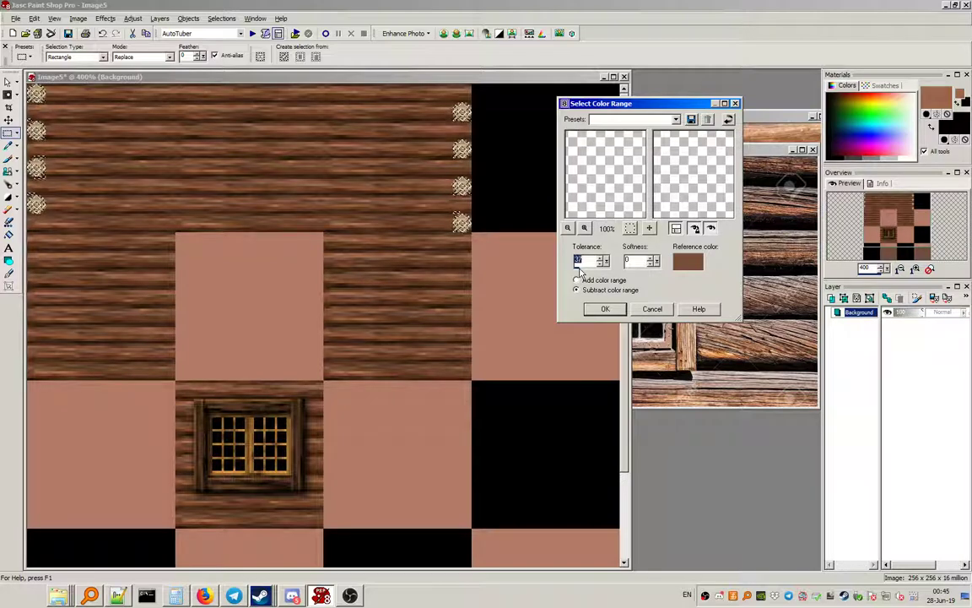
{"action": "left_click", "coordinate": [446, 112]}
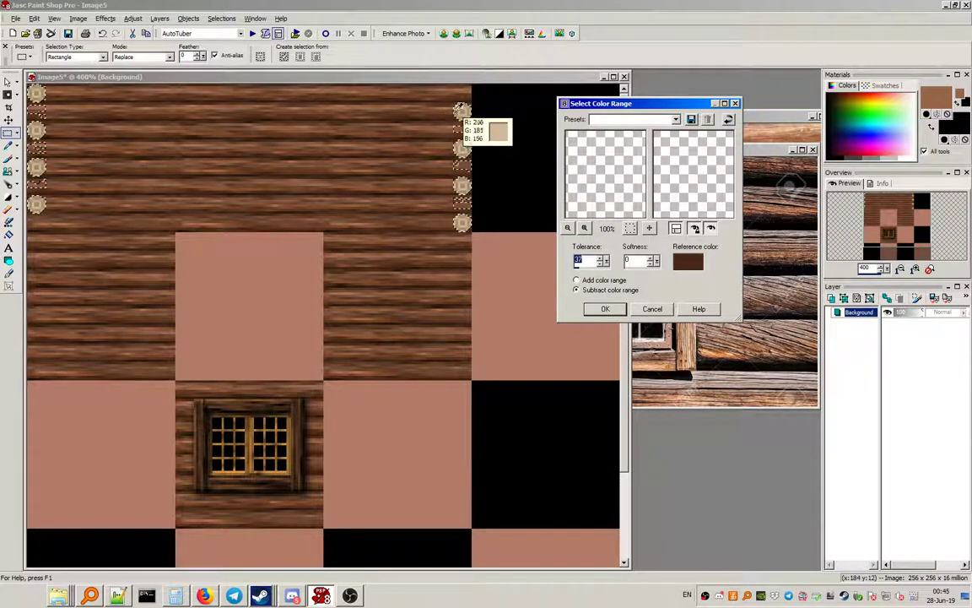
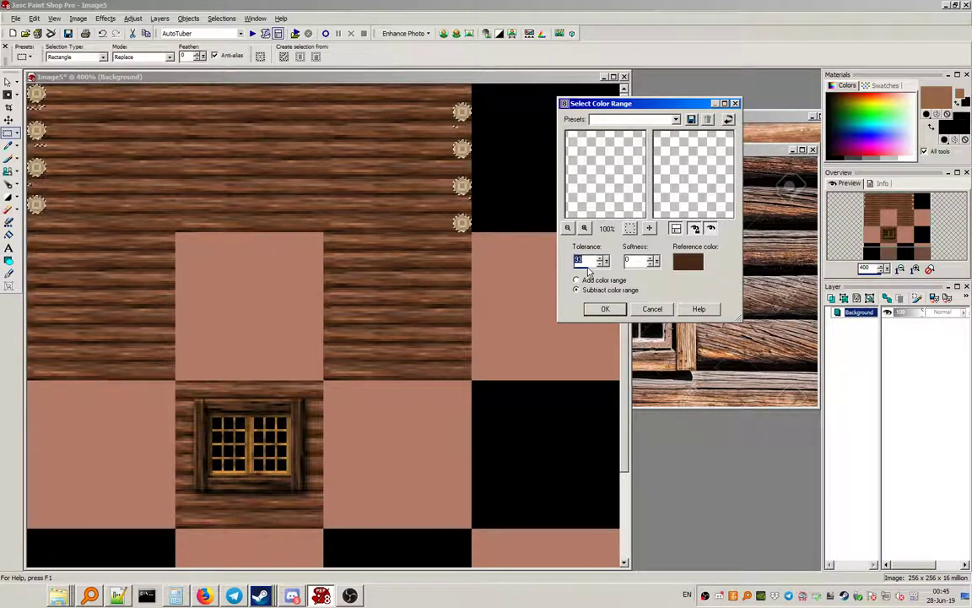
{"action": "type", "text": "91"}
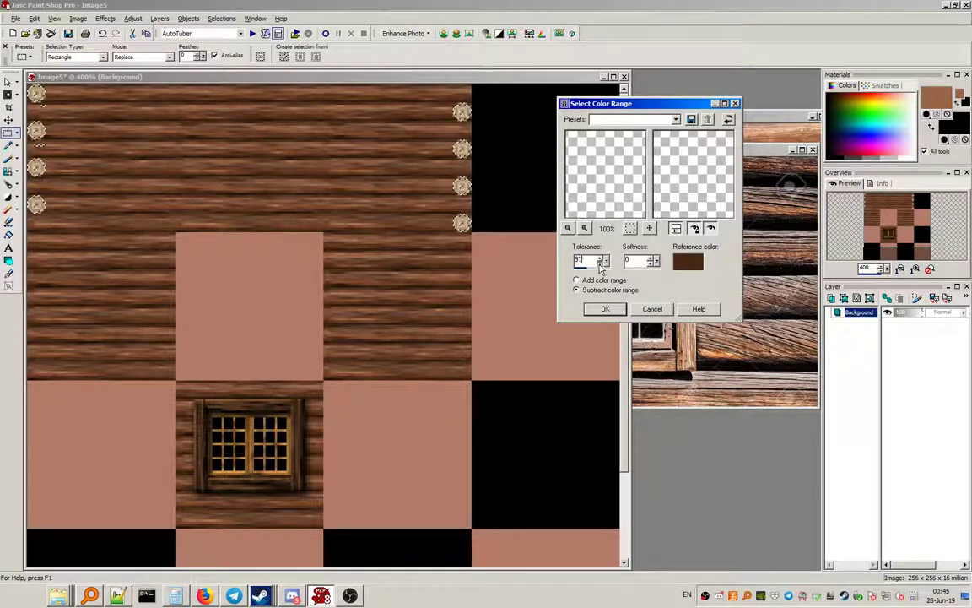
{"action": "left_click", "coordinate": [604, 309]}
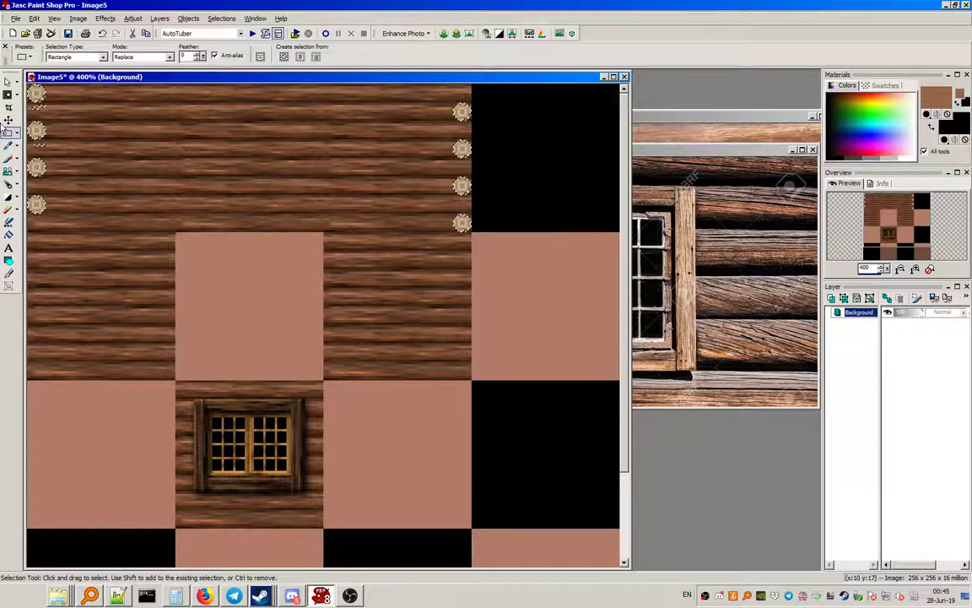
Step: Tint the selected log ends with the window's golden-brown colour, using a size 16 brush in Color (Legacy) blend mode, and clear the selection
{"action": "left_click", "coordinate": [9, 146]}
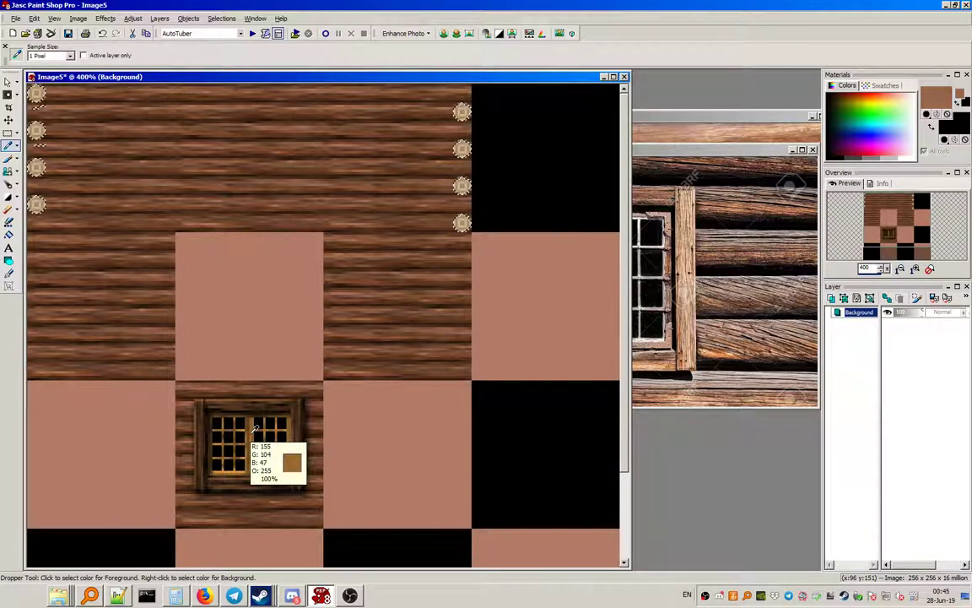
{"action": "key", "text": "b"}
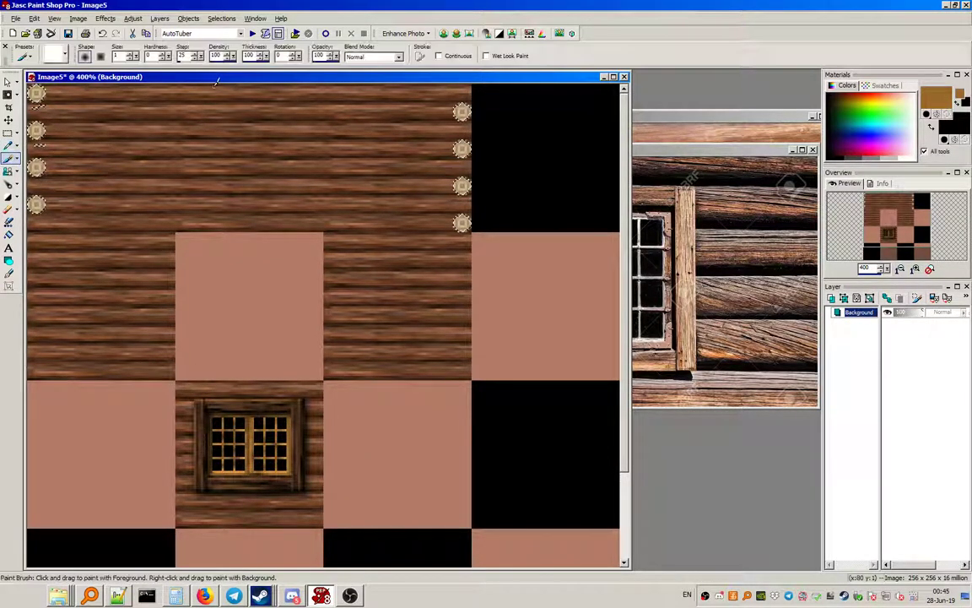
{"action": "left_click", "coordinate": [374, 57]}
{"action": "left_click", "coordinate": [379, 125]}
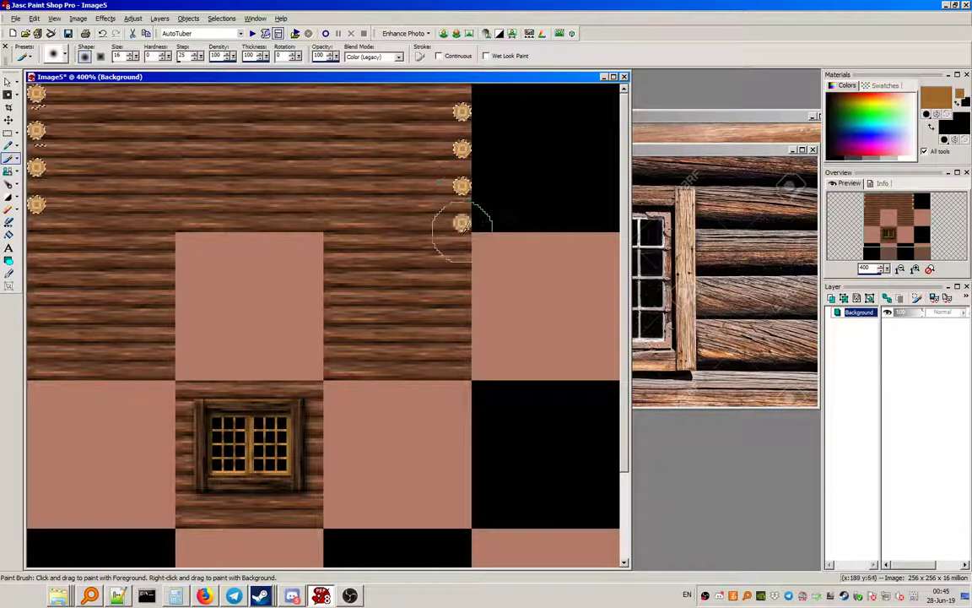
{"action": "left_click", "coordinate": [221, 18]}
{"action": "left_click", "coordinate": [245, 43]}
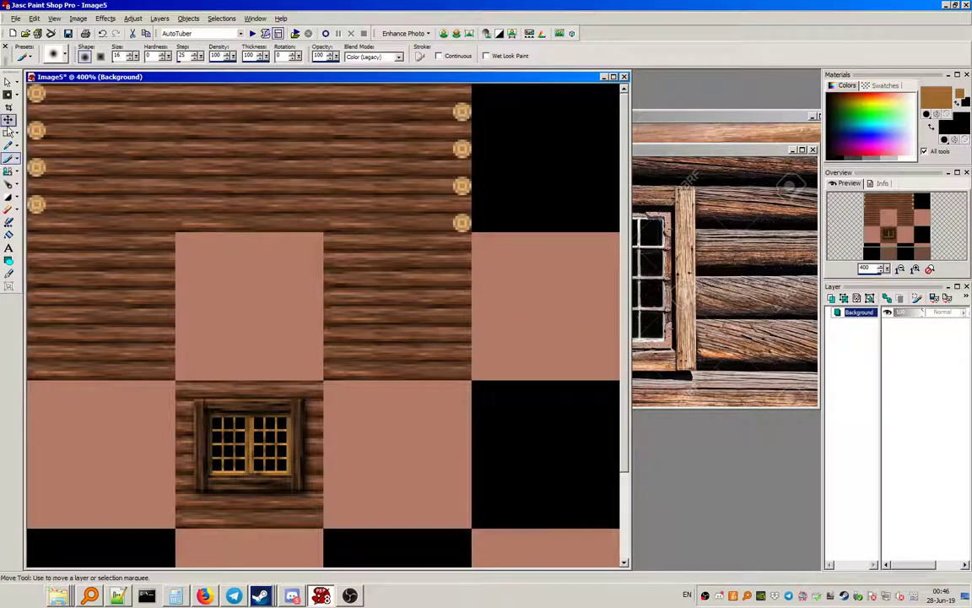
Step: Show the grid and move the square window tile up one tile, into the empty space in the log wall
{"action": "key", "text": "s"}
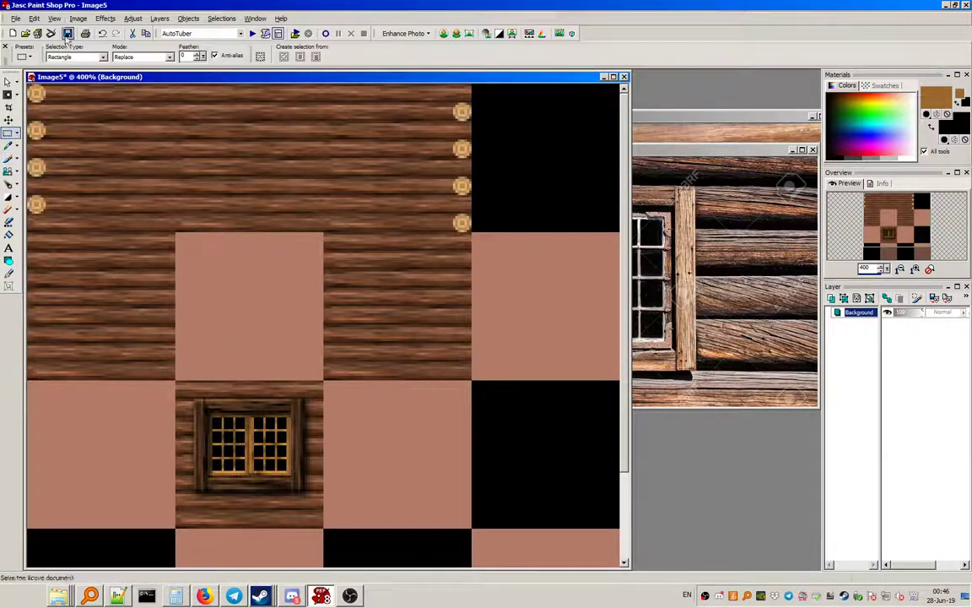
{"action": "left_click", "coordinate": [53, 18]}
{"action": "left_click", "coordinate": [84, 99]}
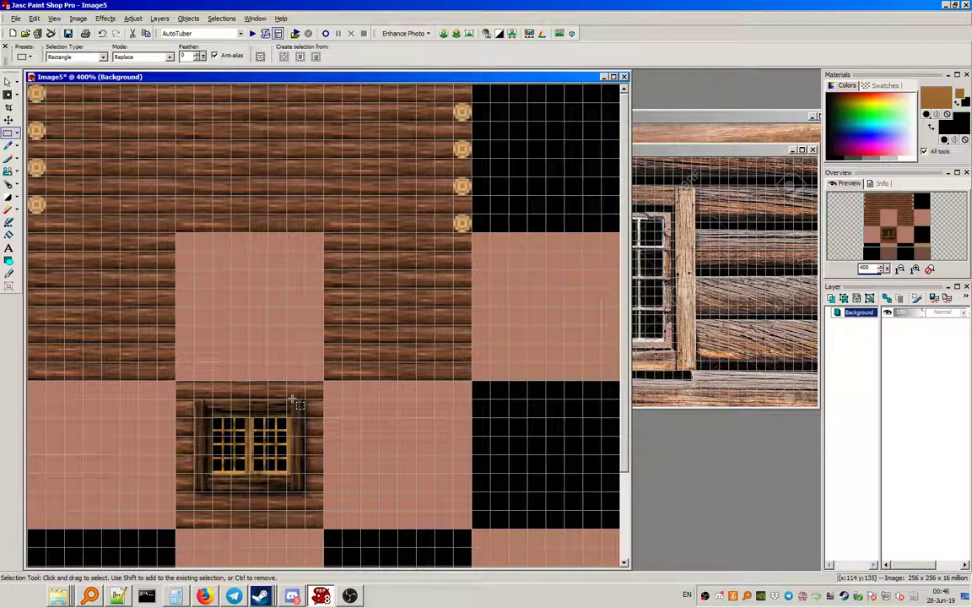
{"action": "left_click_drag", "start_coordinate": [176, 381], "coordinate": [323, 528]}
{"action": "left_click_drag", "start_coordinate": [293, 493], "coordinate": [290, 344]}
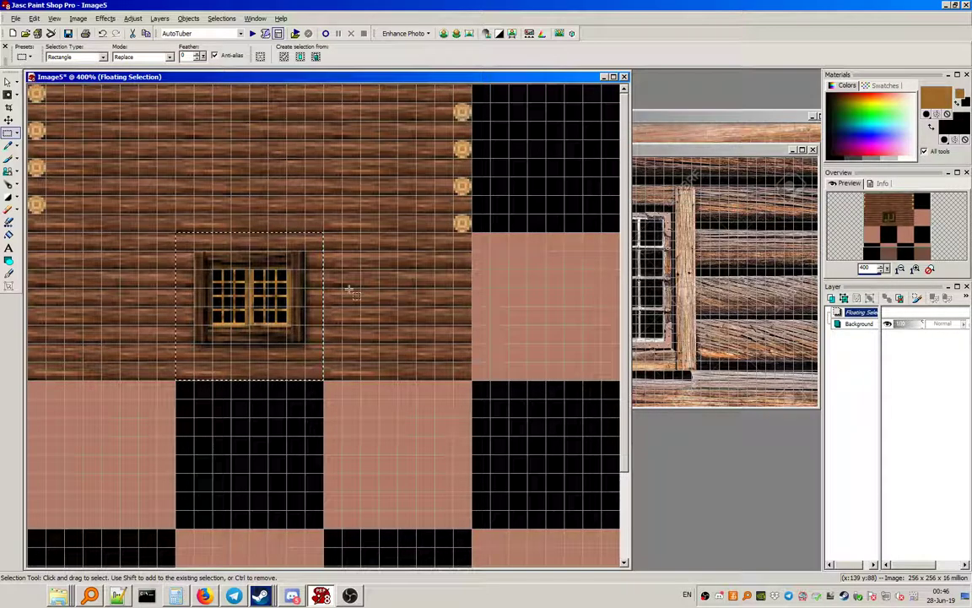
Step: Move the plain log tile beside the window one tile to the right, onto the pink square
{"action": "scroll", "coordinate": [382, 267], "scroll_direction": "up", "scroll_amount": 1}
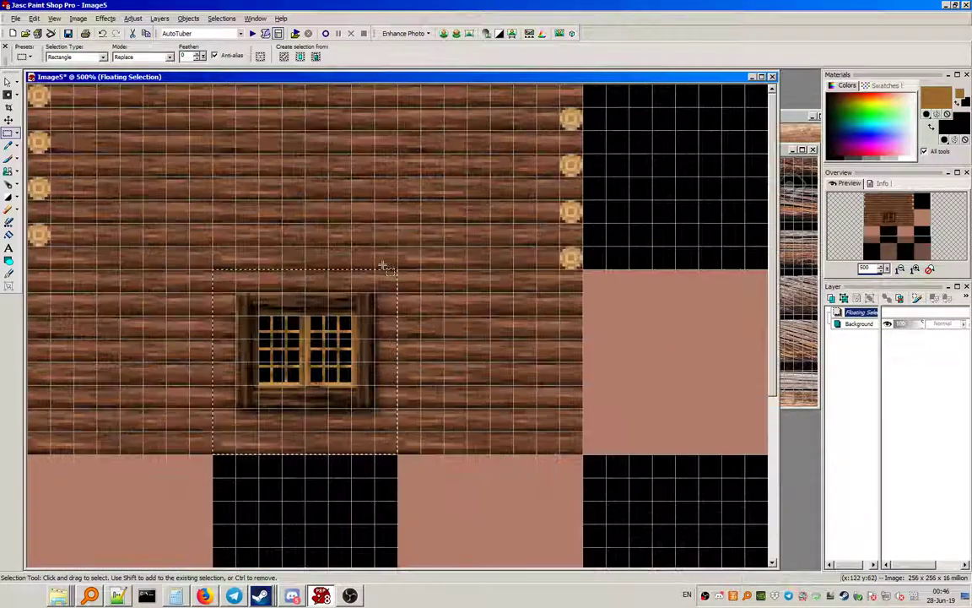
{"action": "scroll", "coordinate": [382, 266], "scroll_direction": "up", "scroll_amount": 3}
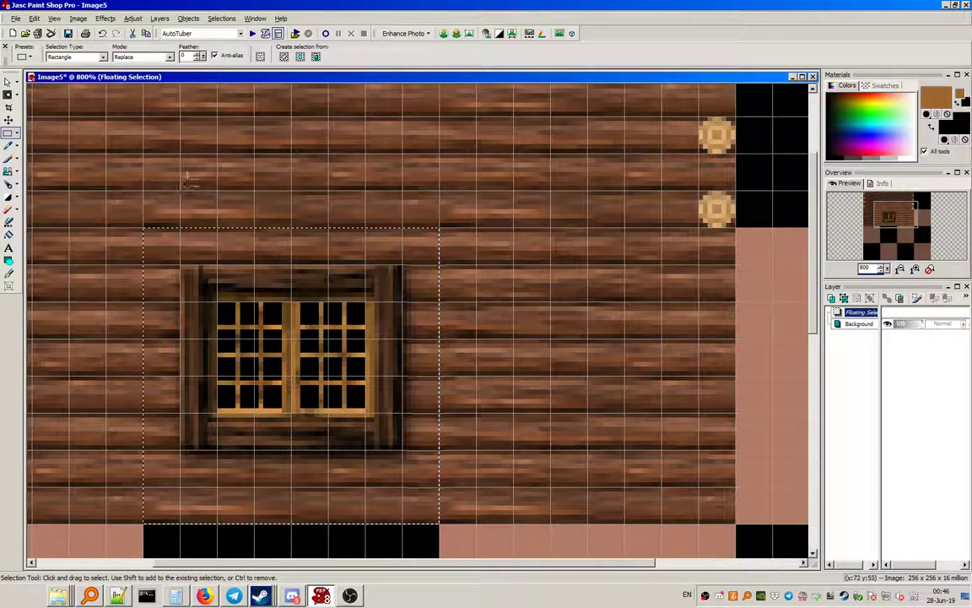
{"action": "scroll", "coordinate": [190, 181], "scroll_direction": "down", "scroll_amount": 5}
{"action": "scroll", "coordinate": [560, 433], "scroll_direction": "up", "scroll_amount": 2}
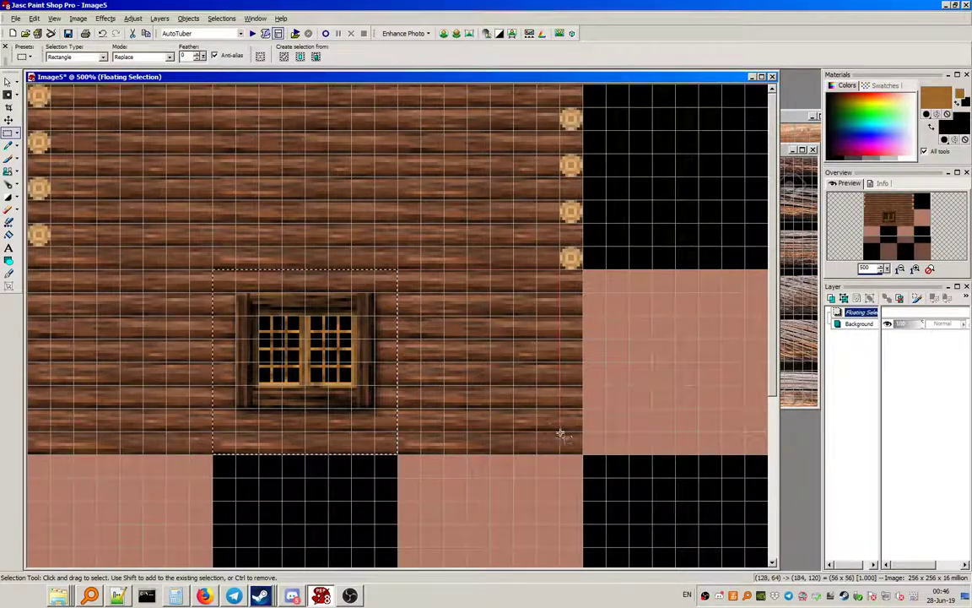
{"action": "left_click_drag", "start_coordinate": [583, 453], "coordinate": [398, 270]}
{"action": "left_click_drag", "start_coordinate": [517, 346], "coordinate": [701, 346]}
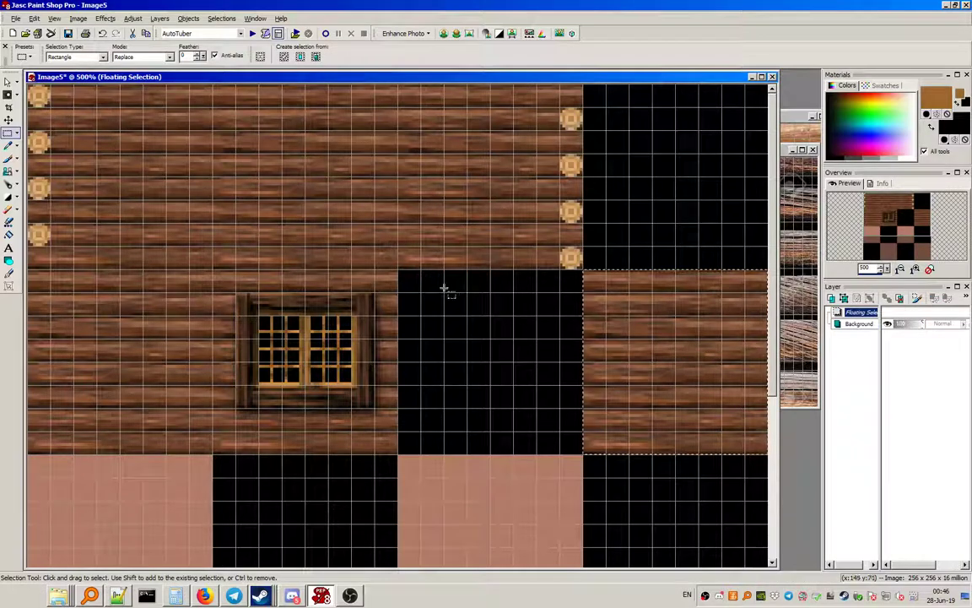
Step: Select the left vertical board of the window frame as an 8 x 40 pixel rectangle
{"action": "scroll", "coordinate": [448, 291], "scroll_direction": "down", "scroll_amount": 2}
{"action": "scroll", "coordinate": [416, 277], "scroll_direction": "up", "scroll_amount": 2}
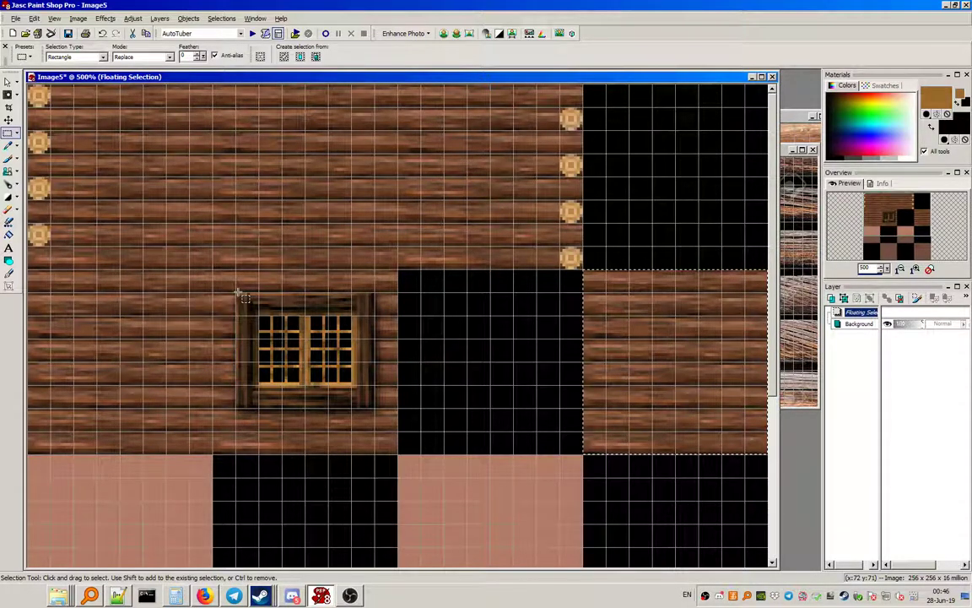
{"action": "left_click_drag", "start_coordinate": [240, 294], "coordinate": [257, 407]}
Step: Try to place copies of both vertical window frame boards directly on the separate log tile, and undo them
{"action": "left_click_drag", "start_coordinate": [250, 351], "coordinate": [643, 371]}
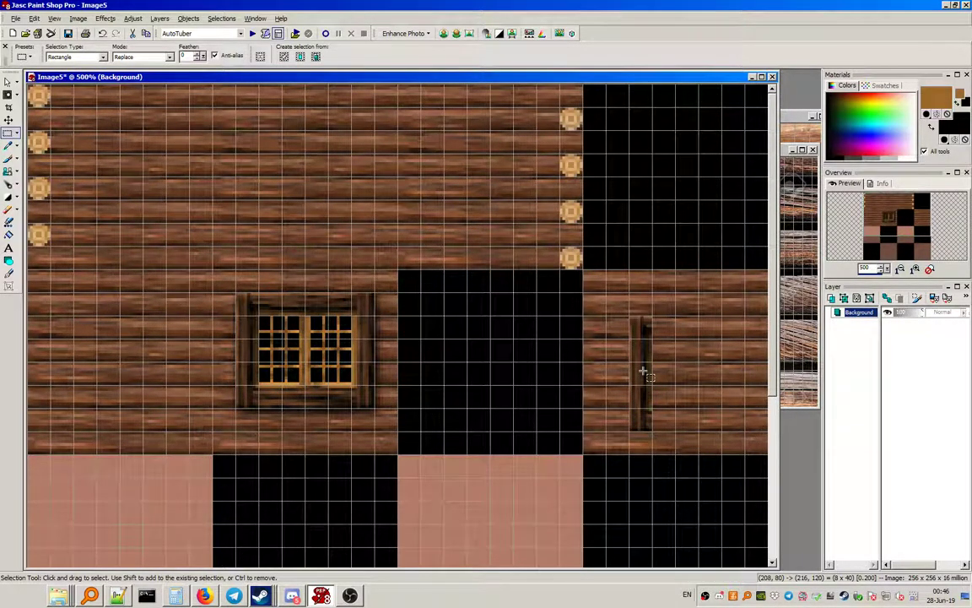
{"action": "left_click_drag", "start_coordinate": [643, 372], "coordinate": [637, 354]}
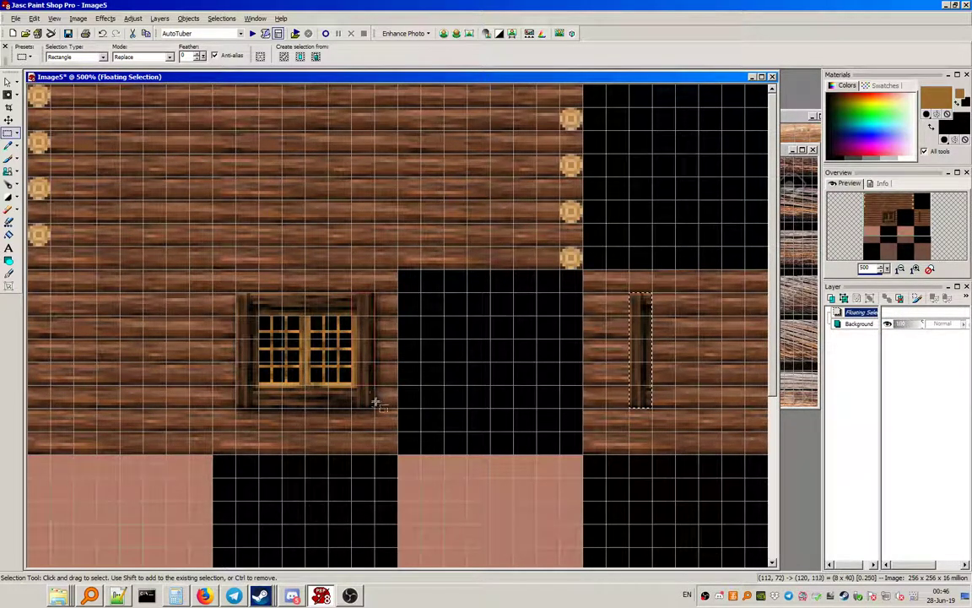
{"action": "right_click", "coordinate": [598, 371]}
{"action": "key", "text": "ctrl+e"}
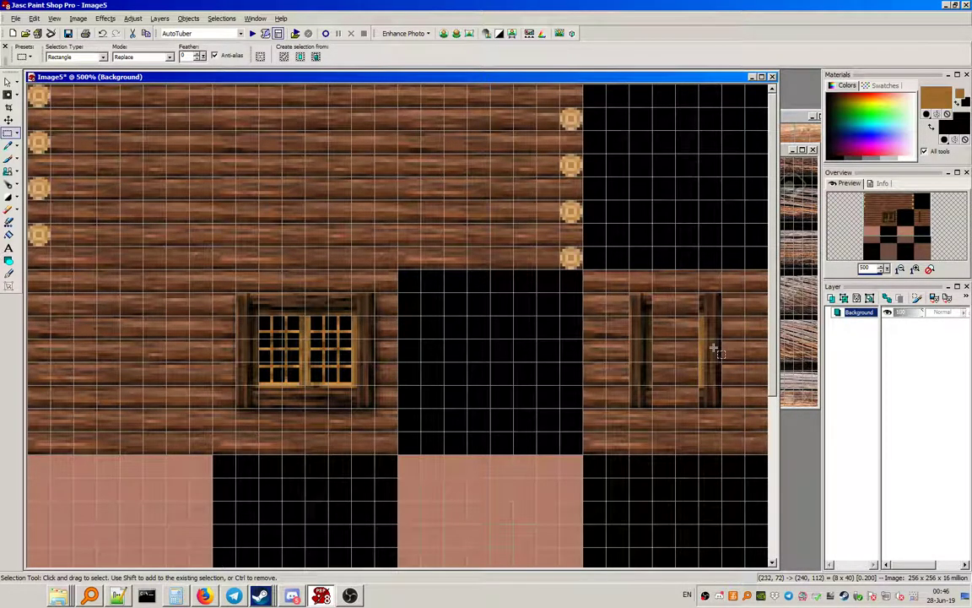
{"action": "key", "text": "ctrl+f"}
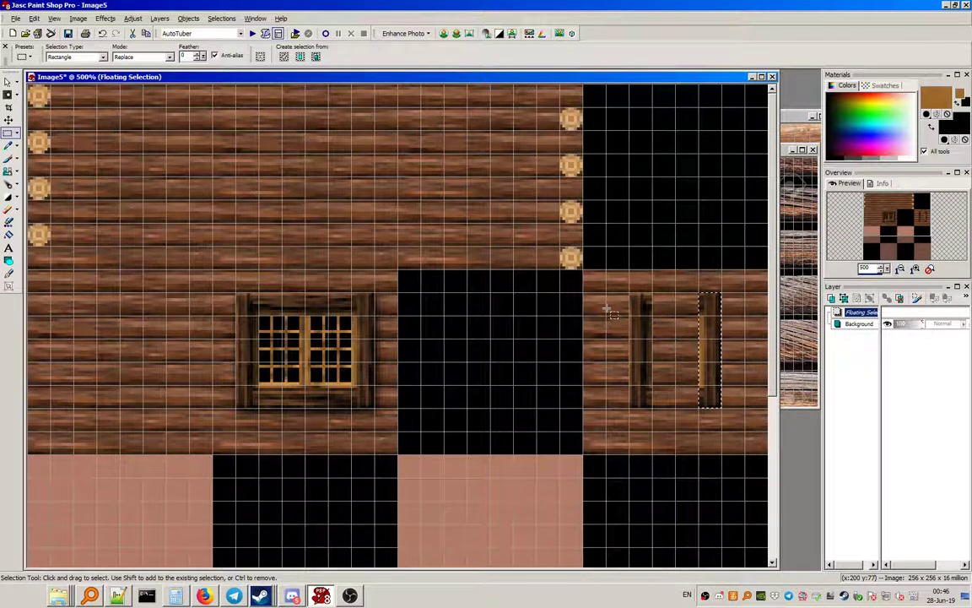
{"action": "key", "text": "ctrl+z"}
{"action": "key", "text": "ctrl+z"}
{"action": "key", "text": "ctrl+z"}
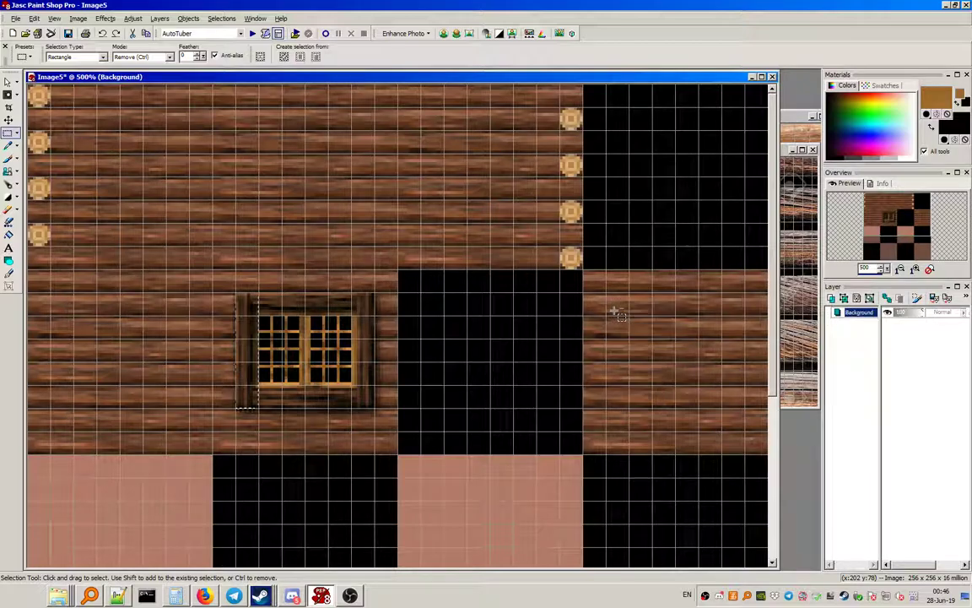
Step: Add a new raster layer and paste a copy of the left frame board onto it, over the separate log tile at (208, 72)
{"action": "left_click", "coordinate": [160, 17]}
{"action": "left_click", "coordinate": [194, 28]}
{"action": "left_click", "coordinate": [443, 377]}
{"action": "left_click", "coordinate": [862, 326]}
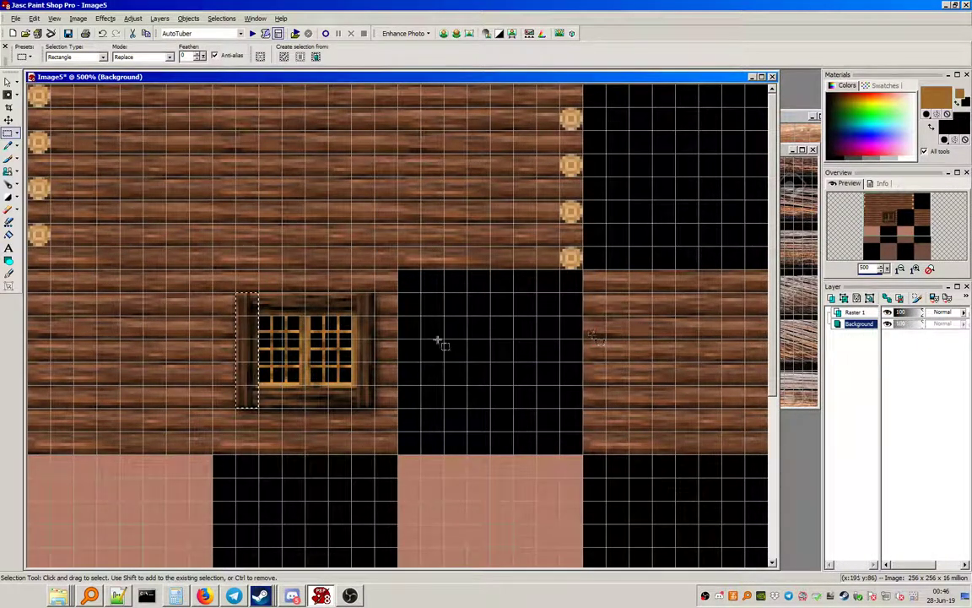
{"action": "key", "text": "ctrl+c"}
{"action": "left_click", "coordinate": [855, 312]}
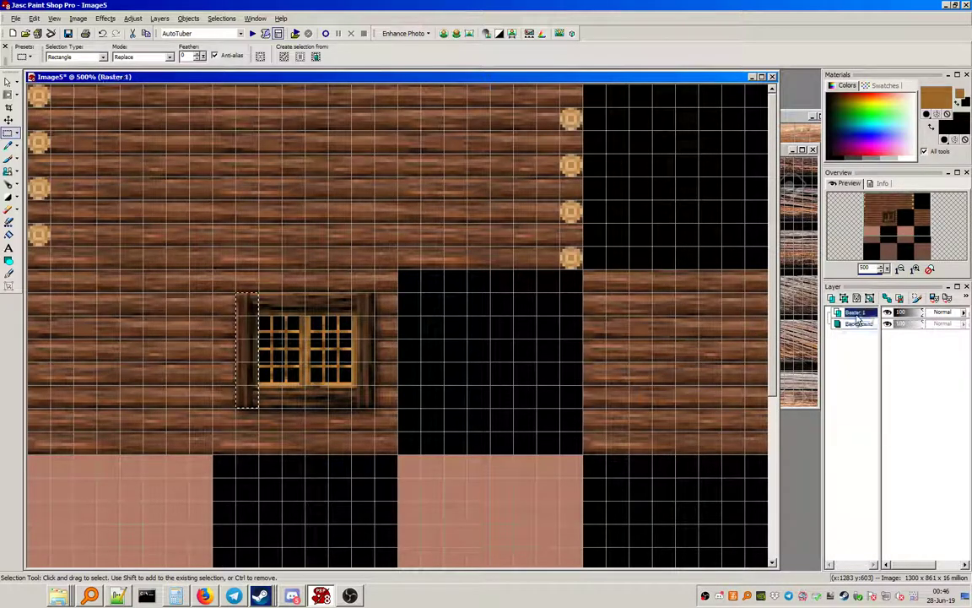
{"action": "key", "text": "ctrl+e"}
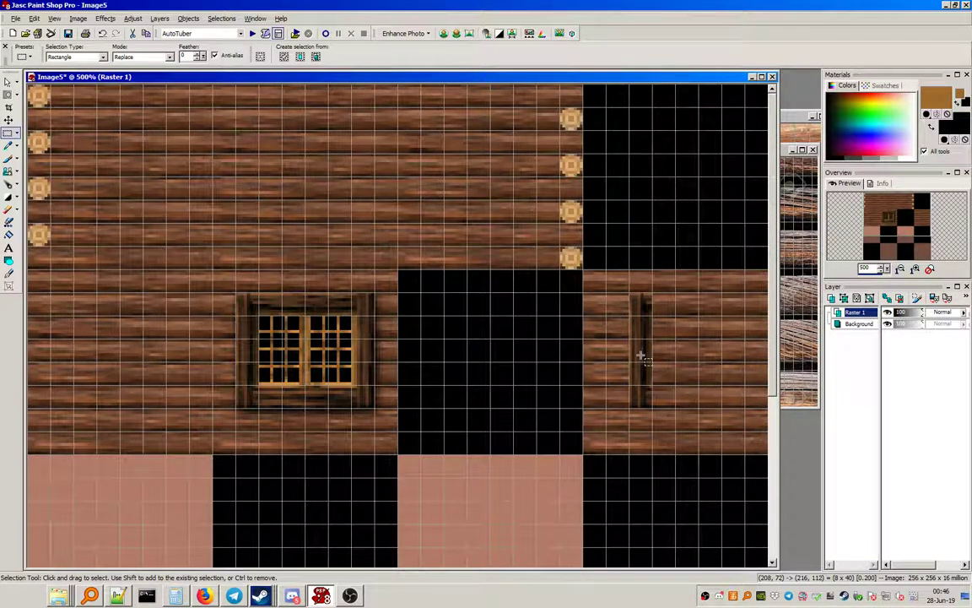
{"action": "left_click", "coordinate": [642, 356]}
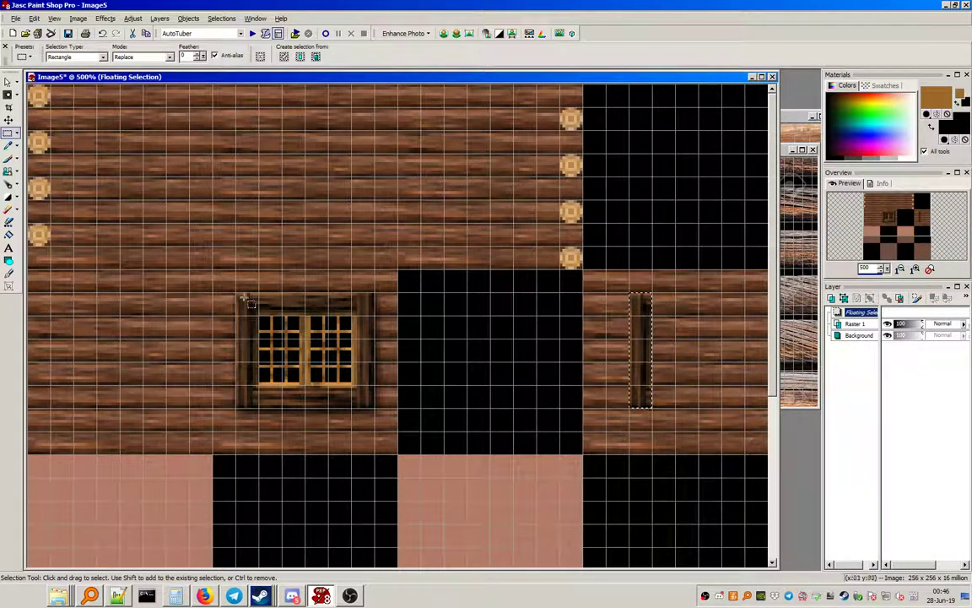
Step: Copy the window frame's right vertical board from the background and paste it on the raster layer at (240, 72)
{"action": "left_click_drag", "start_coordinate": [353, 293], "coordinate": [373, 407]}
{"action": "left_click", "coordinate": [859, 324]}
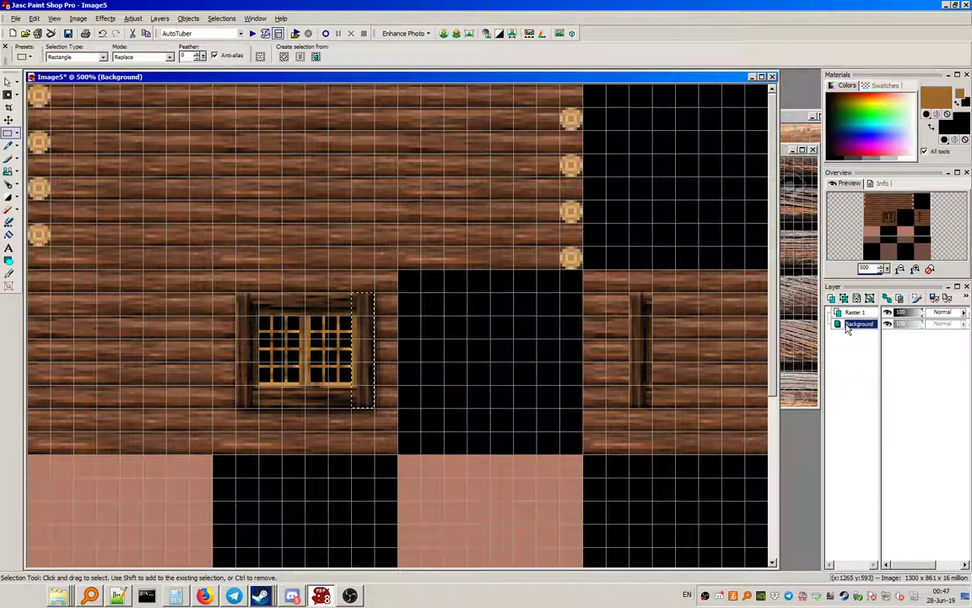
{"action": "key", "text": "ctrl+c"}
{"action": "left_click", "coordinate": [855, 312]}
{"action": "key", "text": "ctrl+e"}
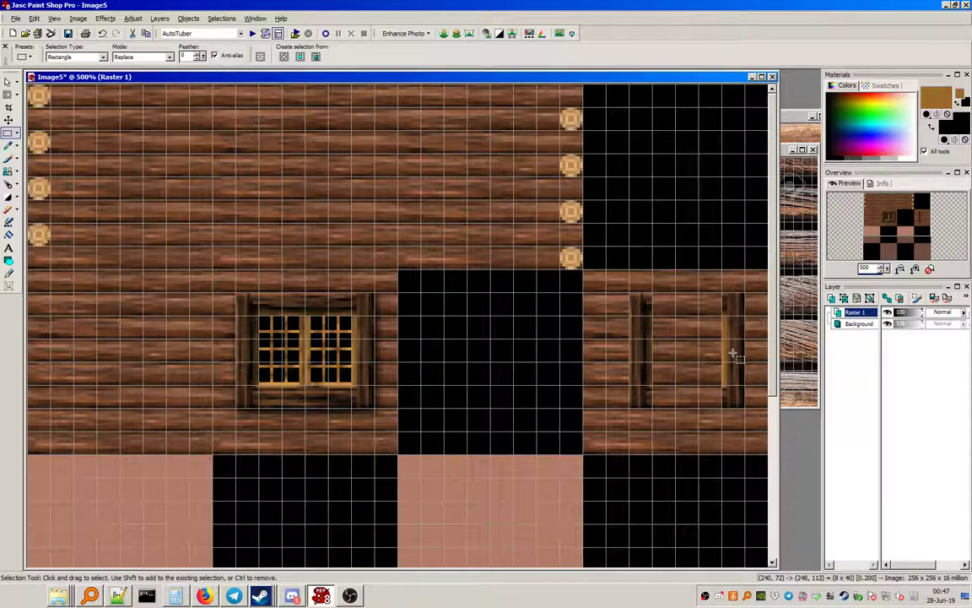
{"action": "left_click", "coordinate": [733, 355]}
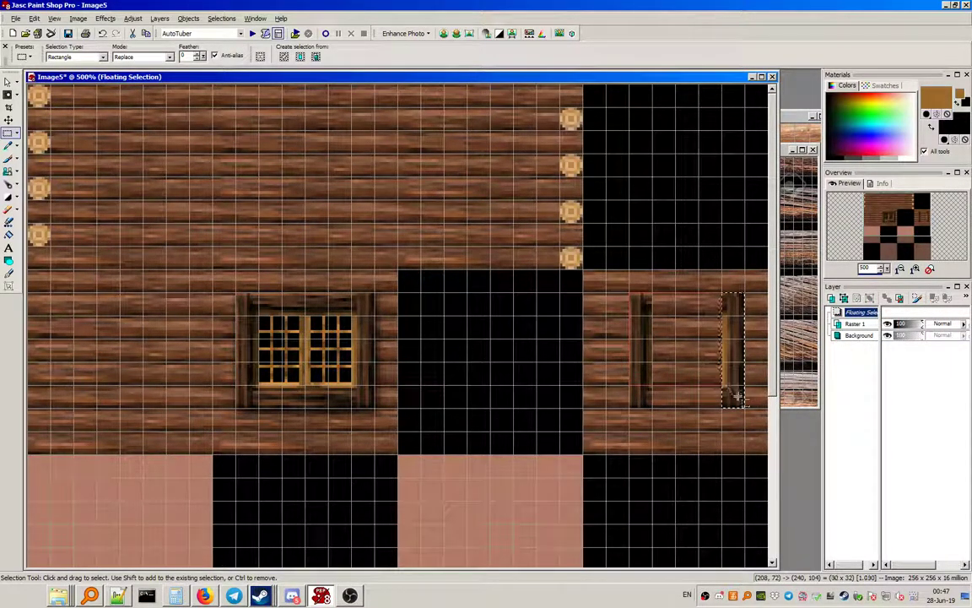
Step: Shift both pasted boards about 4 pixels left and extend them down to the lower edge of the log tile
{"action": "key", "text": "ctrl+d"}
{"action": "key", "text": "ctrl+z"}
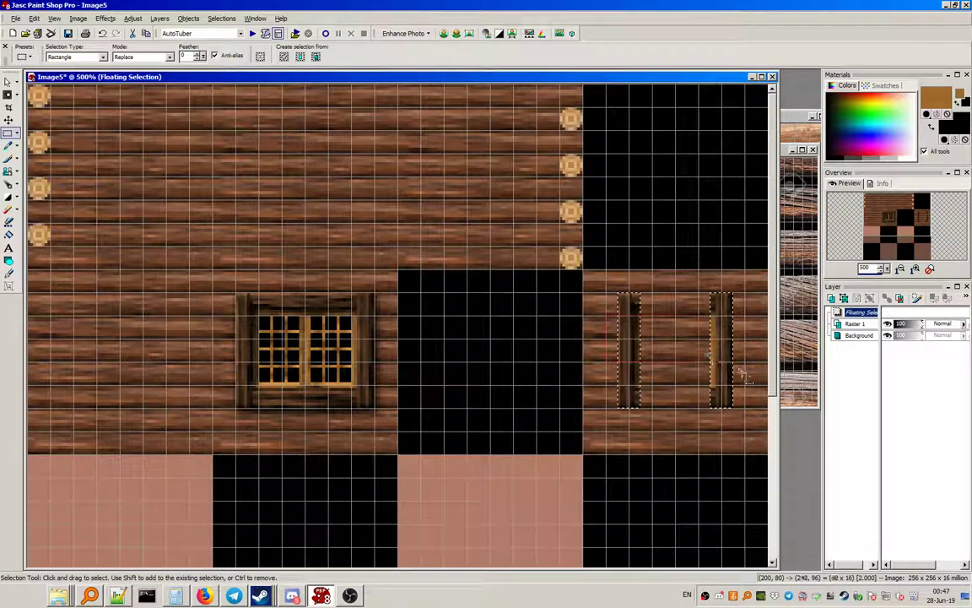
{"action": "key", "text": "ctrl+d"}
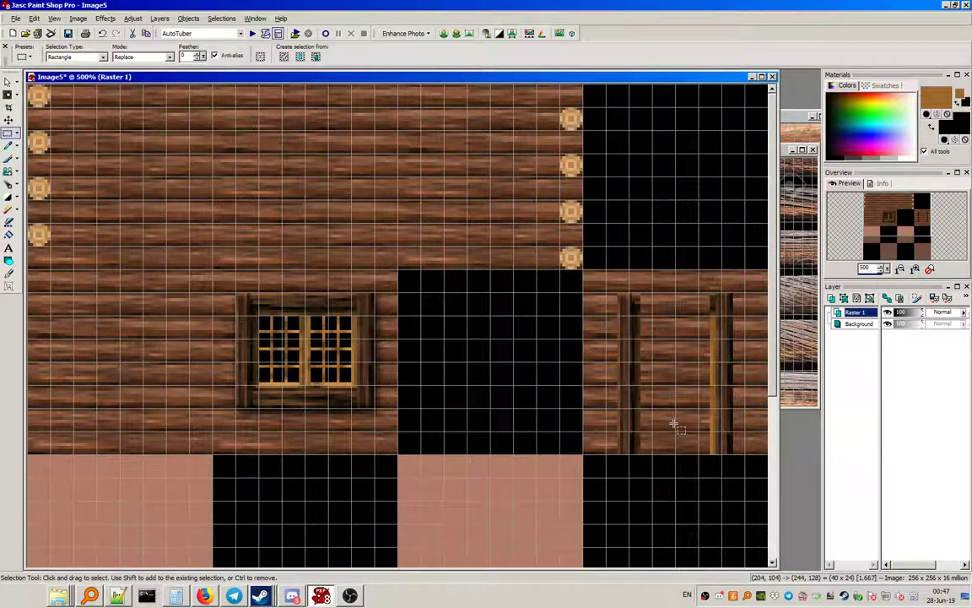
{"action": "key", "text": "ctrl+z"}
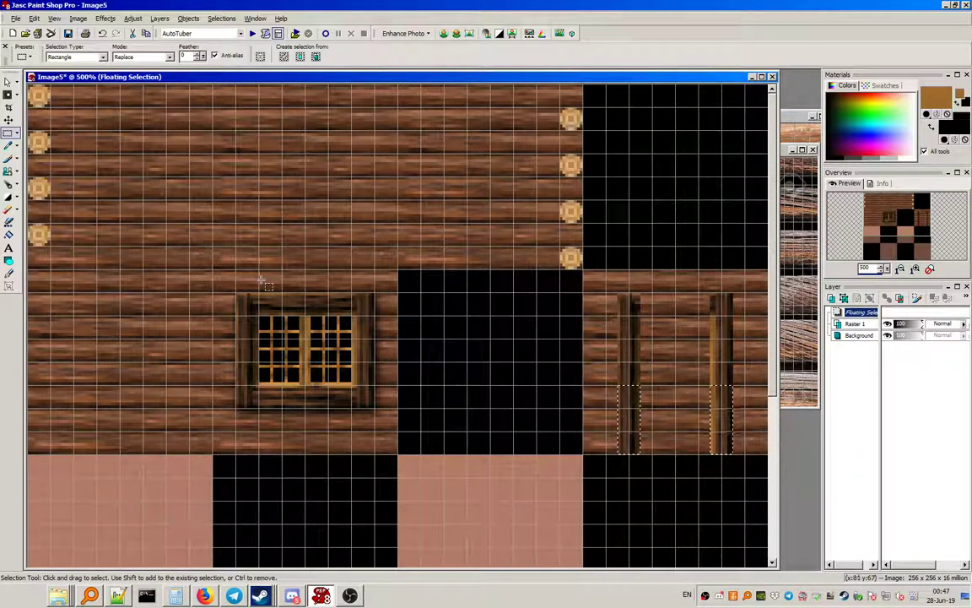
Step: Try to copy the window frame's upper board while the new raster layer is active
{"action": "left_click_drag", "start_coordinate": [261, 273], "coordinate": [404, 308]}
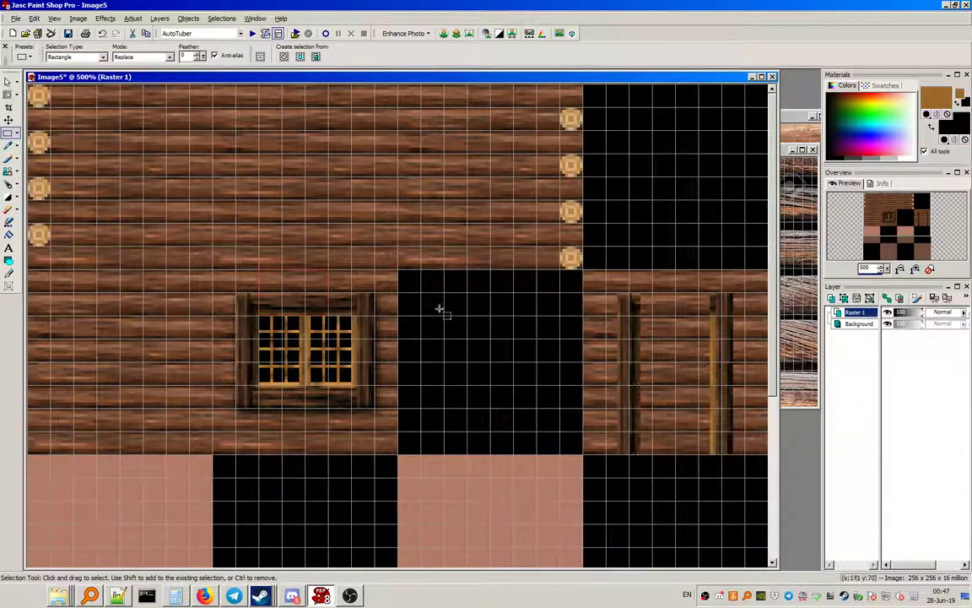
{"action": "key", "text": "ctrl+v"}
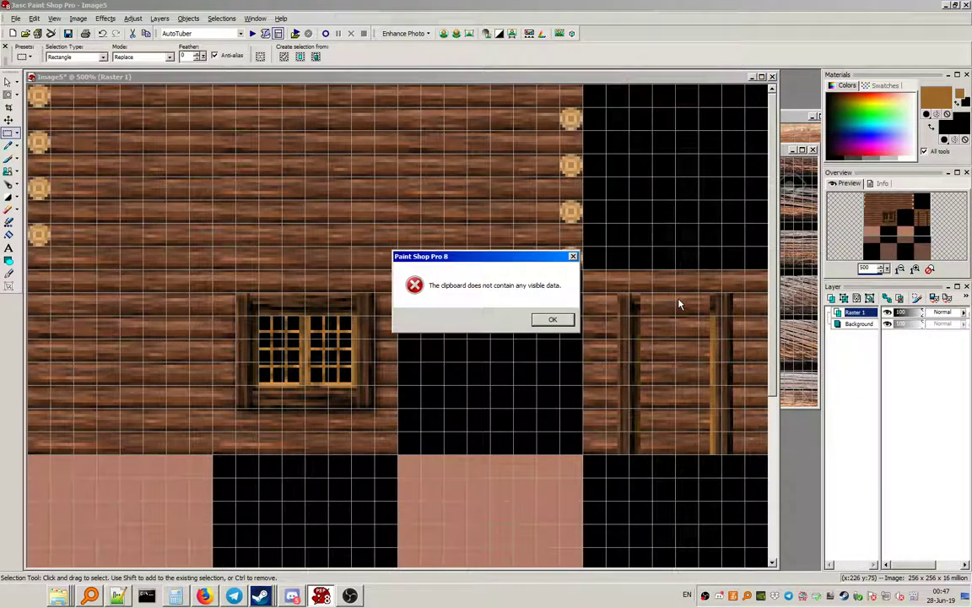
{"action": "left_click", "coordinate": [550, 321]}
Step: Copy the window frame's upper board from the background onto the raster layer, between the tops of the two door boards, and deselect it
{"action": "left_click", "coordinate": [857, 324]}
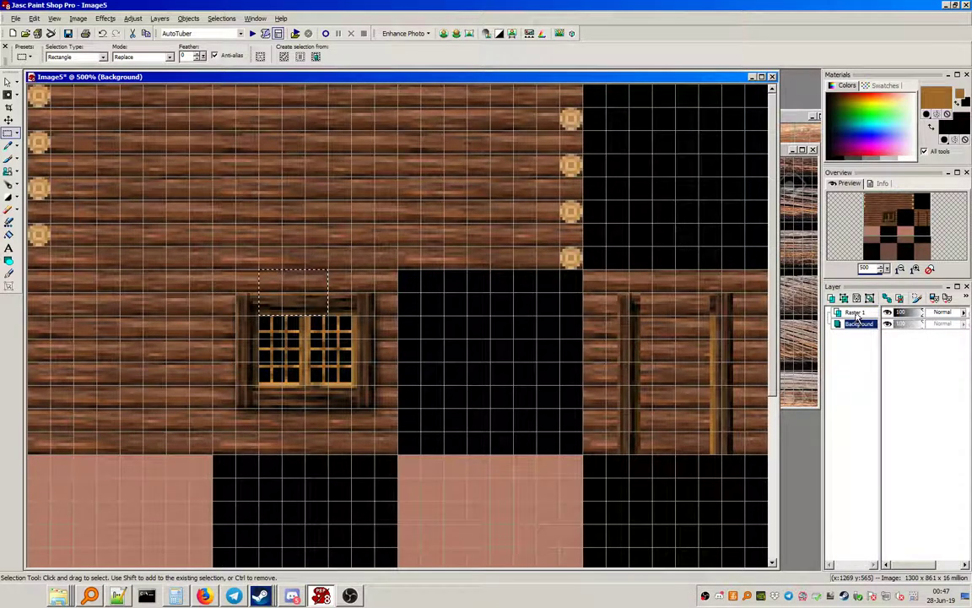
{"action": "left_click_drag", "start_coordinate": [253, 292], "coordinate": [333, 264]}
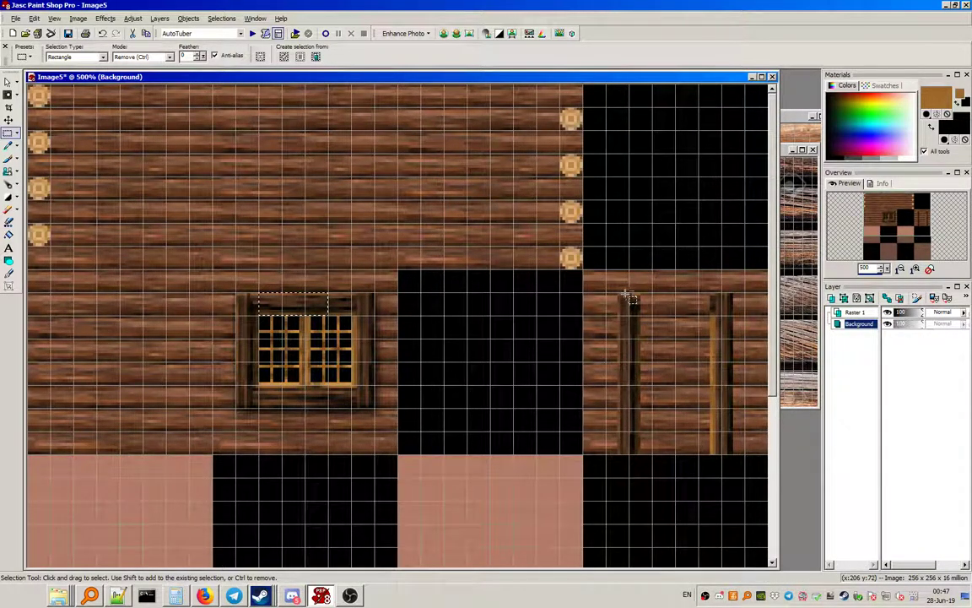
{"action": "left_click", "coordinate": [854, 312]}
{"action": "left_click_drag", "start_coordinate": [639, 293], "coordinate": [708, 316]}
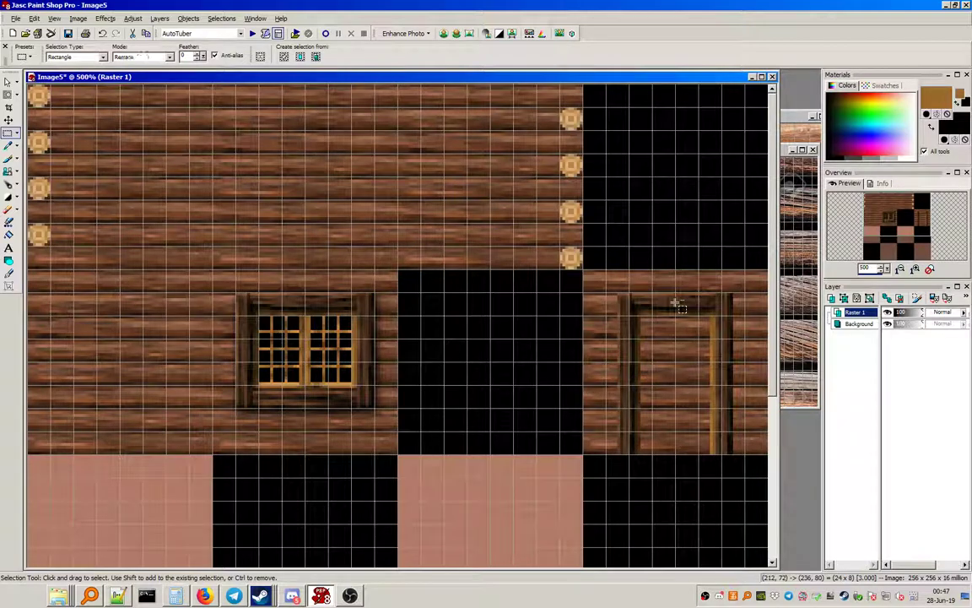
{"action": "key", "text": "ctrl+f"}
{"action": "left_click", "coordinate": [221, 17]}
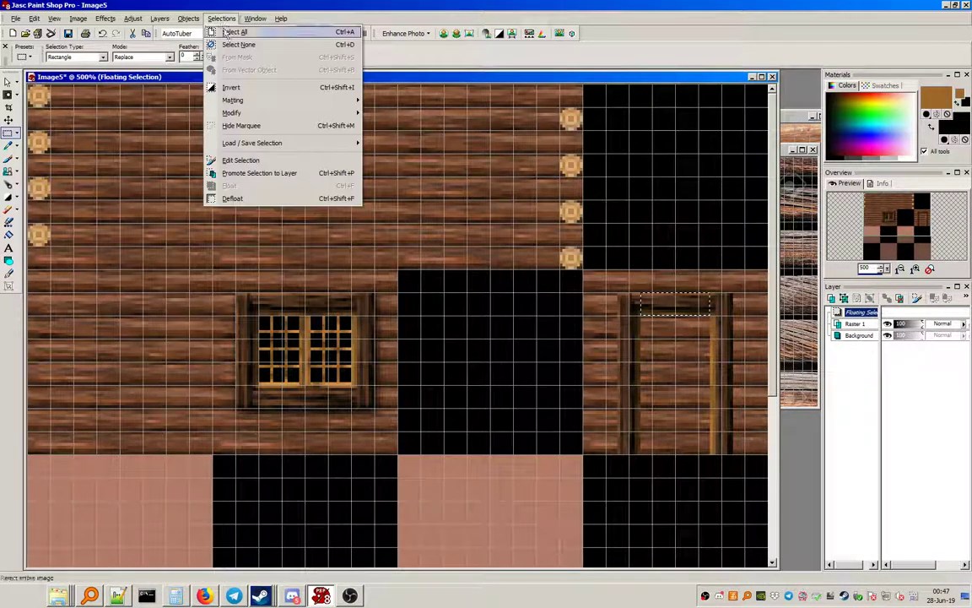
{"action": "left_click", "coordinate": [241, 46]}
Step: Hide the grid to examine the assembled door frame up close, and show the grid again
{"action": "left_click", "coordinate": [54, 18]}
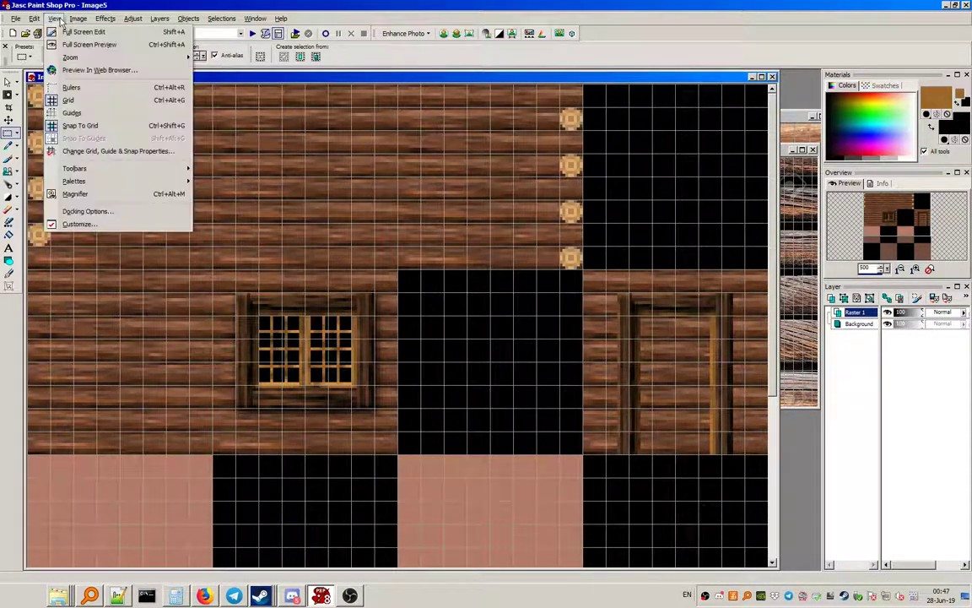
{"action": "left_click", "coordinate": [82, 99]}
{"action": "scroll", "coordinate": [637, 376], "scroll_direction": "up", "scroll_amount": 2}
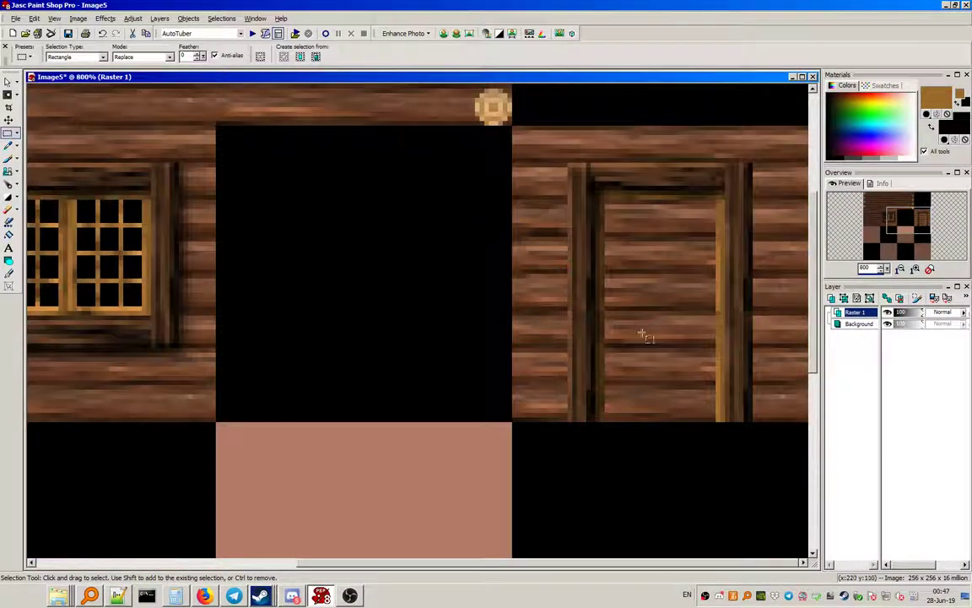
{"action": "scroll", "coordinate": [641, 331], "scroll_direction": "down", "scroll_amount": 2}
{"action": "left_click", "coordinate": [54, 18]}
{"action": "left_click", "coordinate": [82, 99]}
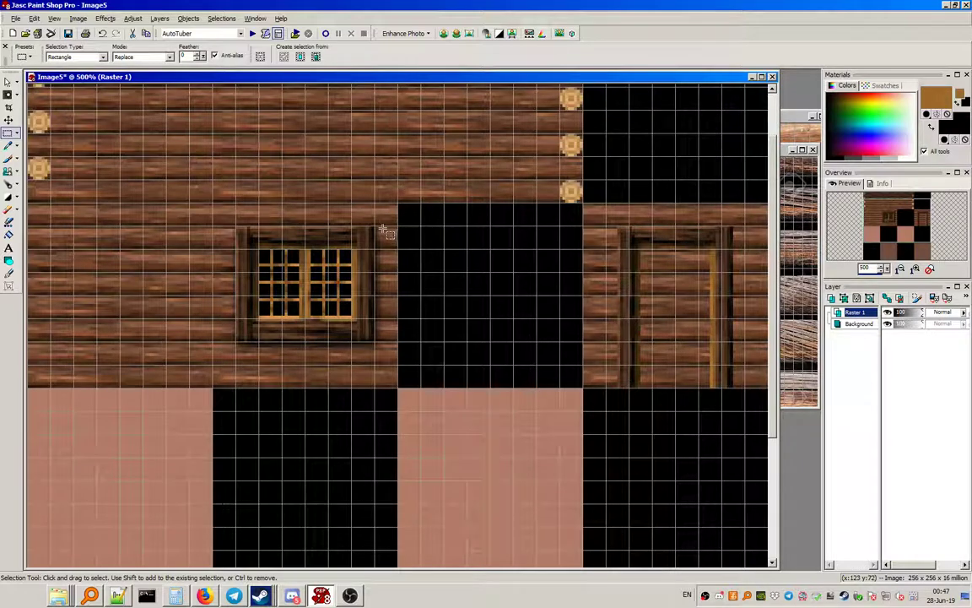
Step: Hide the grid and select the door frame's full rectangle on the background layer, starting at (204, 72) and reaching the log tile's lower edge
{"action": "left_click", "coordinate": [858, 325]}
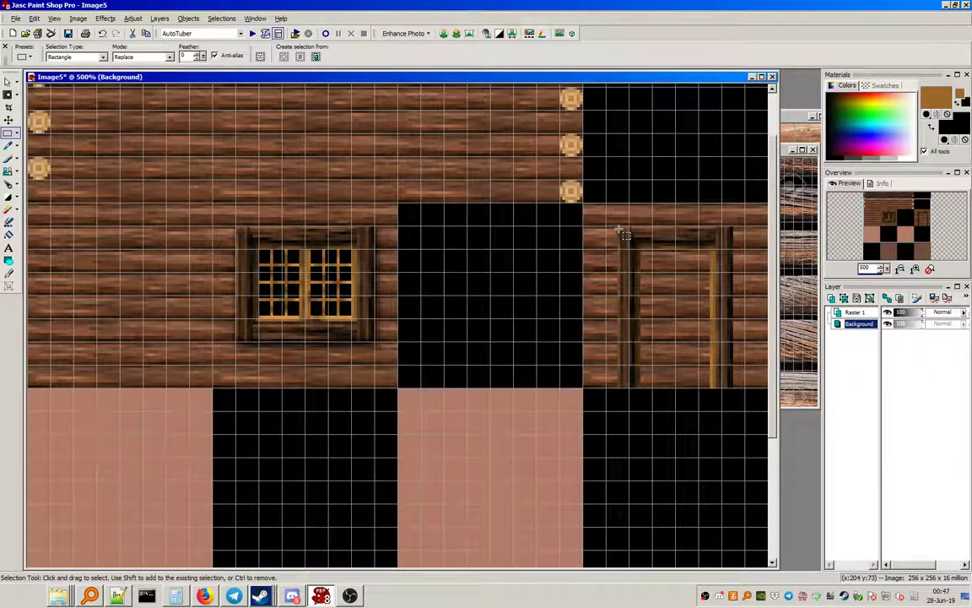
{"action": "left_click", "coordinate": [54, 18]}
{"action": "left_click", "coordinate": [76, 98]}
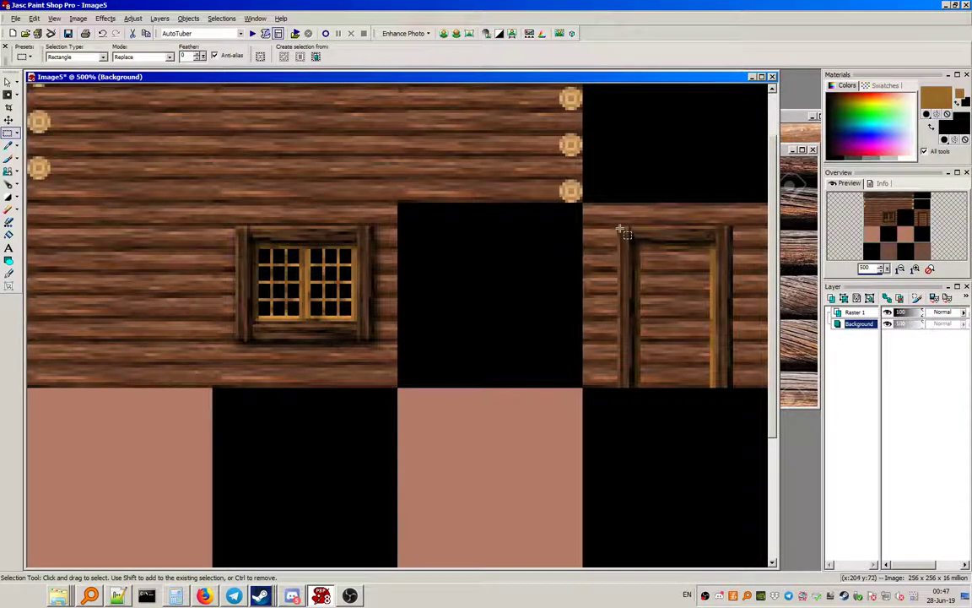
{"action": "left_click_drag", "start_coordinate": [617, 226], "coordinate": [699, 317]}
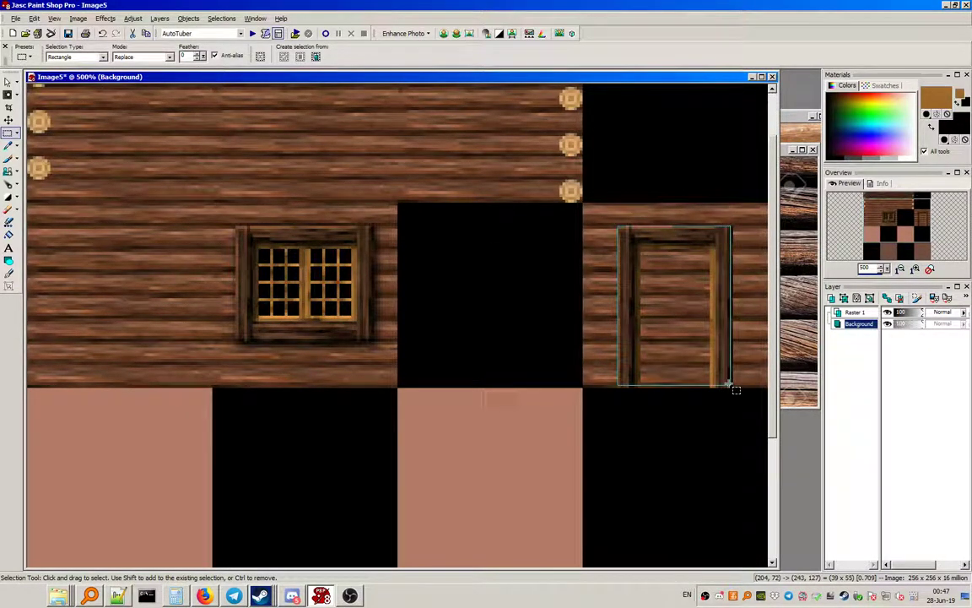
{"action": "left_click_drag", "start_coordinate": [732, 386], "coordinate": [732, 386]}
Step: Apply a black drop shadow with vertical and horizontal offset 1, opacity 60 and blur 4.00 around the door frame, and clear the selection
{"action": "left_click", "coordinate": [105, 18]}
{"action": "mouse_move", "coordinate": [127, 49]}
{"action": "left_click", "coordinate": [217, 93]}
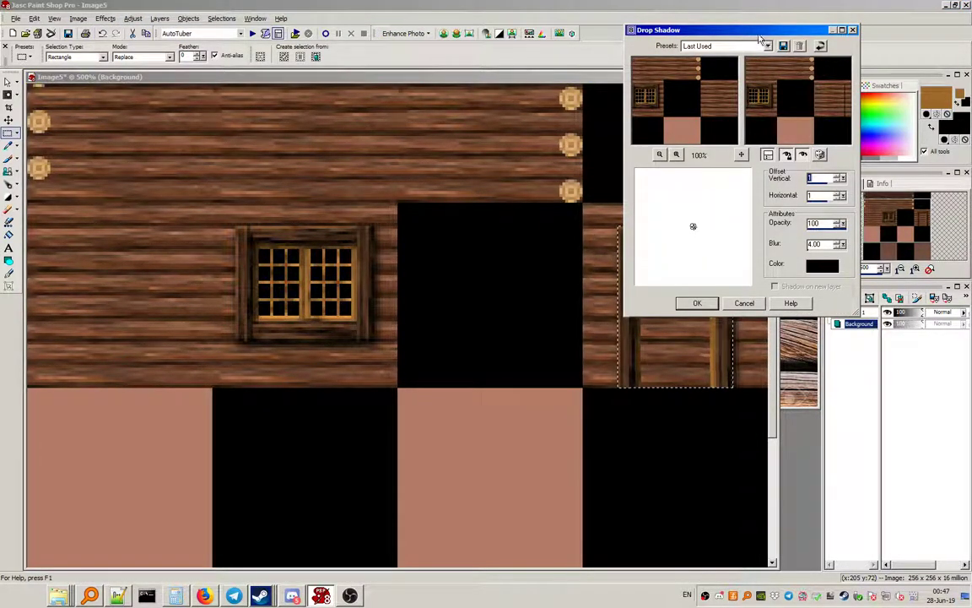
{"action": "left_click_drag", "start_coordinate": [681, 30], "coordinate": [339, 11]}
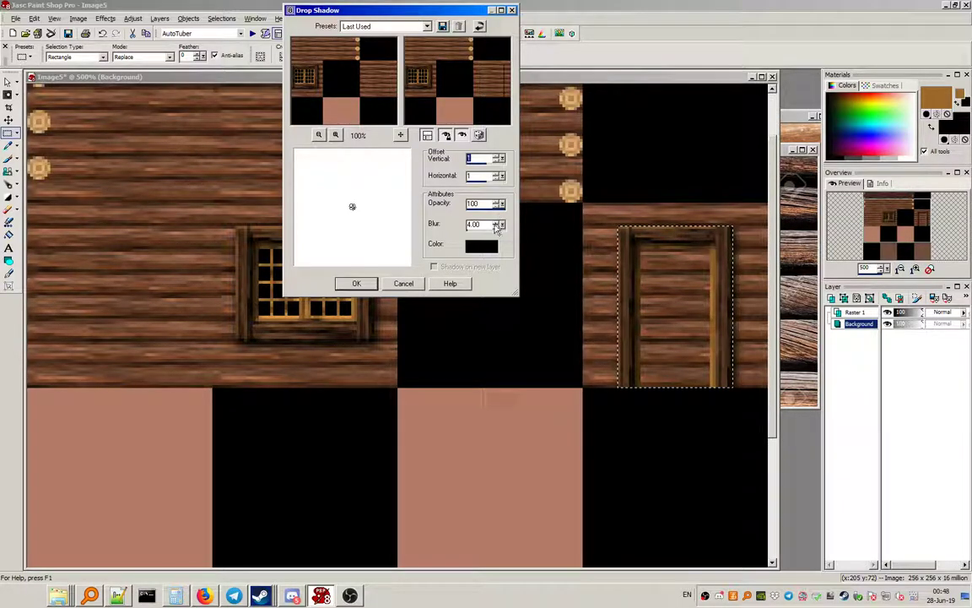
{"action": "left_click", "coordinate": [498, 208]}
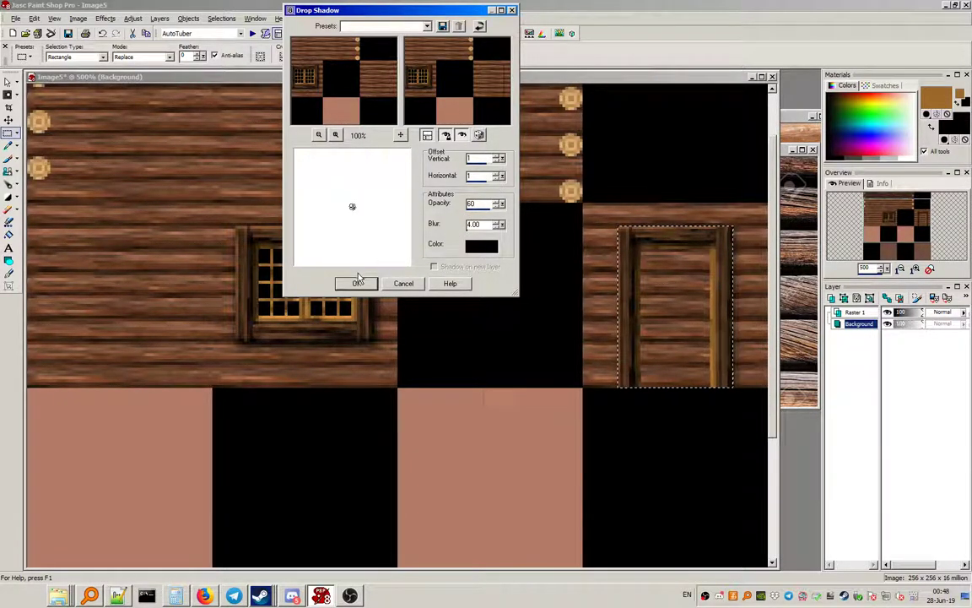
{"action": "left_click", "coordinate": [357, 285]}
{"action": "left_click", "coordinate": [221, 19]}
{"action": "left_click", "coordinate": [224, 43]}
Step: Select the area inside the door frame and sample the brown of the window's central bar as the foreground color
{"action": "scroll", "coordinate": [592, 281], "scroll_direction": "up", "scroll_amount": 3}
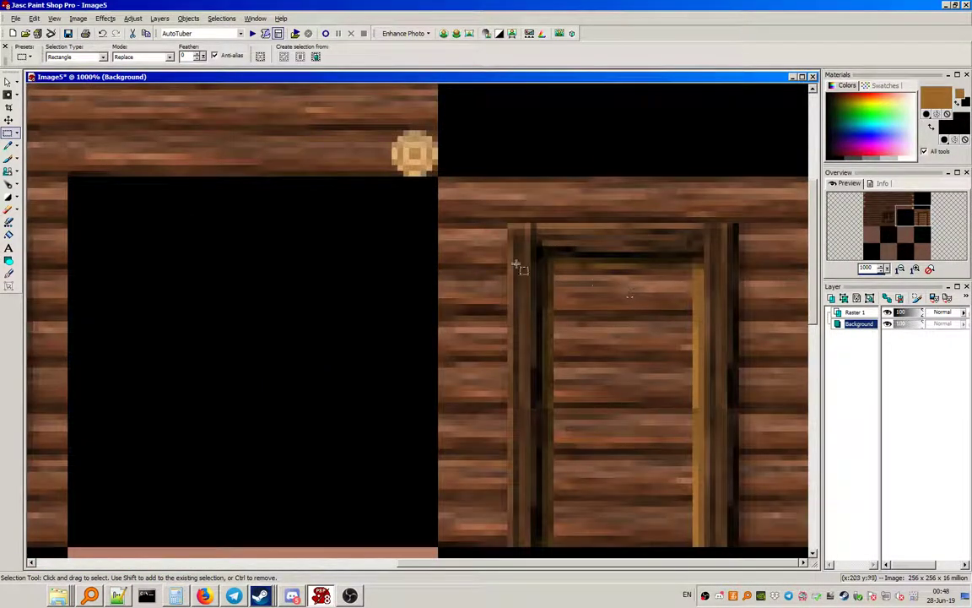
{"action": "left_click_drag", "start_coordinate": [543, 259], "coordinate": [700, 546]}
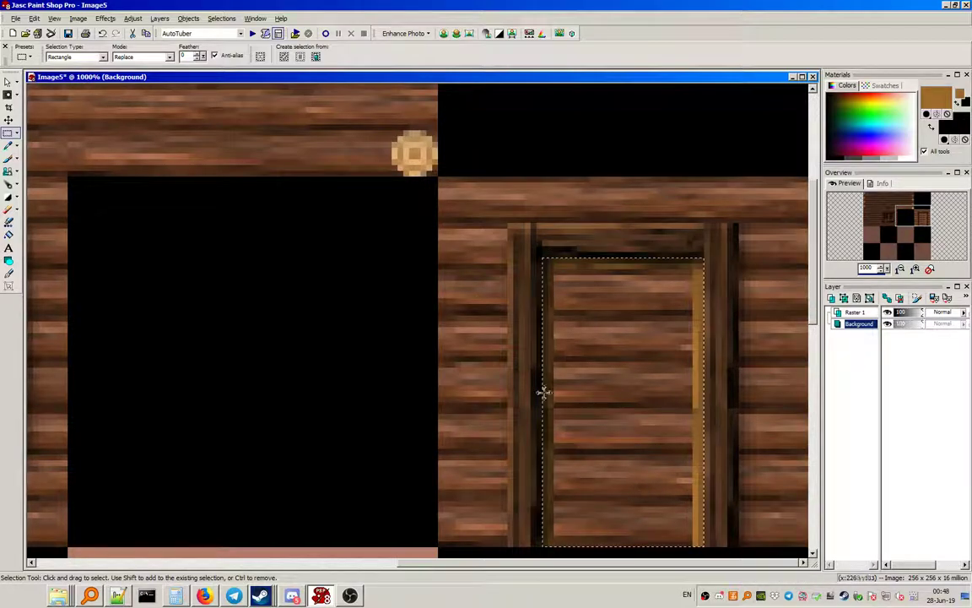
{"action": "scroll", "coordinate": [507, 325], "scroll_direction": "down", "scroll_amount": 4}
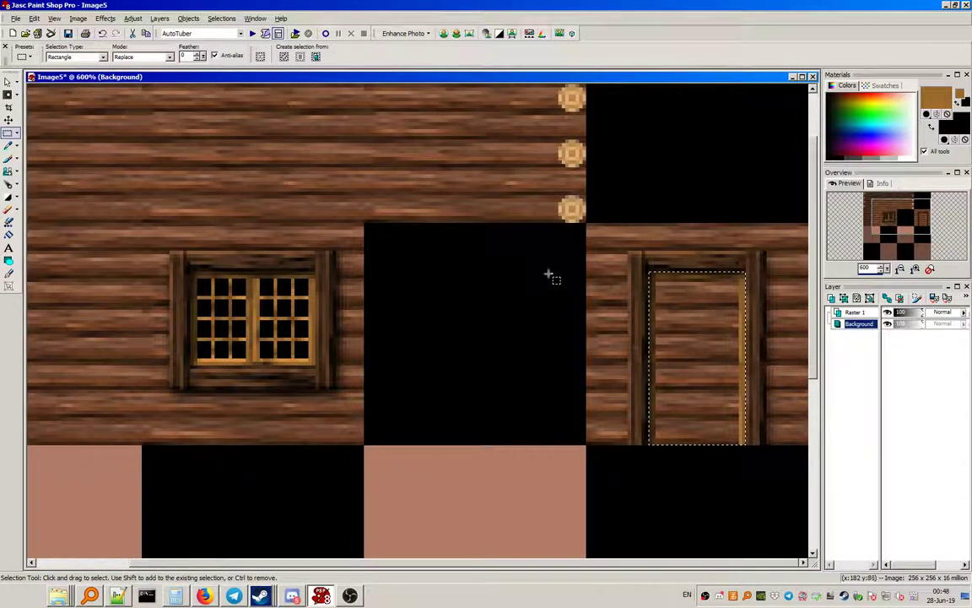
{"action": "left_click", "coordinate": [10, 145]}
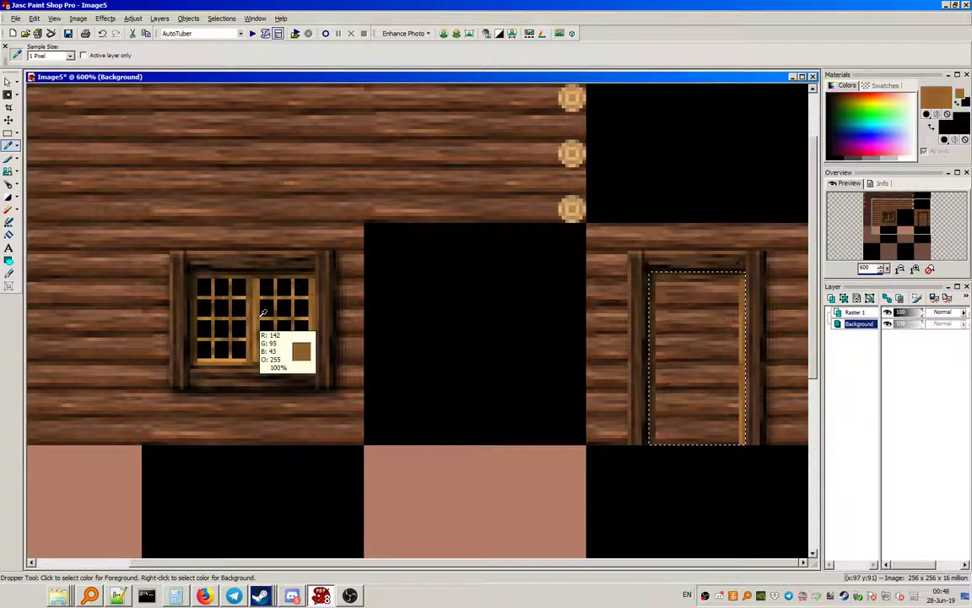
Step: Add a new raster layer and fill the door opening with the sampled brown, using match mode None
{"action": "left_click", "coordinate": [160, 18]}
{"action": "left_click", "coordinate": [193, 31]}
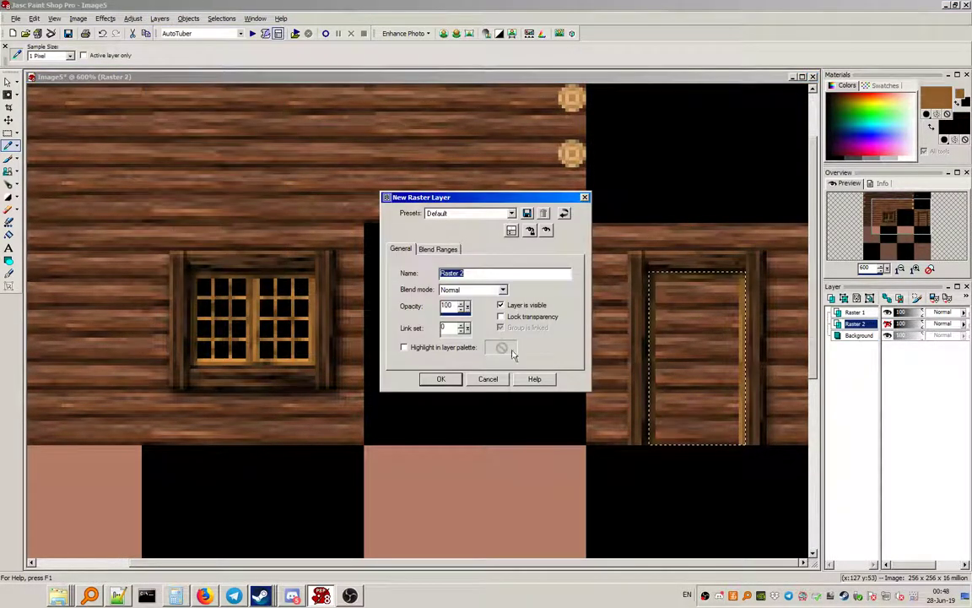
{"action": "left_click", "coordinate": [440, 380]}
{"action": "key", "text": "f"}
{"action": "left_click", "coordinate": [76, 56]}
{"action": "left_click", "coordinate": [58, 65]}
{"action": "left_click", "coordinate": [690, 332]}
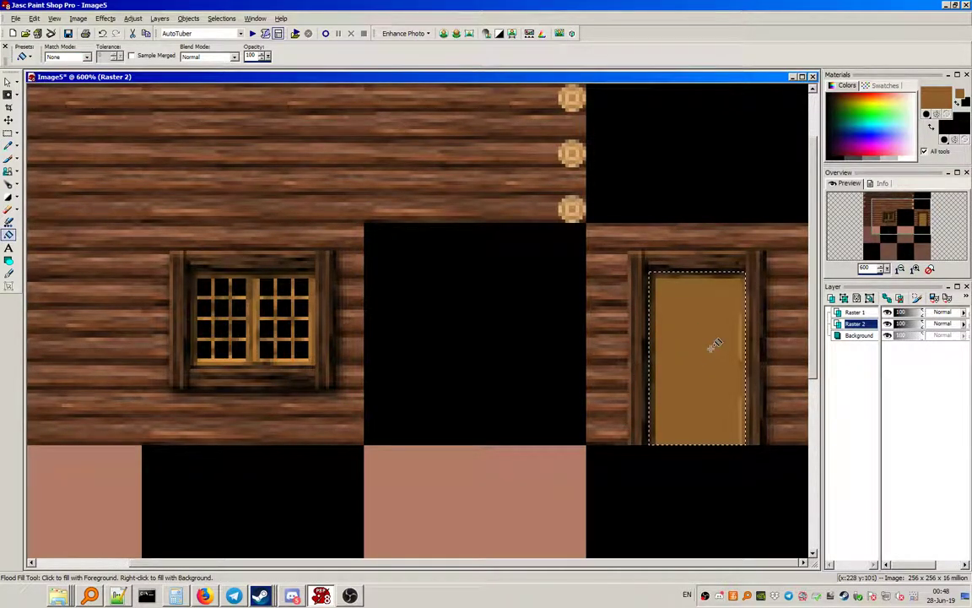
Step: Undo the fill, move the new layer above Raster 1, and fill the door opening with brown again
{"action": "left_click", "coordinate": [33, 17]}
{"action": "left_click", "coordinate": [38, 29]}
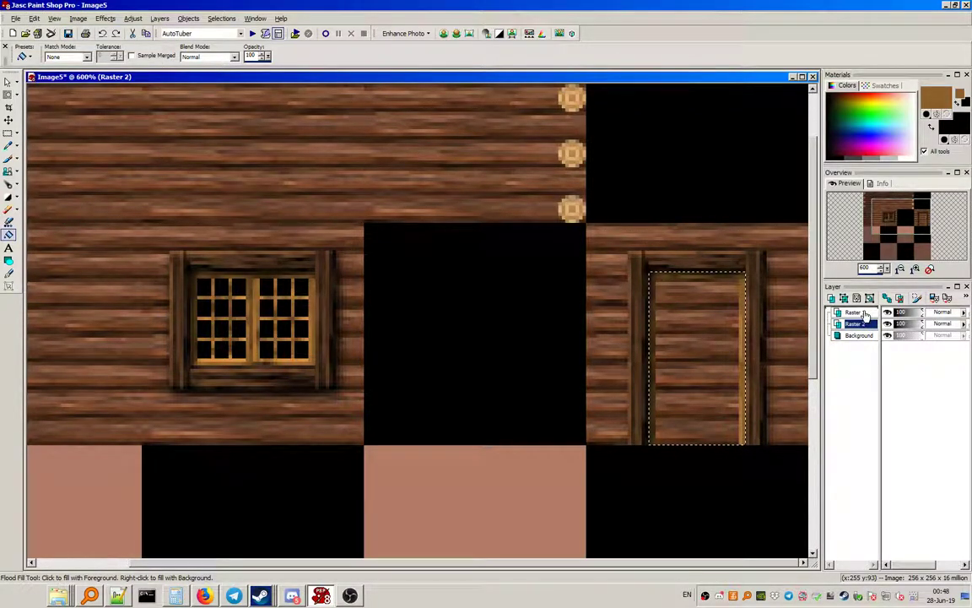
{"action": "left_click_drag", "start_coordinate": [864, 314], "coordinate": [860, 312]}
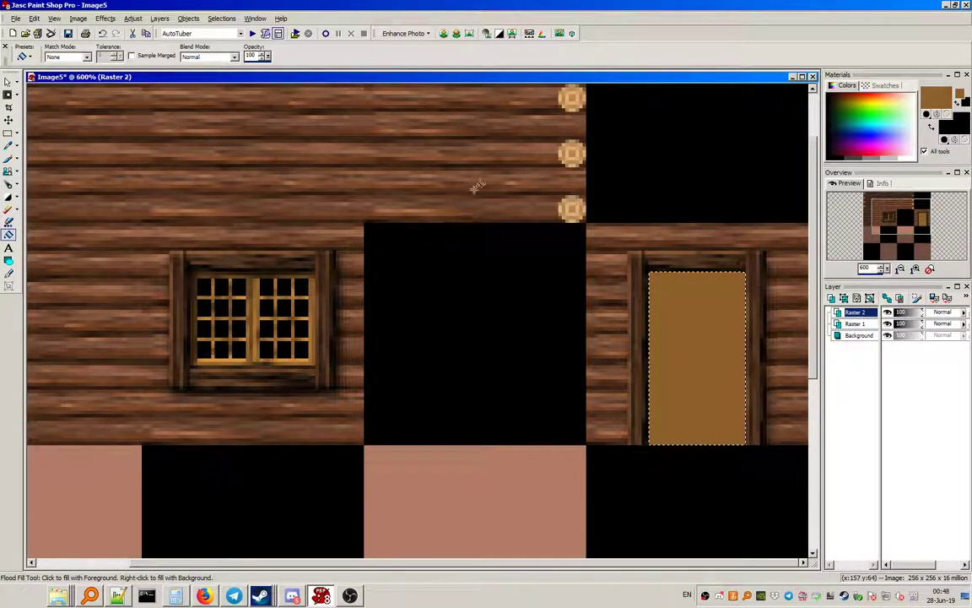
Step: Set the foreground material to the dark wood pattern at scale 77, rotated so its grain runs vertically
{"action": "left_click", "coordinate": [950, 93]}
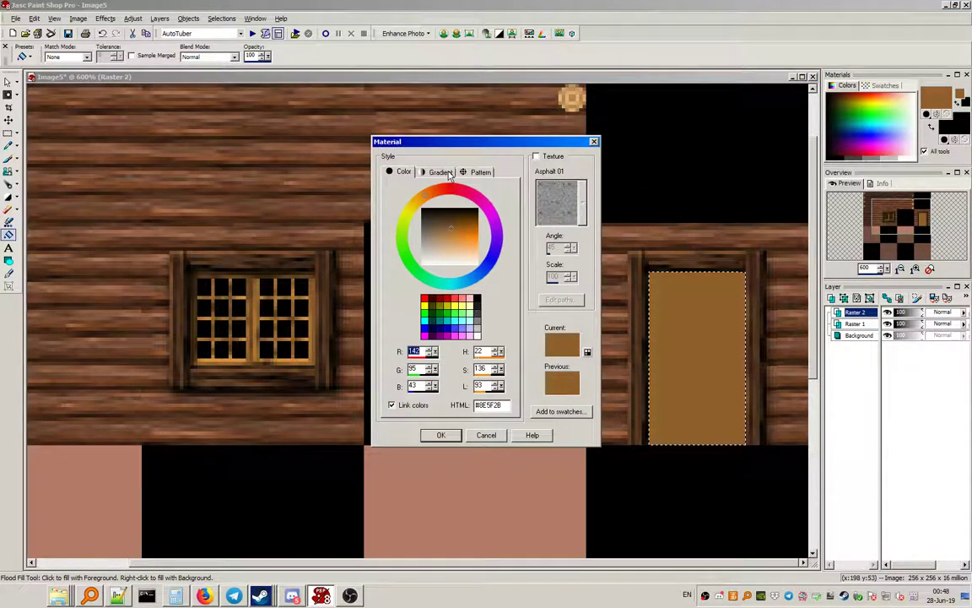
{"action": "left_click", "coordinate": [479, 171]}
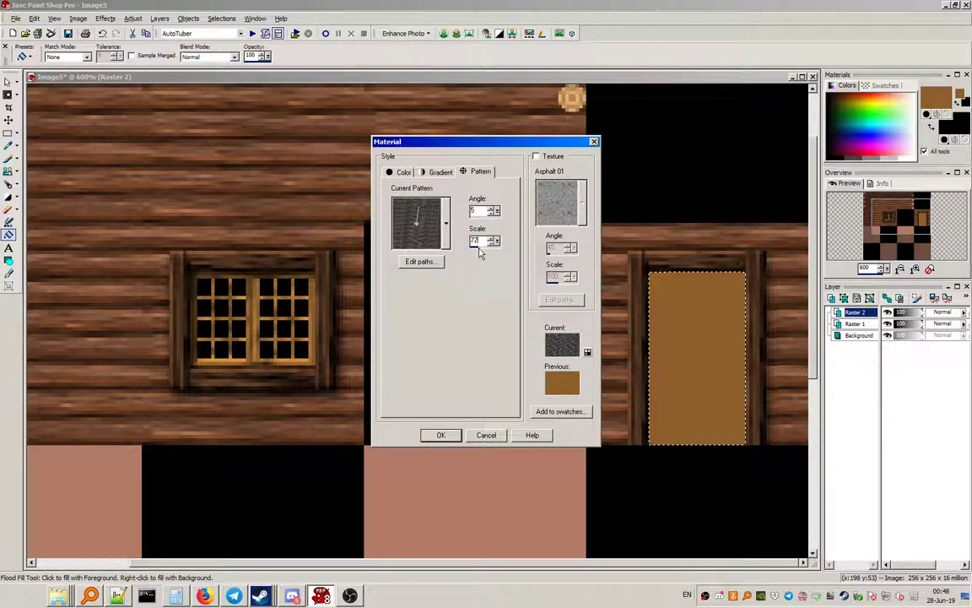
{"action": "double_click", "coordinate": [478, 241]}
{"action": "type", "text": "106"}
{"action": "left_click_drag", "start_coordinate": [477, 218], "coordinate": [478, 218]}
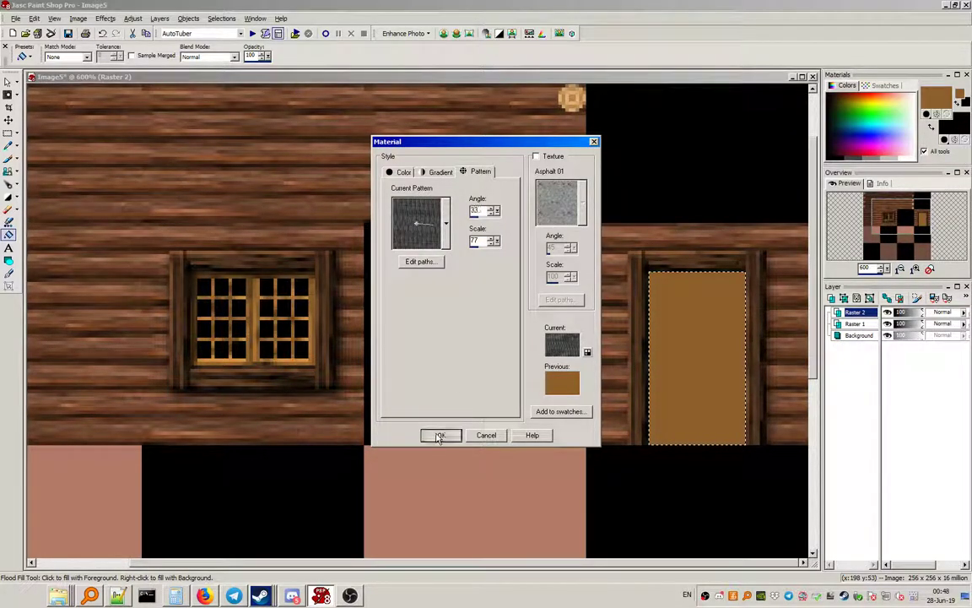
{"action": "left_click", "coordinate": [440, 434]}
Step: Try to fill the door with the wood pattern in Overlay blend mode, and undo the fill
{"action": "left_click", "coordinate": [196, 57]}
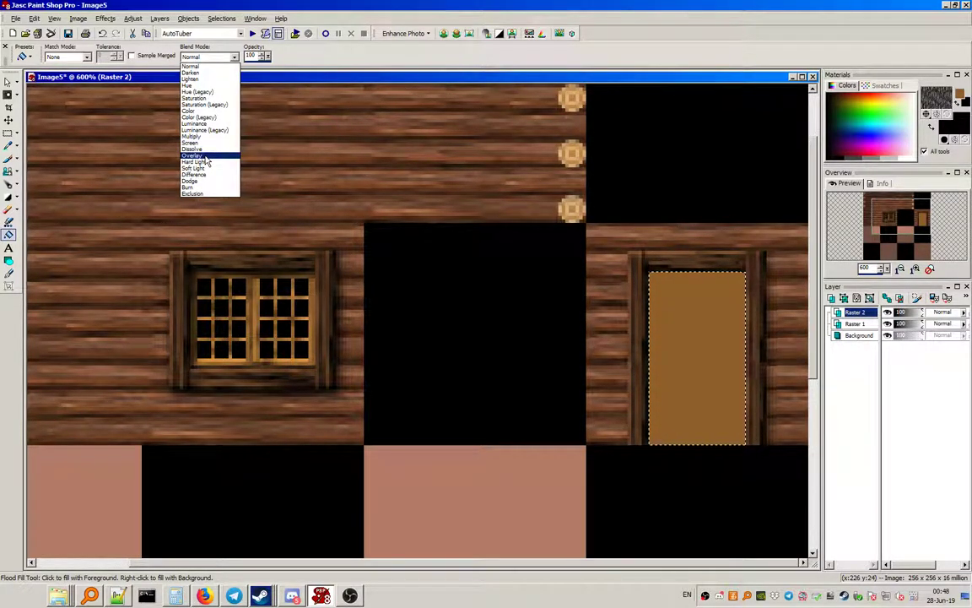
{"action": "left_click", "coordinate": [203, 157]}
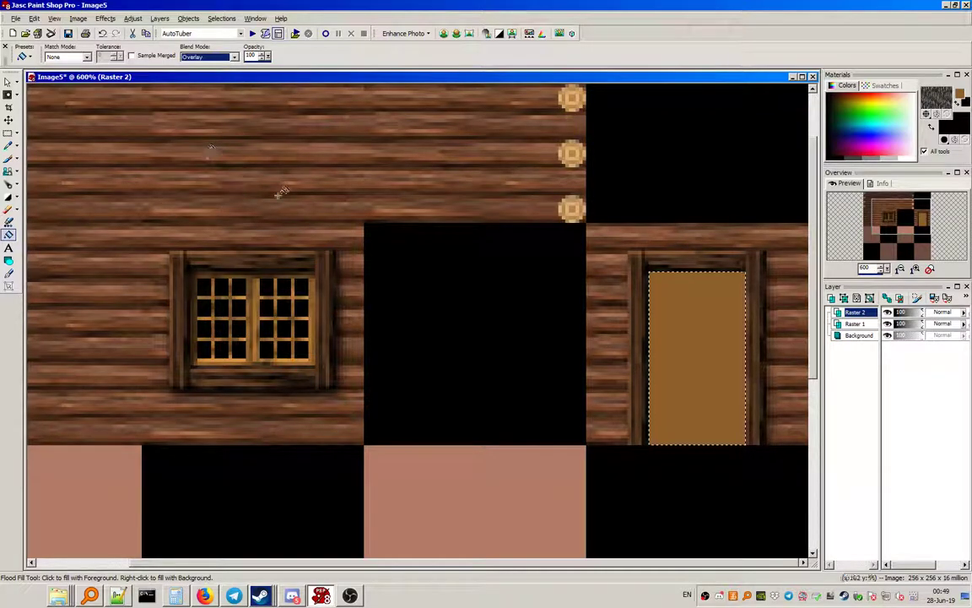
{"action": "left_click", "coordinate": [661, 298]}
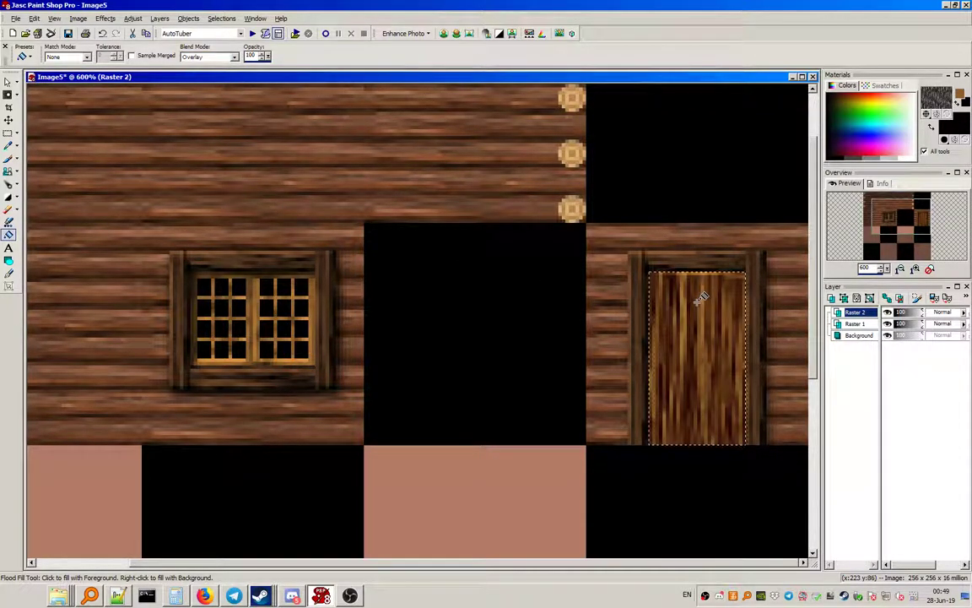
{"action": "left_click", "coordinate": [34, 18]}
{"action": "left_click", "coordinate": [46, 31]}
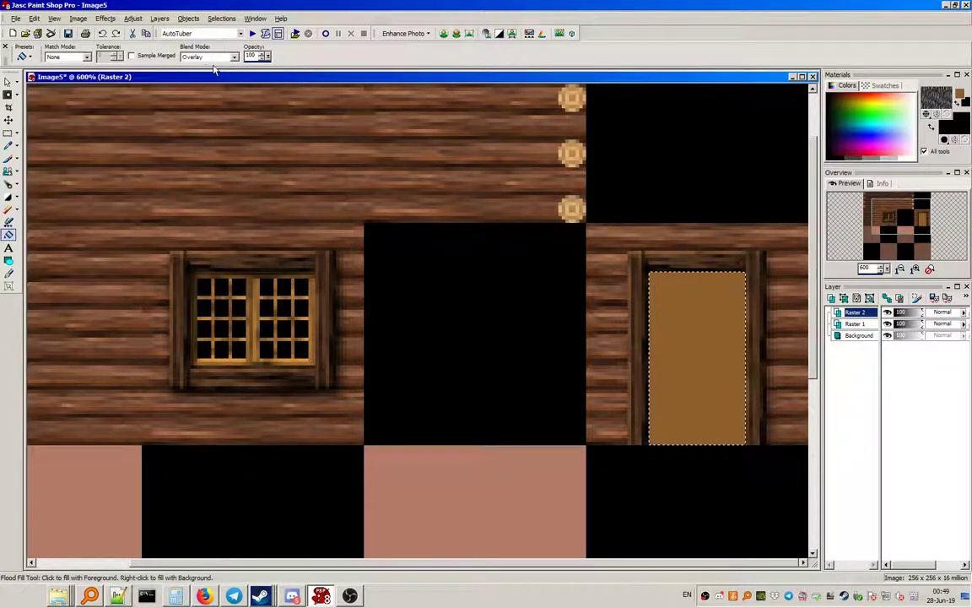
Step: Fill the door with the wood pattern in Hard Light blend mode, undo it, and refill it at 32 opacity
{"action": "left_click", "coordinate": [211, 57]}
{"action": "left_click", "coordinate": [208, 165]}
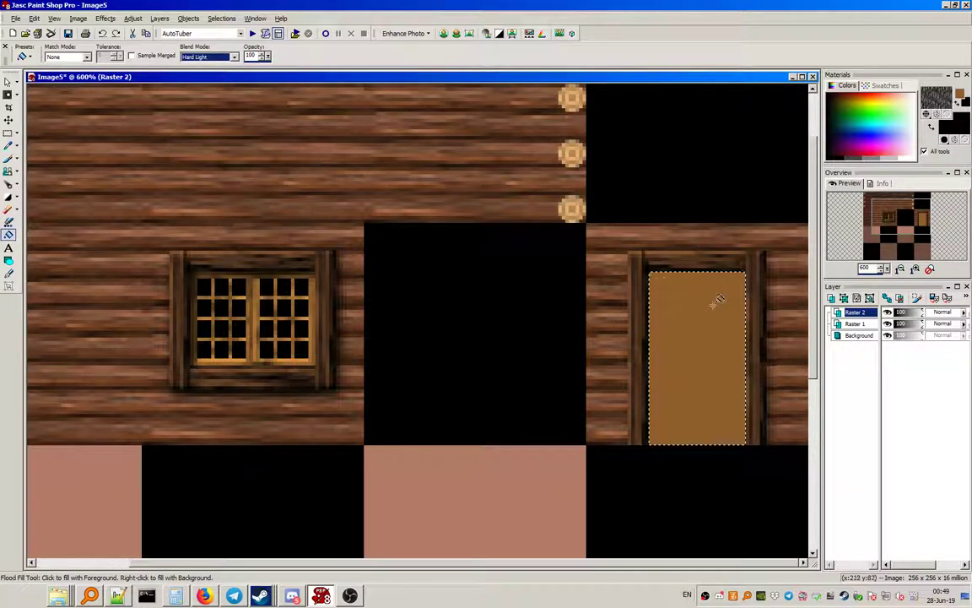
{"action": "left_click", "coordinate": [712, 291]}
{"action": "left_click", "coordinate": [34, 18]}
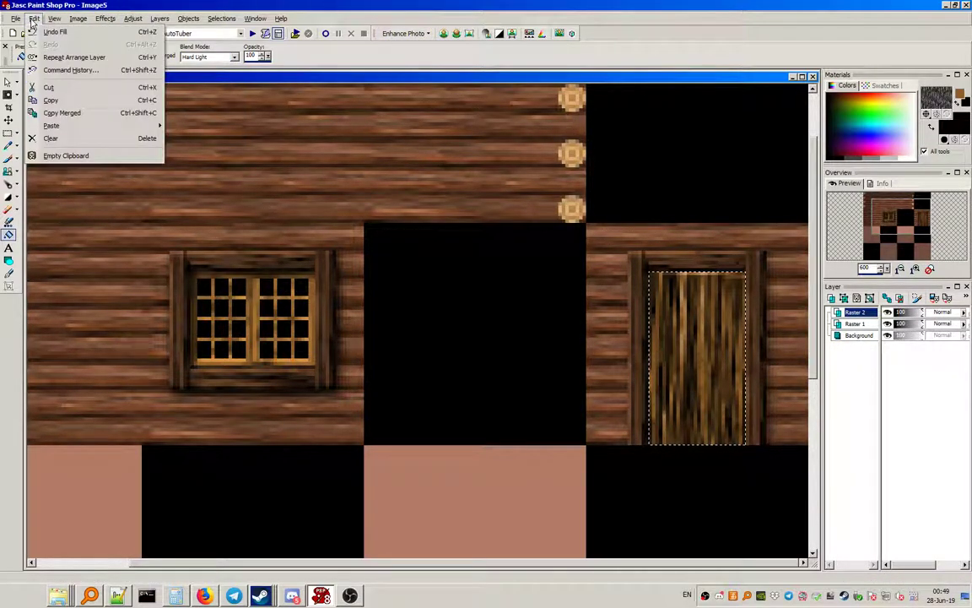
{"action": "left_click", "coordinate": [47, 31]}
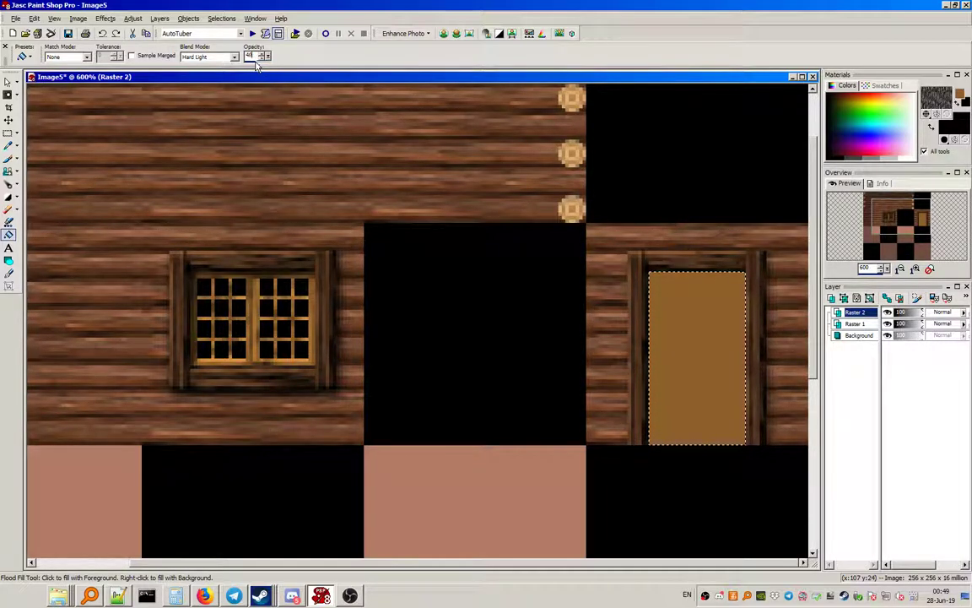
{"action": "left_click", "coordinate": [695, 304]}
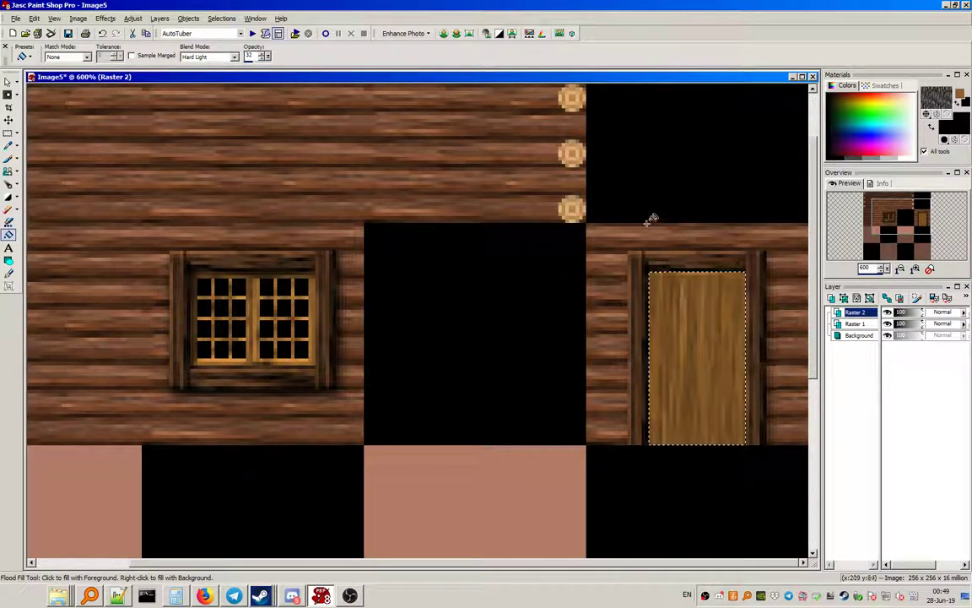
{"action": "scroll", "coordinate": [631, 198], "scroll_direction": "up", "scroll_amount": 4}
{"action": "scroll", "coordinate": [592, 380], "scroll_direction": "down", "scroll_amount": 3}
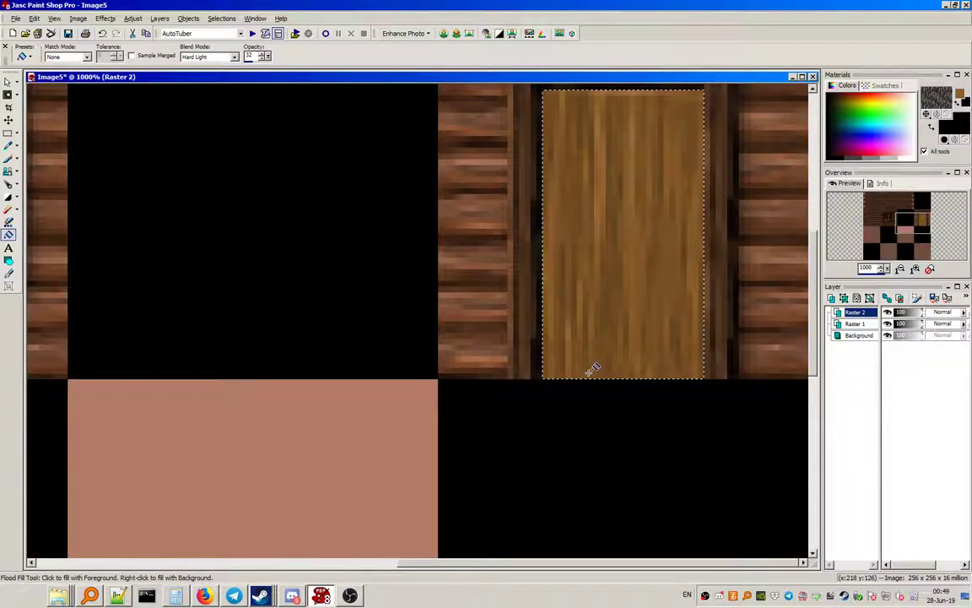
Step: Invert the door selection and apply a black drop shadow with offsets 2 and 2, opacity 71 and blur 4
{"action": "scroll", "coordinate": [580, 339], "scroll_direction": "up", "scroll_amount": 2}
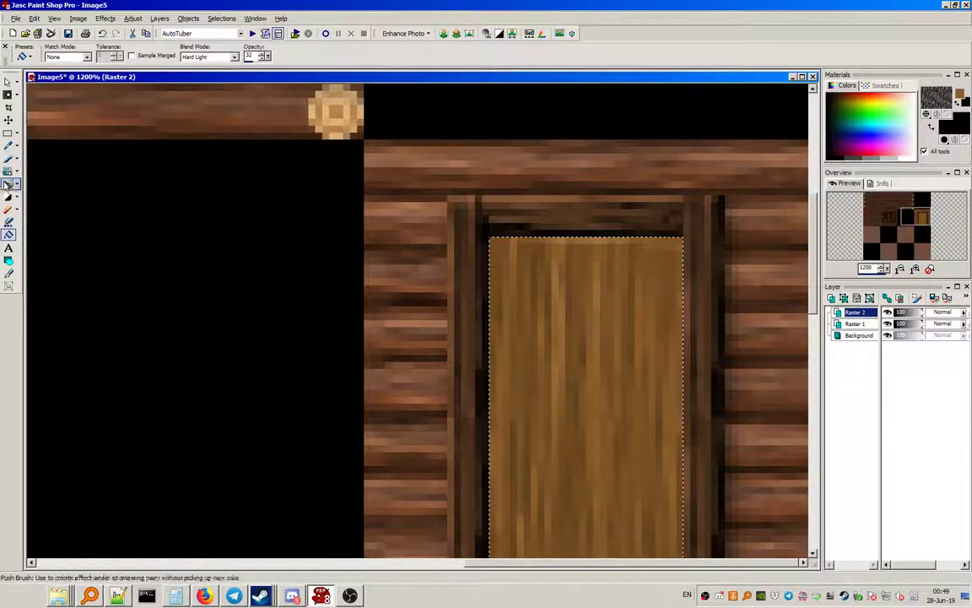
{"action": "left_click", "coordinate": [8, 184]}
{"action": "scroll", "coordinate": [541, 251], "scroll_direction": "down", "scroll_amount": 3}
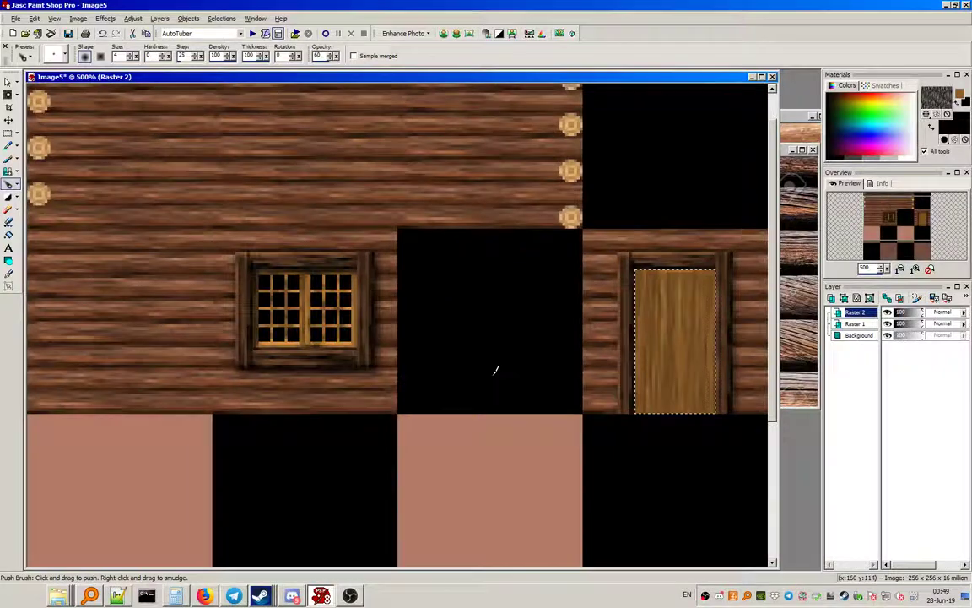
{"action": "left_click", "coordinate": [221, 18]}
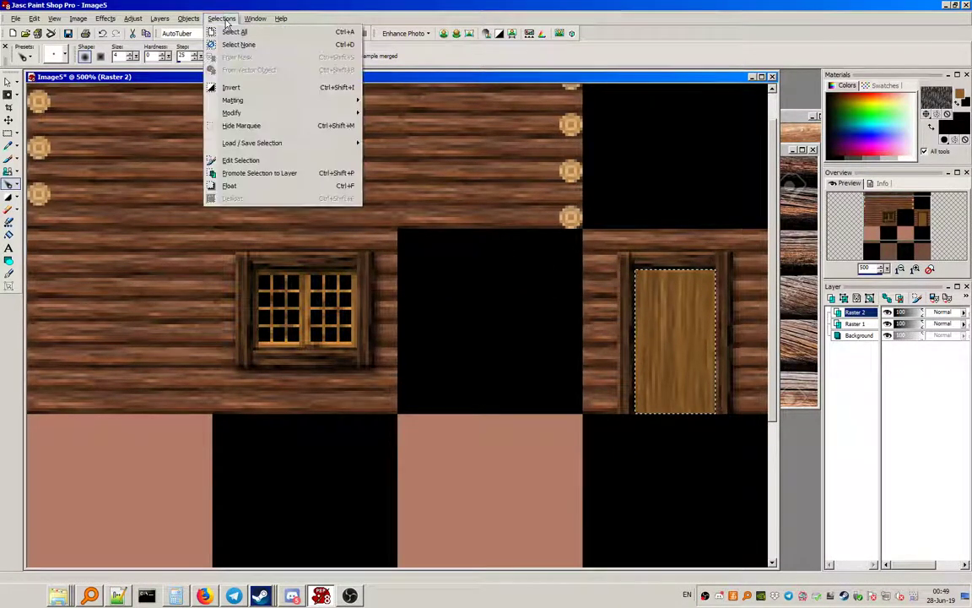
{"action": "left_click", "coordinate": [246, 87]}
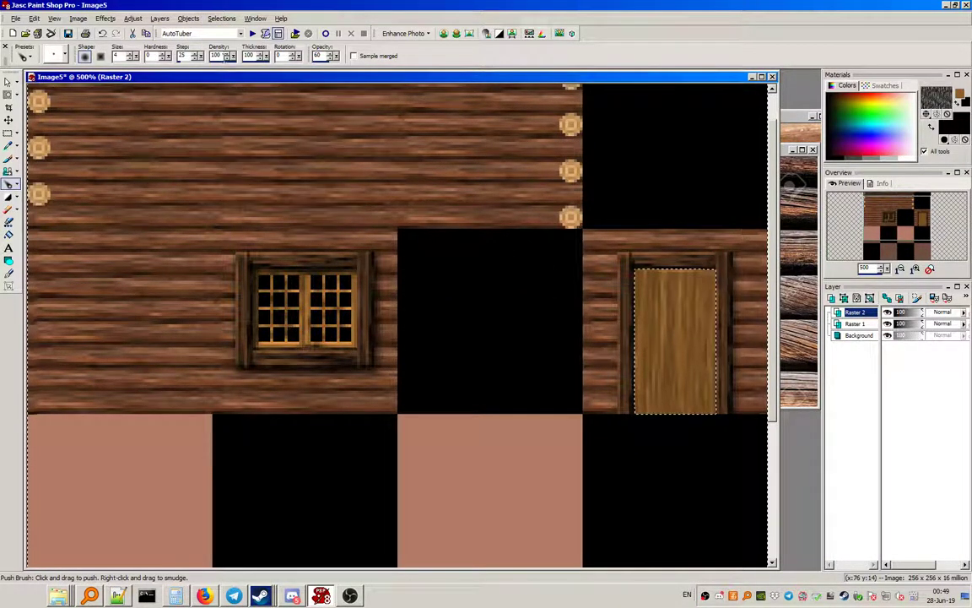
{"action": "left_click", "coordinate": [105, 18]}
{"action": "mouse_move", "coordinate": [126, 49]}
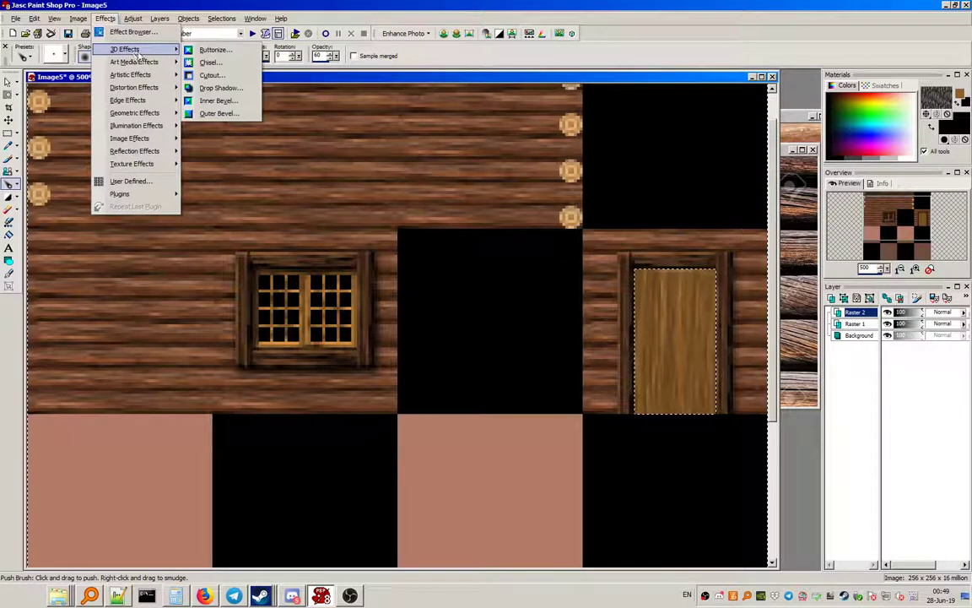
{"action": "left_click", "coordinate": [220, 89]}
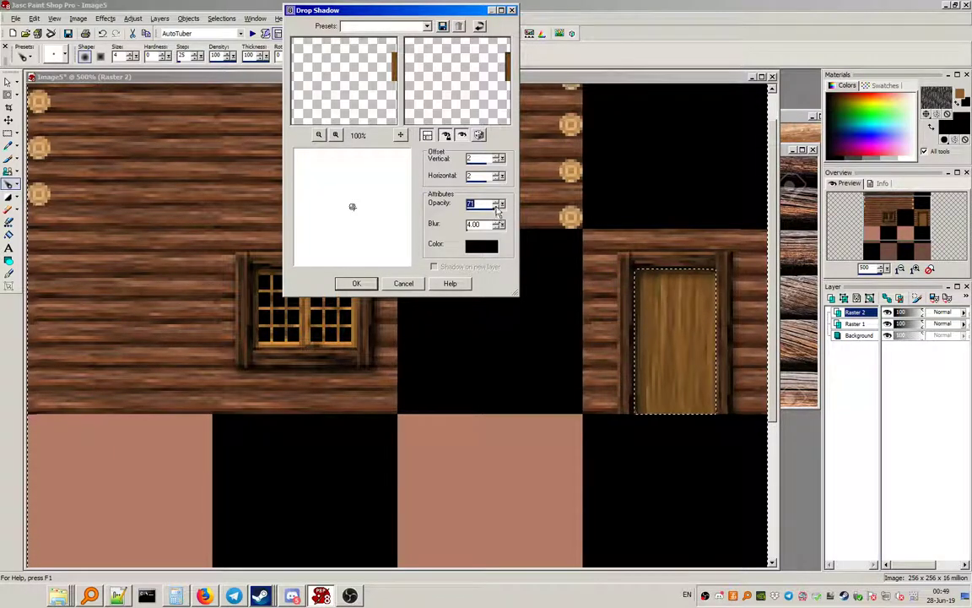
{"action": "left_click", "coordinate": [371, 284]}
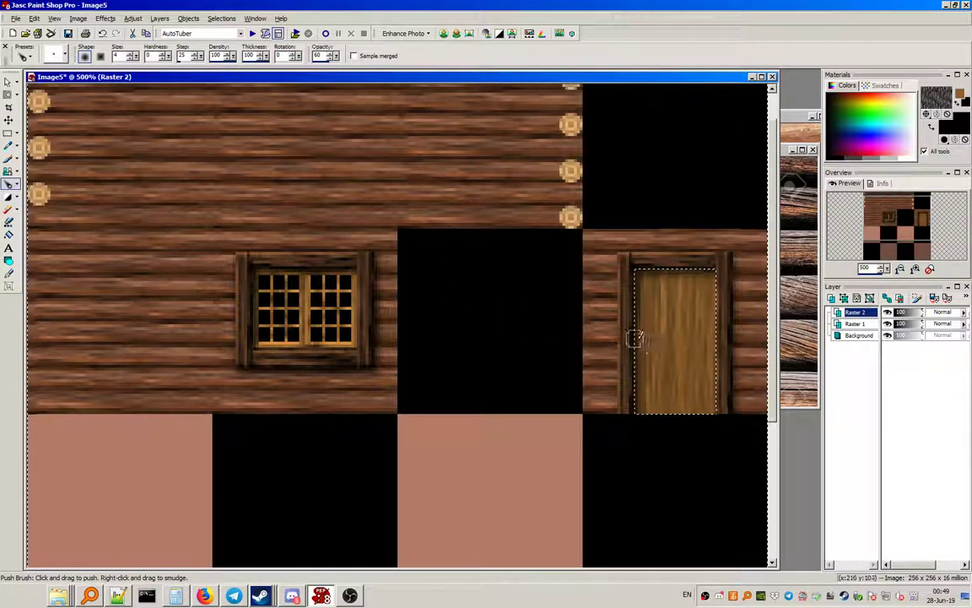
Step: Invert the selection back to the door and darken its right and bottom edges with the Lighten/Darken brush
{"action": "scroll", "coordinate": [636, 336], "scroll_direction": "up", "scroll_amount": 3}
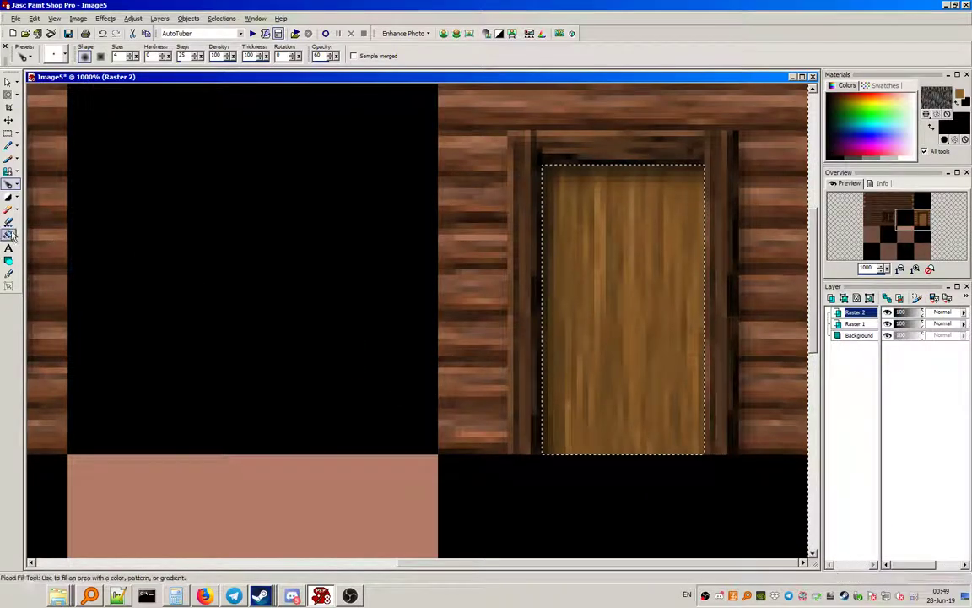
{"action": "left_click", "coordinate": [8, 198]}
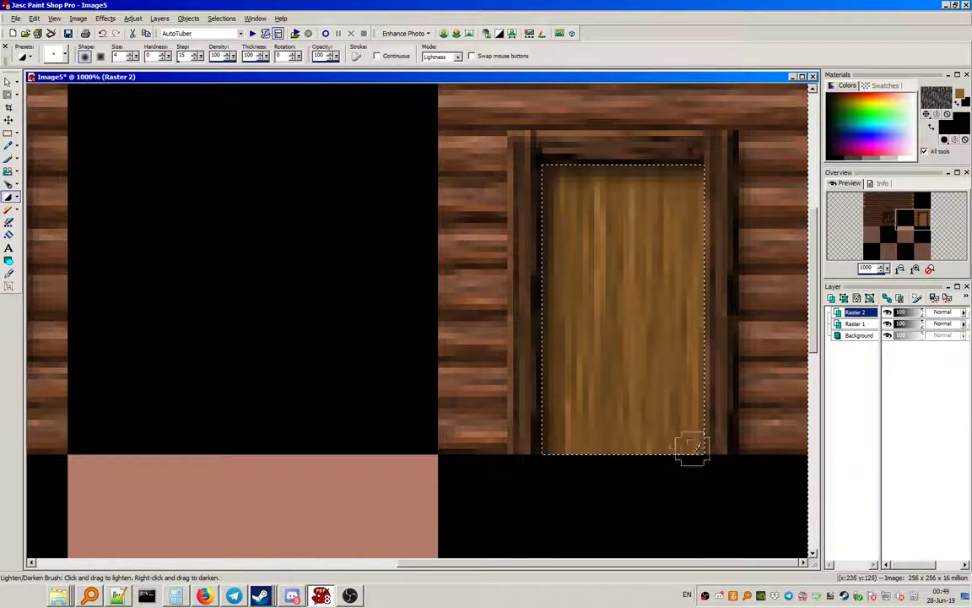
{"action": "left_click", "coordinate": [221, 18]}
{"action": "left_click", "coordinate": [211, 42]}
{"action": "key", "text": "ctrl+z"}
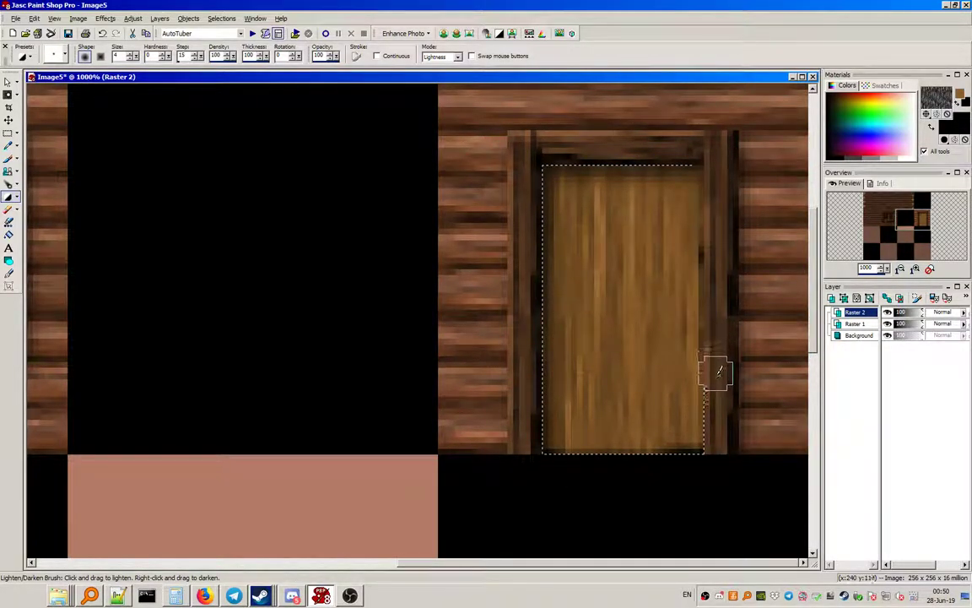
{"action": "left_click_drag", "start_coordinate": [709, 442], "coordinate": [728, 258]}
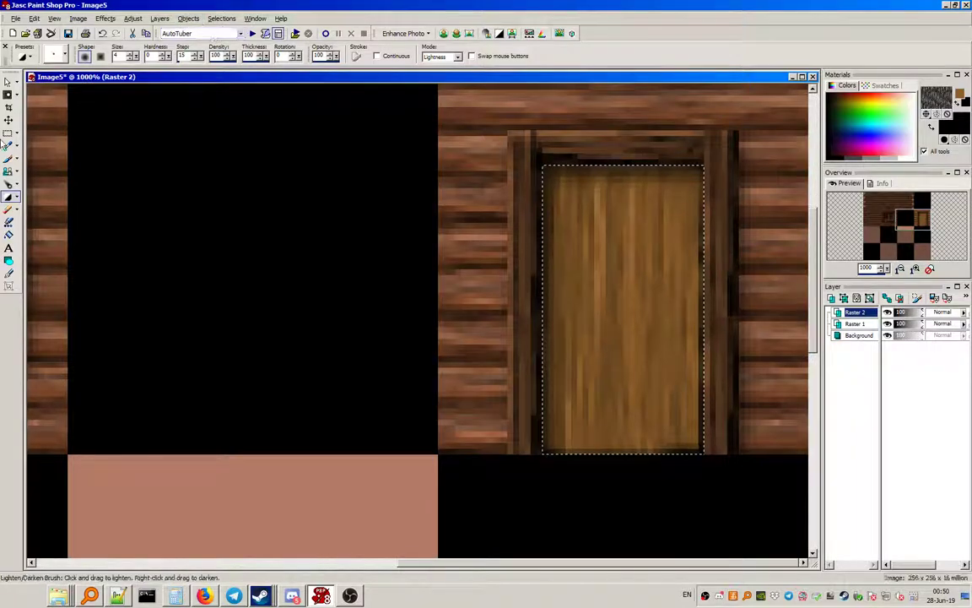
Step: Select a small circle near the door's left edge and shade it into a doorknob with the Lighten/Darken brush
{"action": "left_click", "coordinate": [9, 133]}
{"action": "left_click", "coordinate": [76, 56]}
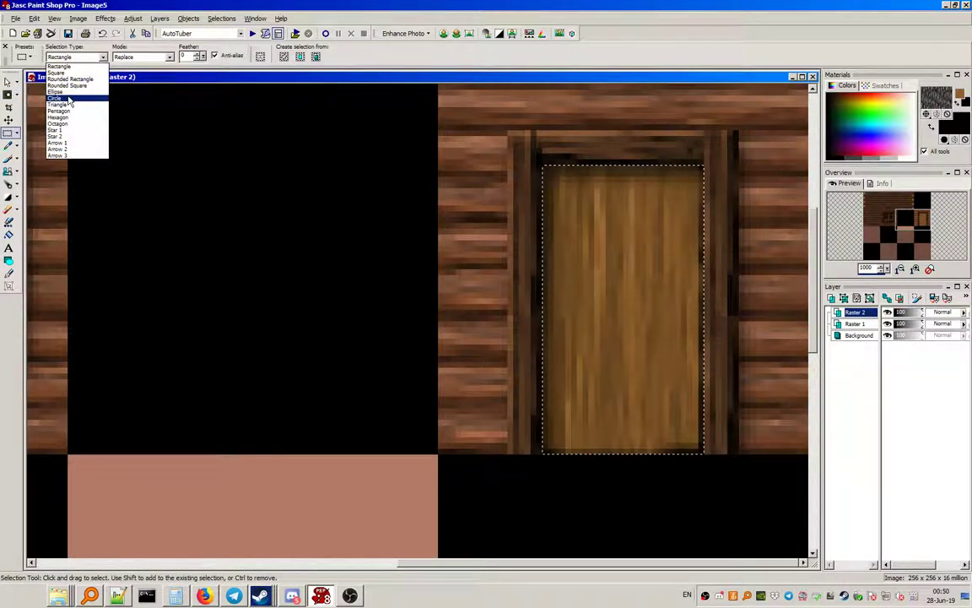
{"action": "left_click", "coordinate": [56, 98]}
{"action": "left_click_drag", "start_coordinate": [201, 252], "coordinate": [221, 272]}
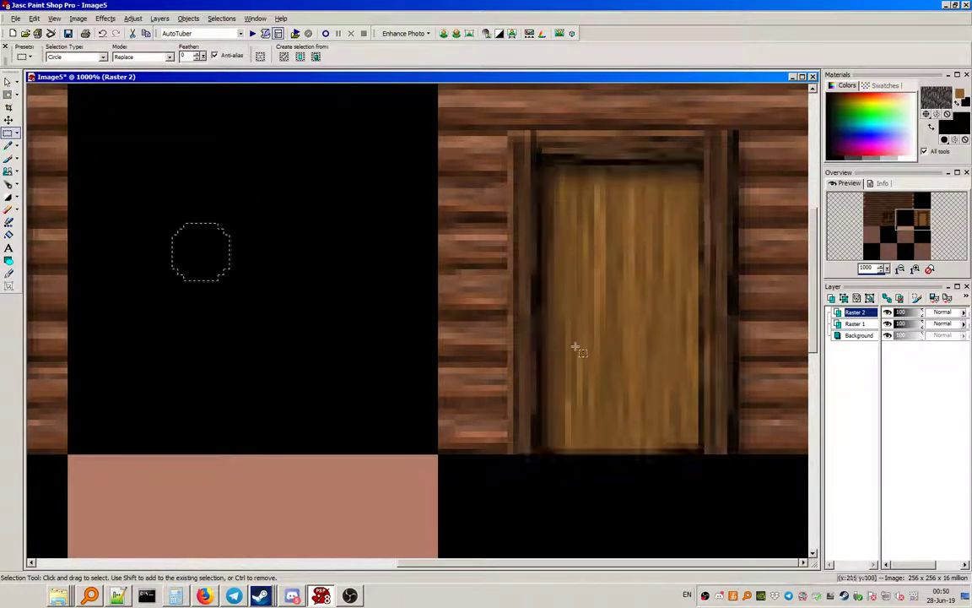
{"action": "left_click", "coordinate": [582, 302]}
{"action": "left_click_drag", "start_coordinate": [572, 321], "coordinate": [579, 315]}
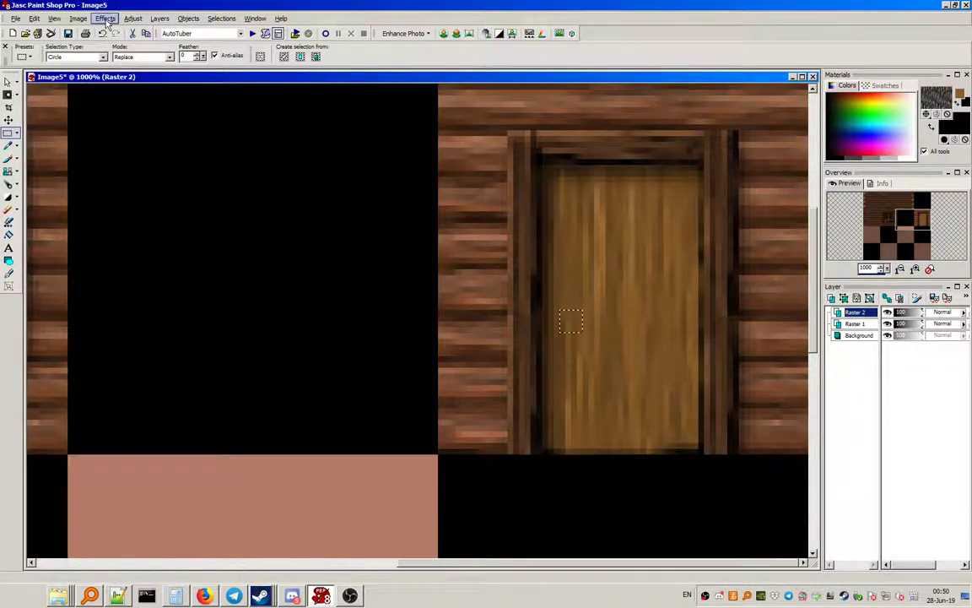
{"action": "left_click", "coordinate": [8, 196]}
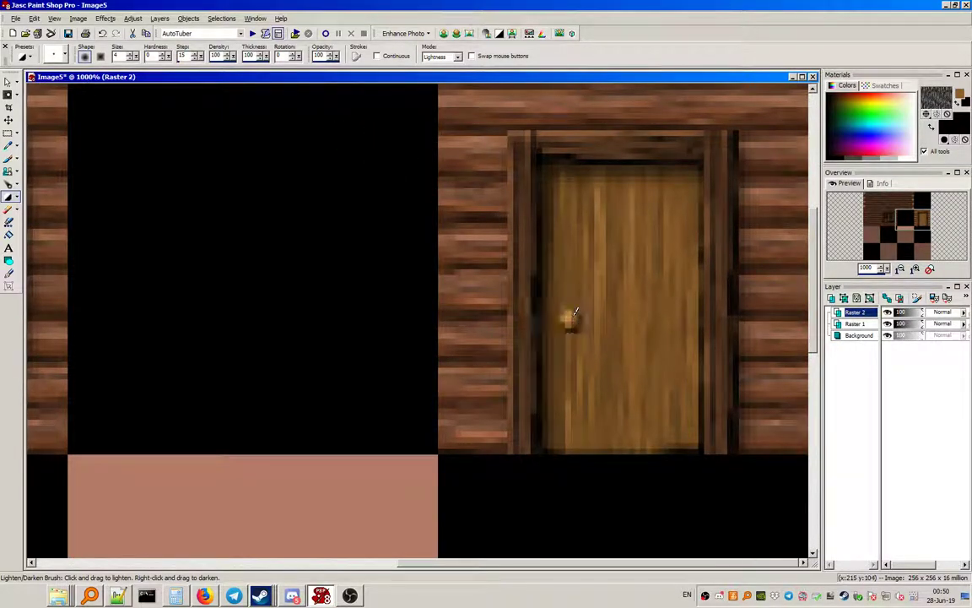
Step: Invert the knob selection, darken the wood around the knob with a size 6 brush as its shadow, and deselect
{"action": "left_click", "coordinate": [222, 18]}
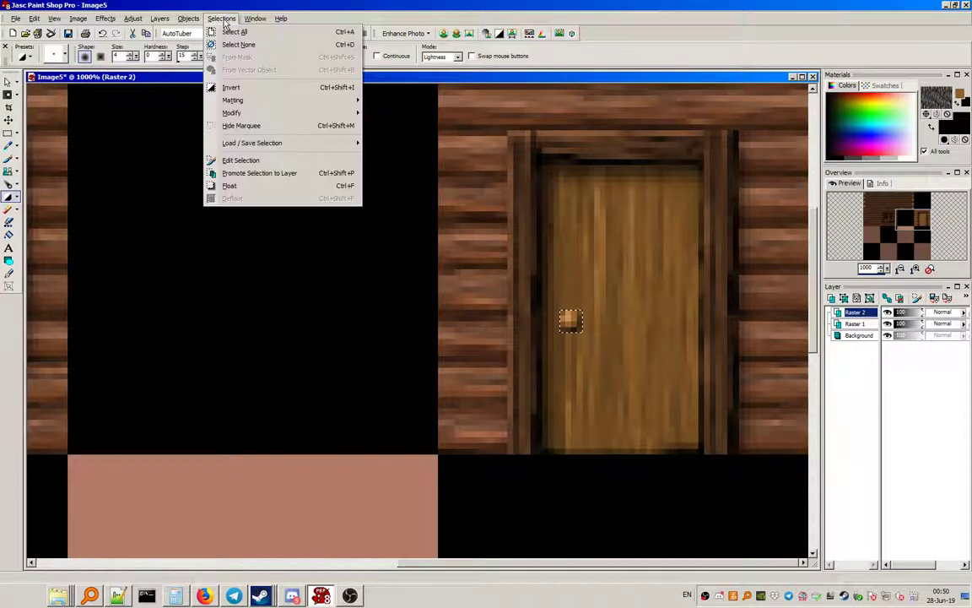
{"action": "left_click", "coordinate": [250, 90]}
{"action": "scroll", "coordinate": [125, 56], "scroll_direction": "up", "scroll_amount": 4}
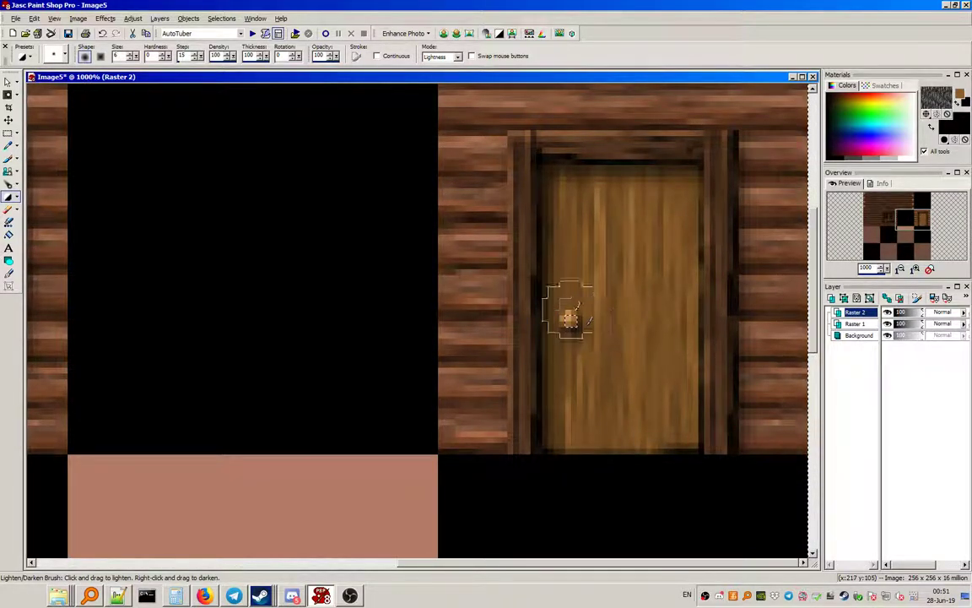
{"action": "left_click", "coordinate": [221, 17]}
{"action": "left_click", "coordinate": [332, 156]}
{"action": "scroll", "coordinate": [396, 285], "scroll_direction": "down", "scroll_amount": 4}
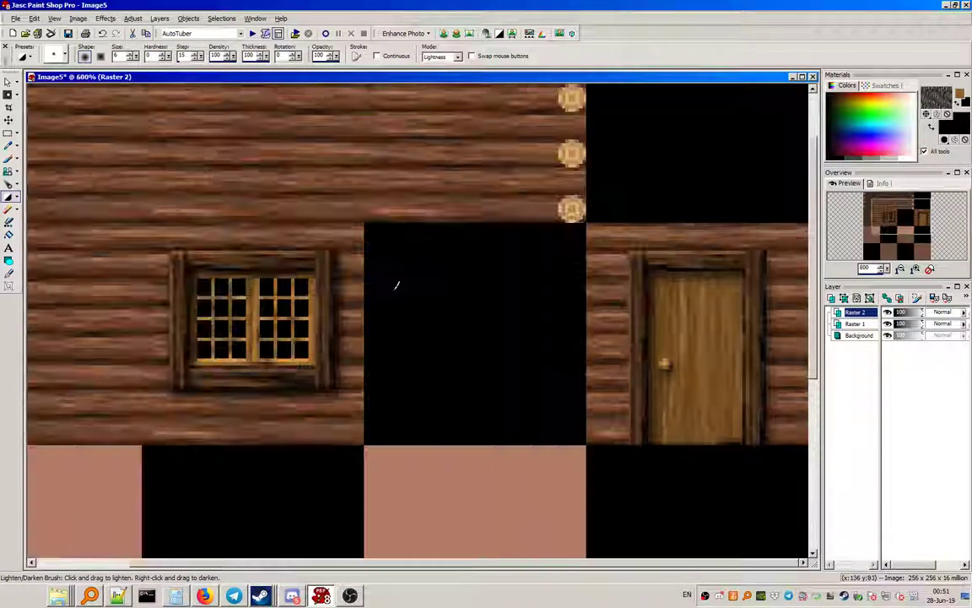
{"action": "scroll", "coordinate": [396, 285], "scroll_direction": "down", "scroll_amount": 2}
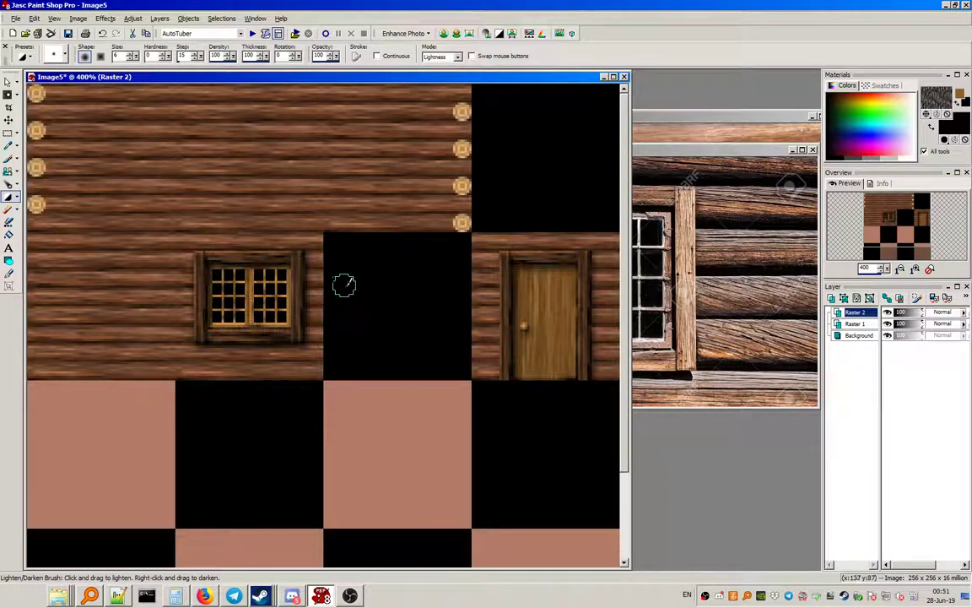
{"action": "scroll", "coordinate": [344, 284], "scroll_direction": "up", "scroll_amount": 1}
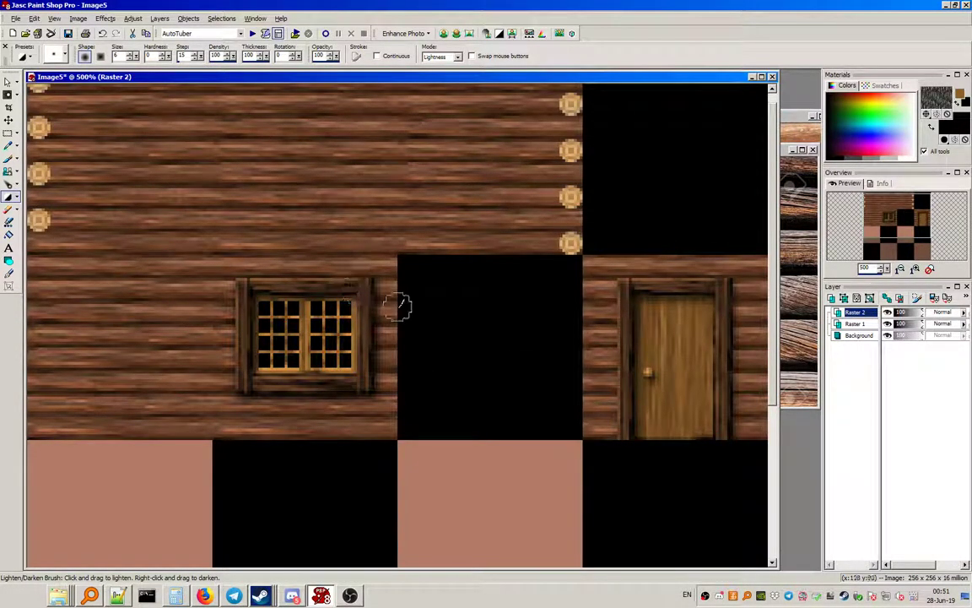
{"action": "scroll", "coordinate": [352, 270], "scroll_direction": "down", "scroll_amount": 1}
{"action": "scroll", "coordinate": [506, 321], "scroll_direction": "up", "scroll_amount": 4}
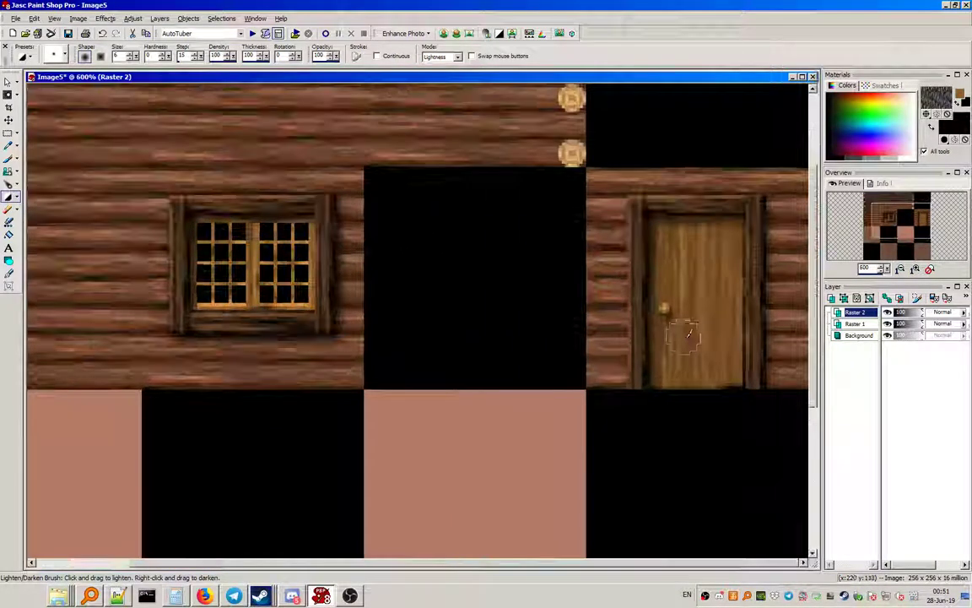
Step: Change the selection type to Rectangle and add a new raster layer above Raster 2
{"action": "left_click", "coordinate": [8, 133]}
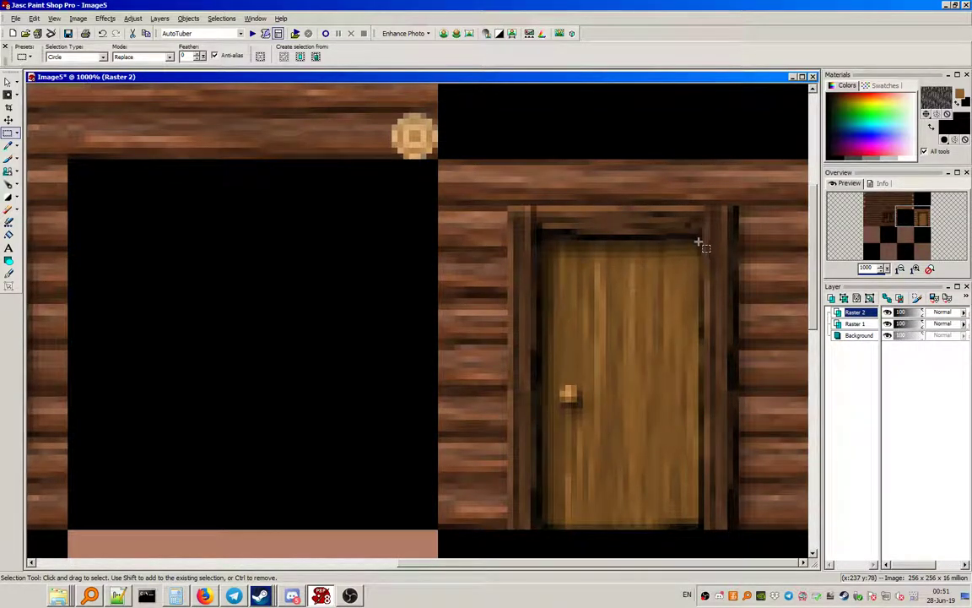
{"action": "left_click_drag", "start_coordinate": [699, 258], "coordinate": [519, 224]}
{"action": "left_click", "coordinate": [82, 57]}
{"action": "left_click", "coordinate": [82, 67]}
{"action": "left_click_drag", "start_coordinate": [97, 171], "coordinate": [148, 234]}
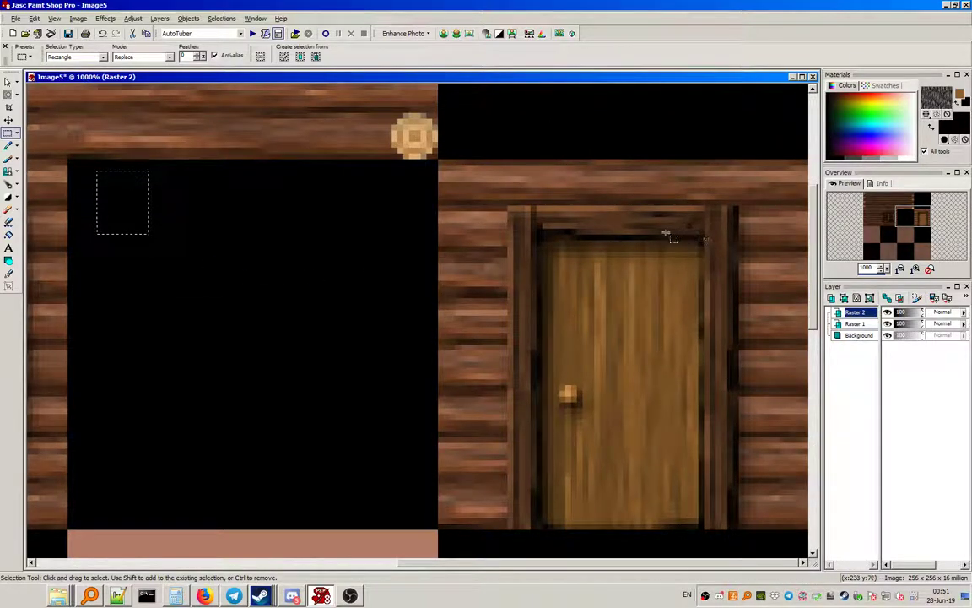
{"action": "left_click", "coordinate": [160, 19]}
{"action": "left_click", "coordinate": [198, 30]}
{"action": "left_click", "coordinate": [441, 379]}
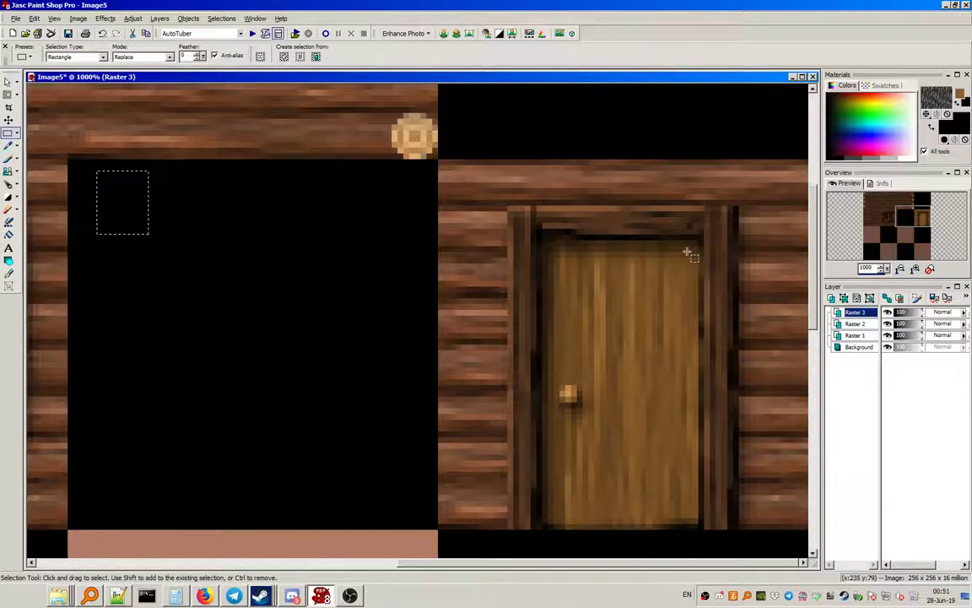
{"action": "left_click", "coordinate": [53, 18]}
{"action": "left_click", "coordinate": [63, 96]}
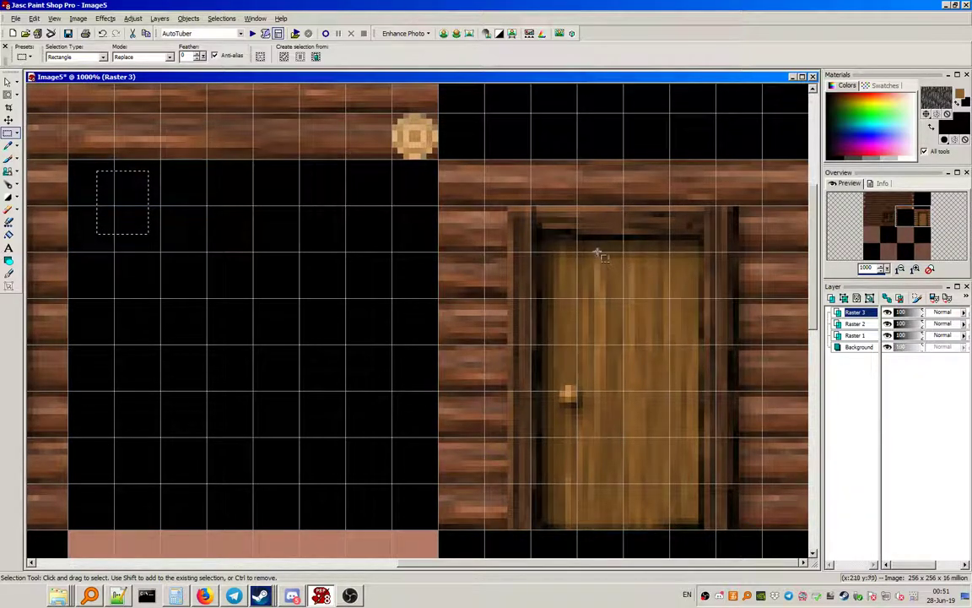
{"action": "left_click", "coordinate": [53, 18]}
{"action": "left_click", "coordinate": [66, 100]}
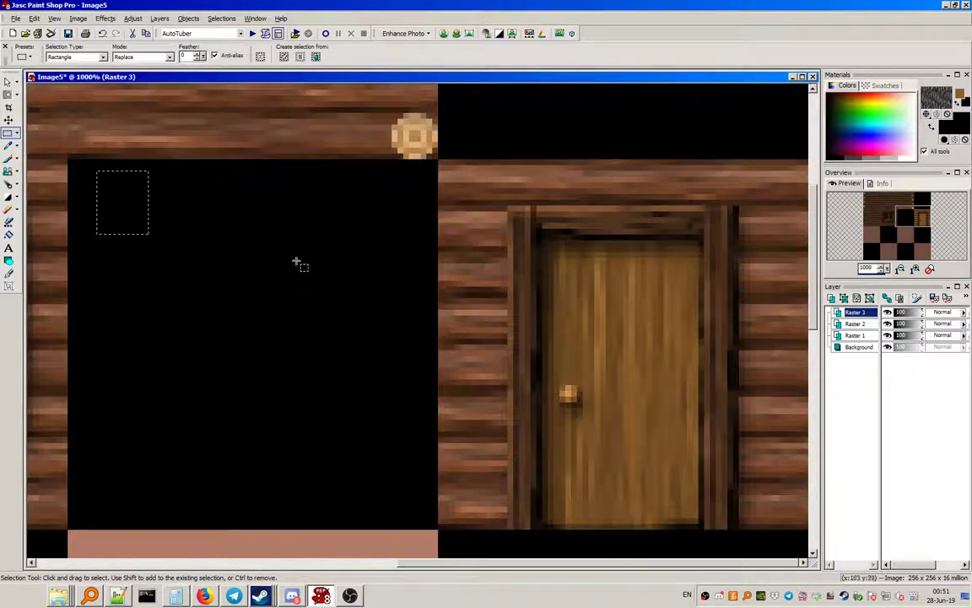
Step: Select a narrow full-height vertical strip on the door's right part and fill it with solid black in Normal mode at 100 opacity
{"action": "left_click_drag", "start_coordinate": [674, 243], "coordinate": [674, 284]}
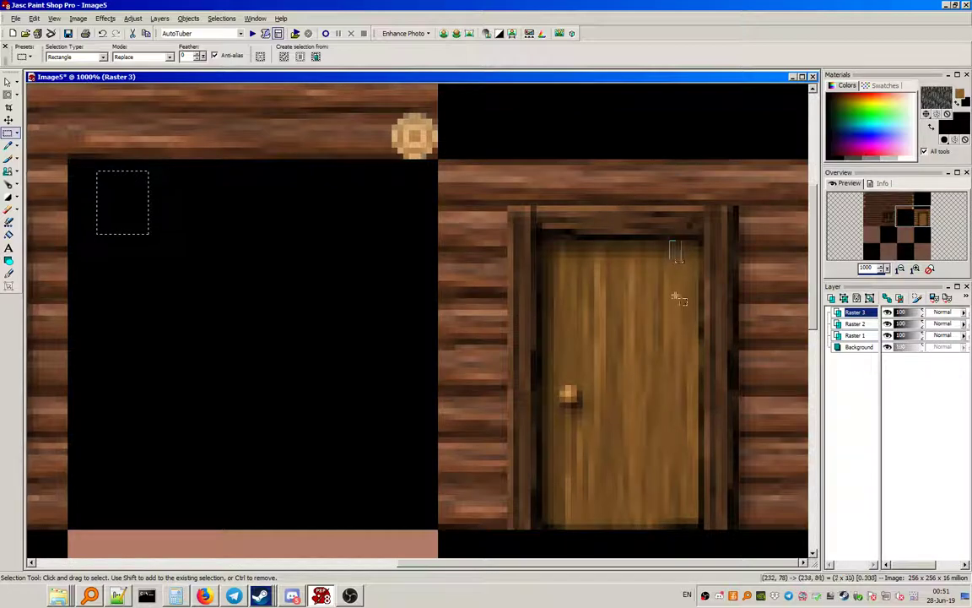
{"action": "left_click_drag", "start_coordinate": [673, 526], "coordinate": [673, 528]}
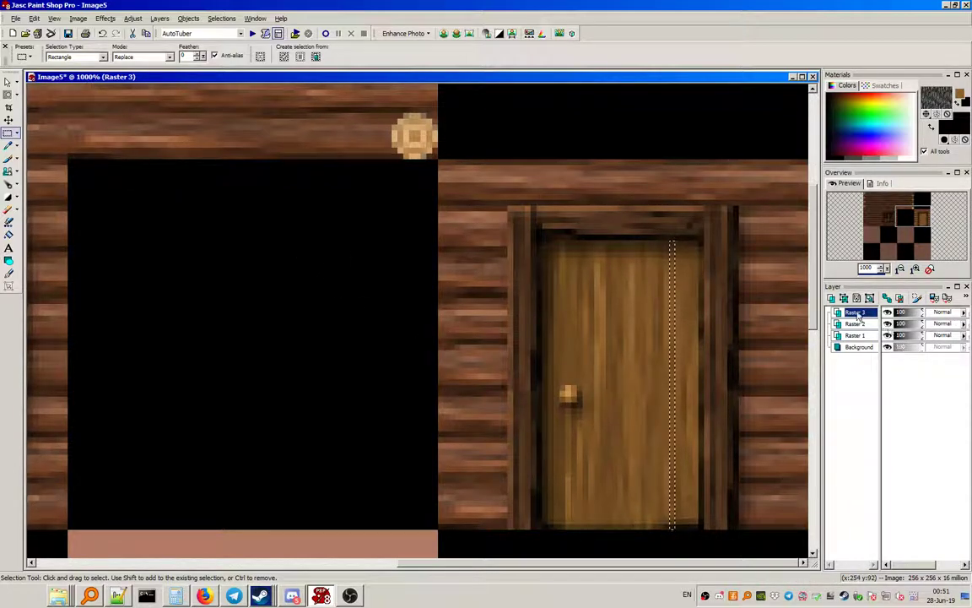
{"action": "left_click", "coordinate": [8, 233]}
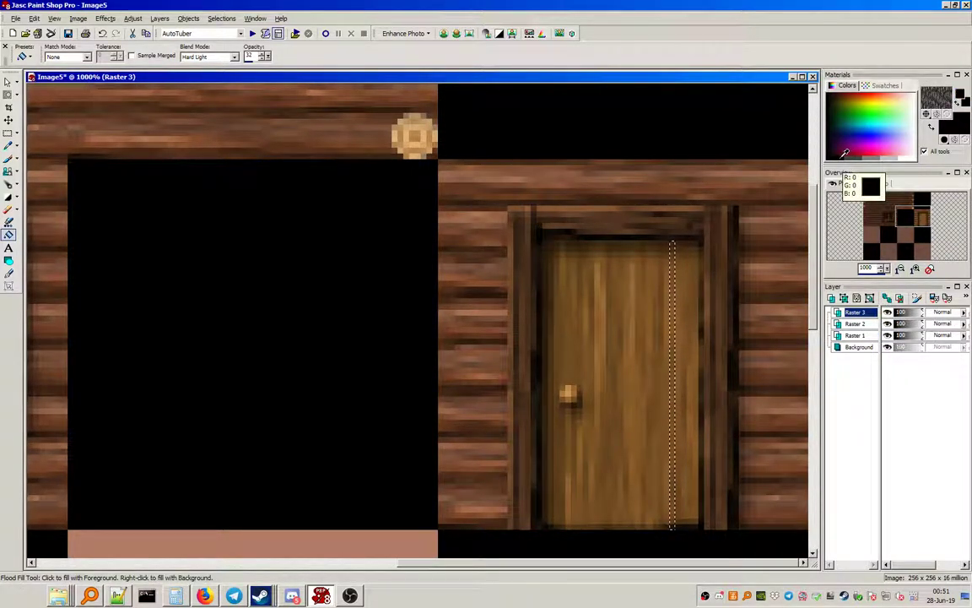
{"action": "left_click", "coordinate": [928, 124]}
{"action": "left_click", "coordinate": [925, 101]}
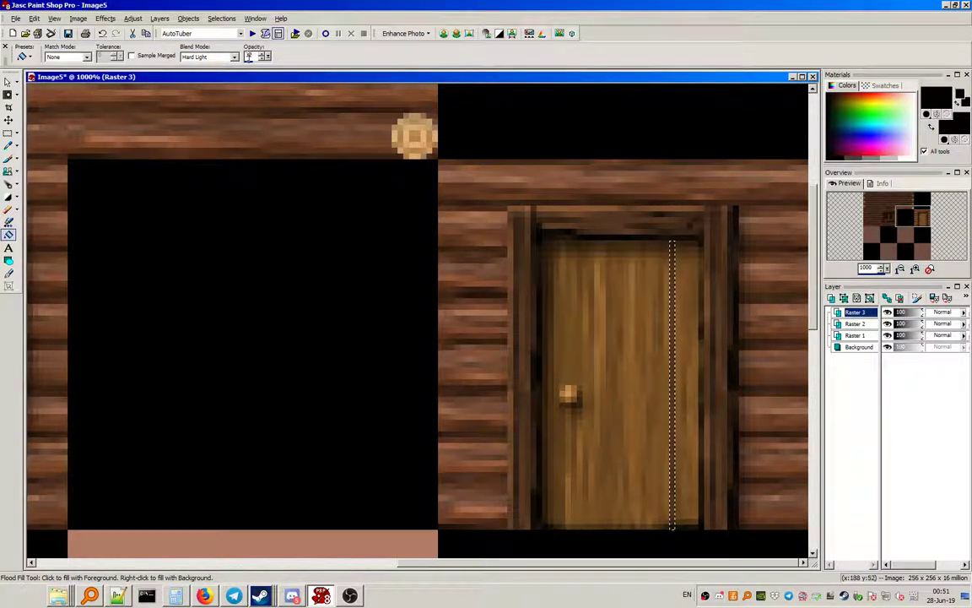
{"action": "left_click", "coordinate": [234, 56]}
{"action": "left_click", "coordinate": [198, 66]}
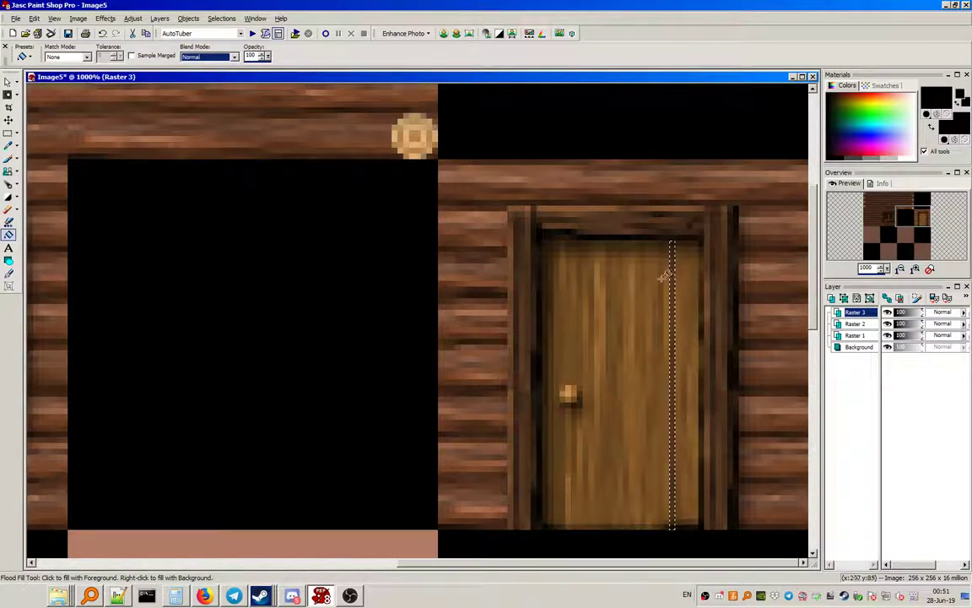
Step: Duplicate the black line across the door at even intervals to divide it into vertical planks
{"action": "left_click", "coordinate": [9, 133]}
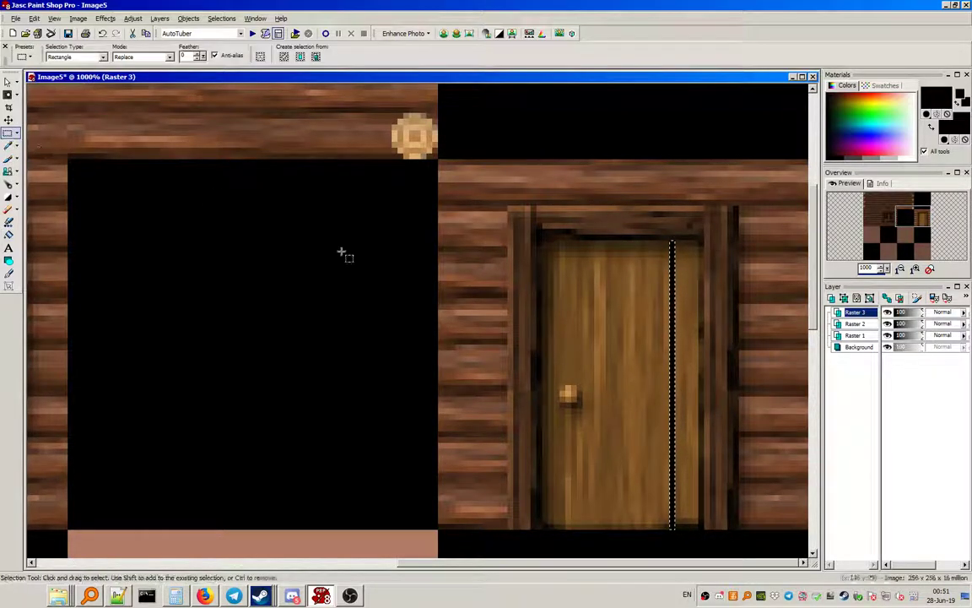
{"action": "left_click", "coordinate": [645, 391]}
{"action": "left_click_drag", "start_coordinate": [631, 224], "coordinate": [690, 543]}
{"action": "key", "text": "ctrl+c"}
{"action": "key", "text": "ctrl+e"}
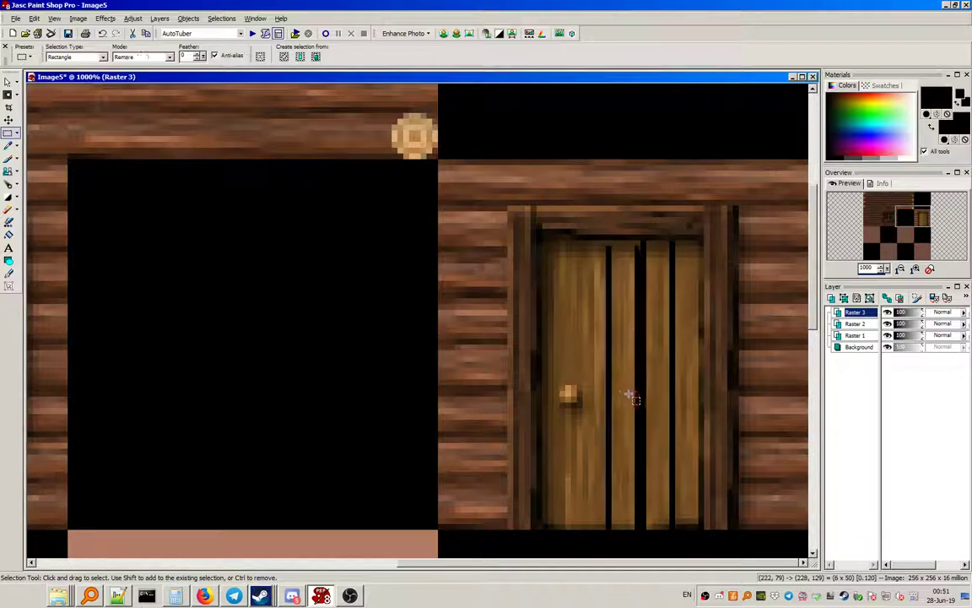
{"action": "left_click", "coordinate": [628, 388]}
{"action": "left_click_drag", "start_coordinate": [628, 390], "coordinate": [573, 390]}
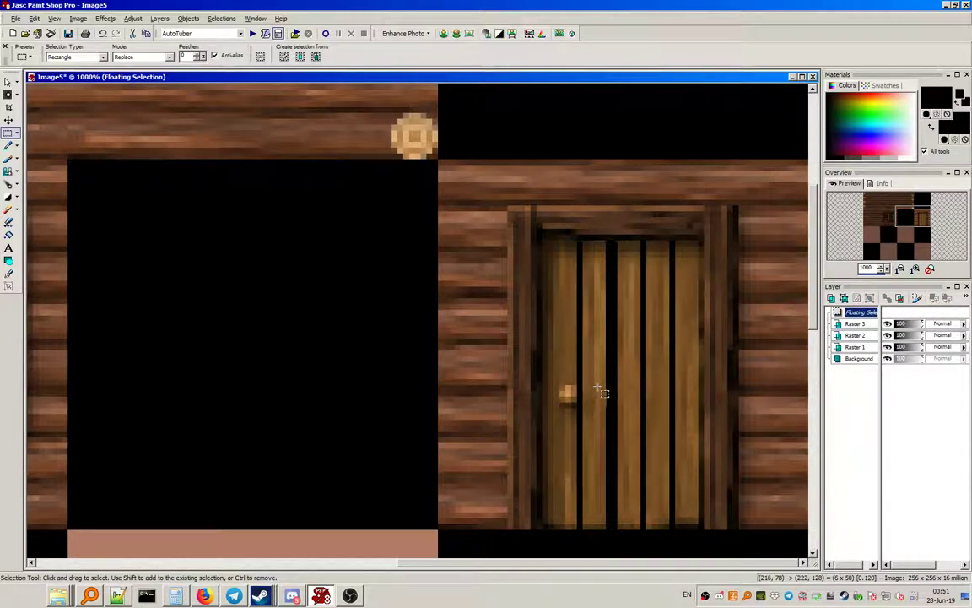
{"action": "key", "text": "ctrl+d"}
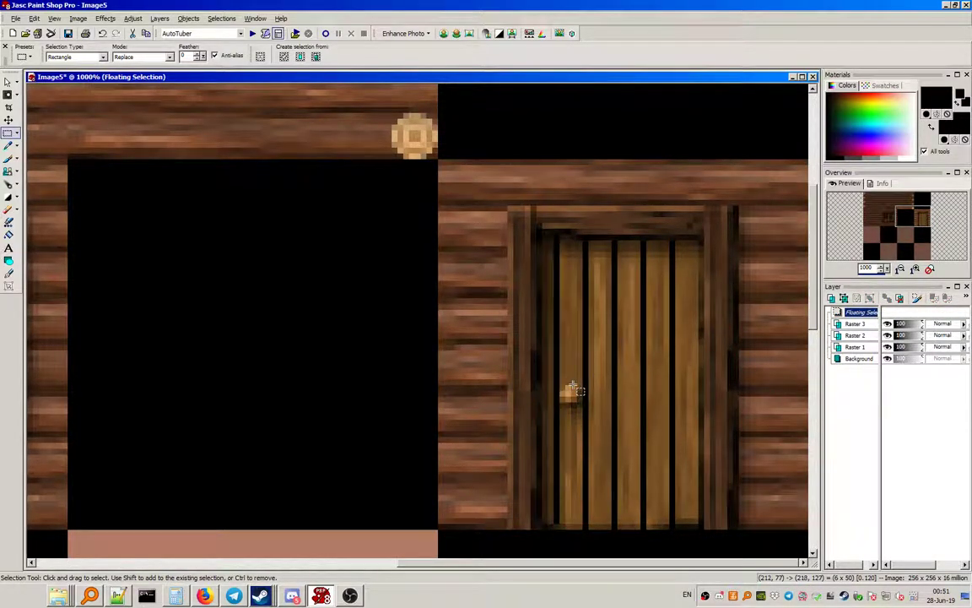
Step: Select all the black plank lines on the door, shift them slightly to the right, and deselect
{"action": "left_click_drag", "start_coordinate": [703, 218], "coordinate": [537, 546]}
{"action": "left_click_drag", "start_coordinate": [603, 438], "coordinate": [607, 436]}
{"action": "key", "text": "ctrl+d"}
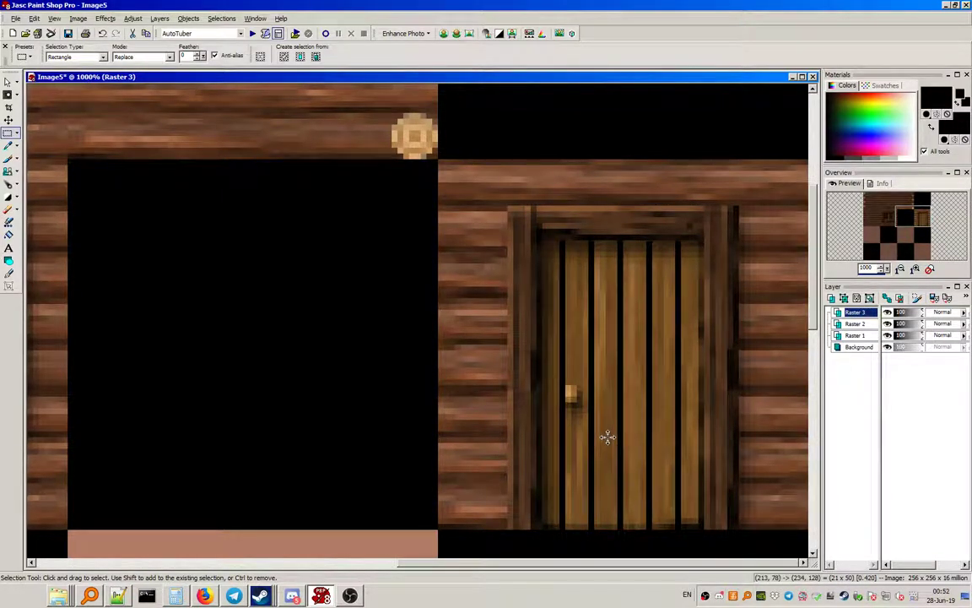
Step: Clear the black line overlapping the door knob using a Circle selection around it, deselect, and return the selection type to Rectangle
{"action": "key", "text": "ctrl+z"}
{"action": "left_click_drag", "start_coordinate": [478, 390], "coordinate": [507, 414]}
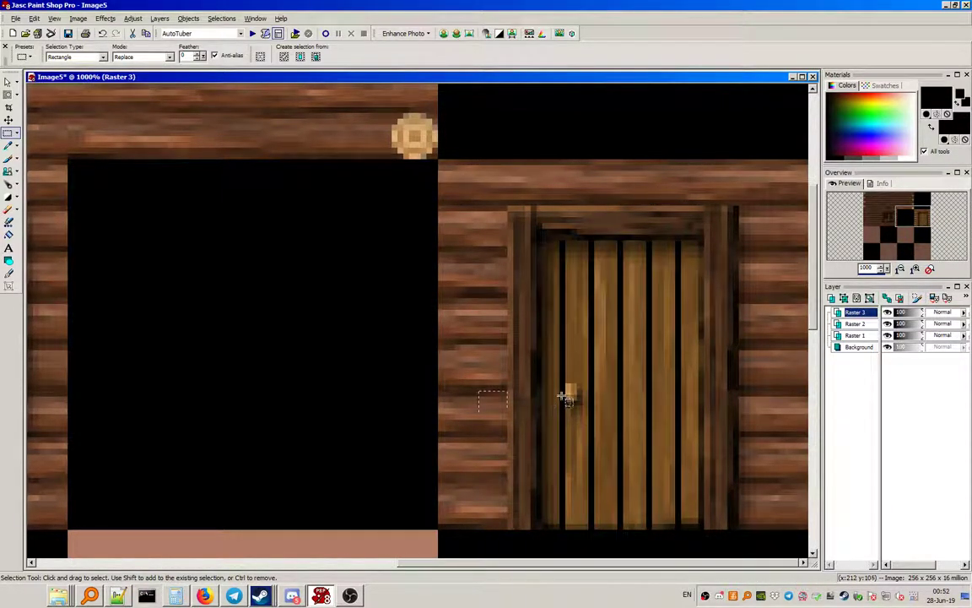
{"action": "left_click", "coordinate": [76, 56]}
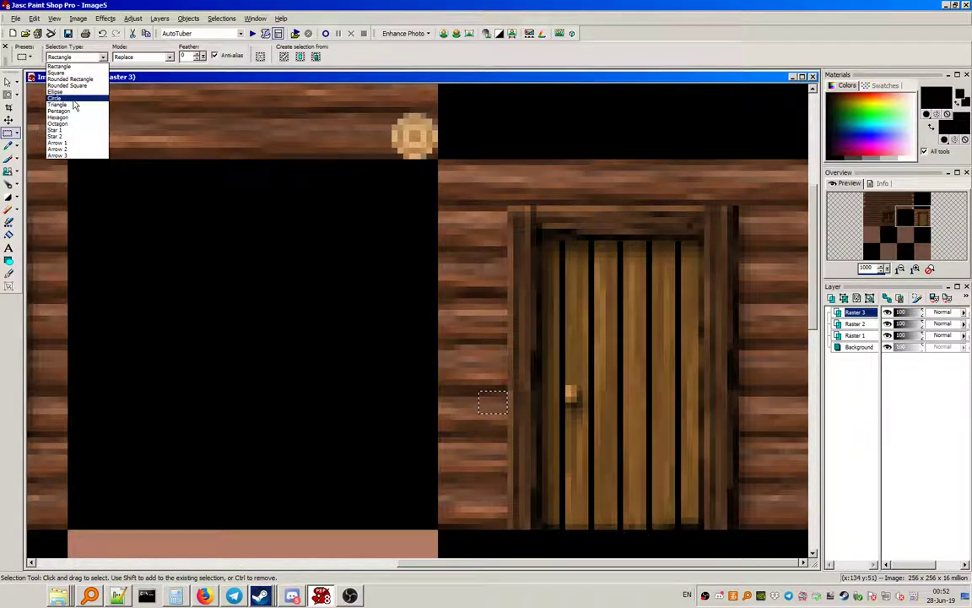
{"action": "left_click", "coordinate": [68, 116]}
{"action": "left_click_drag", "start_coordinate": [570, 396], "coordinate": [583, 396]}
{"action": "left_click", "coordinate": [221, 18]}
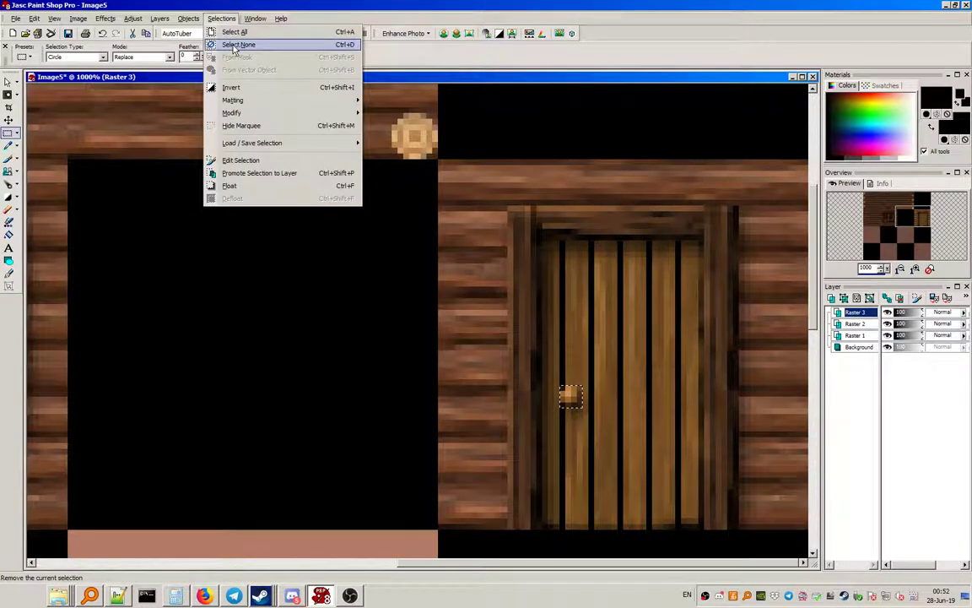
{"action": "left_click", "coordinate": [240, 41]}
{"action": "left_click", "coordinate": [52, 57]}
{"action": "left_click", "coordinate": [59, 66]}
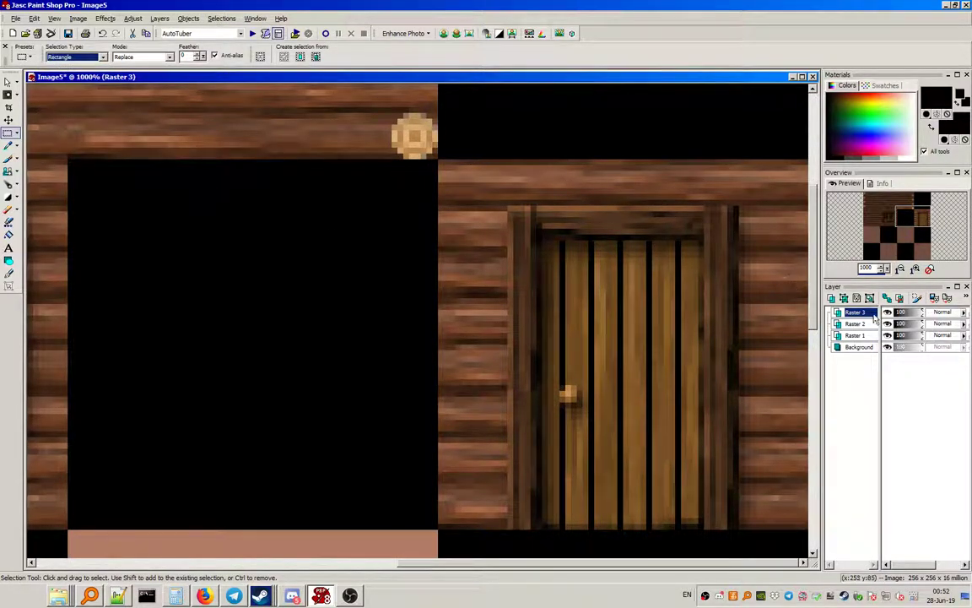
Step: Soften the plank lines on Raster 3 by trying Hard Light blending, and settle on Overlay mode at 28 opacity
{"action": "left_click_drag", "start_coordinate": [921, 314], "coordinate": [901, 313]}
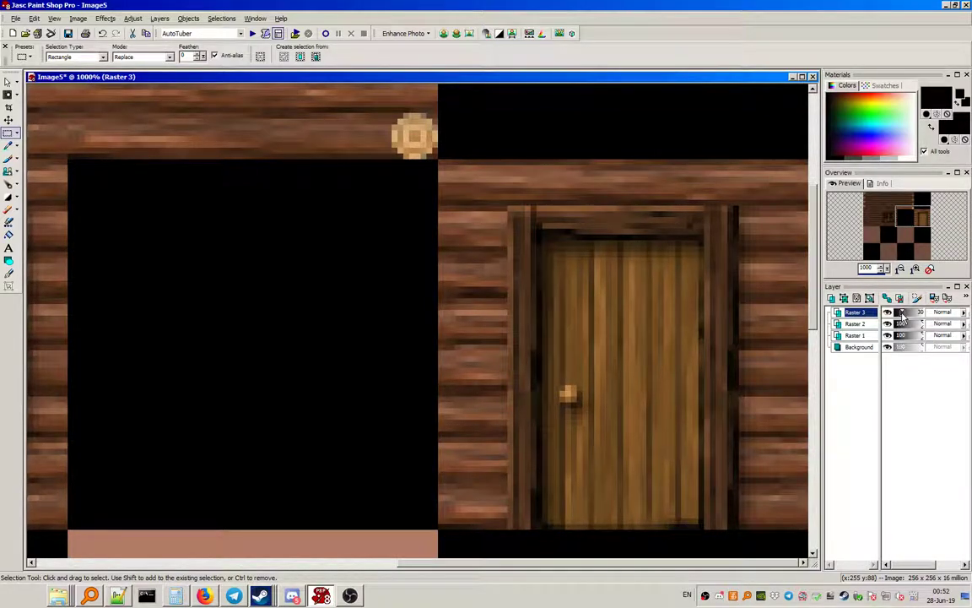
{"action": "mouse_move", "coordinate": [815, 297]}
{"action": "left_mouse_down"}
{"action": "mouse_move", "coordinate": [815, 349]}
{"action": "mouse_move", "coordinate": [817, 312]}
{"action": "left_mouse_up"}
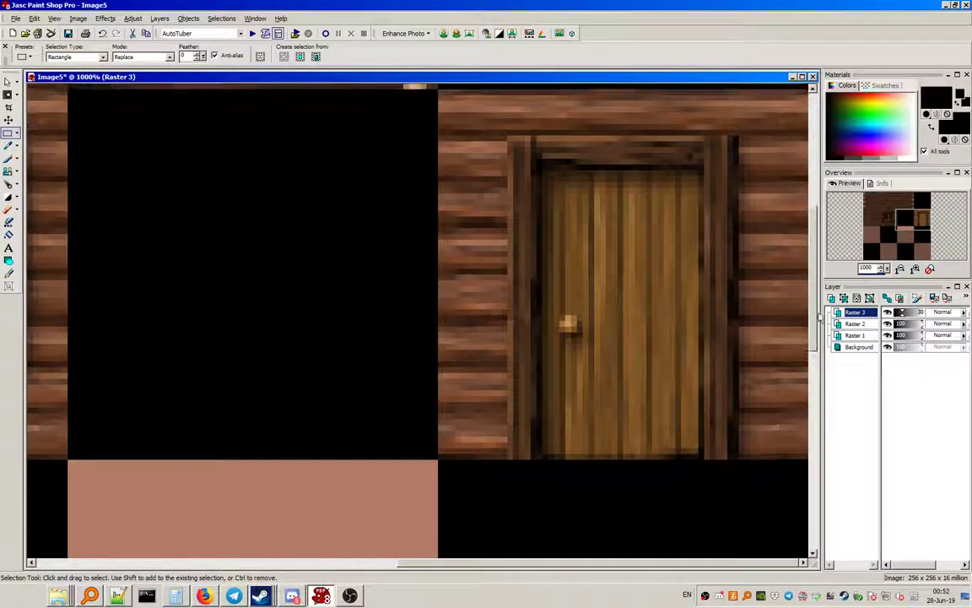
{"action": "scroll", "coordinate": [706, 365], "scroll_direction": "down", "scroll_amount": 3}
{"action": "scroll", "coordinate": [494, 232], "scroll_direction": "up", "scroll_amount": 2}
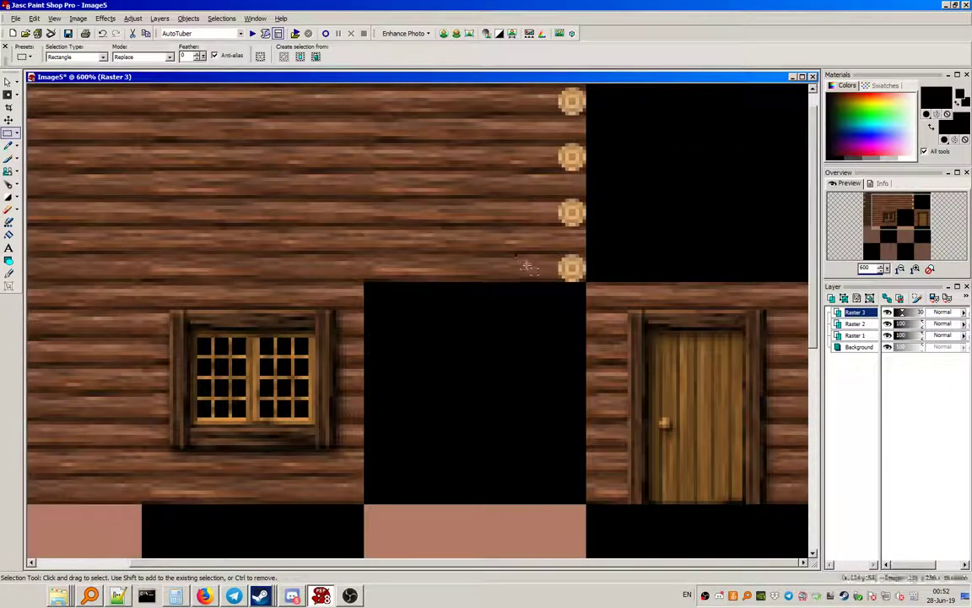
{"action": "left_click", "coordinate": [943, 312]}
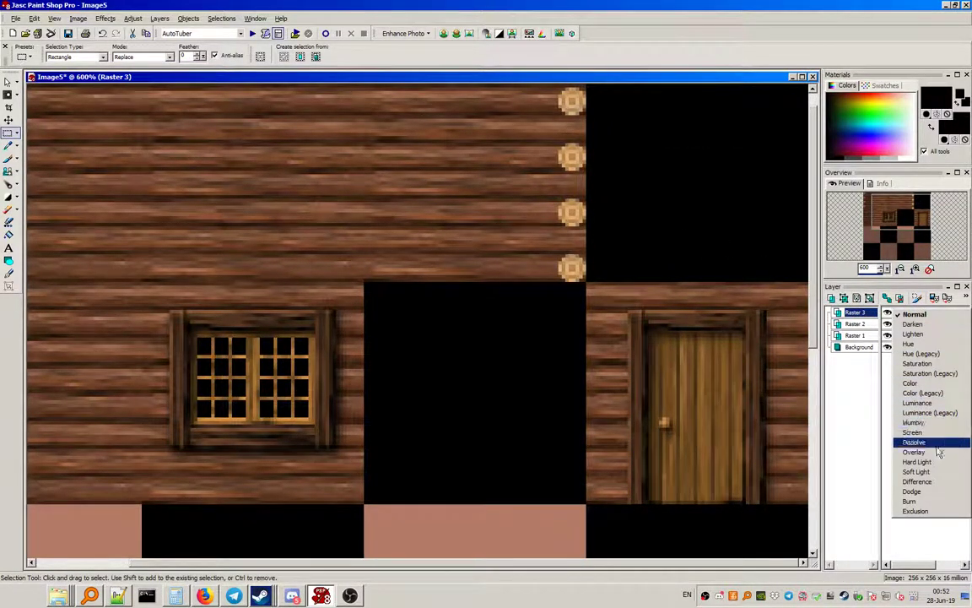
{"action": "left_click", "coordinate": [935, 462]}
{"action": "left_click", "coordinate": [939, 313]}
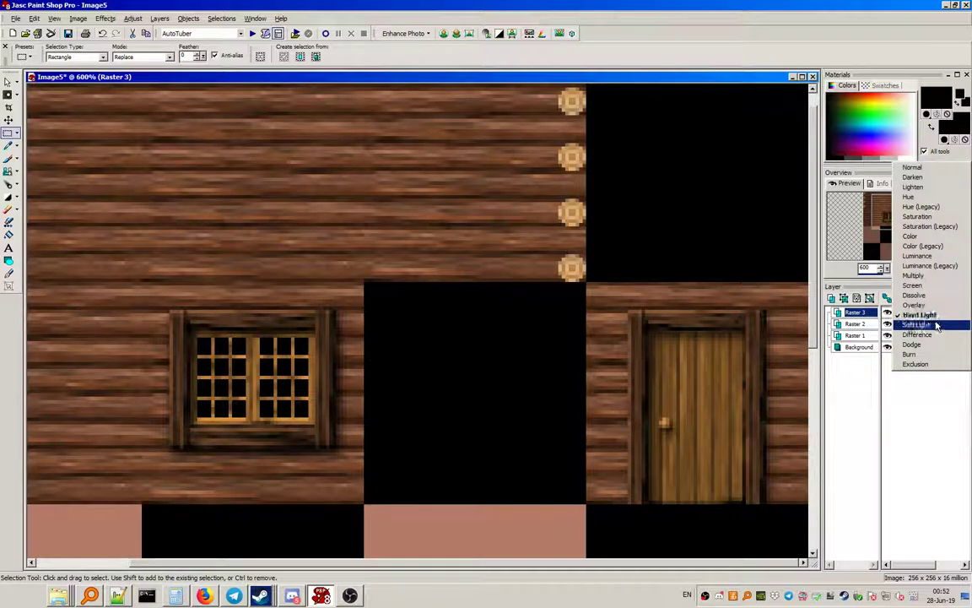
{"action": "left_click", "coordinate": [937, 304]}
{"action": "mouse_move", "coordinate": [908, 314]}
{"action": "left_mouse_down"}
{"action": "mouse_move", "coordinate": [919, 319]}
{"action": "mouse_move", "coordinate": [900, 318]}
{"action": "left_mouse_up"}
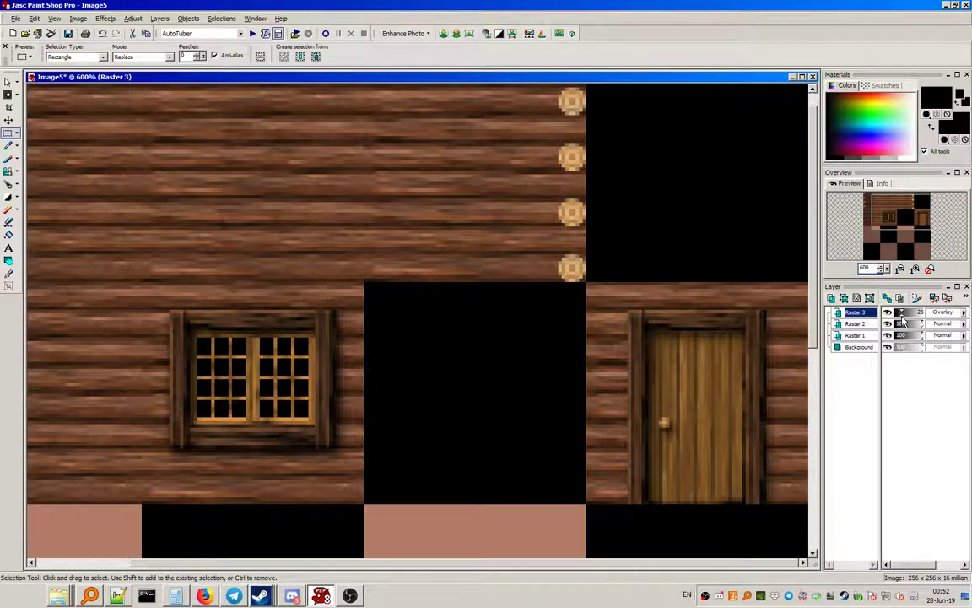
Step: Merge all layers of the texture sheet into a single Background layer
{"action": "left_click", "coordinate": [162, 19]}
{"action": "mouse_move", "coordinate": [198, 193]}
{"action": "left_click", "coordinate": [316, 204]}
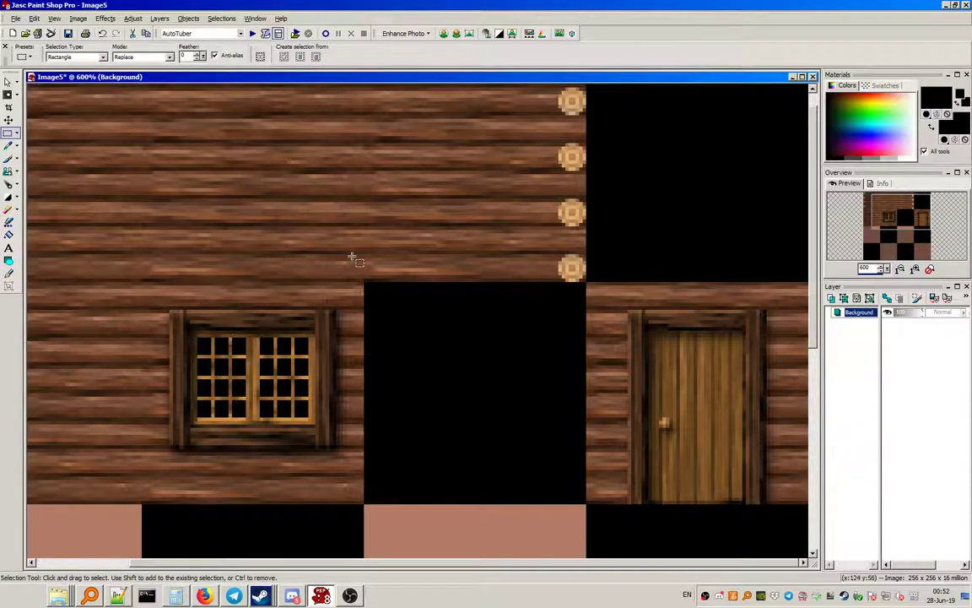
Step: Show the grid and move the door tile one tile to the left, directly beside the window tile
{"action": "scroll", "coordinate": [353, 257], "scroll_direction": "down", "scroll_amount": 2}
{"action": "scroll", "coordinate": [353, 256], "scroll_direction": "down", "scroll_amount": 1}
{"action": "left_click", "coordinate": [78, 19]}
{"action": "mouse_move", "coordinate": [53, 18]}
{"action": "left_click", "coordinate": [68, 99]}
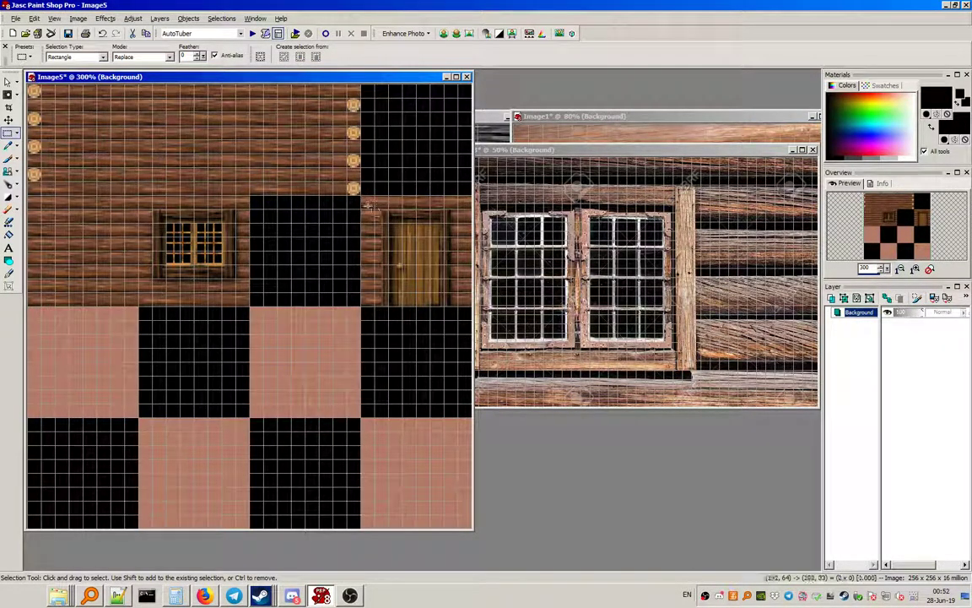
{"action": "left_click_drag", "start_coordinate": [441, 256], "coordinate": [330, 255]}
Step: Select the 192 x 128 area with the log wall, window and door, and crop the image to it
{"action": "mouse_move", "coordinate": [361, 84]}
{"action": "left_mouse_down"}
{"action": "mouse_move", "coordinate": [213, 223]}
{"action": "mouse_move", "coordinate": [28, 305]}
{"action": "left_mouse_up"}
{"action": "left_click", "coordinate": [78, 17]}
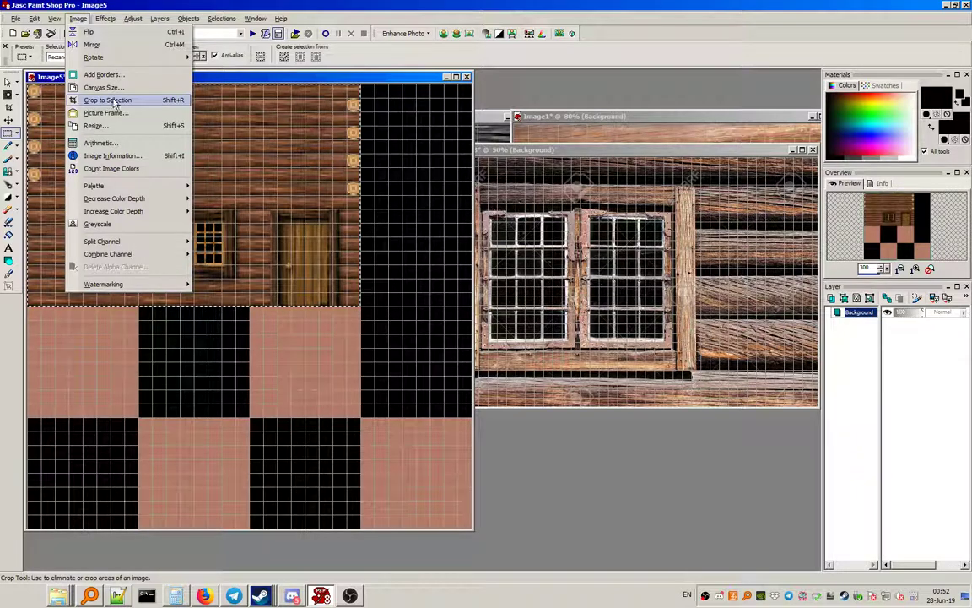
{"action": "left_click", "coordinate": [110, 100]}
Step: Hide the grid, zoom the cropped log-cabin texture to 500%, and move its window toward the middle of the workspace
{"action": "left_click", "coordinate": [54, 18]}
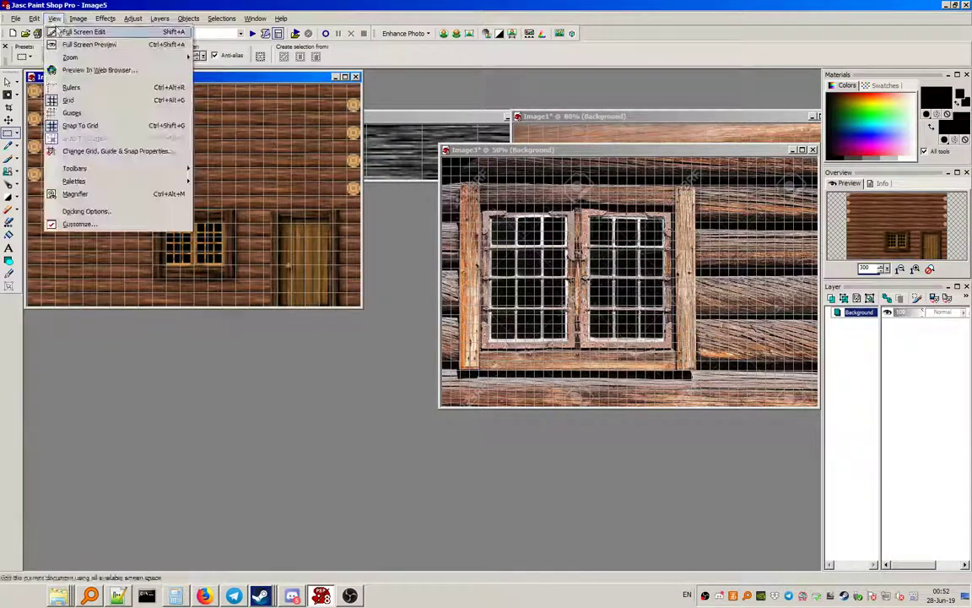
{"action": "left_click", "coordinate": [68, 98]}
{"action": "scroll", "coordinate": [203, 208], "scroll_direction": "up", "scroll_amount": 1}
{"action": "left_click_drag", "start_coordinate": [200, 84], "coordinate": [289, 122]}
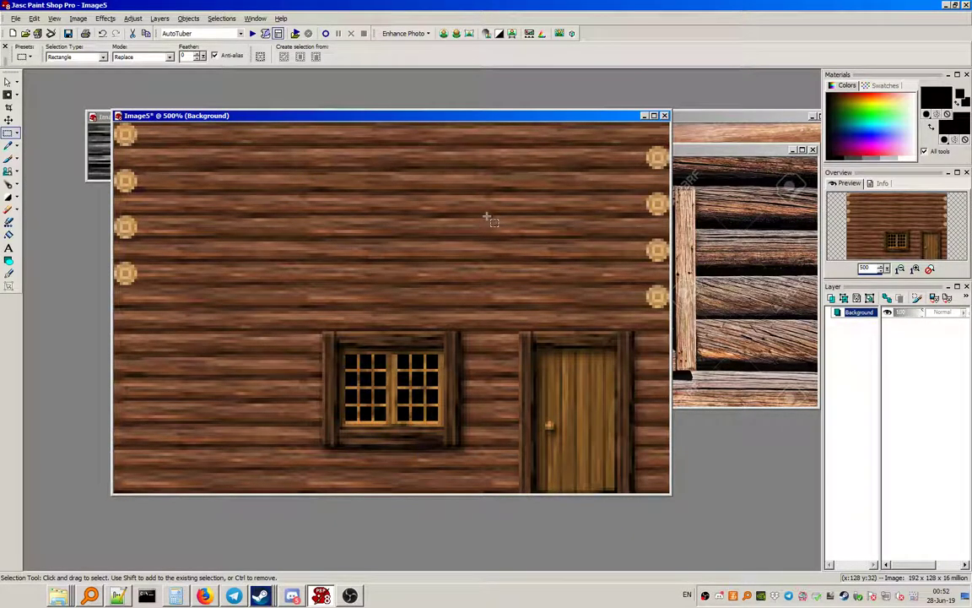
{"action": "left_click", "coordinate": [351, 595]}
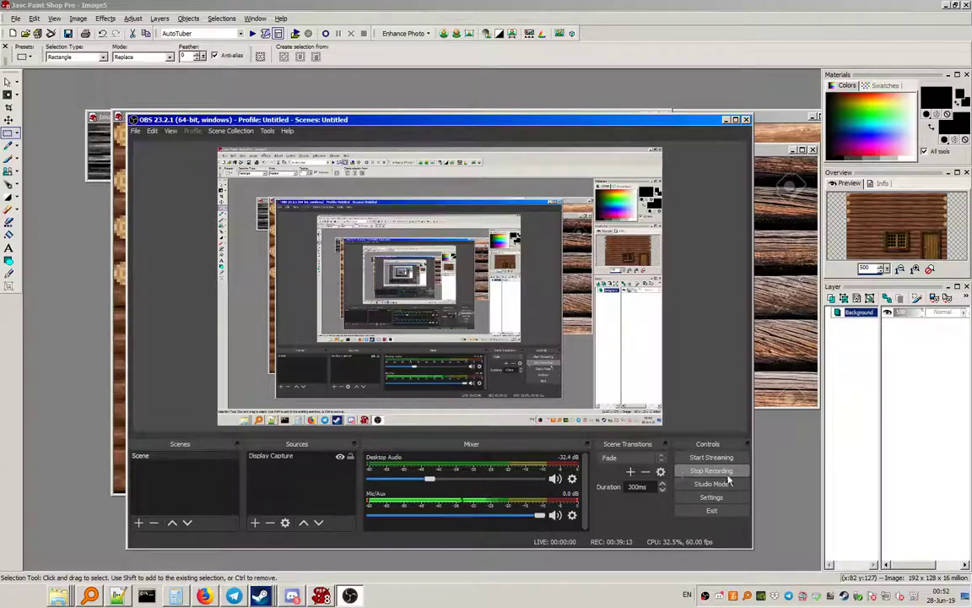